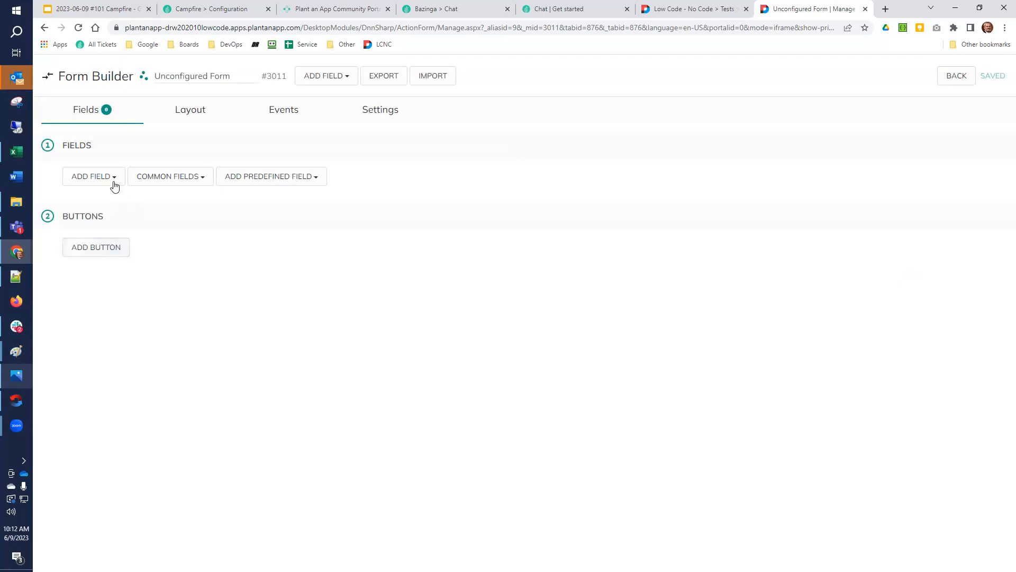
Add an Email field to the form and expand its validation settings
type("email")
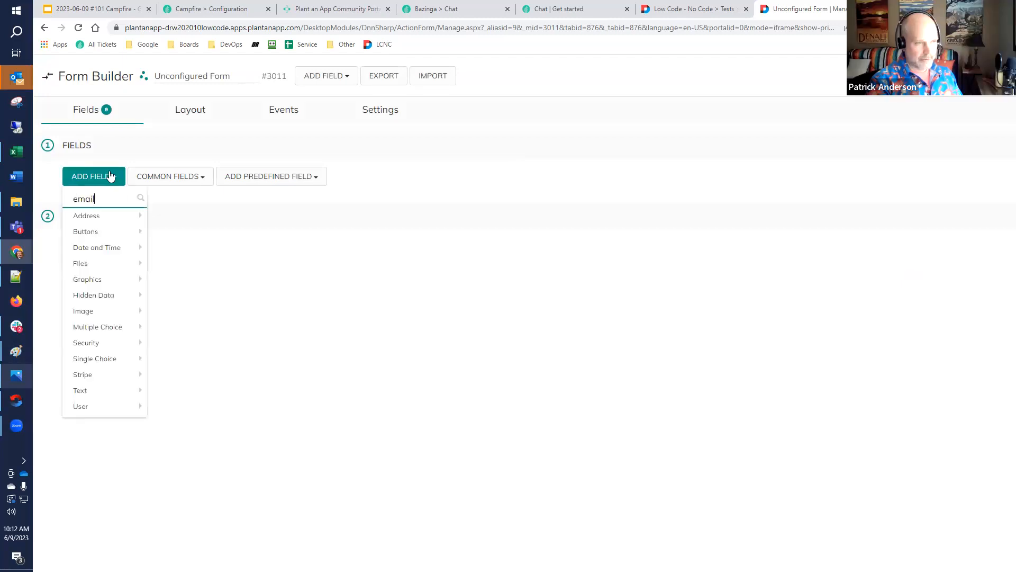
left_click(93, 217)
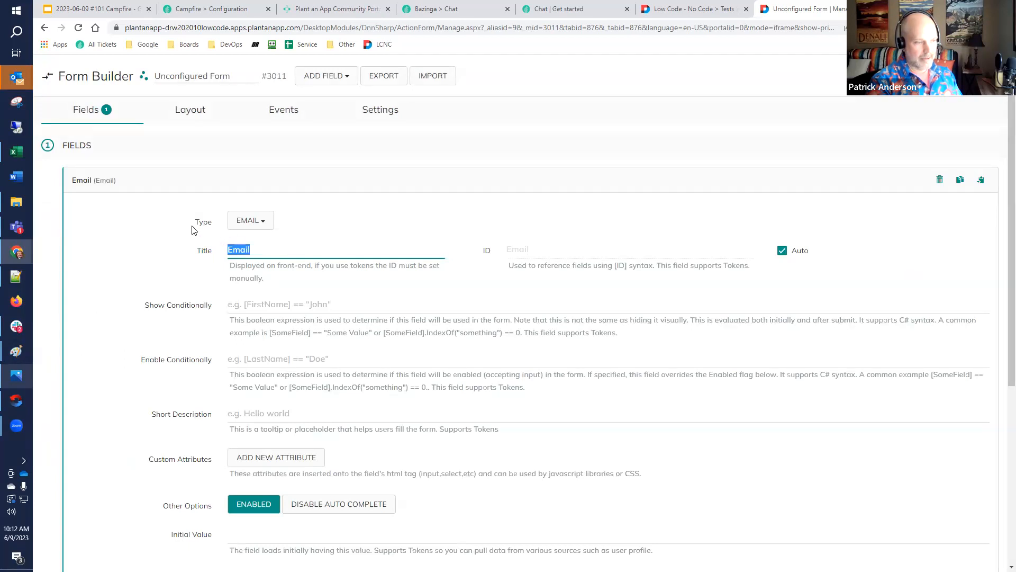
scroll(185, 228, "down", 5)
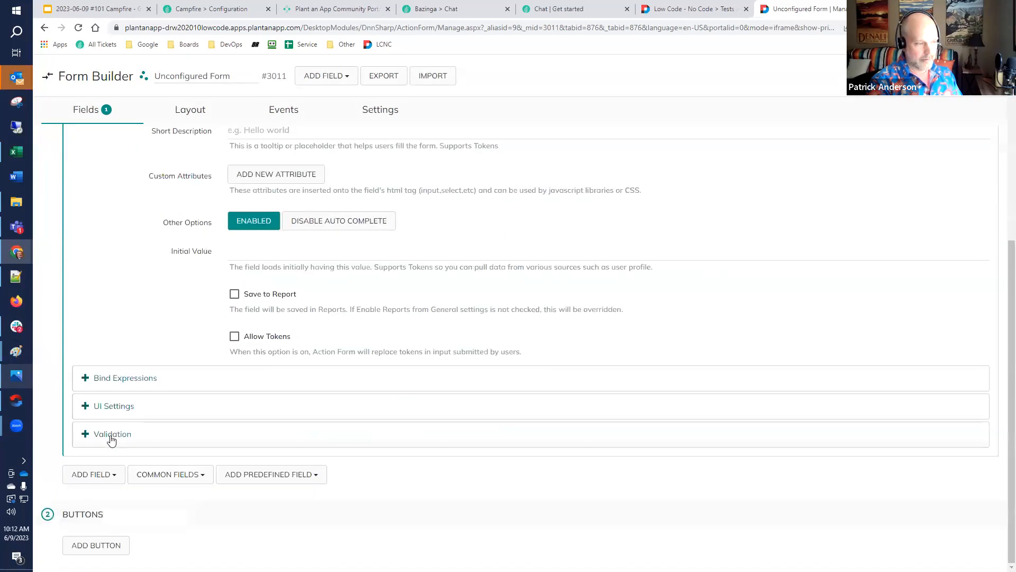
left_click(111, 438)
scroll(112, 438, "down", 3)
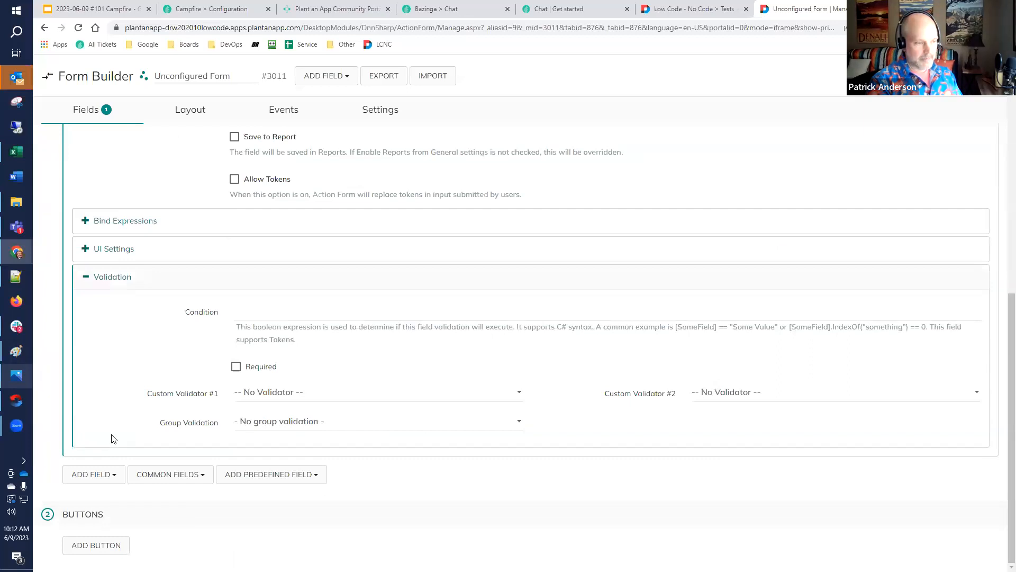
scroll(111, 438, "up", 7)
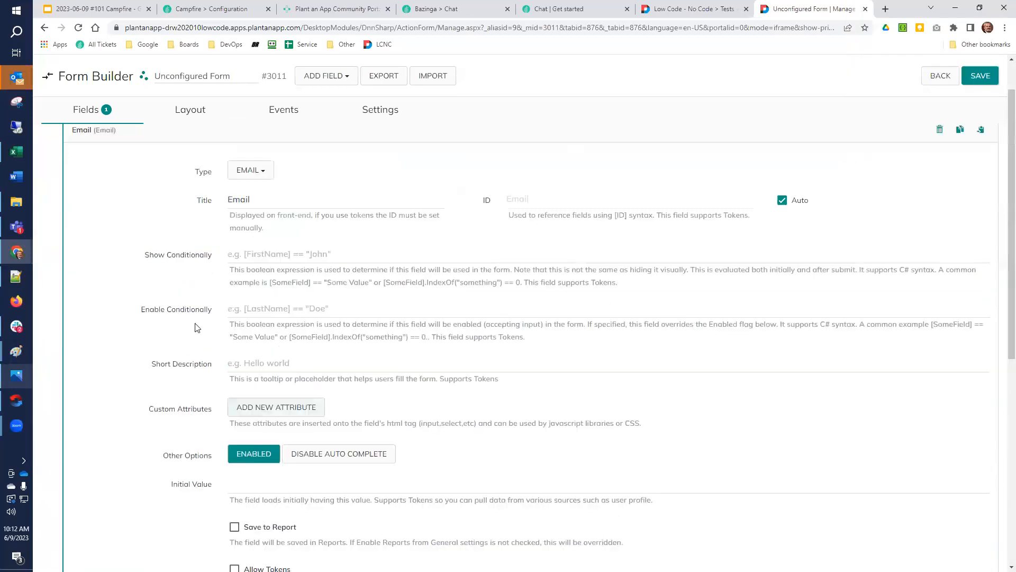
scroll(196, 327, "up", 1)
Collapse the Email field, add a Submit button to the form, and save the form
left_click(100, 180)
left_click(80, 283)
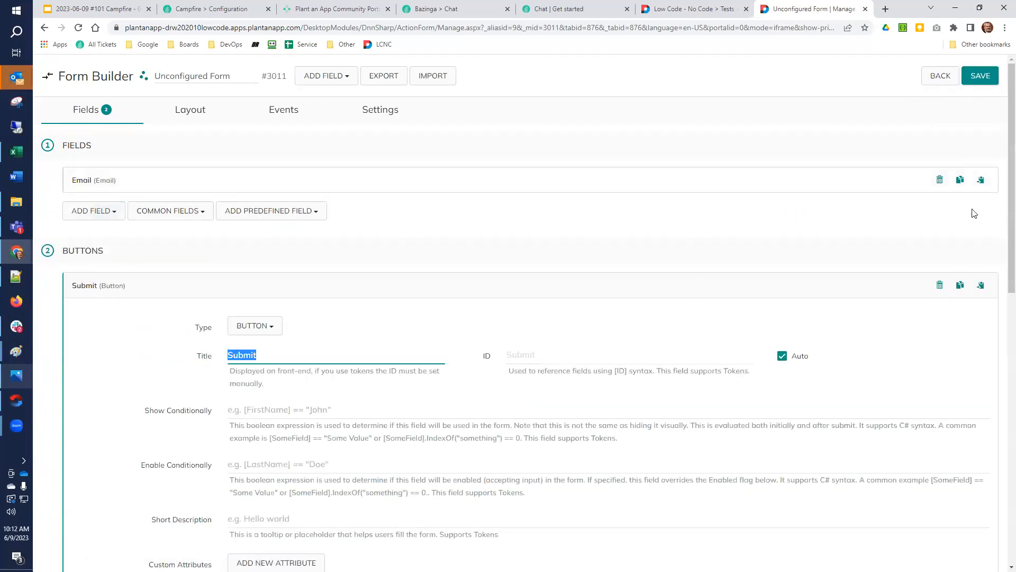
left_click(979, 79)
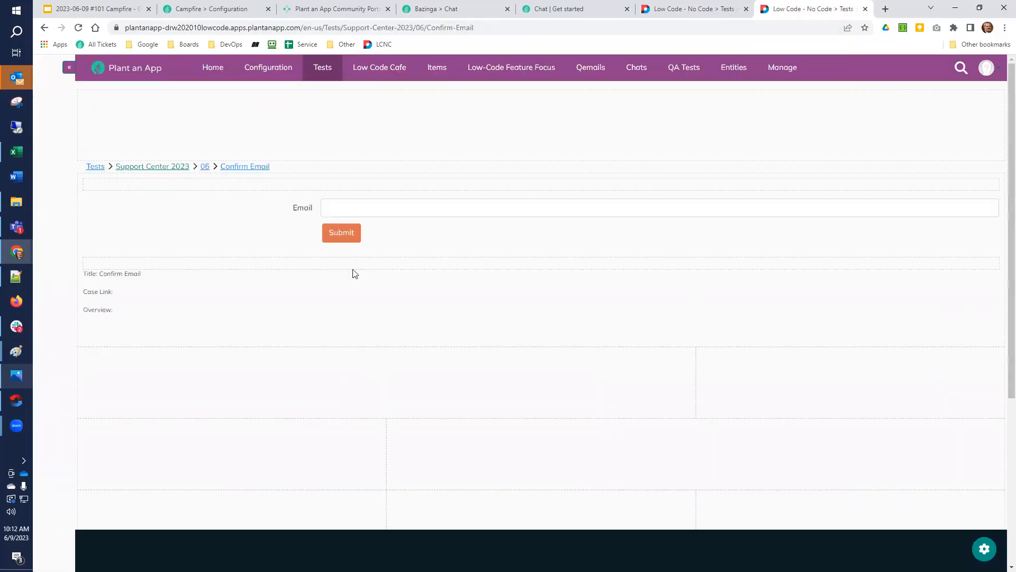
Test the Email field with an incomplete address, and open the form's full-screen management in a new browser tab
left_click(379, 207)
type("dale")
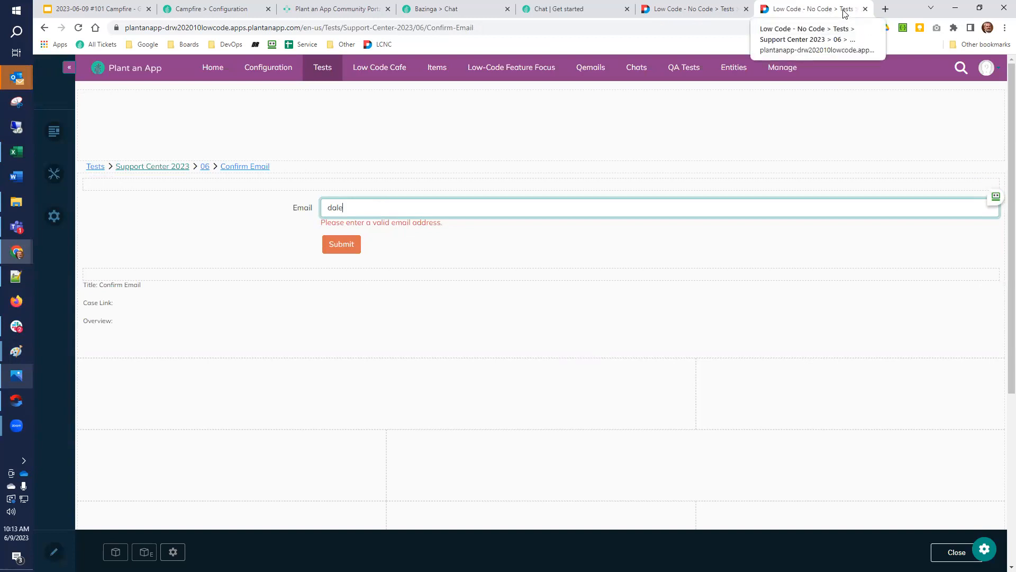
mouse_move(990, 185)
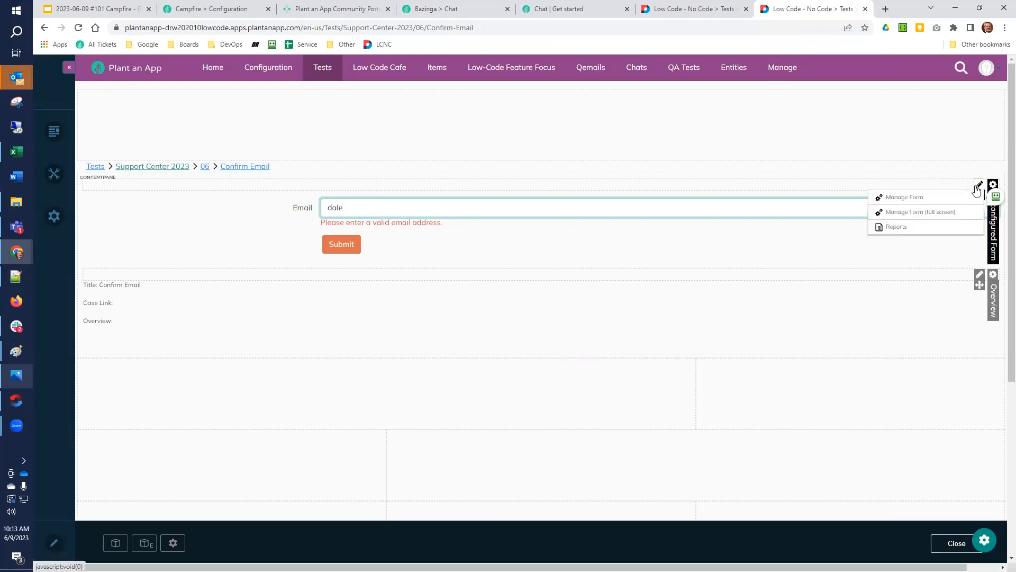
right_click(948, 215)
left_click(953, 220)
left_click(814, 15)
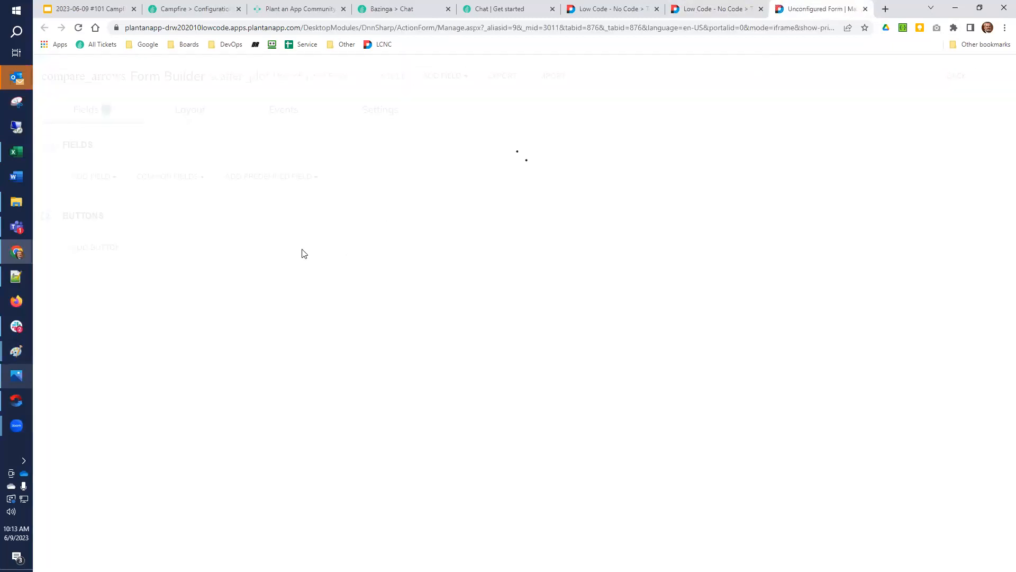
Add a Text Box field to the form and title it Confirm Email
left_click(94, 211)
type("text")
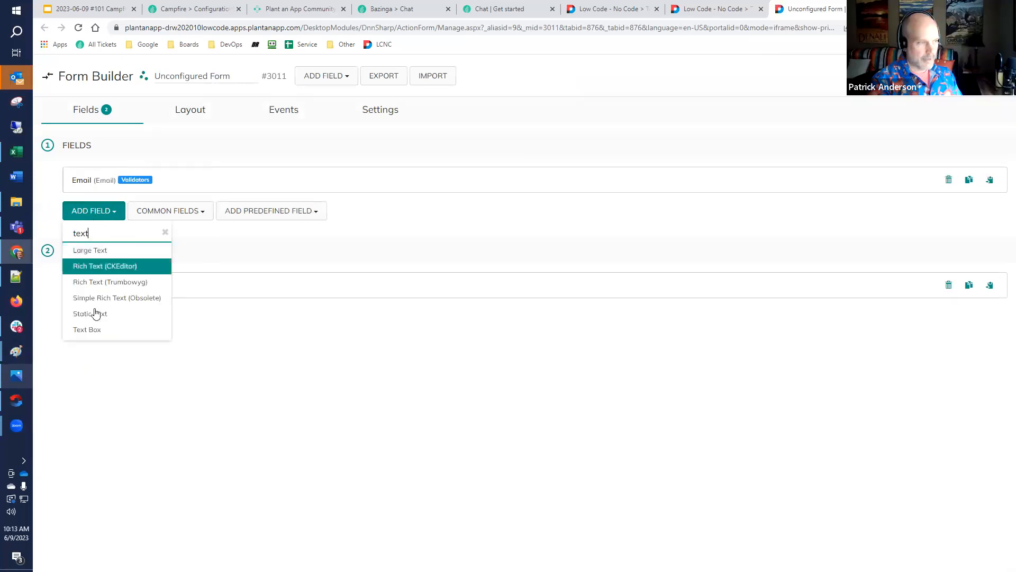
left_click(93, 328)
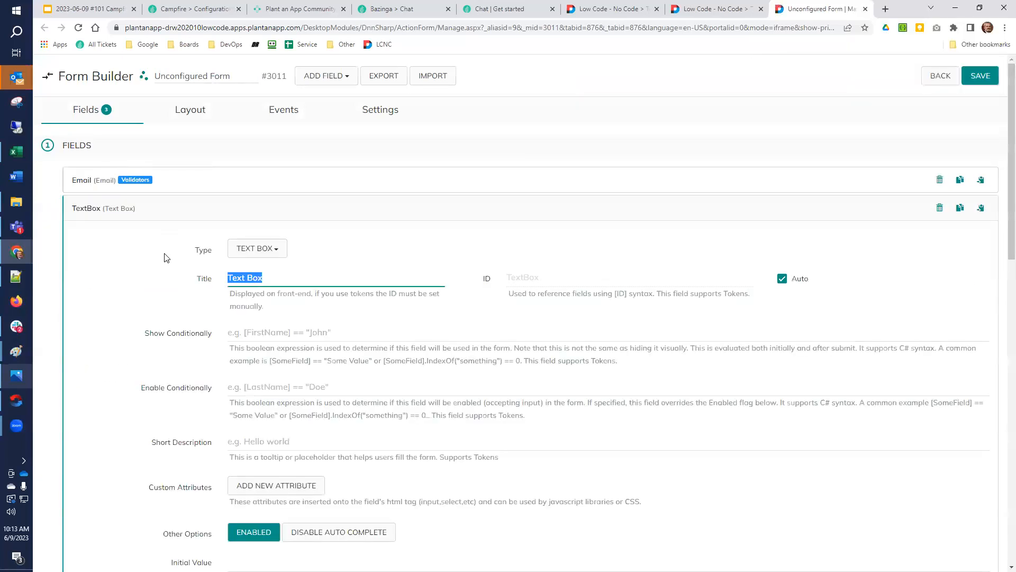
scroll(167, 258, "down", 1)
type("Confirm Email")
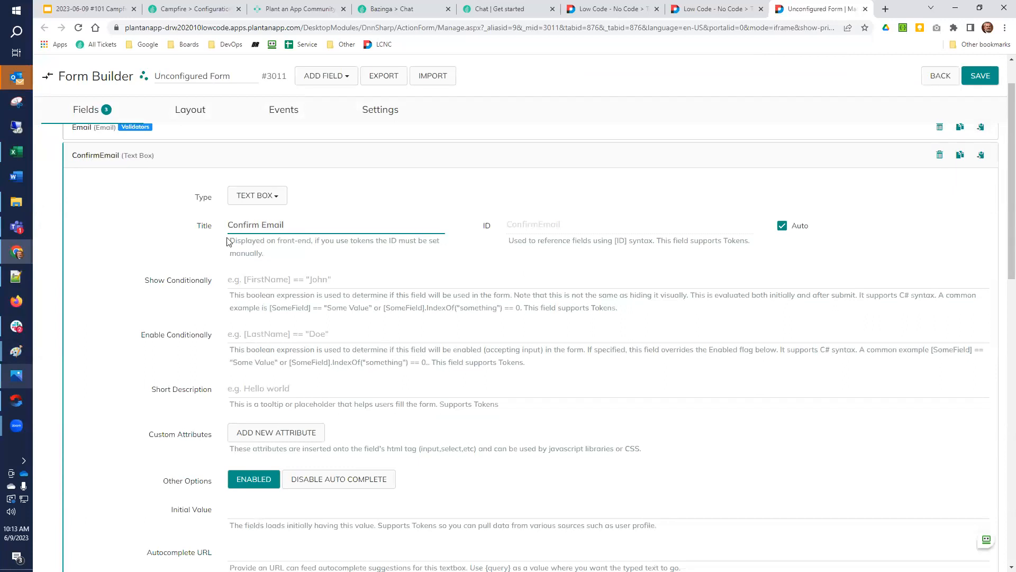
Set Custom Validator #1 of the Confirm Email field to Email Address and save the form
scroll(179, 279, "down", 12)
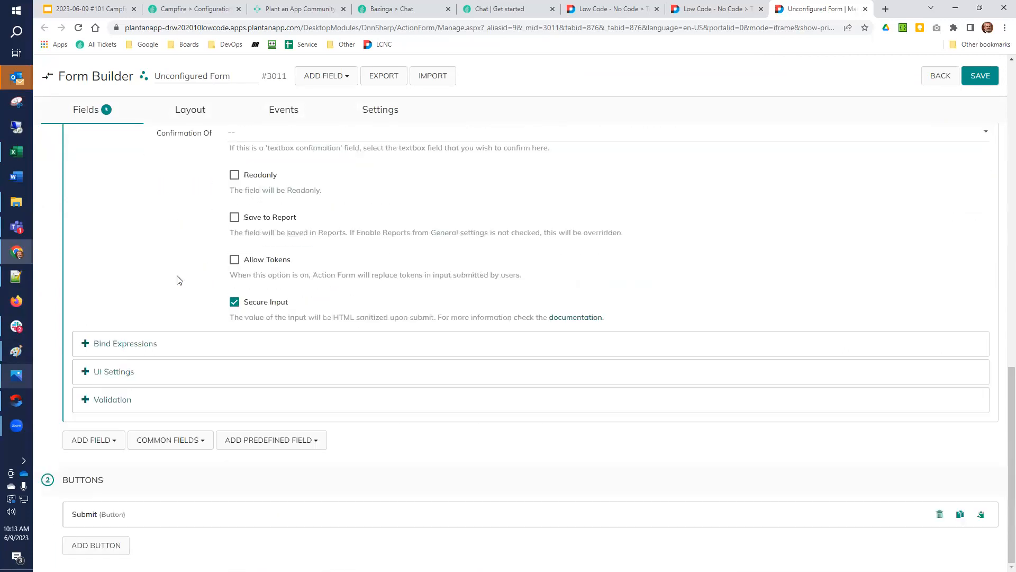
left_click(103, 403)
scroll(297, 354, "down", 3)
left_click(300, 359)
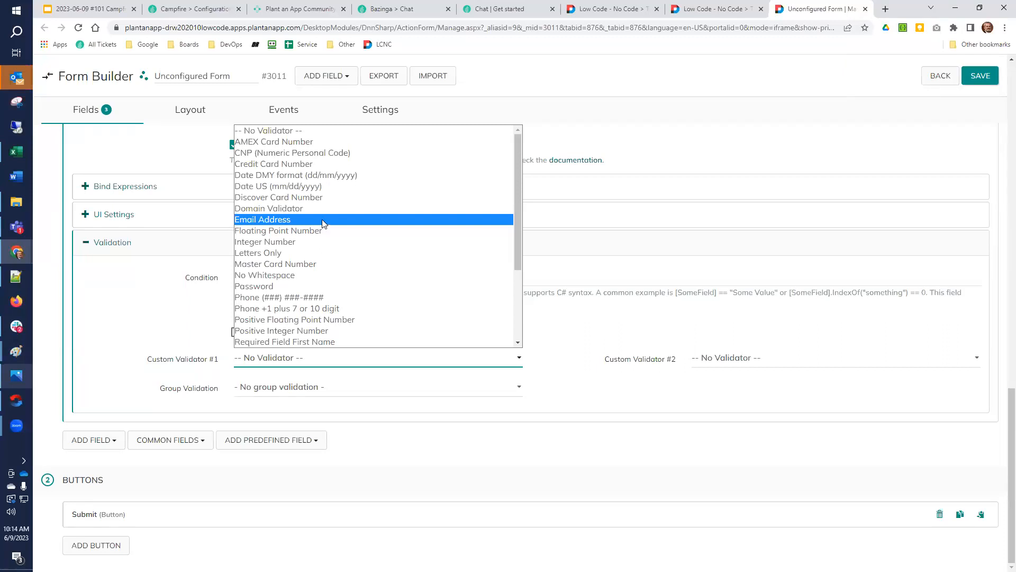
left_click(324, 224)
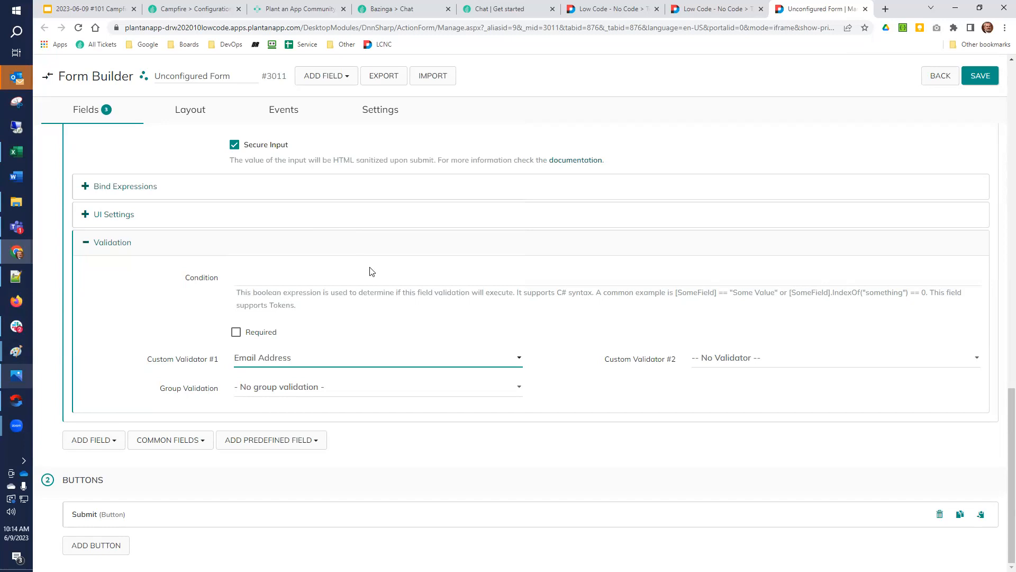
left_click(980, 76)
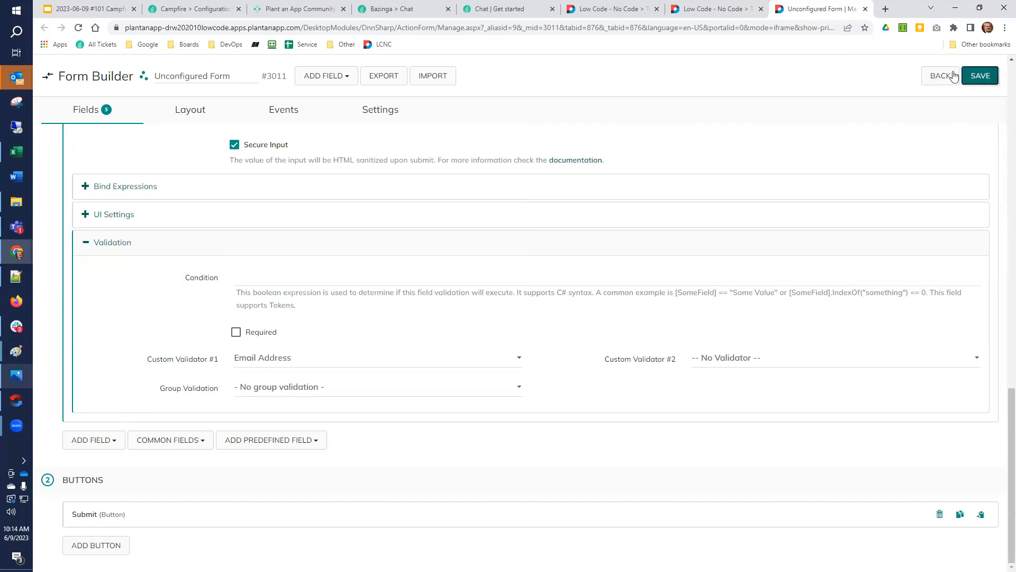
Reload the Confirm Email test page, try an incomplete address in the Confirm Email field, and clear the entry
left_click(718, 11)
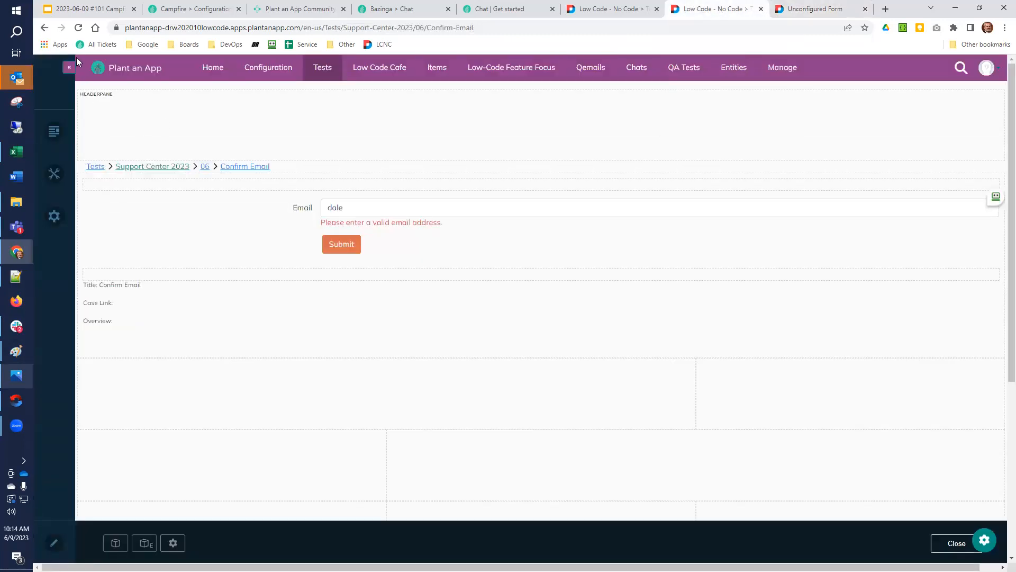
key("F5")
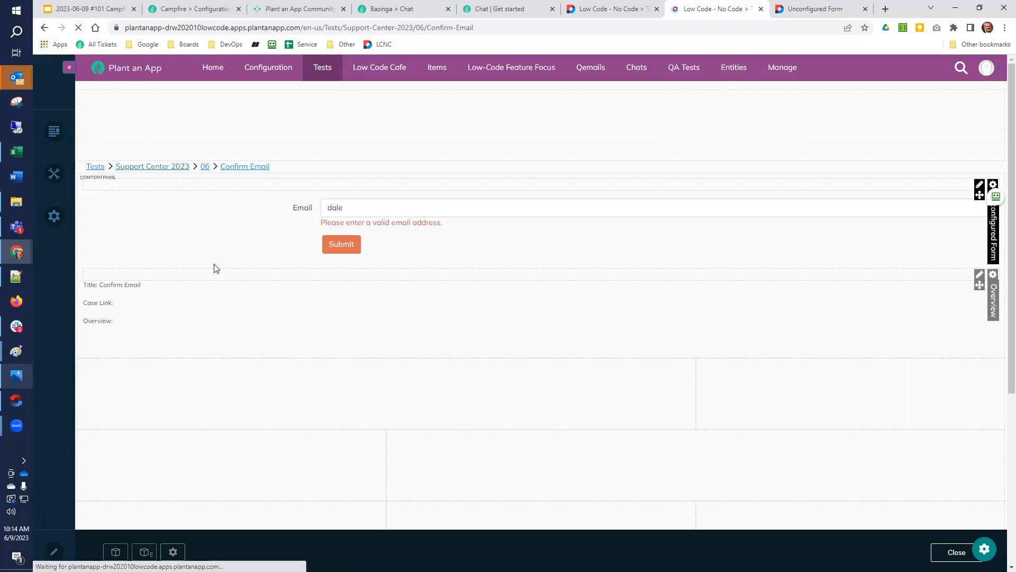
left_click(411, 260)
type("dale@")
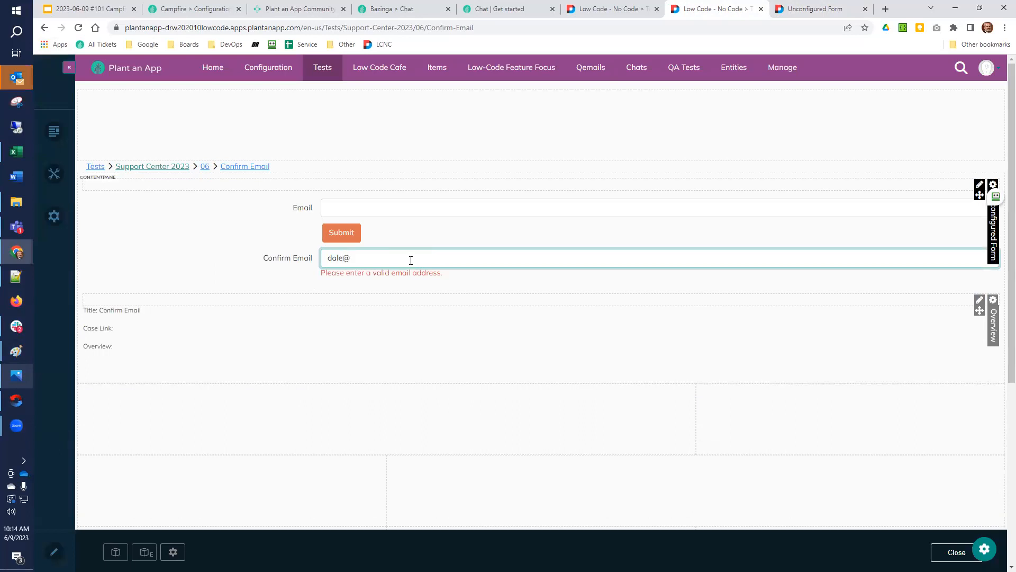
key("BackSpace")
key("BackSpace")
key("BackSpace")
key("BackSpace")
key("BackSpace")
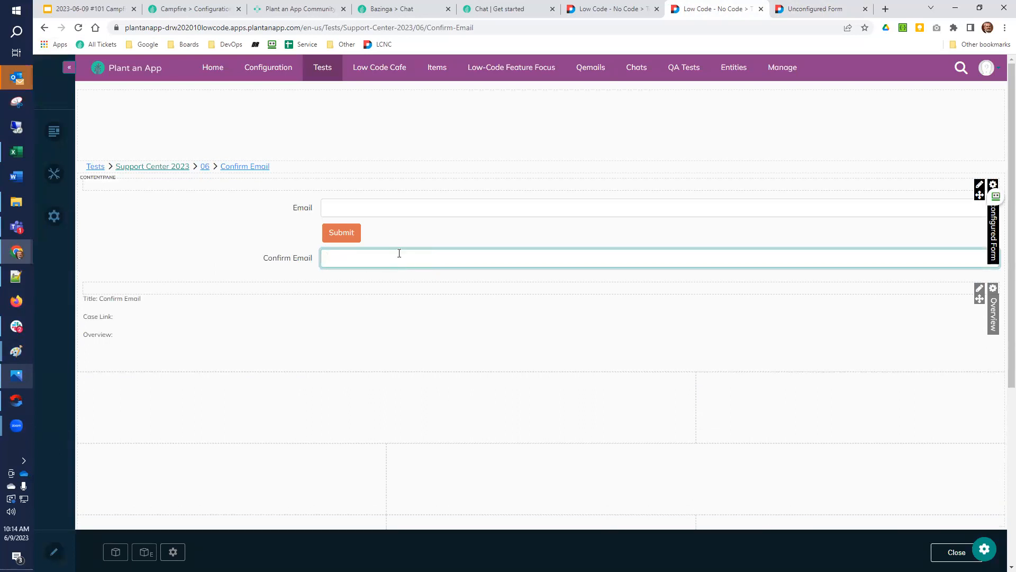
Return to the form builder and move the ConfirmEmail row above the Submit row in the layout
left_click(810, 9)
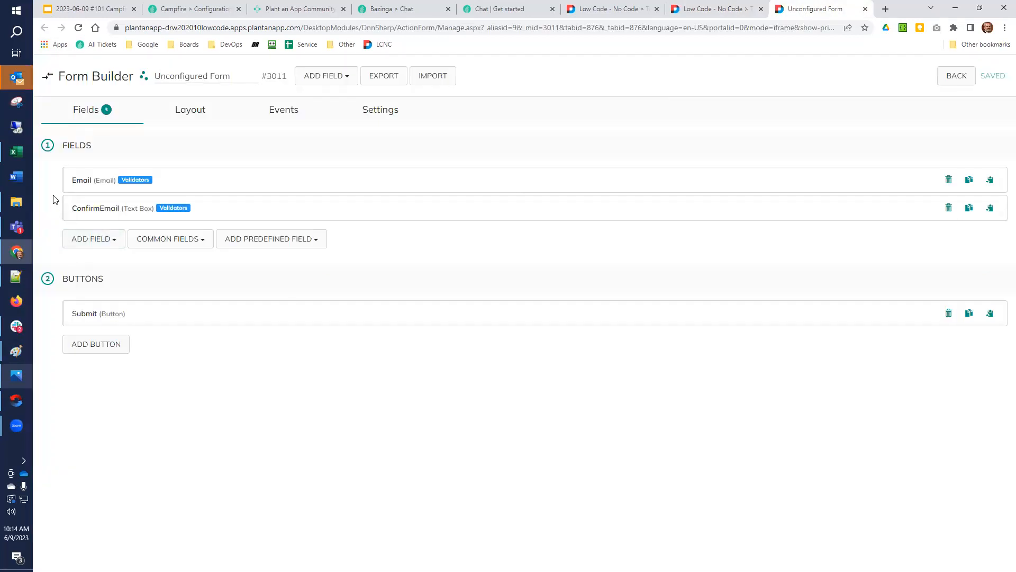
left_click(189, 109)
left_click_drag(41, 254, 41, 231)
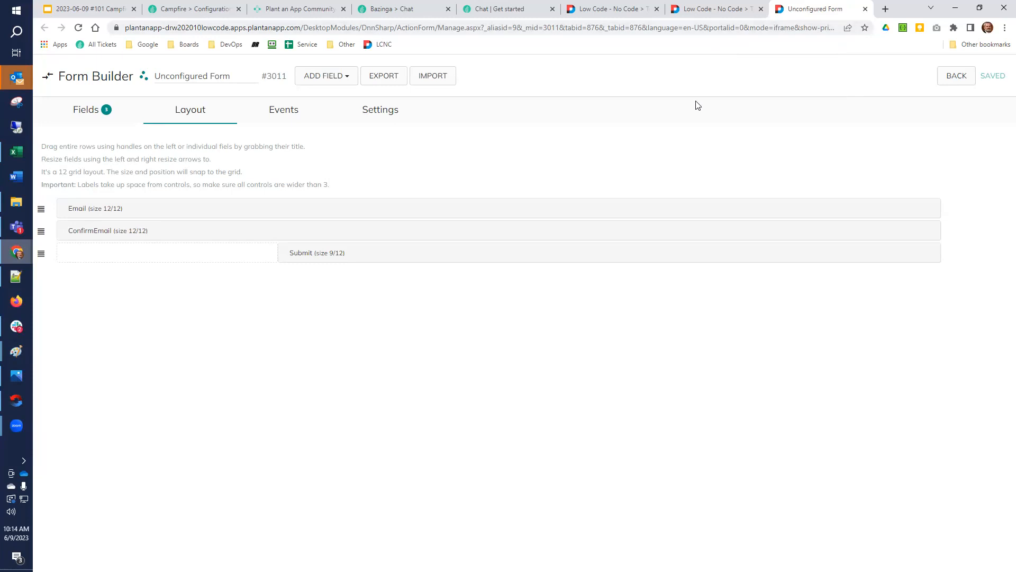
Reload the test page and enter two different valid email addresses in the Email and Confirm Email fields
left_click(721, 11)
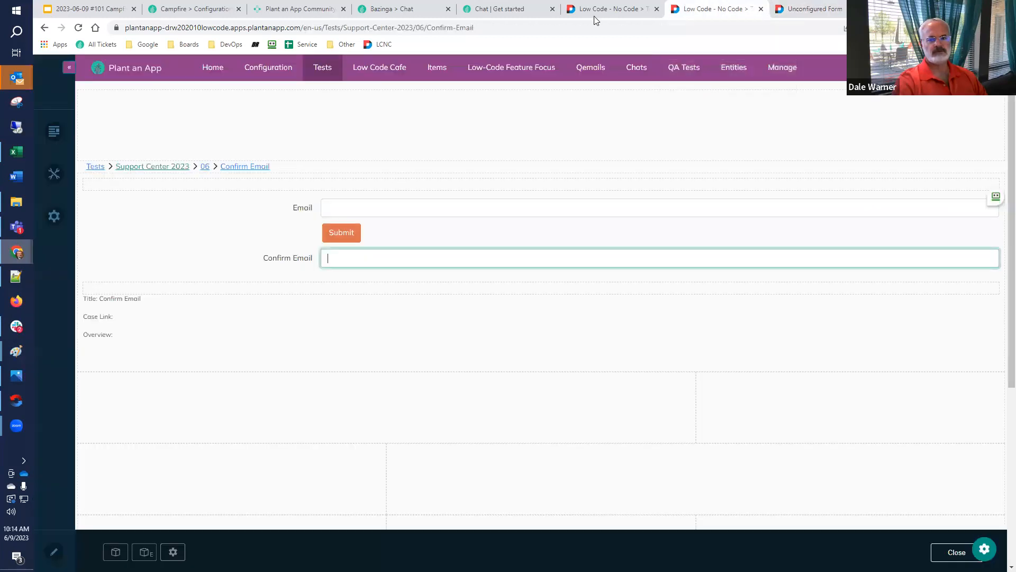
left_click(79, 27)
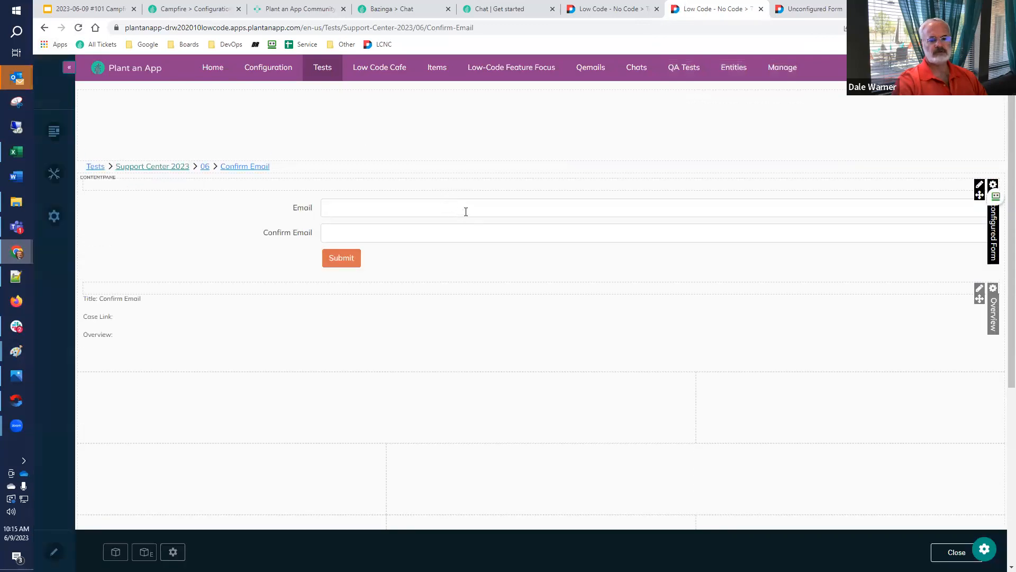
left_click(466, 210)
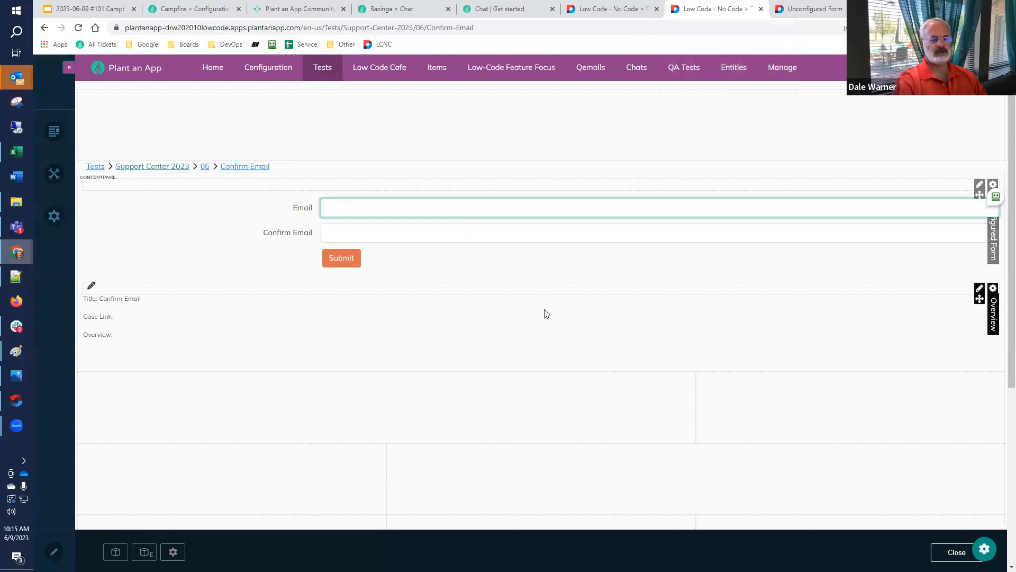
type("dale@")
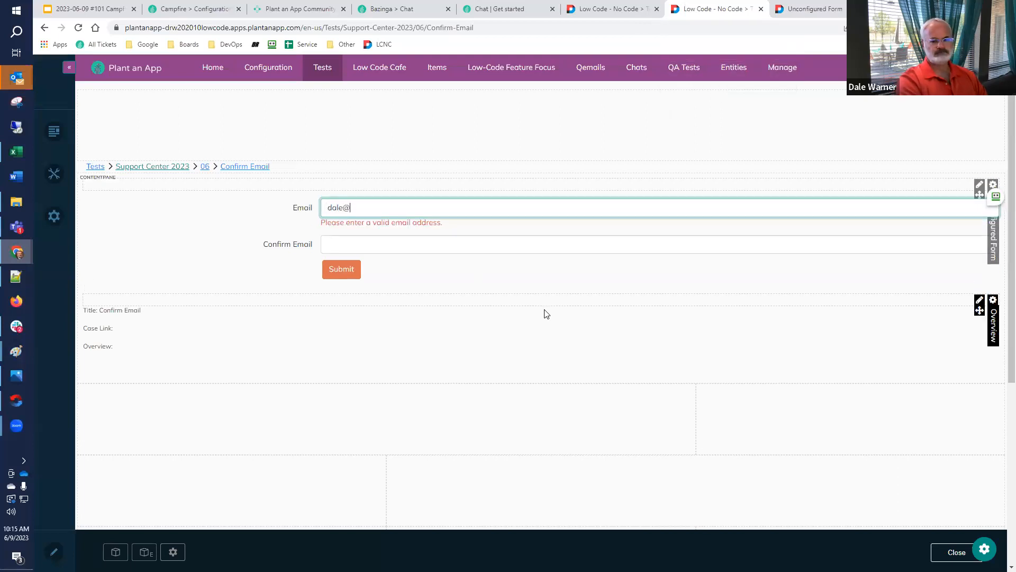
type("test.com")
key("Tab")
type("dale")
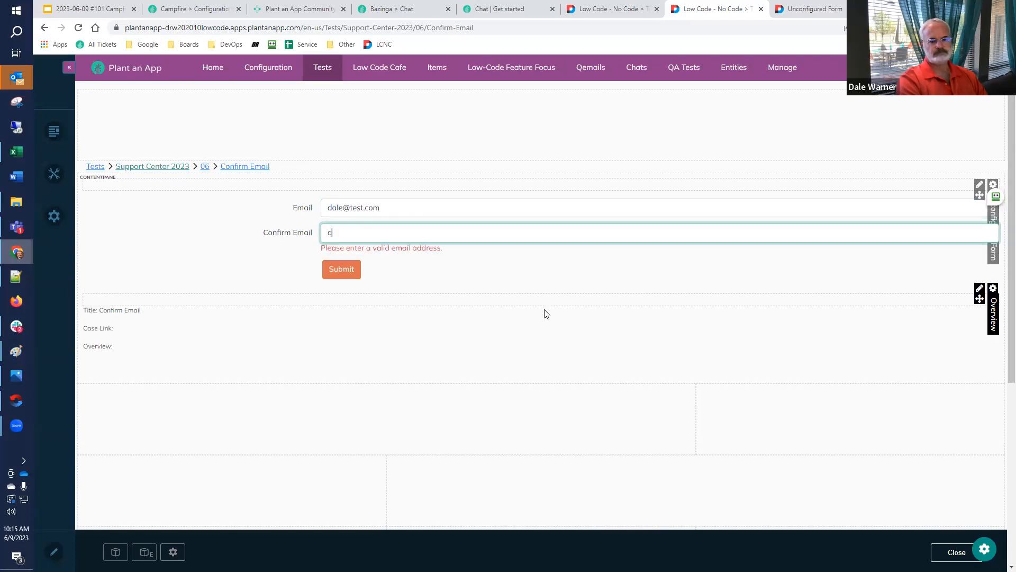
type("@test2.com")
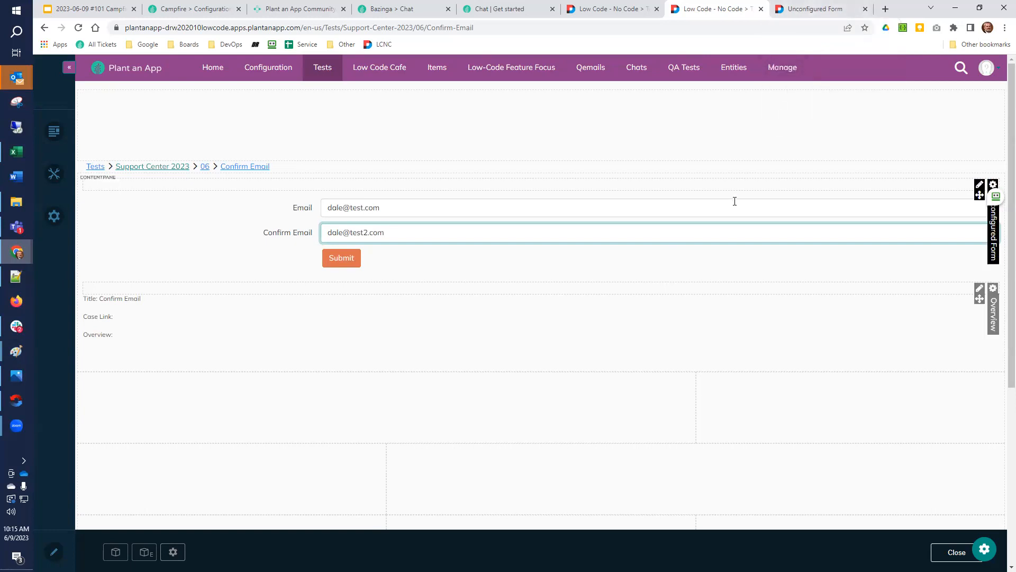
Return to the form's fields and search the available field types for a confirmation field
left_click(821, 8)
left_click(85, 109)
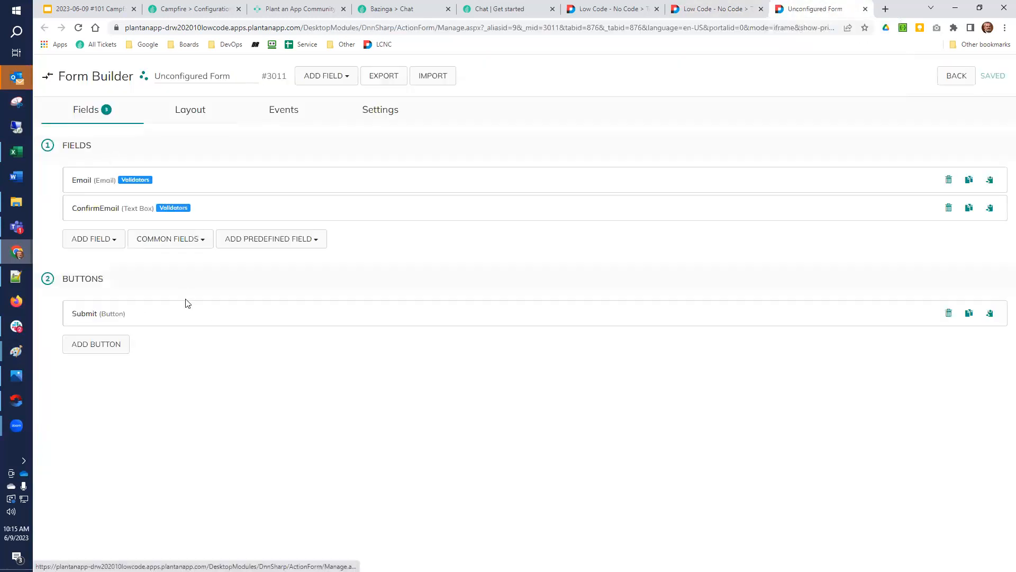
left_click(96, 242)
type("confir")
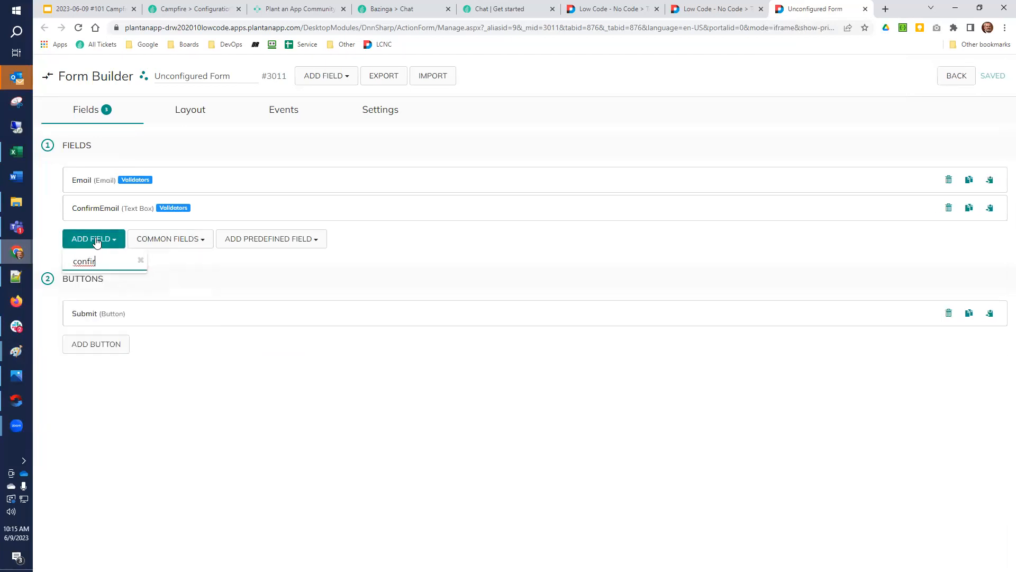
key("ctrl+a")
key("BackSpace")
left_click(269, 365)
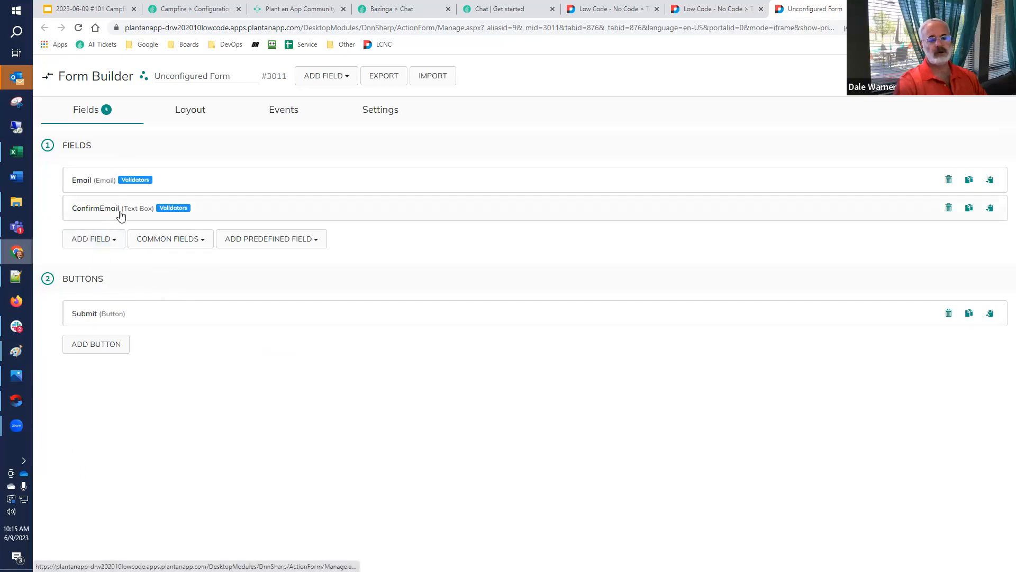
Examine the Submit button's settings in the form builder and collapse them again
left_click(101, 315)
scroll(95, 370, "down", 5)
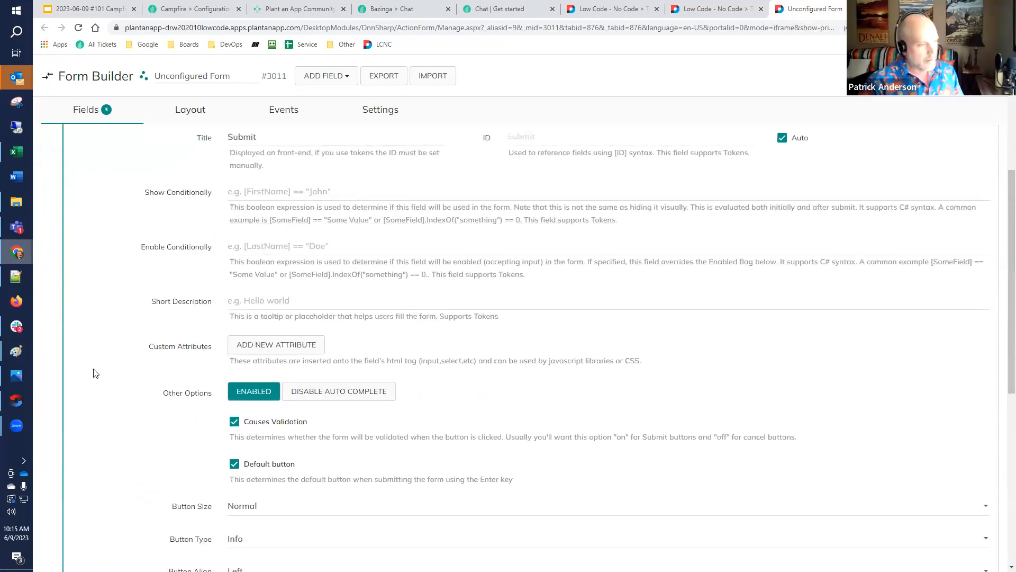
scroll(95, 370, "up", 5)
left_click(90, 262)
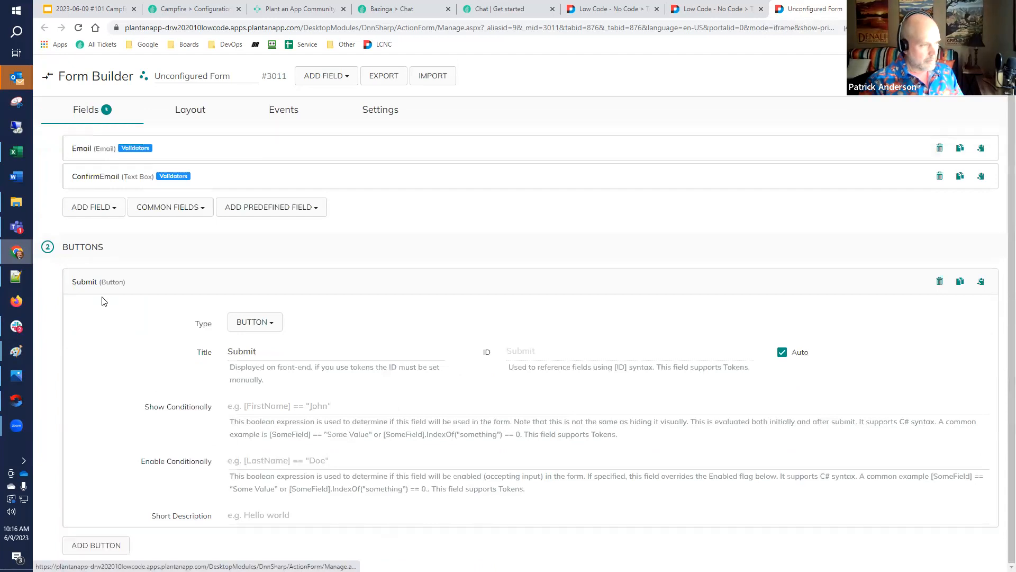
left_click(112, 217)
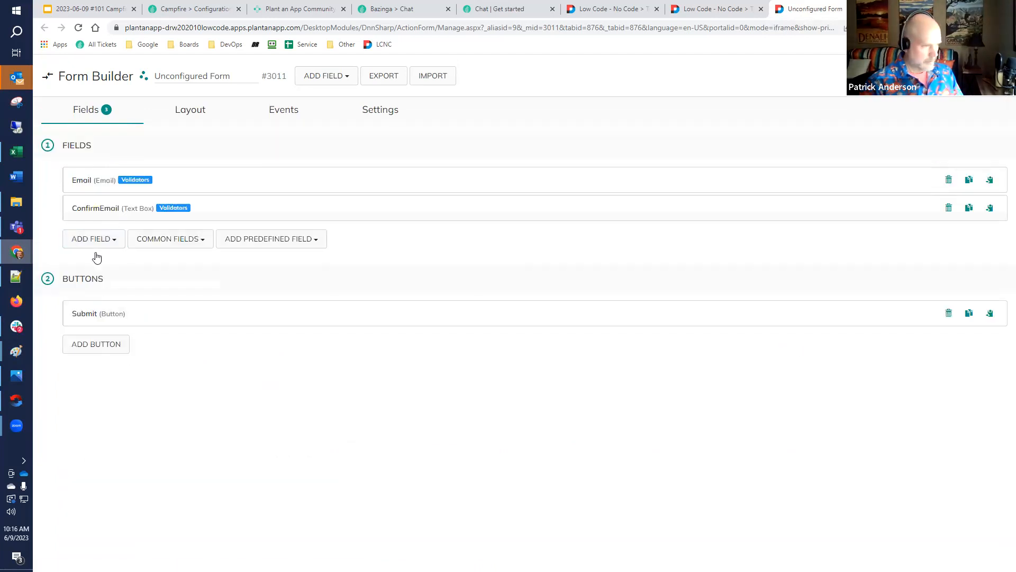
Examine the ConfirmEmail field's settings and check which fields its Confirmation Of option offers
scroll(99, 260, "down", 4)
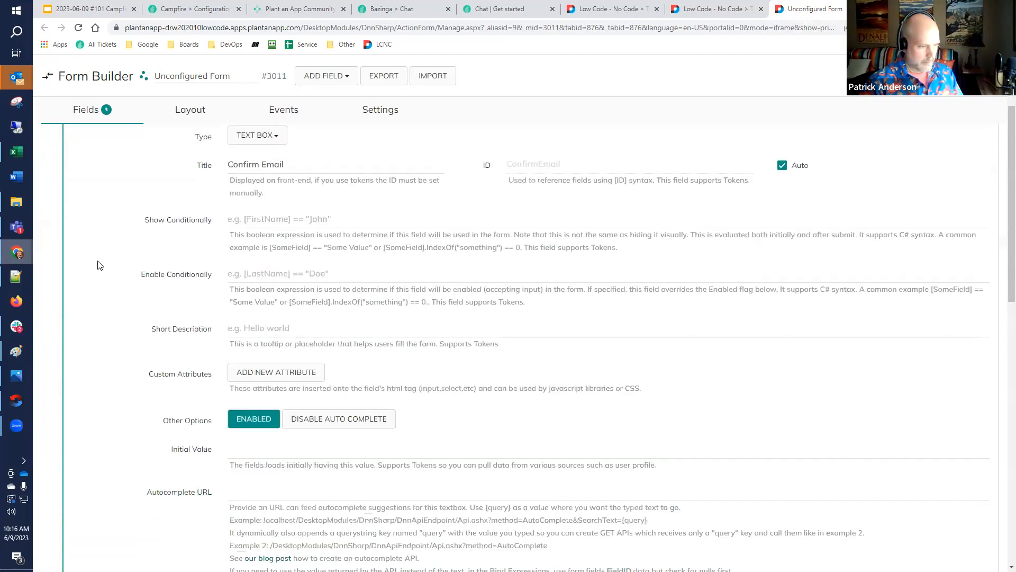
scroll(99, 265, "down", 4)
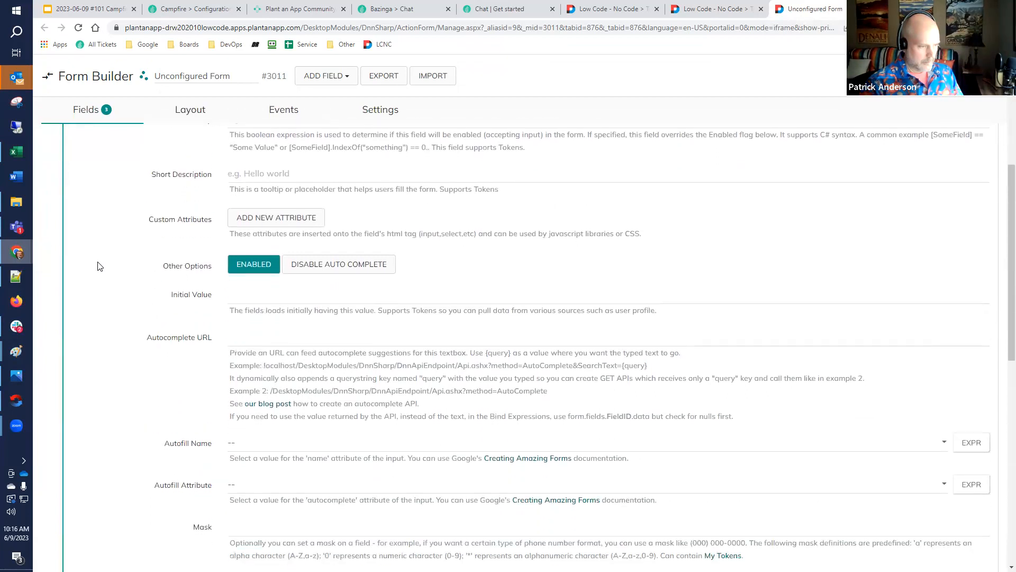
scroll(97, 267, "down", 2)
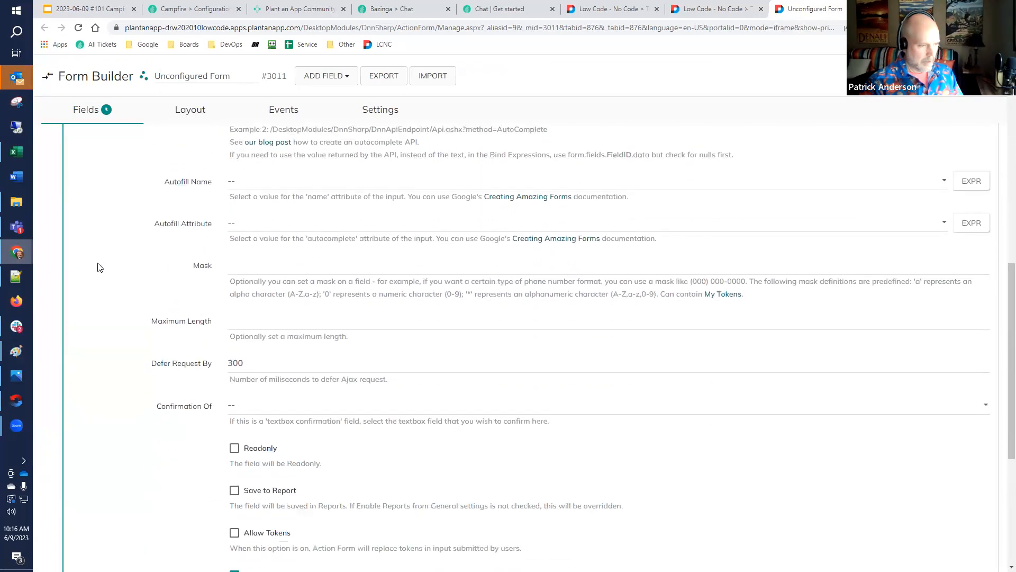
scroll(97, 267, "down", 1)
left_click(236, 353)
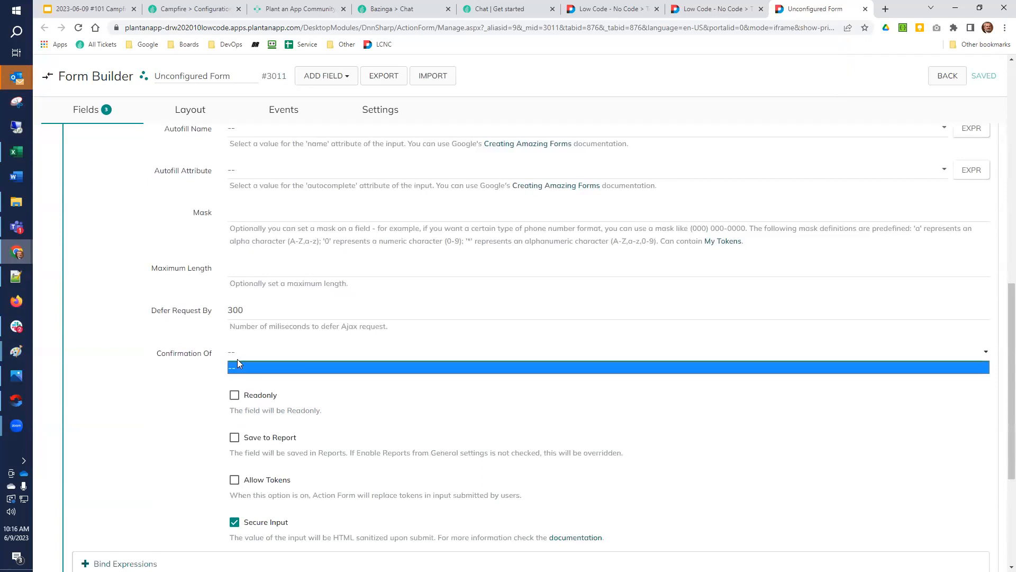
scroll(237, 359, "down", 1)
left_click(248, 300)
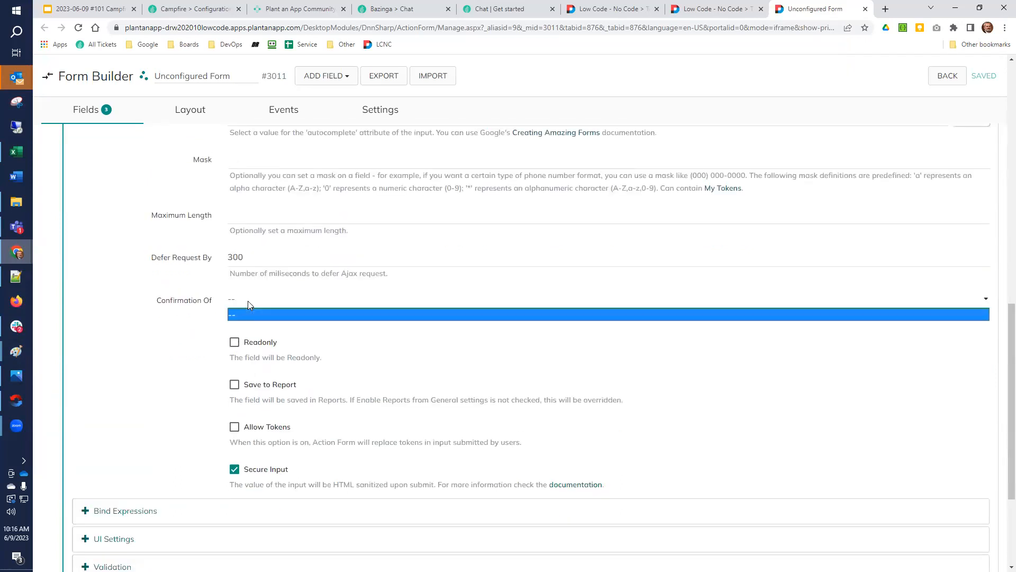
left_click(248, 301)
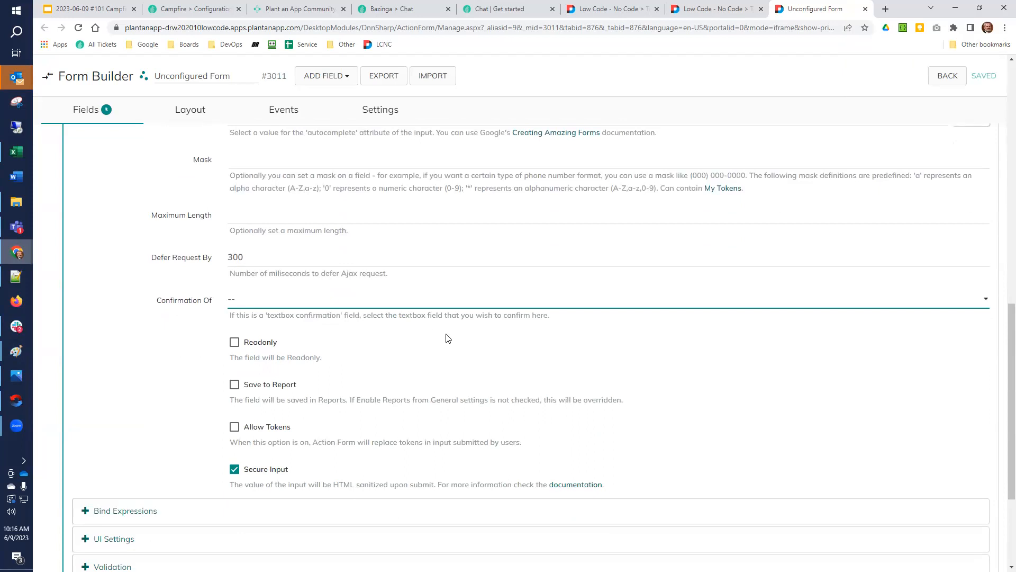
Change the Email field's type from Email to Text Box
scroll(676, 345, "up", 9)
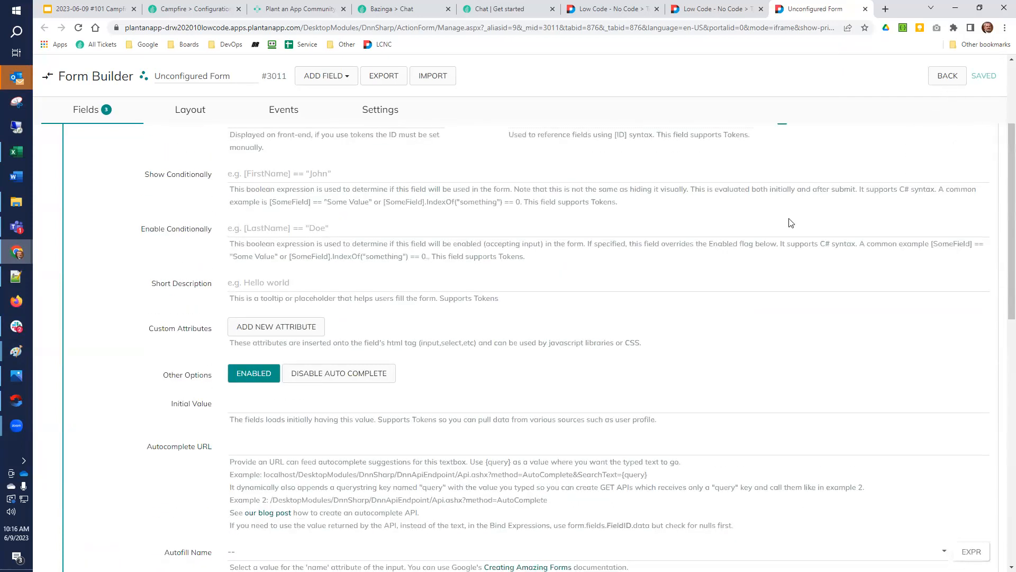
scroll(790, 223, "up", 4)
left_click(84, 180)
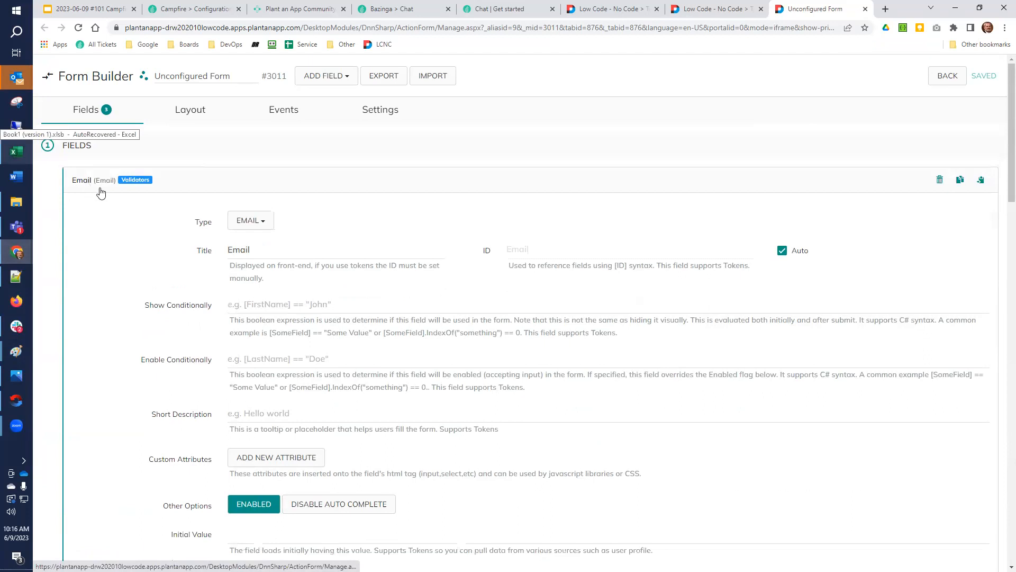
left_click(263, 221)
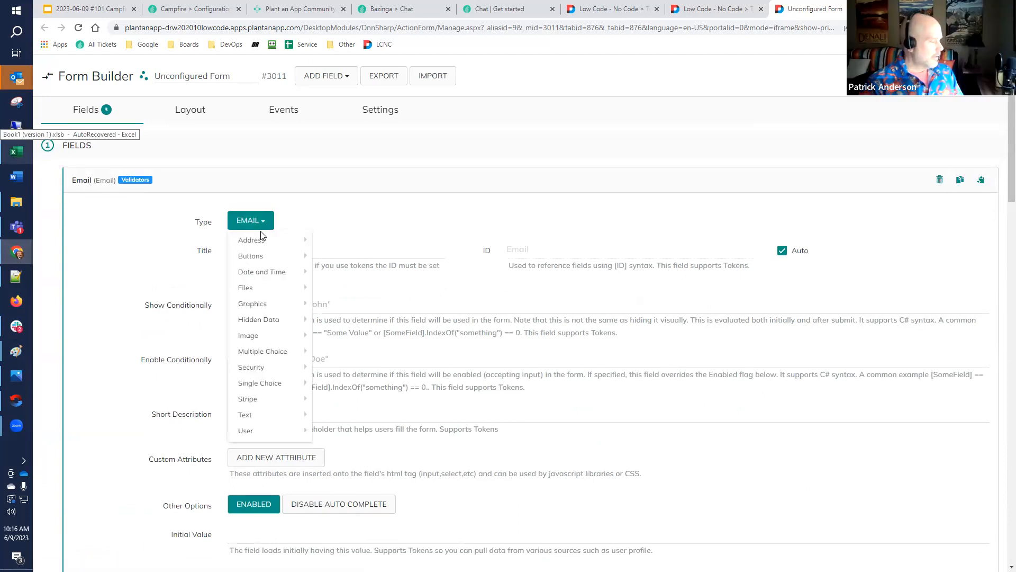
mouse_move(249, 415)
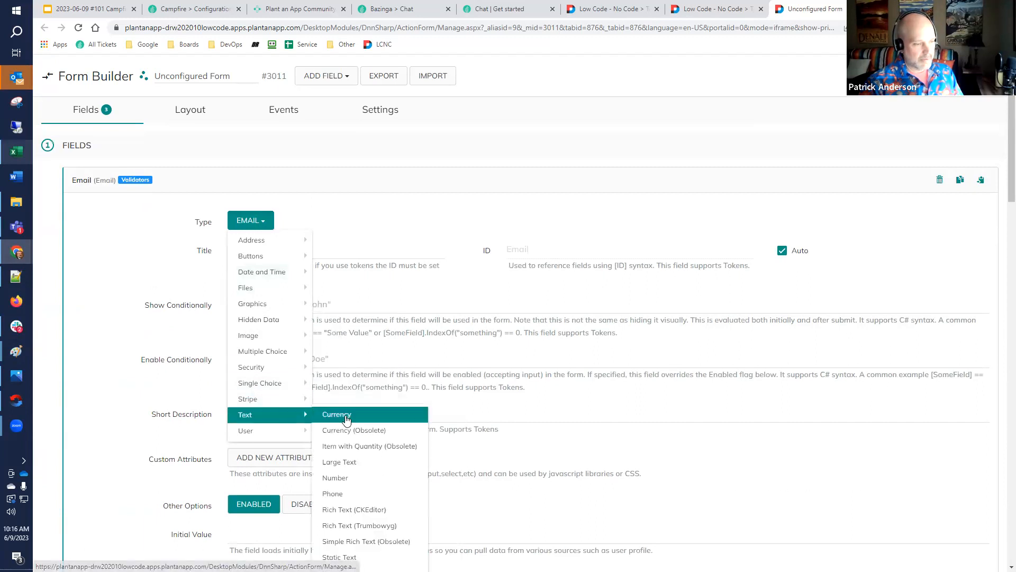
scroll(335, 444, "down", 1)
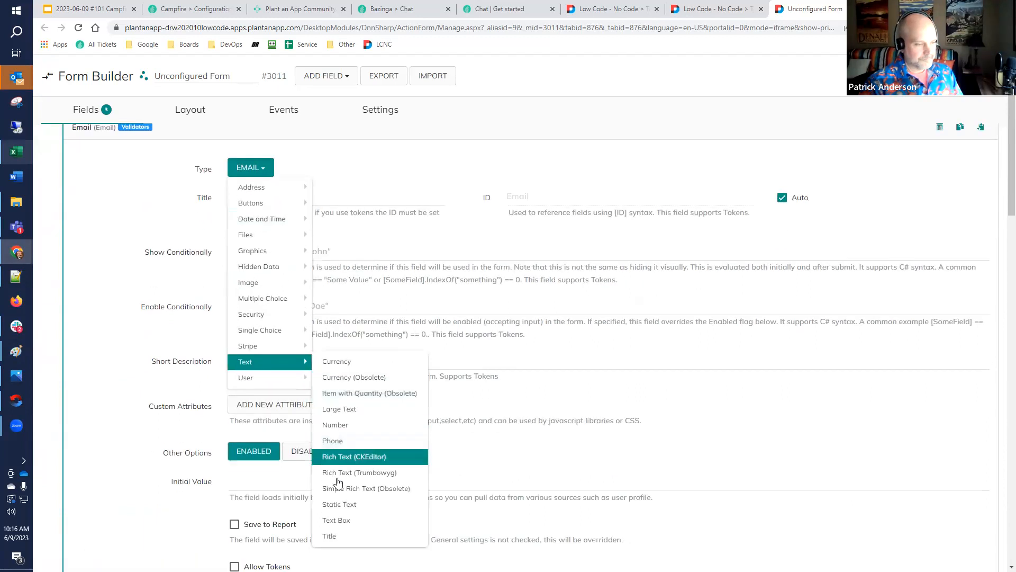
left_click(340, 516)
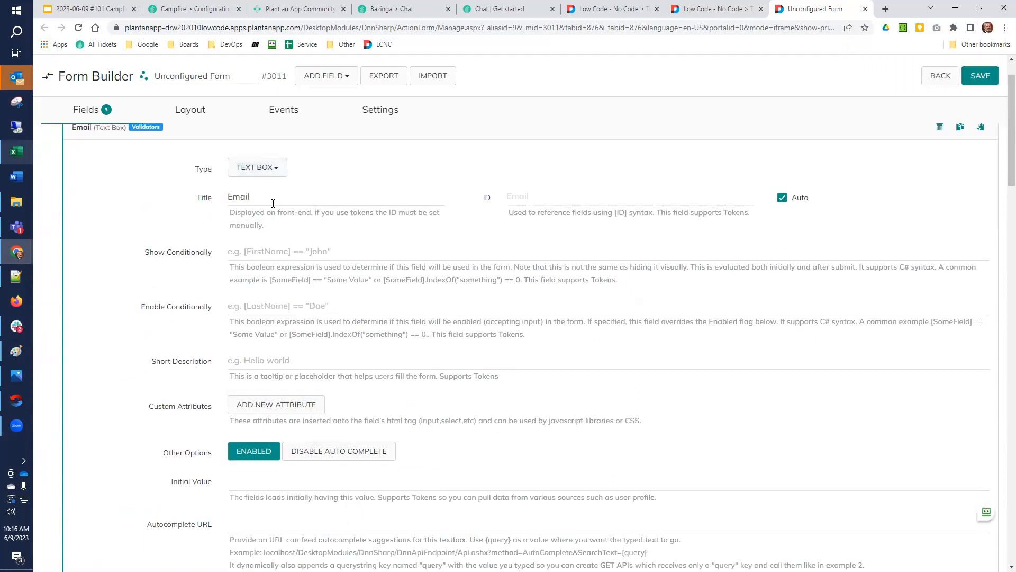
Expand the Email field's Validation settings and check its assigned validators
scroll(122, 488, "down", 11)
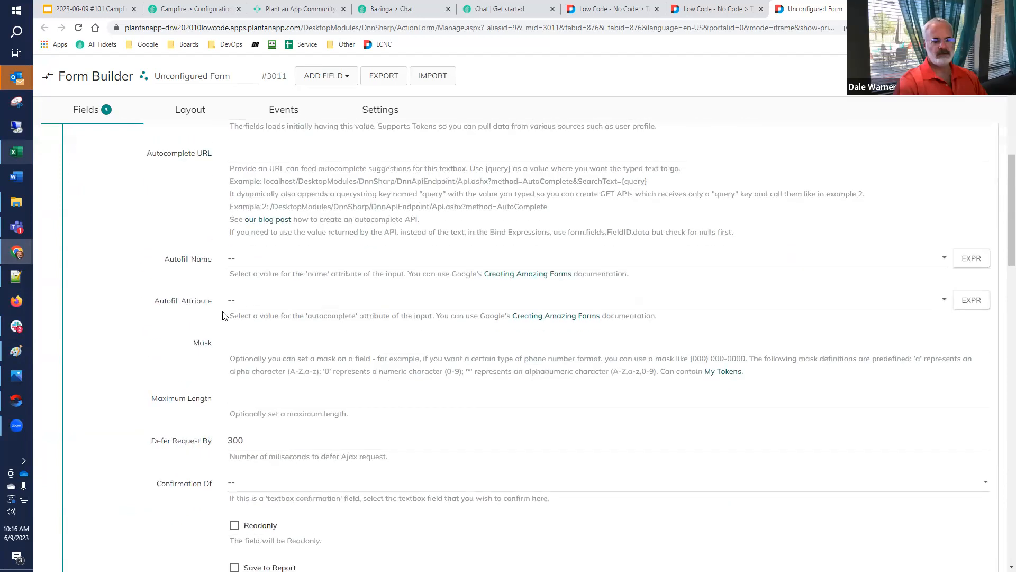
left_click(112, 486)
scroll(125, 427, "down", 5)
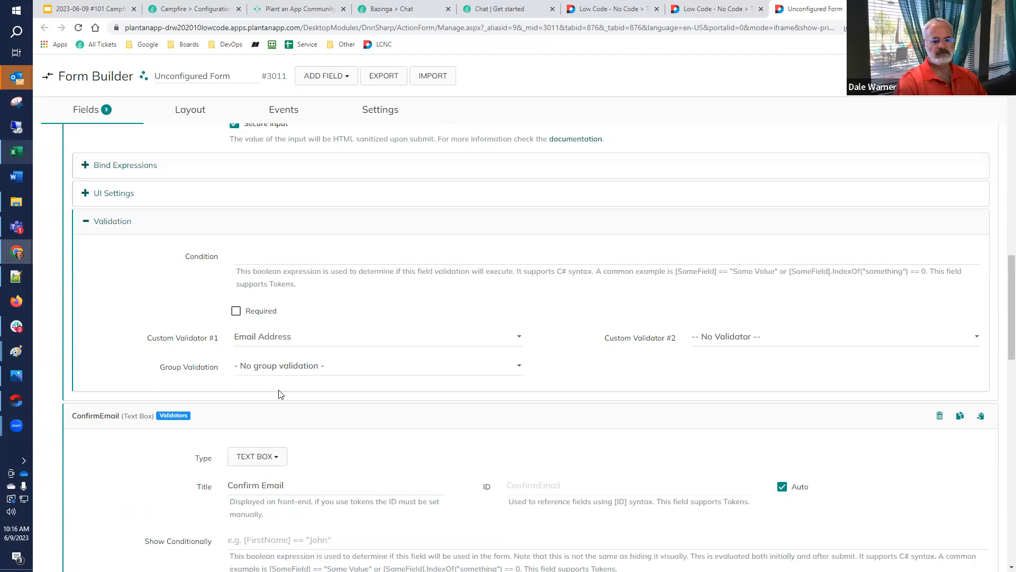
Set the ConfirmEmail field's Confirmation Of option to Email and save the form
scroll(278, 394, "down", 8)
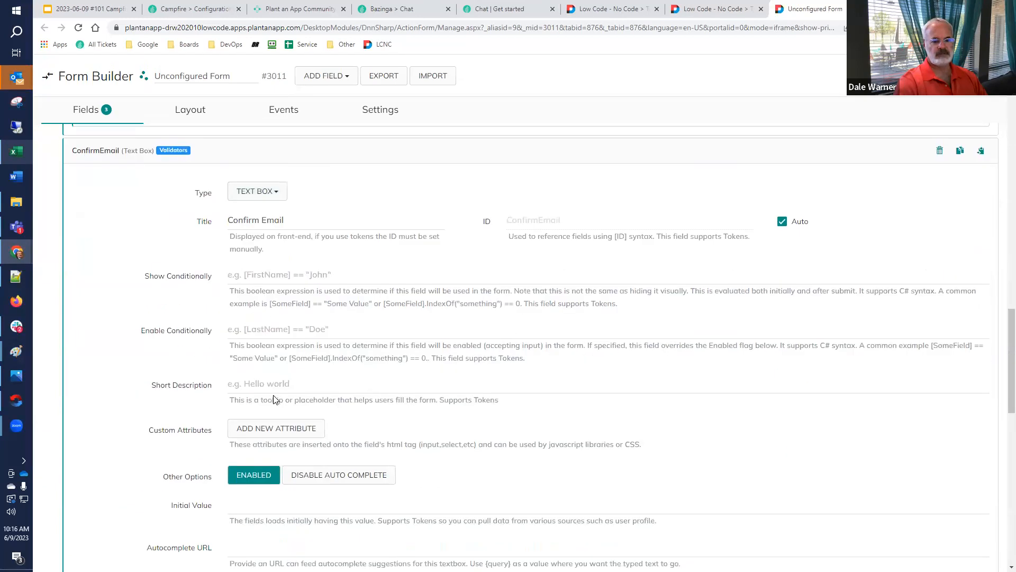
scroll(275, 394, "down", 3)
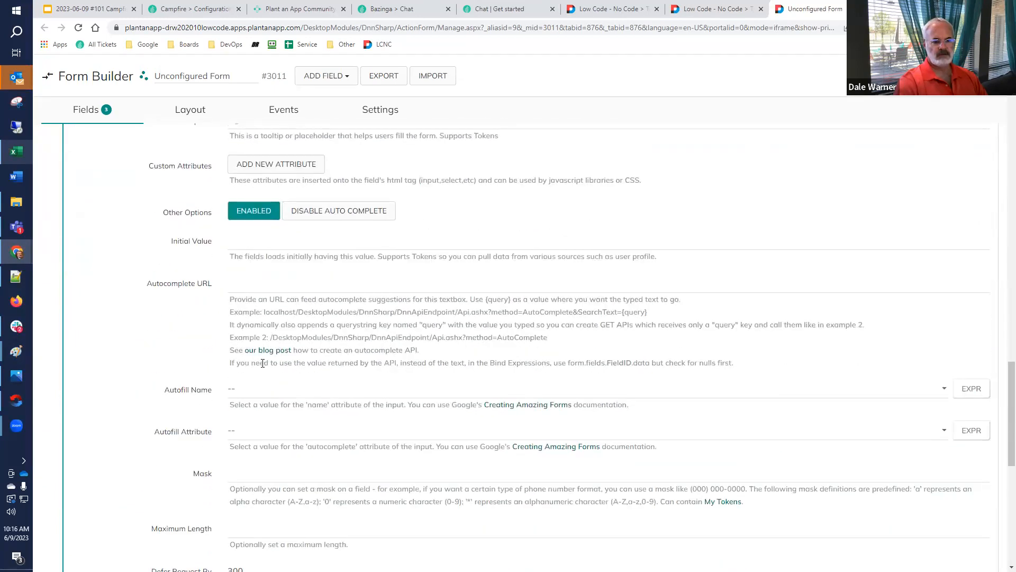
scroll(260, 375, "down", 3)
left_click(267, 401)
left_click(268, 428)
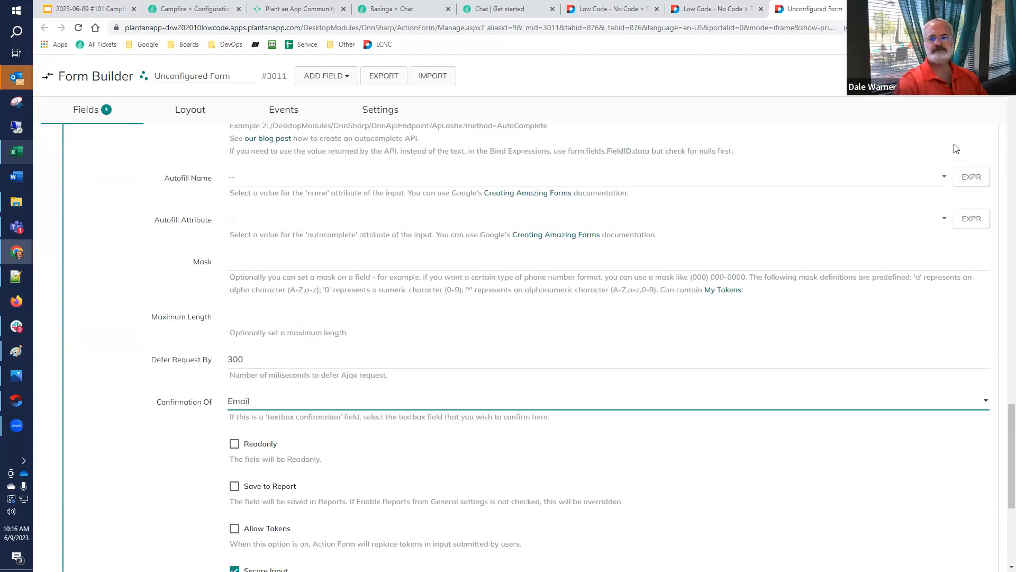
Reload the test page and fill Email and Confirm Email with two differing addresses to test the match validation
left_click(714, 9)
left_click(78, 27)
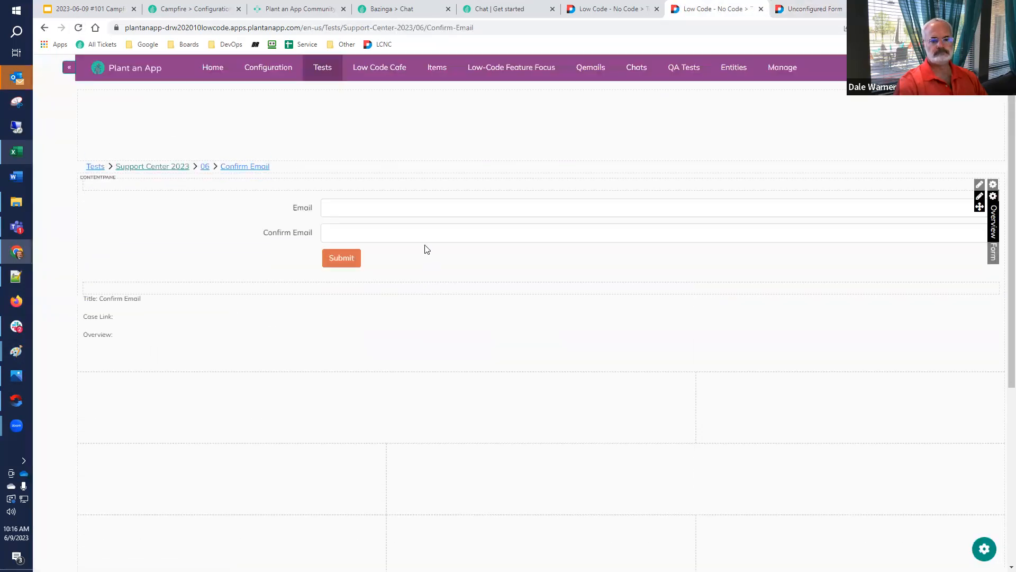
left_click(425, 212)
type("da")
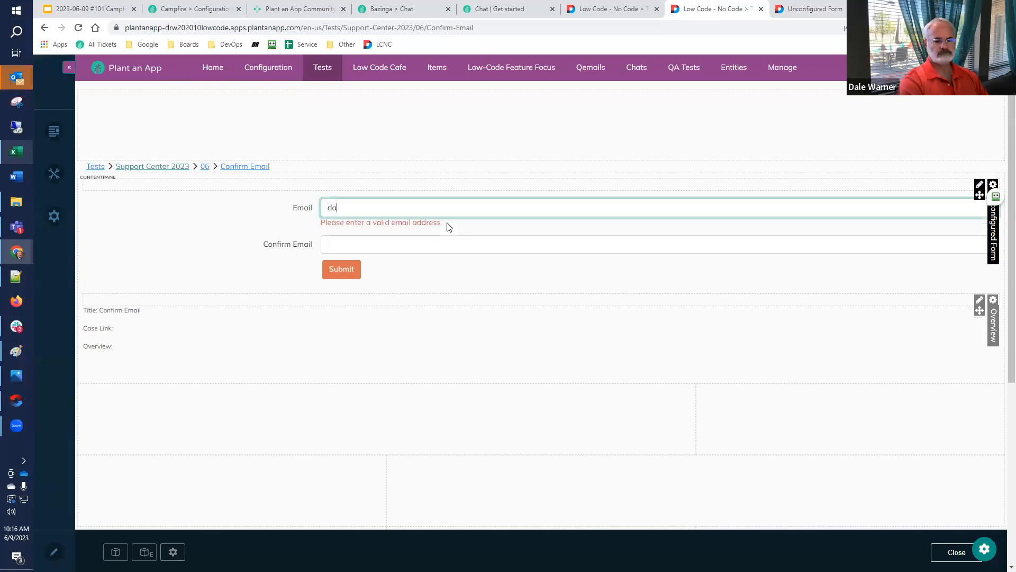
type("le@test.com")
key("Tab")
type("da")
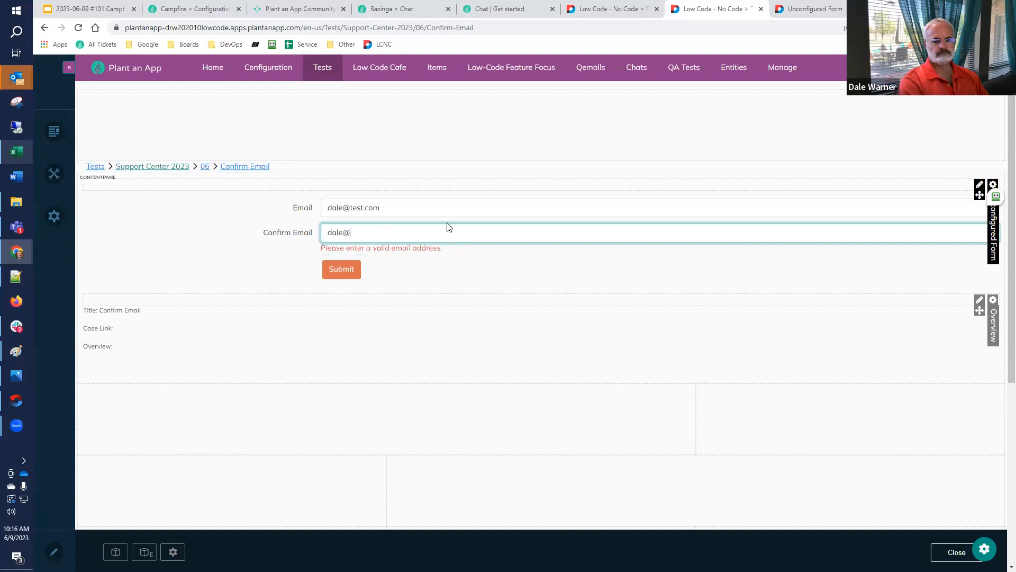
type("le@test2.com")
key("Tab")
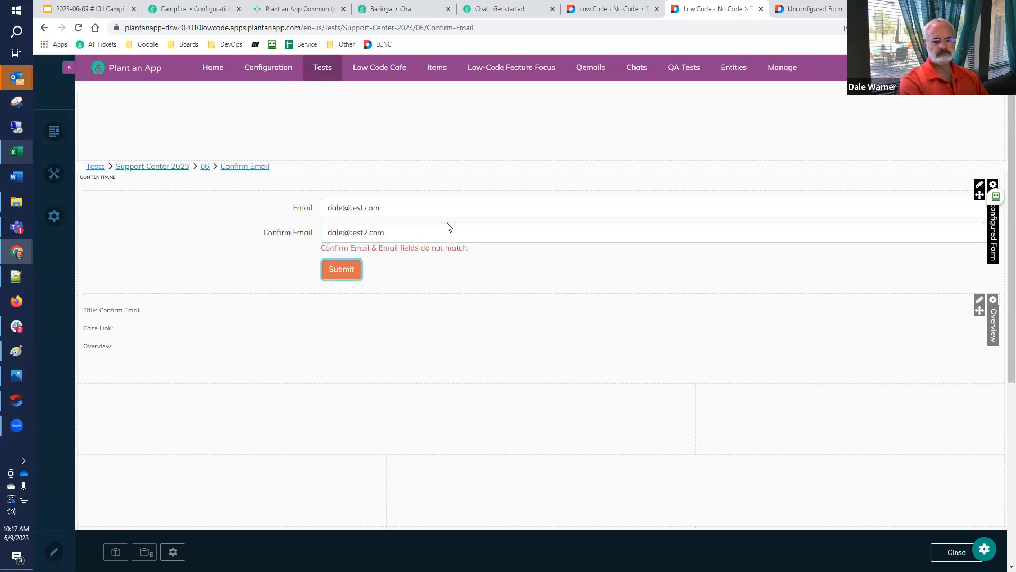
Correct the Confirm Email entry so that it matches the address in the Email field
left_click_drag(363, 234, 369, 234)
key("BackSpace")
key("Tab")
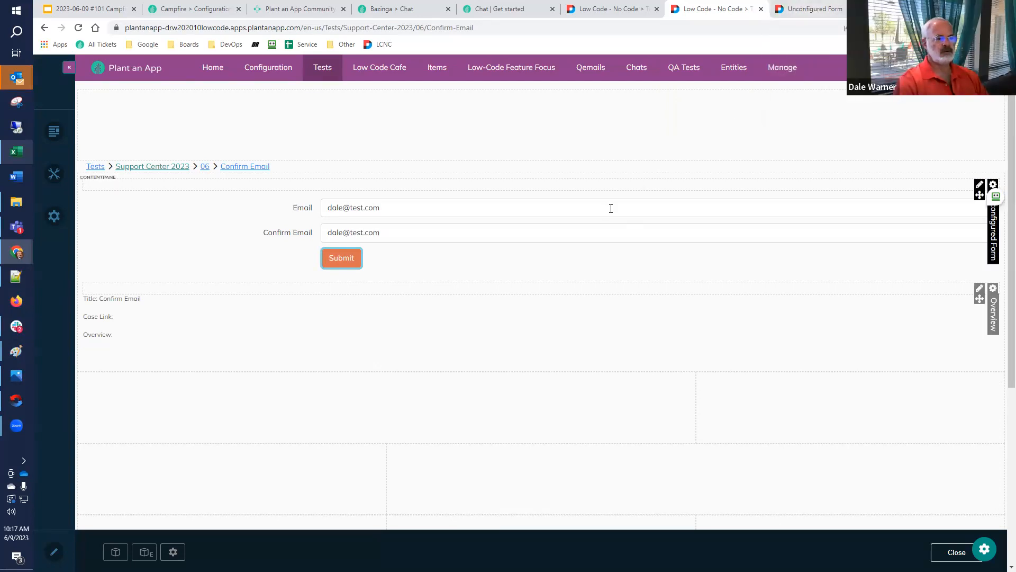
Go back to the form builder to review the ConfirmEmail field's Confirmation Of setting, and return to the test page
left_click(810, 9)
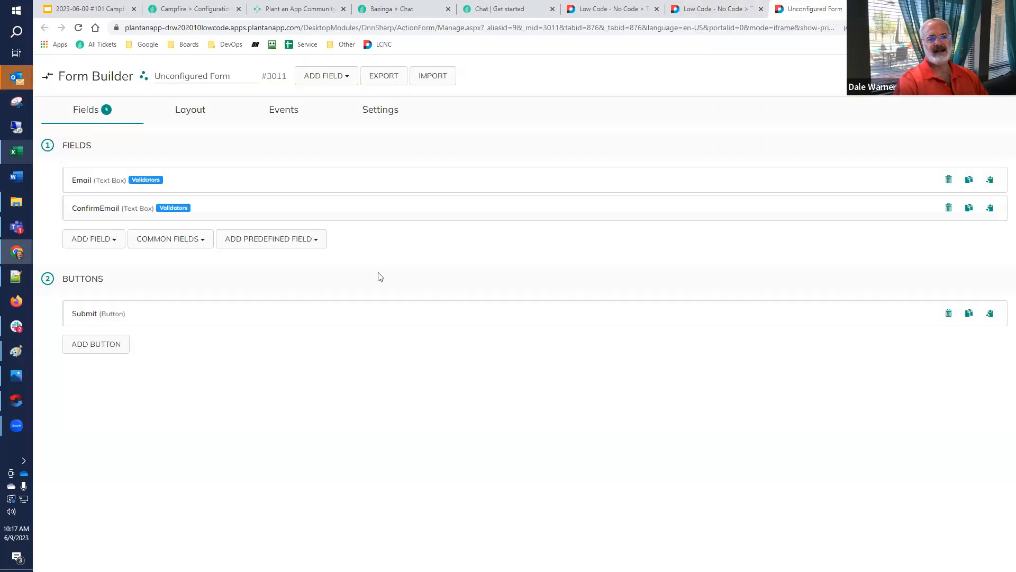
left_click(108, 211)
scroll(118, 265, "down", 9)
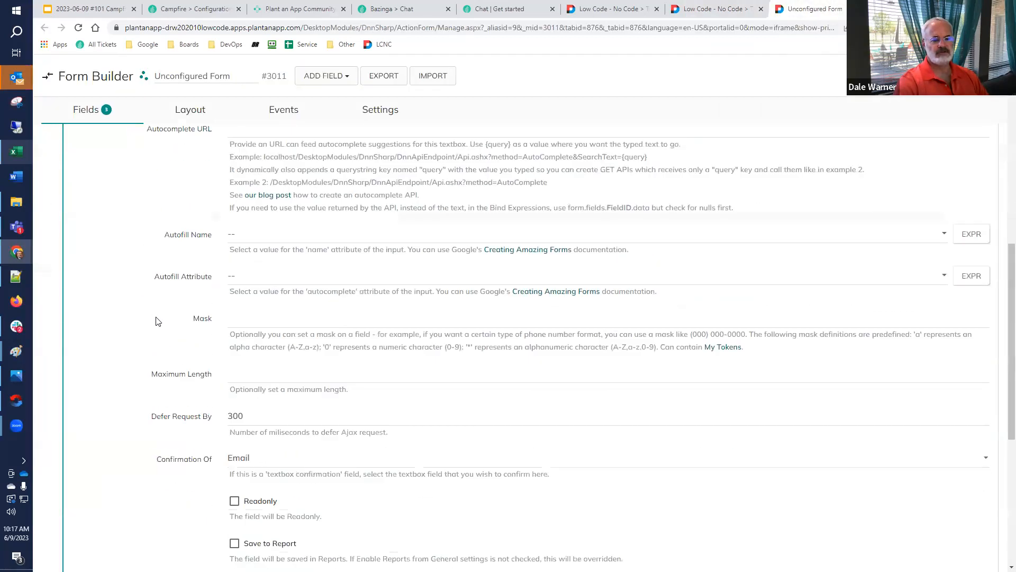
scroll(227, 335, "down", 5)
scroll(222, 412, "up", 4)
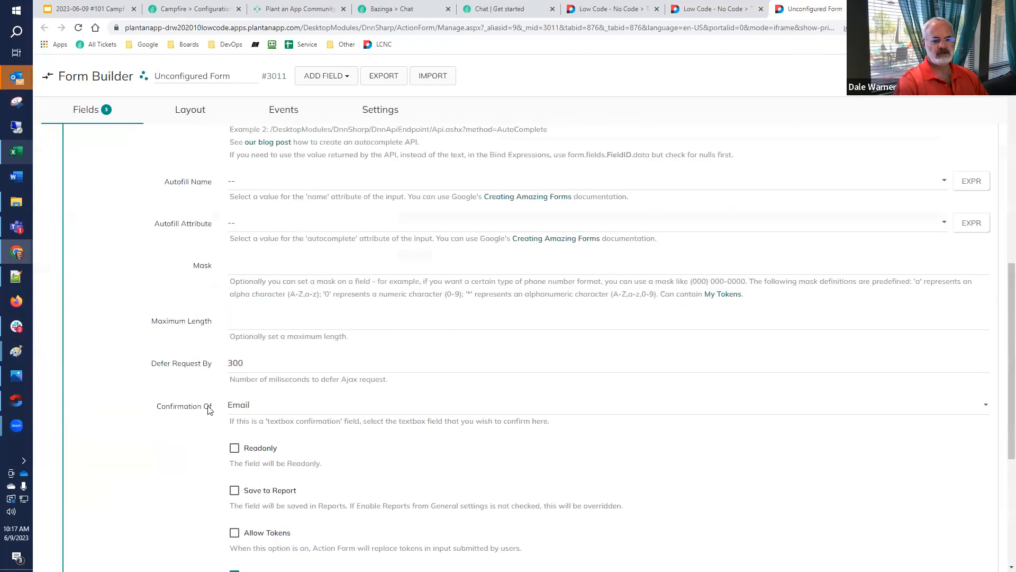
scroll(208, 410, "up", 1)
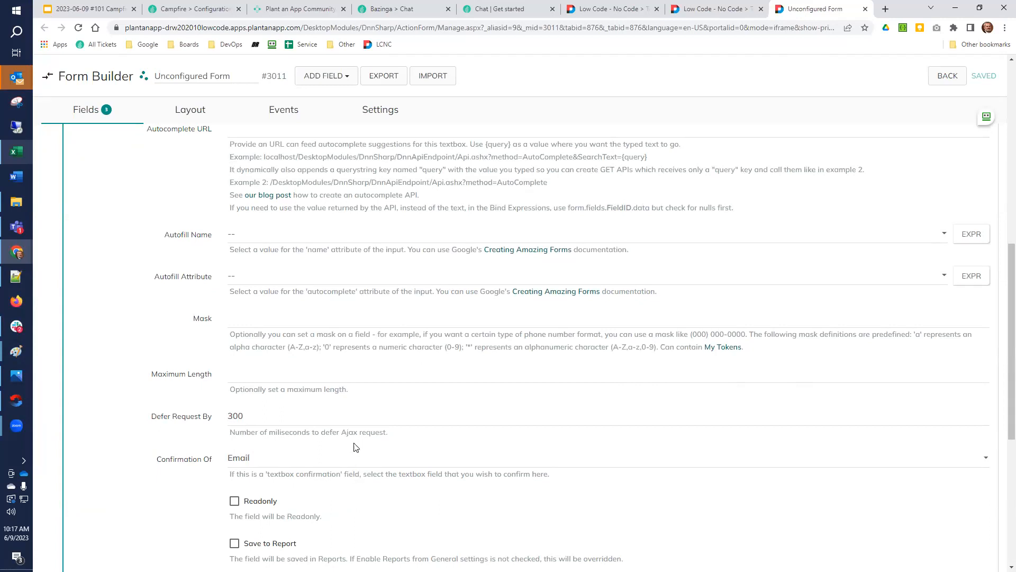
left_click(723, 9)
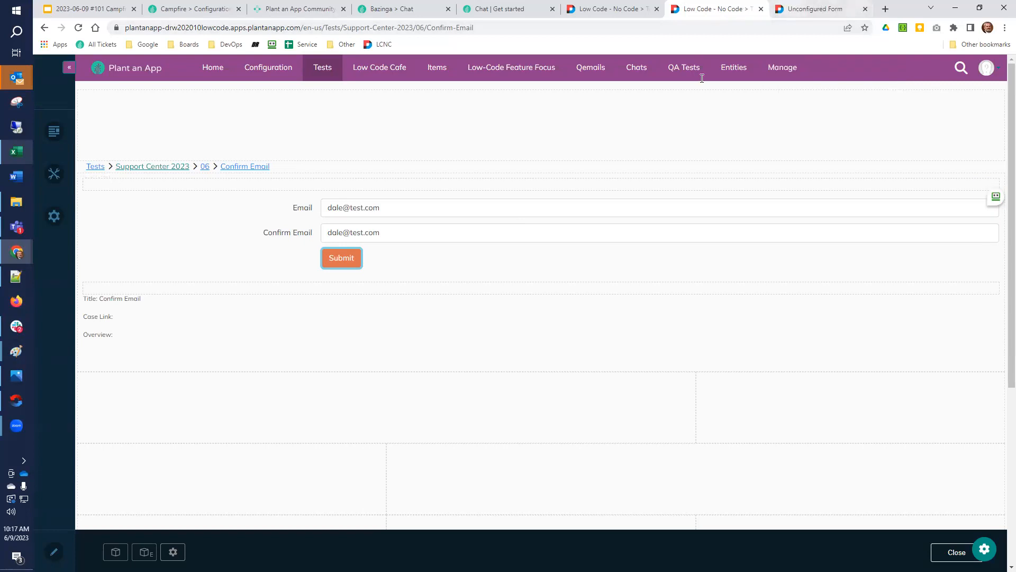
In the form builder, set the Email field's Custom Validator #1 to No Validator
left_click(794, 8)
scroll(167, 314, "up", 10)
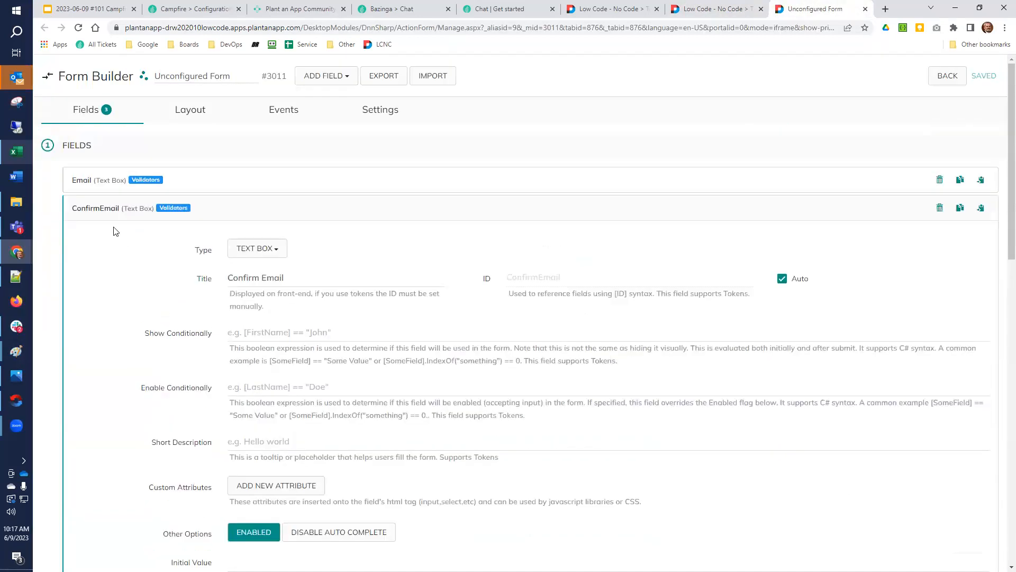
left_click(103, 208)
left_click(95, 188)
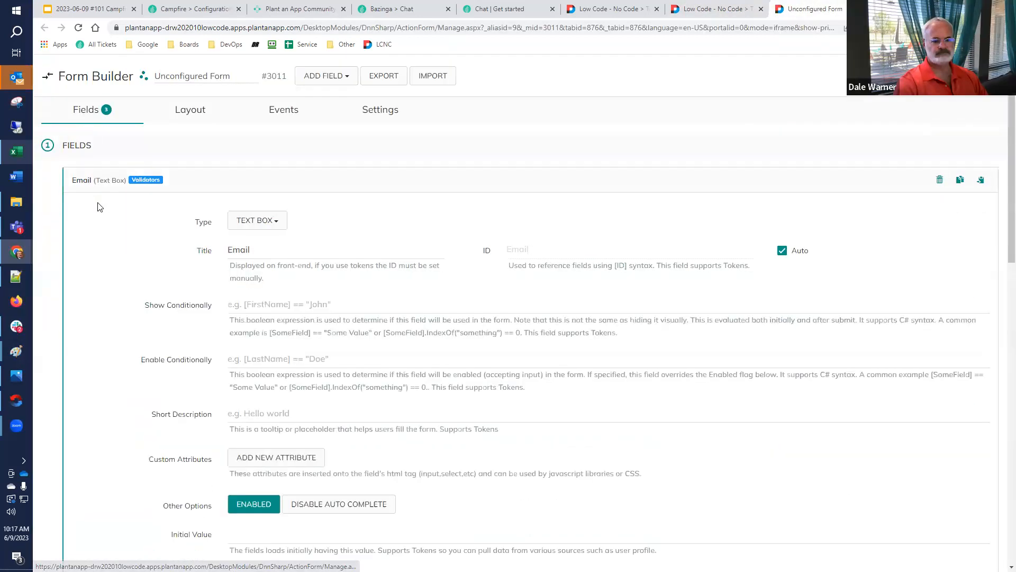
scroll(148, 264, "down", 15)
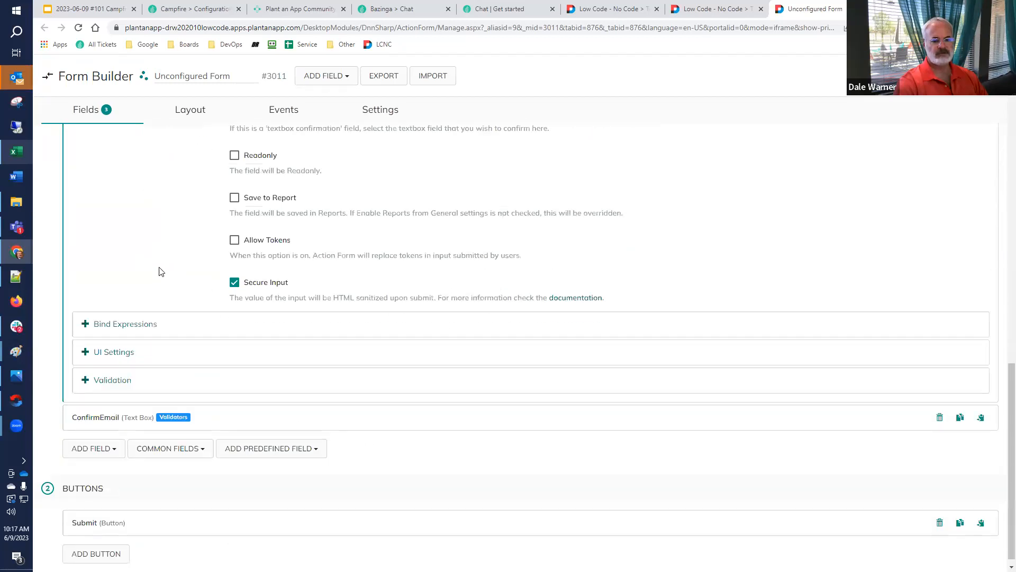
left_click(112, 380)
scroll(583, 321, "down", 3)
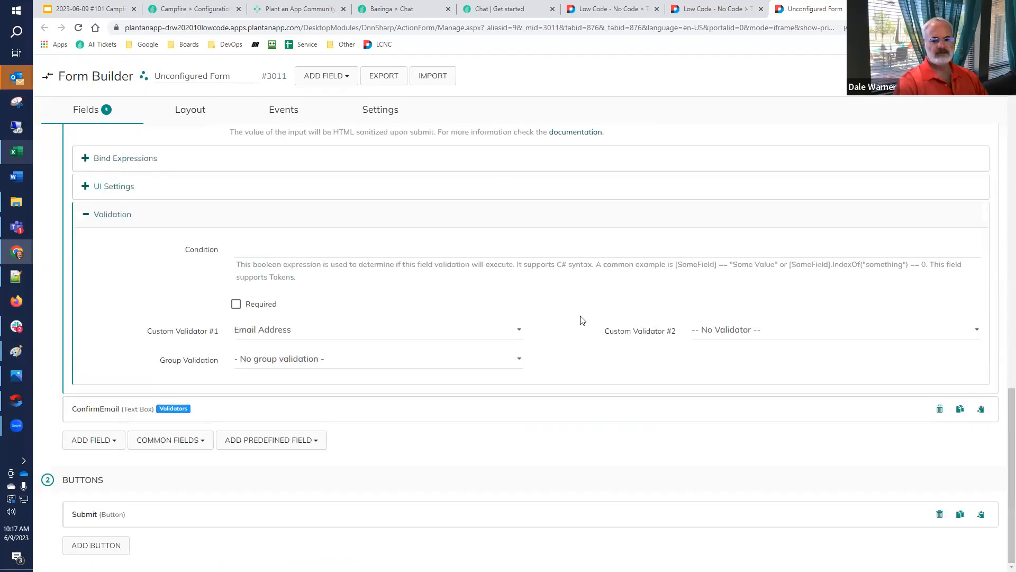
left_click(322, 330)
left_click(287, 346)
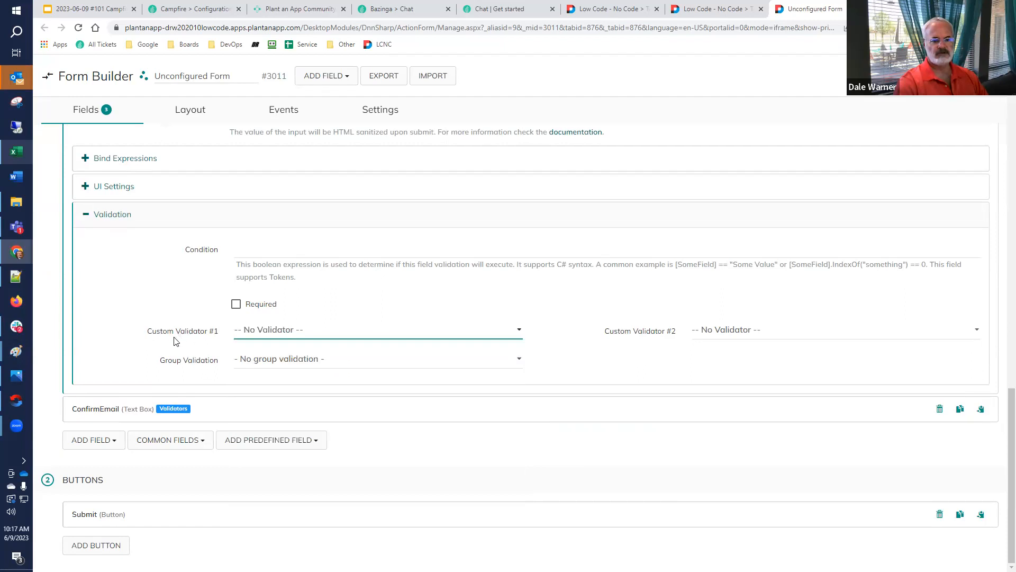
Set the ConfirmEmail field's Custom Validator #1 to No Validator in its validation settings
left_click(118, 408)
scroll(138, 392, "down", 15)
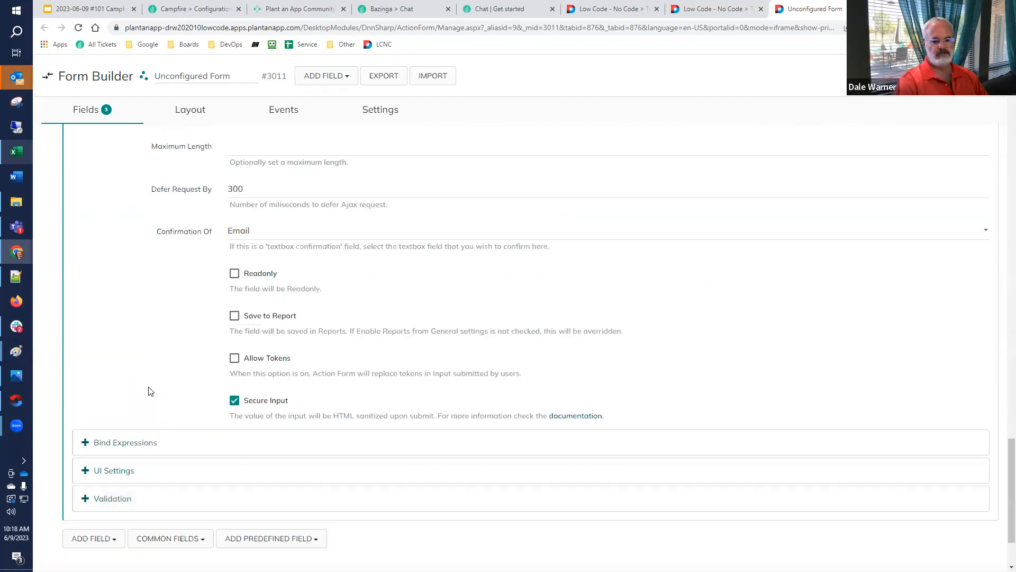
scroll(148, 391, "down", 2)
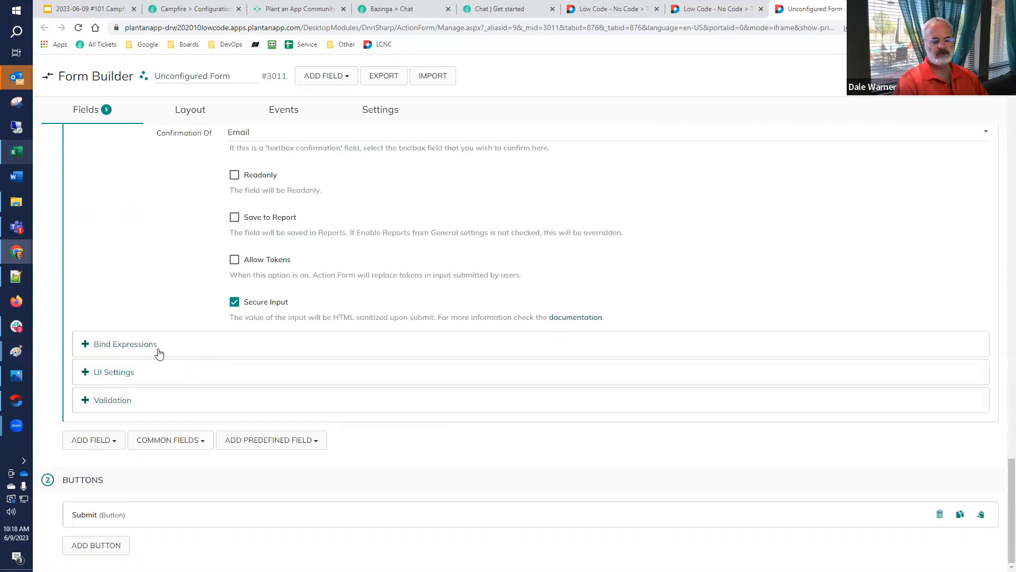
left_click(125, 399)
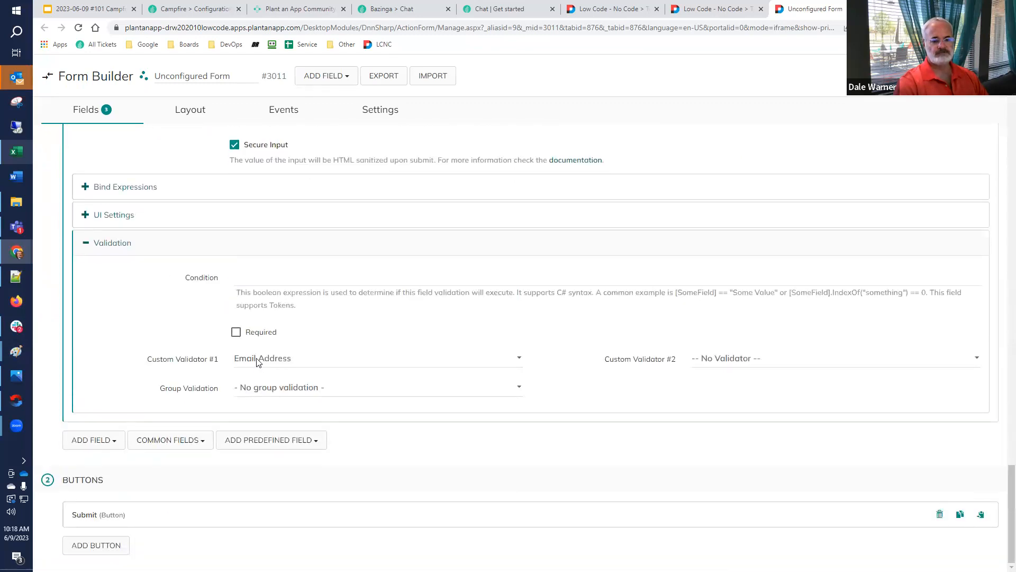
left_click(258, 359)
left_click(271, 134)
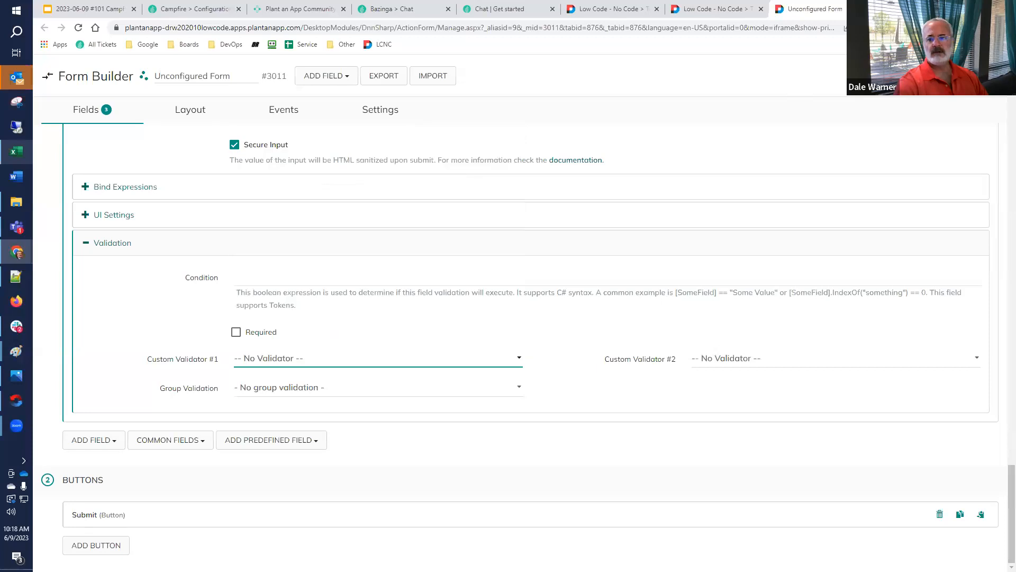
Reload the Confirm Email test page and enter "a" in Email and "b" in Confirm Email to test the match validation
left_click(714, 9)
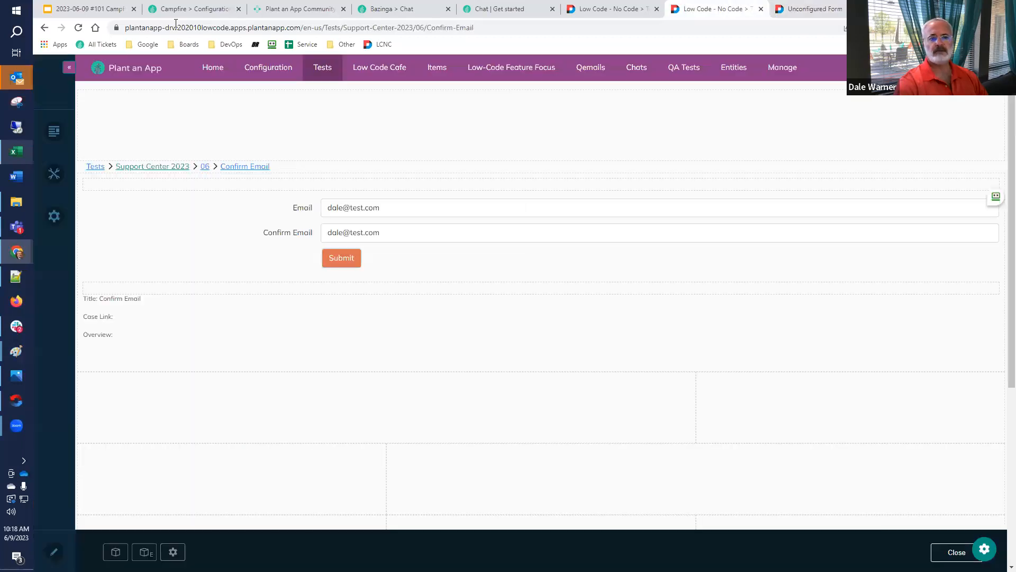
left_click(77, 28)
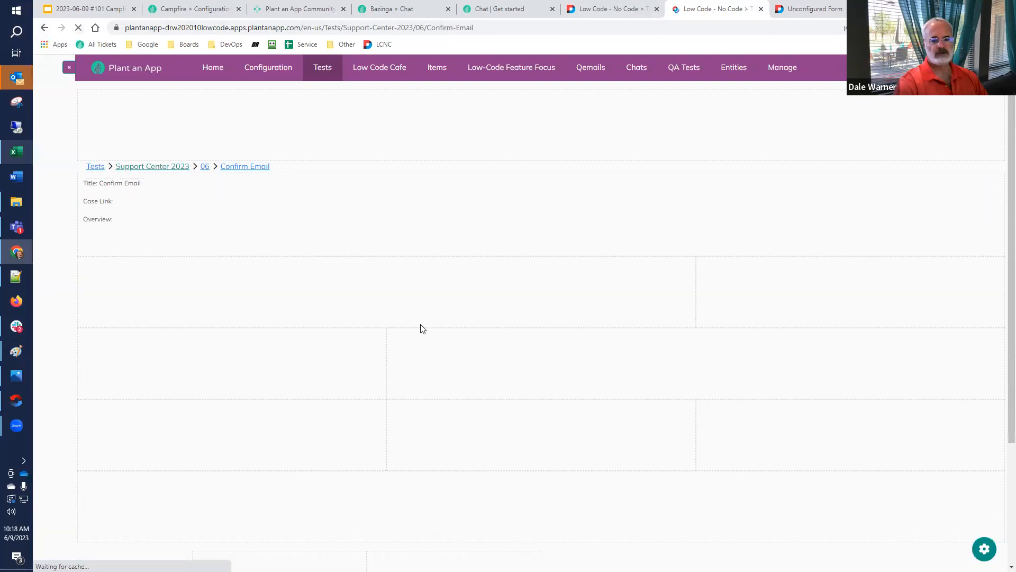
left_click(363, 208)
type("d")
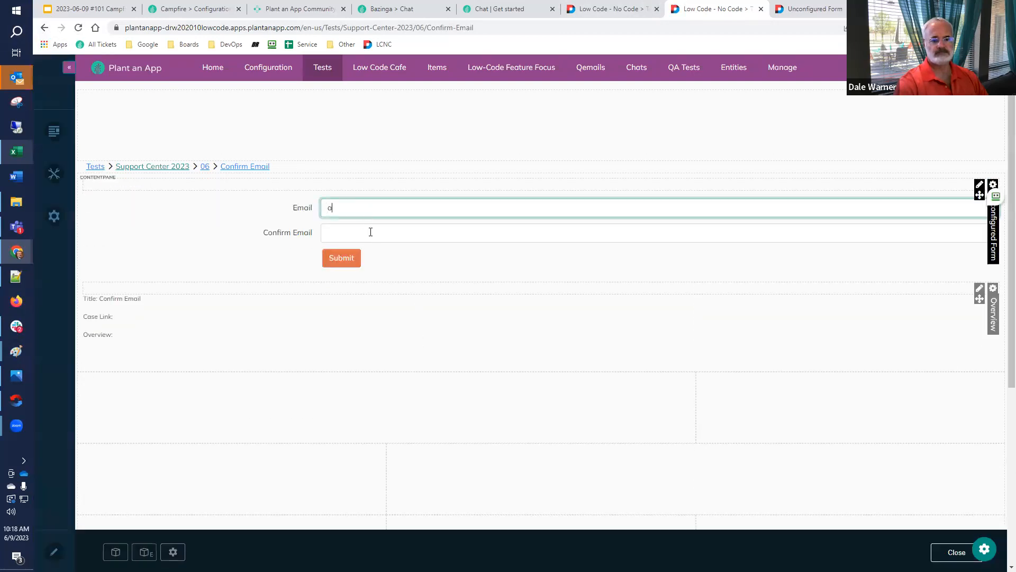
left_click(370, 232)
type("b")
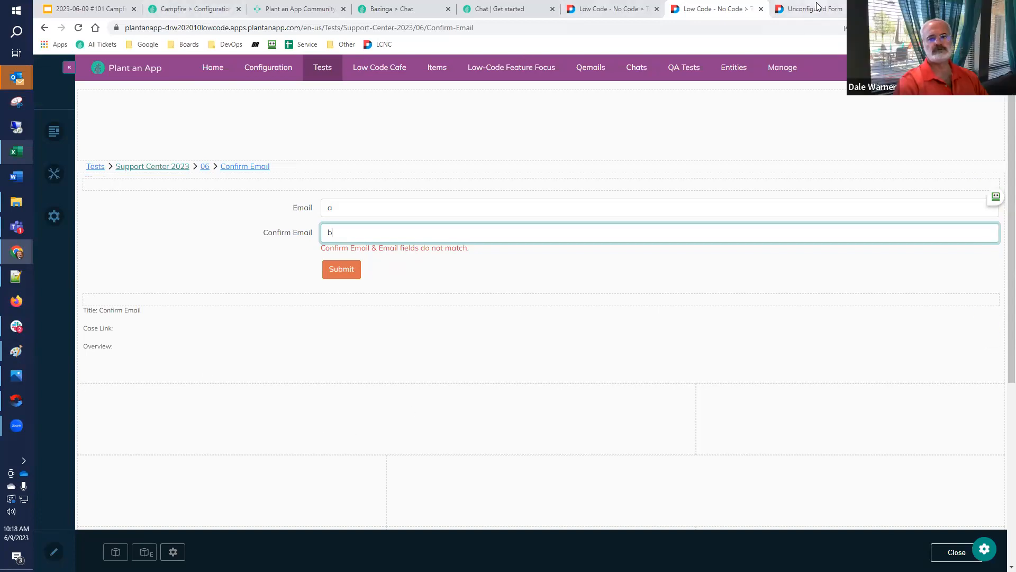
Close the form builder and reopen the test form's full-screen management page in a new browser tab
left_click(817, 9)
left_click(865, 9)
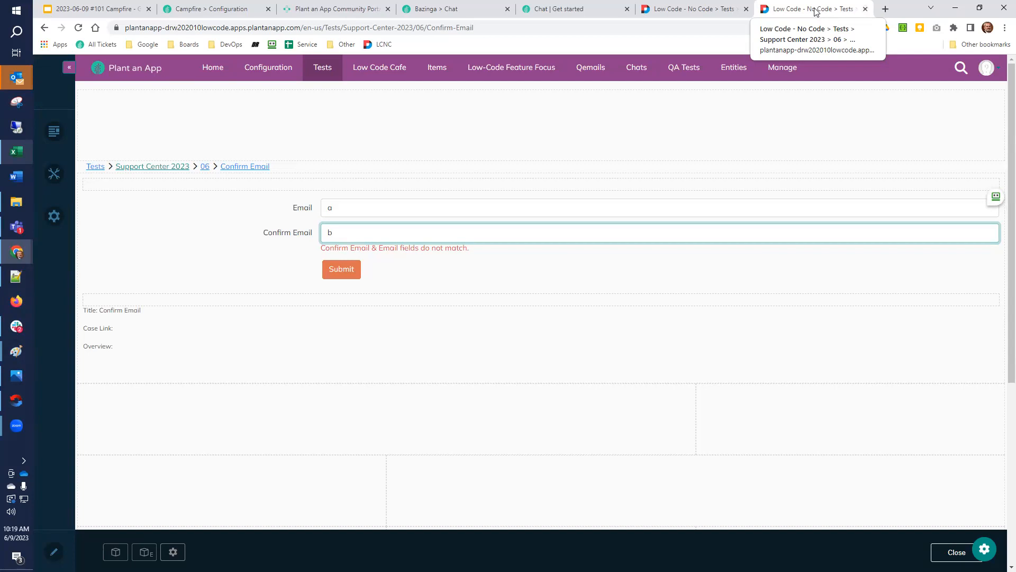
mouse_move(979, 185)
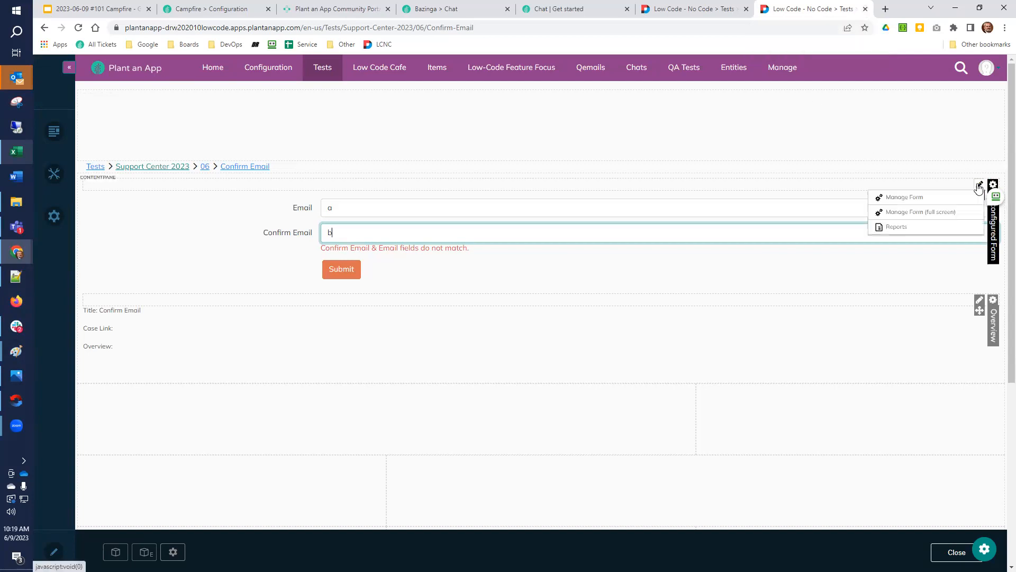
right_click(959, 215)
left_click(952, 221)
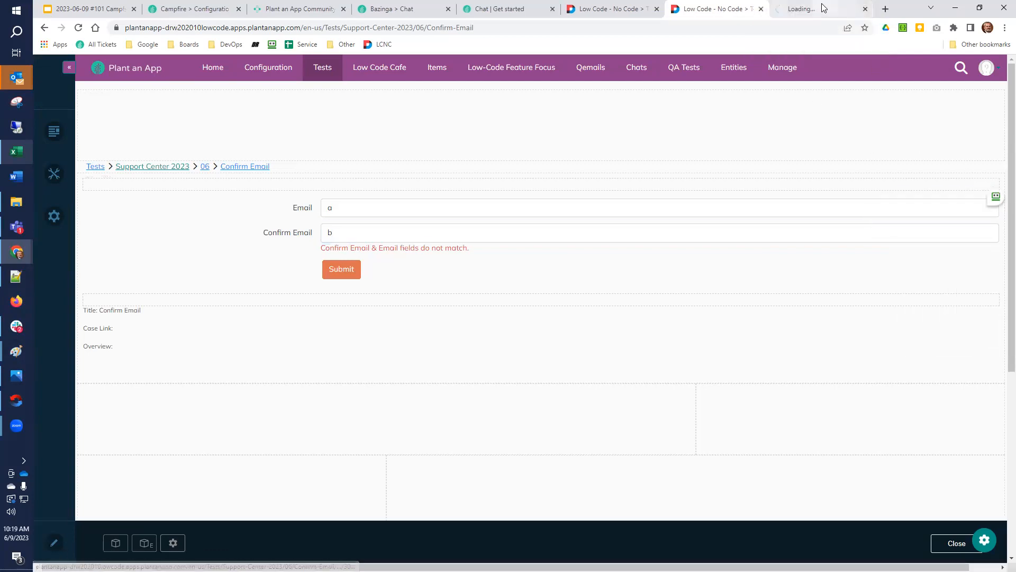
left_click(822, 8)
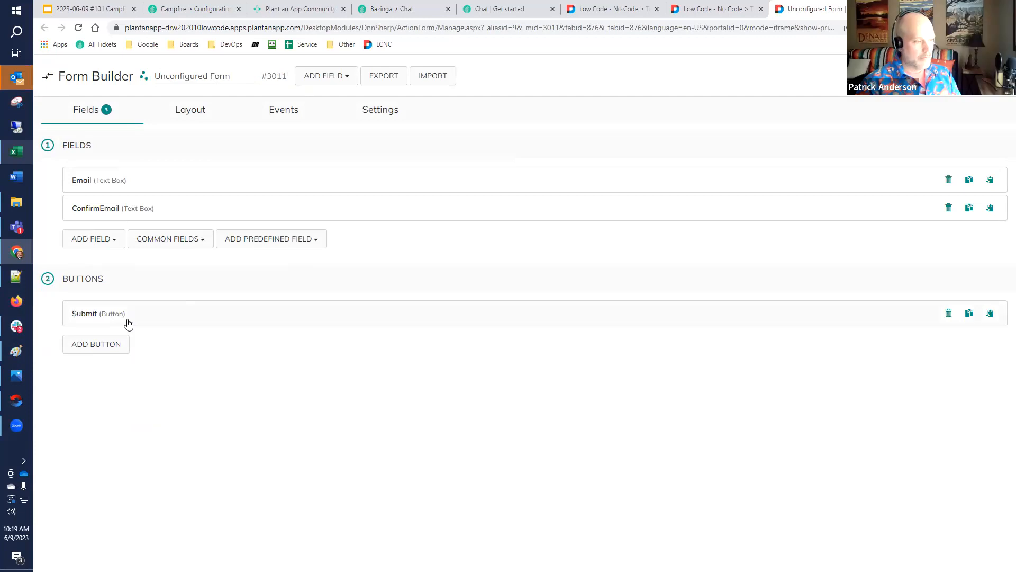
Review the options offered for the Email field's Custom Validator #1 without choosing one
left_click(111, 181)
scroll(132, 222, "down", 6)
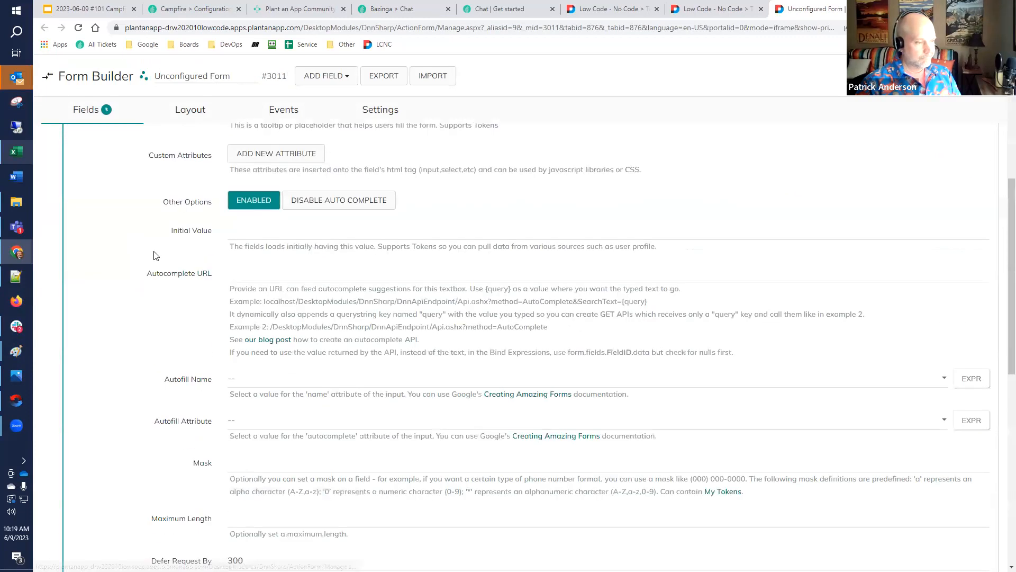
scroll(155, 255, "down", 10)
left_click(149, 385)
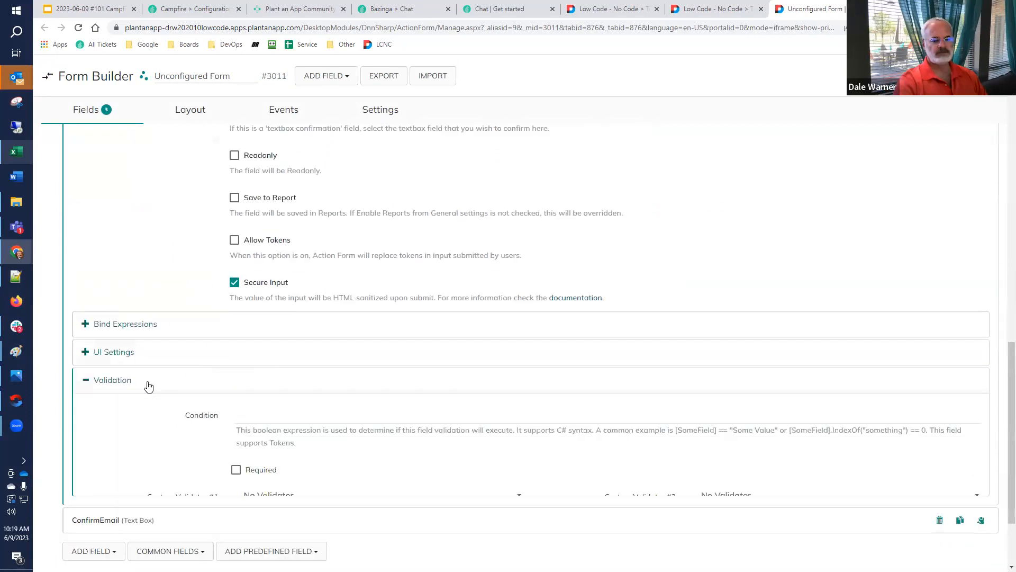
scroll(307, 332, "down", 3)
left_click(295, 330)
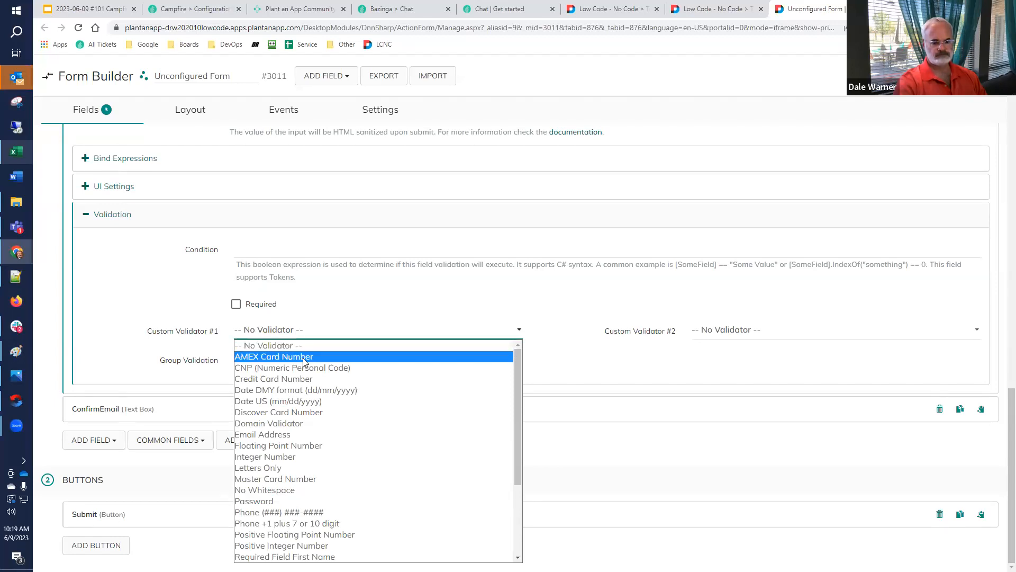
scroll(303, 358, "down", 4)
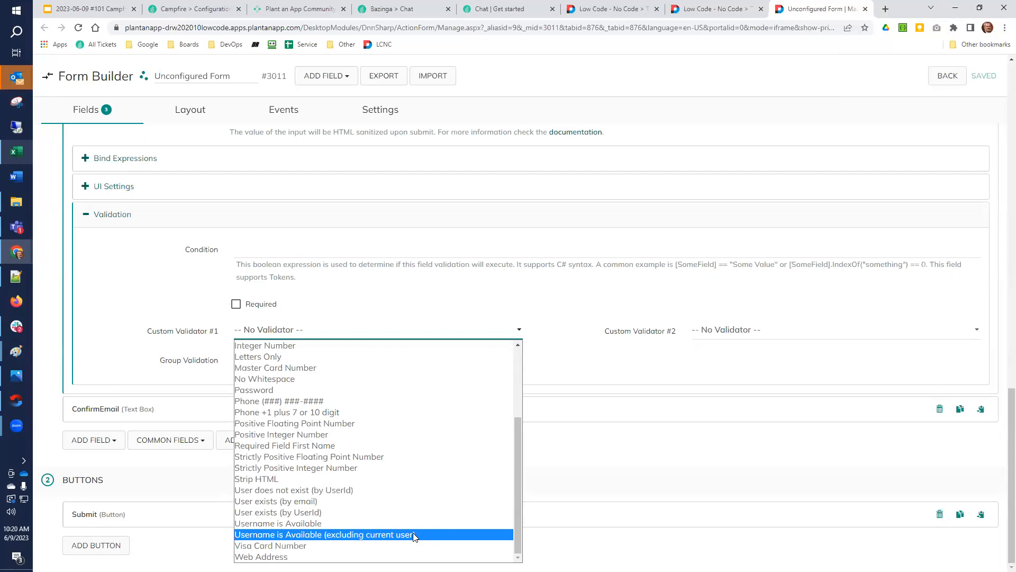
left_click(571, 361)
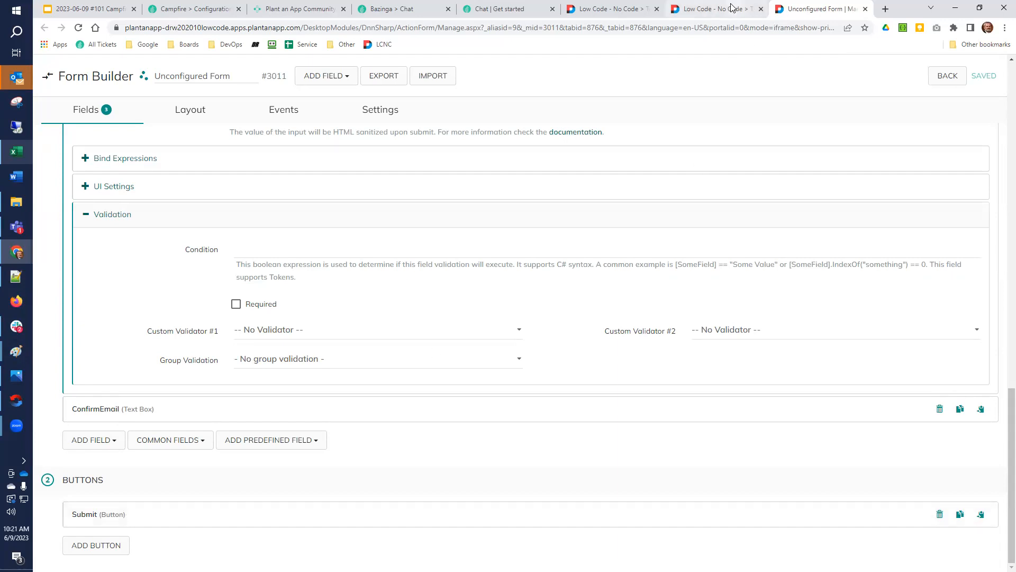
Open the Plant an App YouTube channel in a new browser tab and search its videos for "validator"
left_click(714, 8)
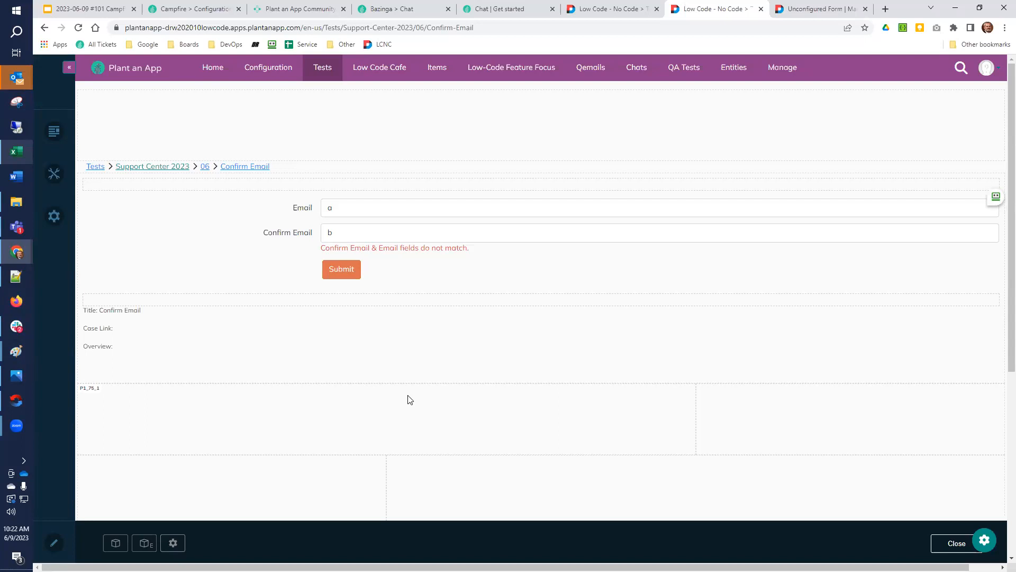
left_click(886, 9)
type("youtube.com/plantanapp")
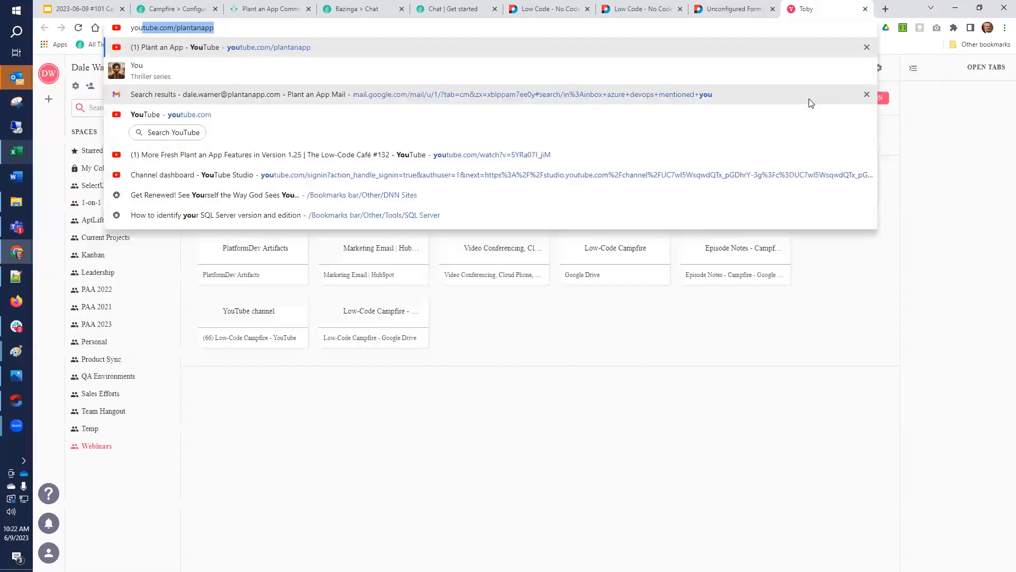
key("Return")
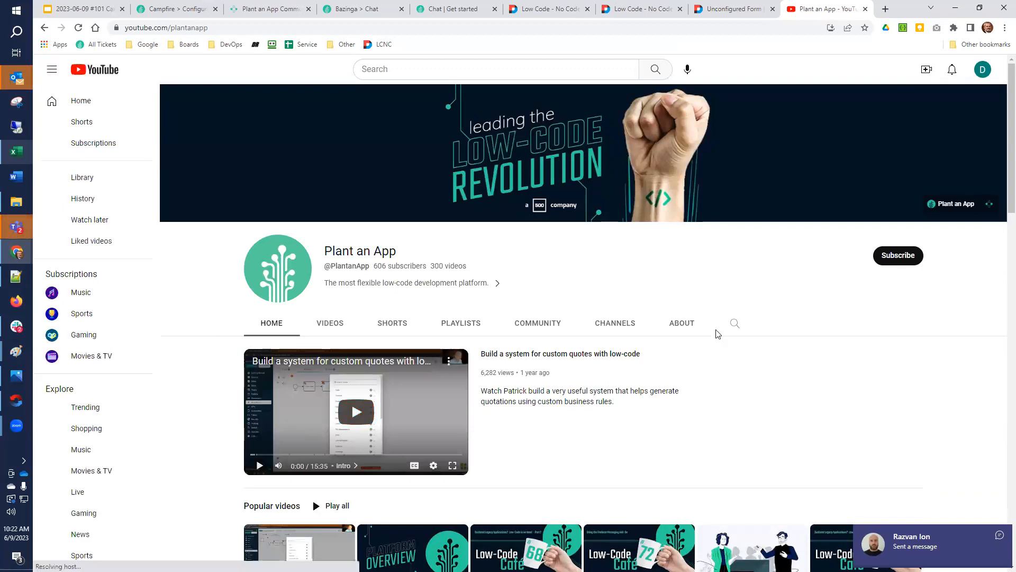
left_click(735, 323)
type("validator")
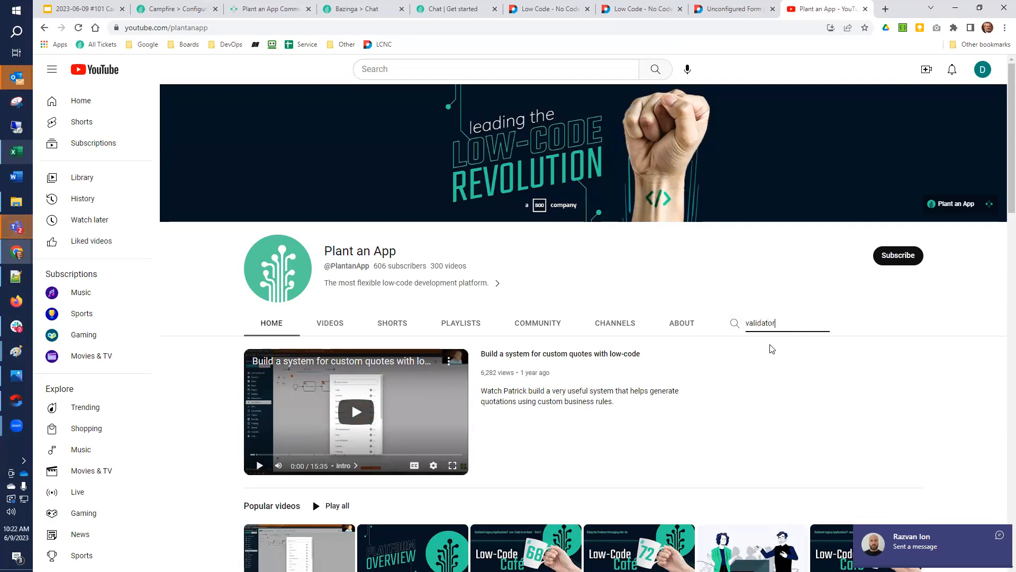
key("Return")
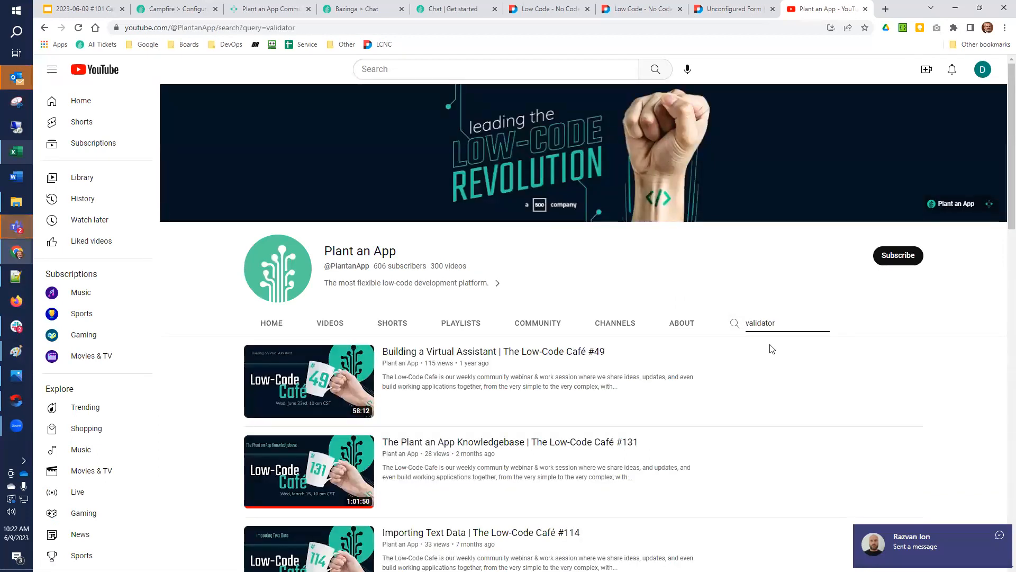
Look through the channel's search results for a video that covers custom validators
scroll(771, 350, "down", 3)
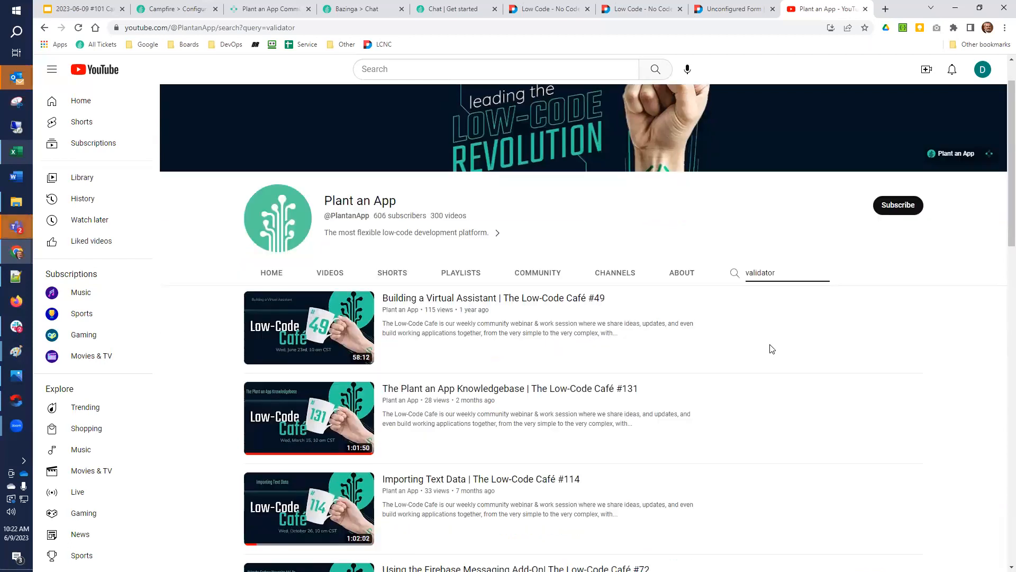
scroll(770, 348, "down", 4)
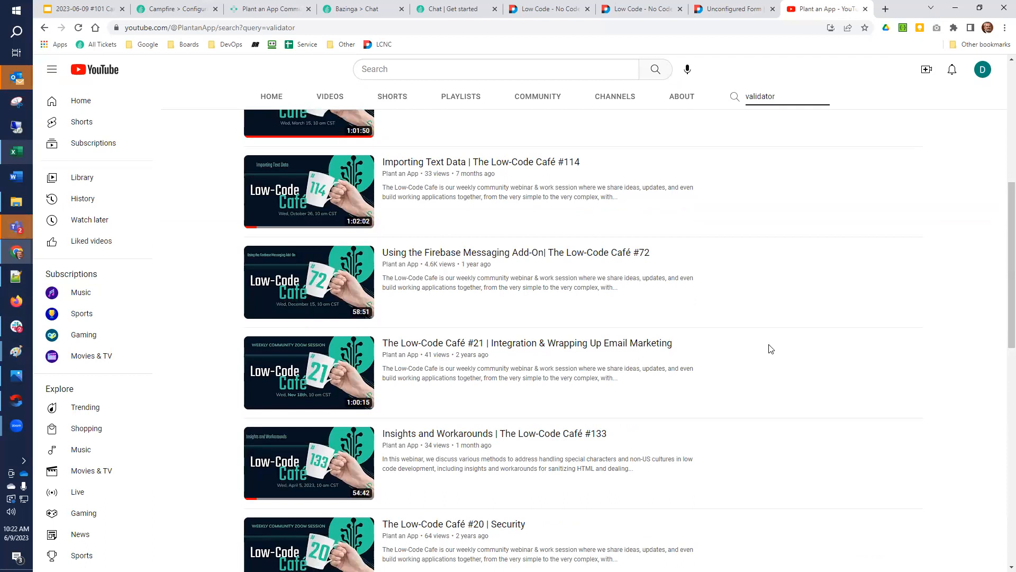
scroll(770, 348, "down", 3)
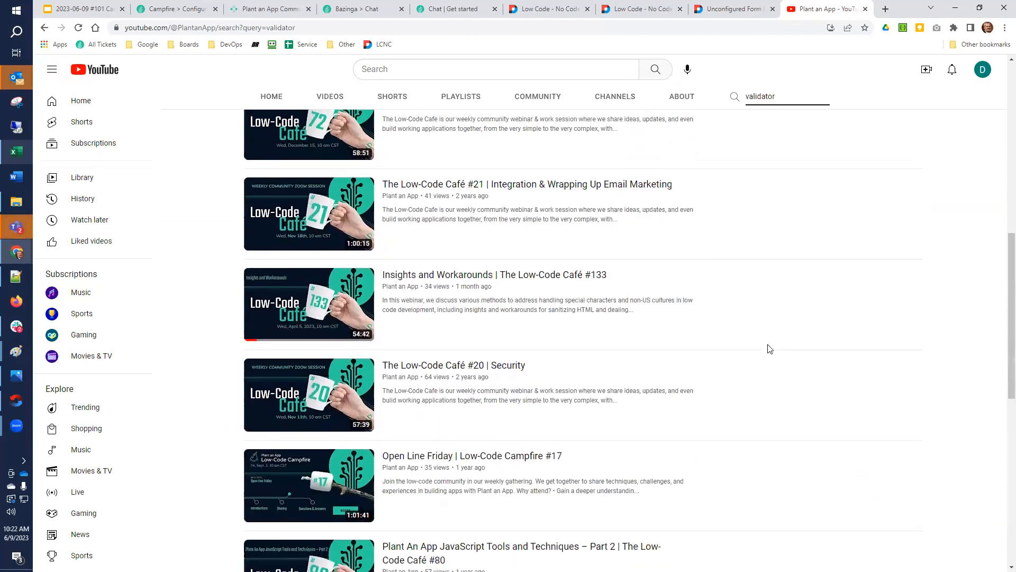
scroll(770, 348, "down", 2)
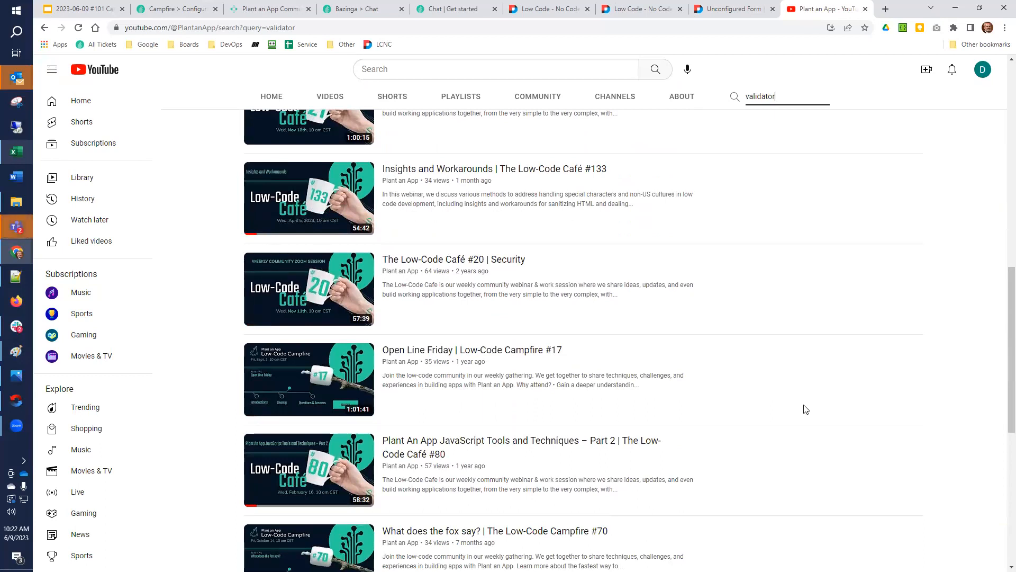
scroll(805, 409, "down", 2)
scroll(800, 410, "down", 2)
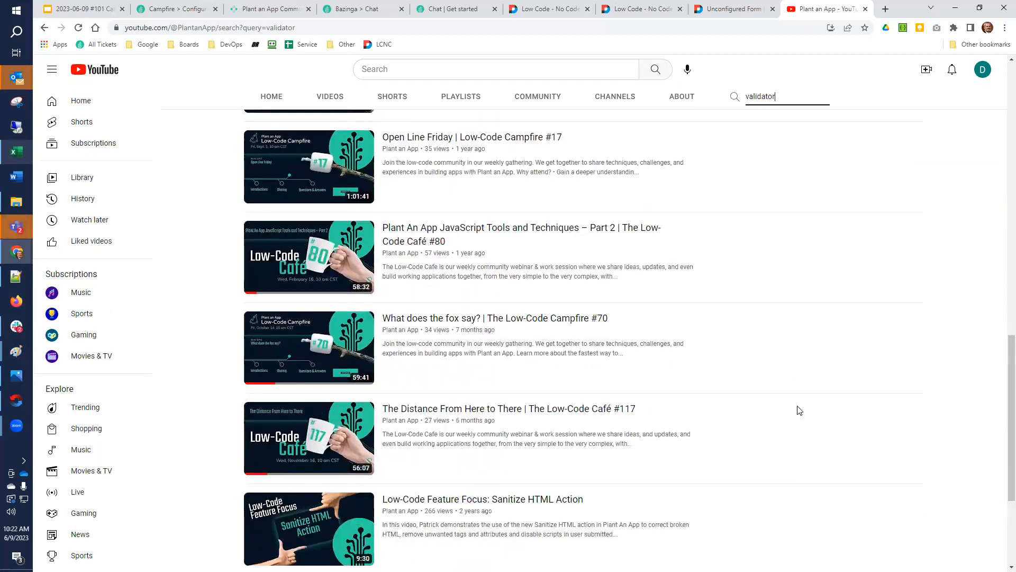
scroll(799, 411, "down", 1)
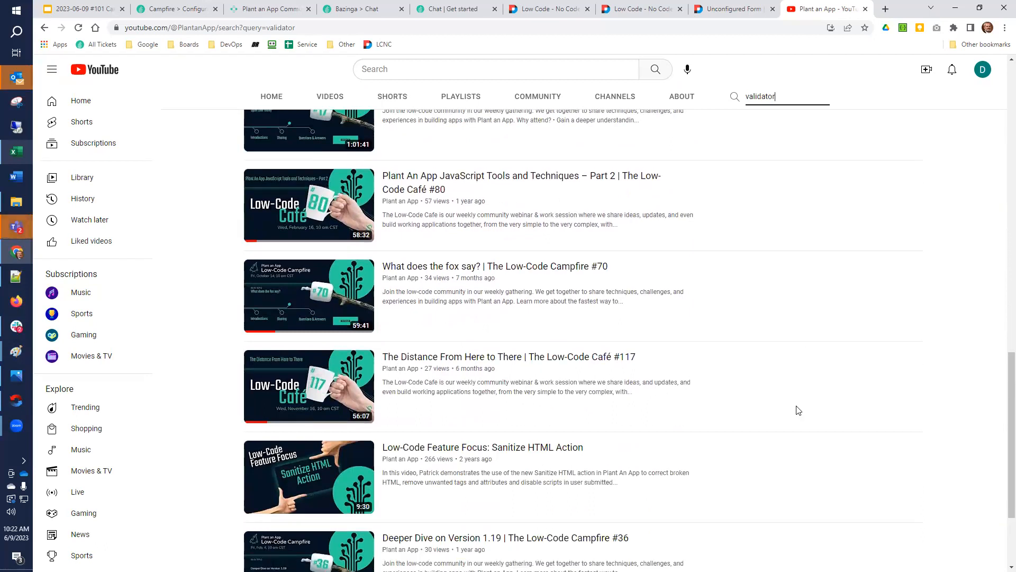
scroll(798, 410, "down", 3)
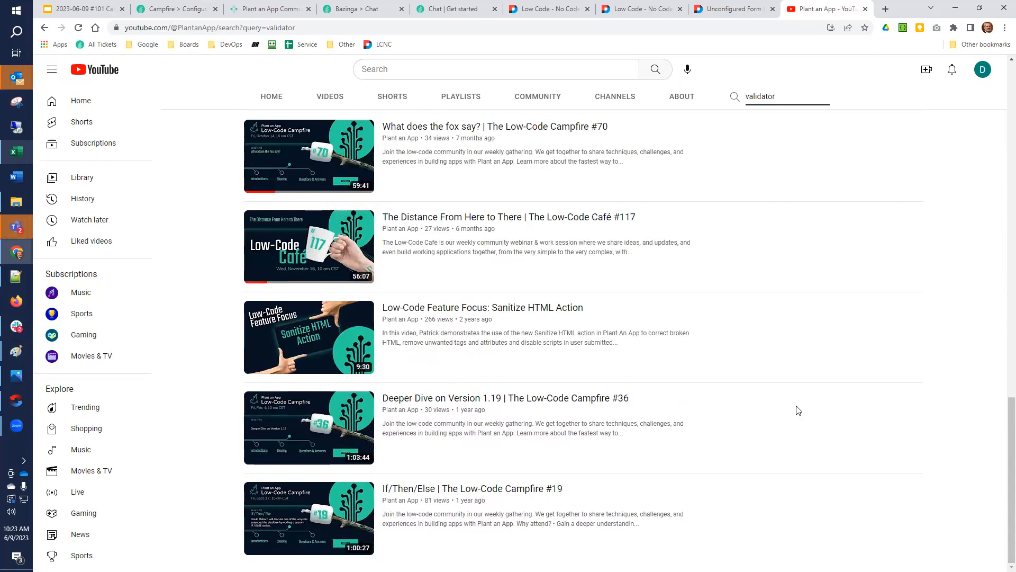
Refine the channel search to "custom validator"
scroll(798, 410, "up", 15)
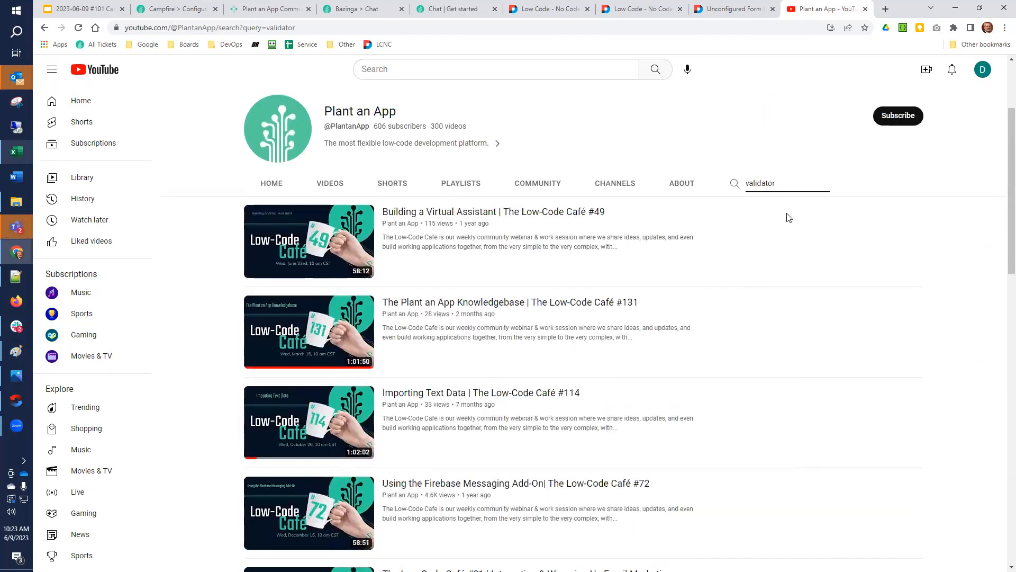
type("custom")
key("Return")
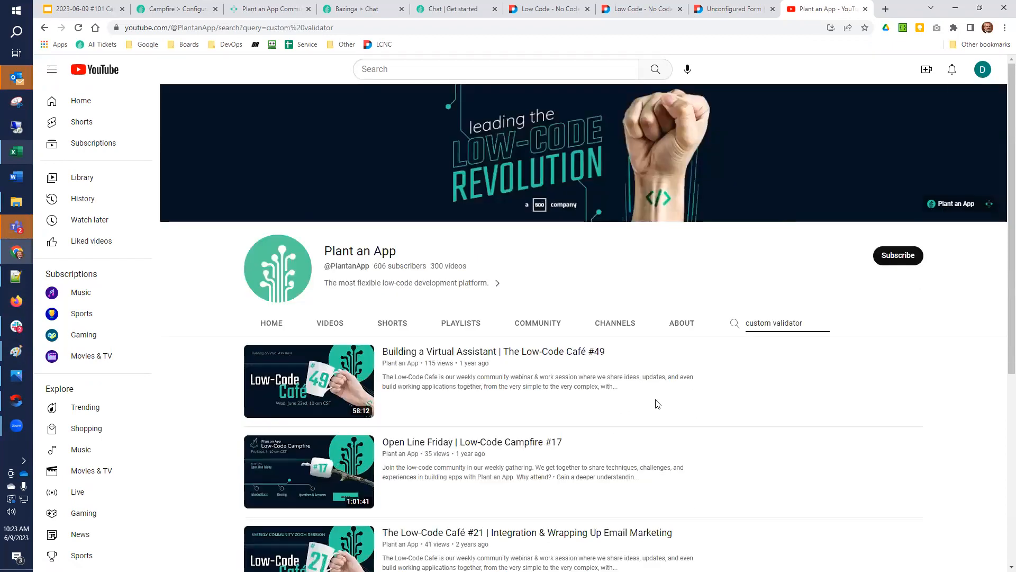
Open the video "Building a Virtual Assistant | The Low-Code Café #49" and examine the chapter list in its full description
left_click(434, 355)
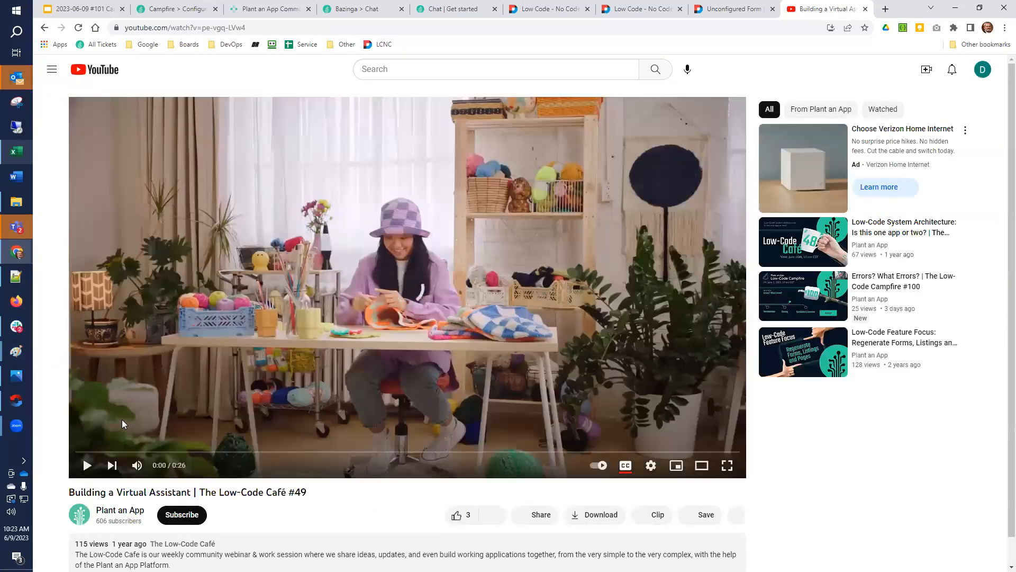
scroll(61, 491, "down", 1)
scroll(85, 466, "down", 2)
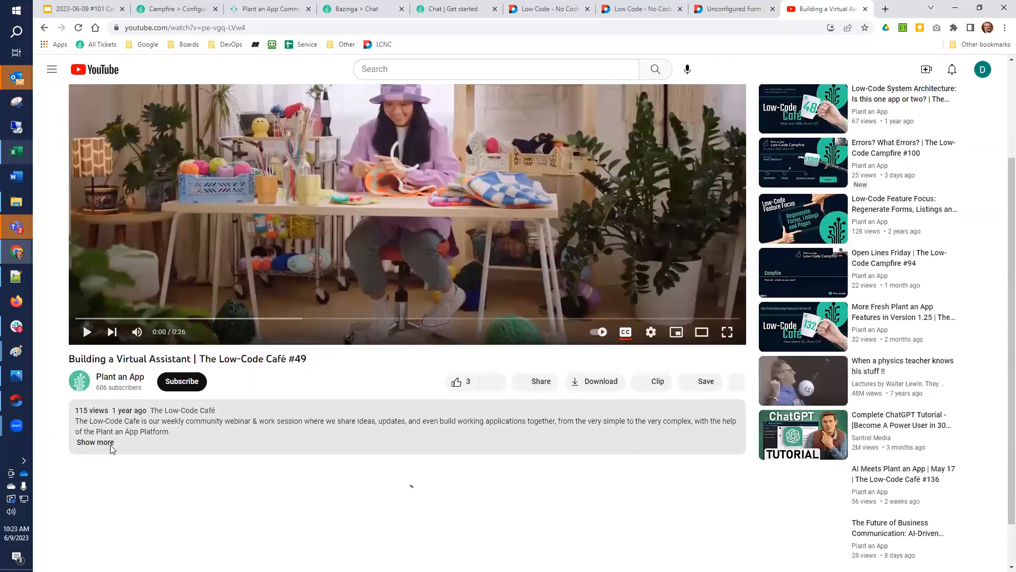
left_click(100, 443)
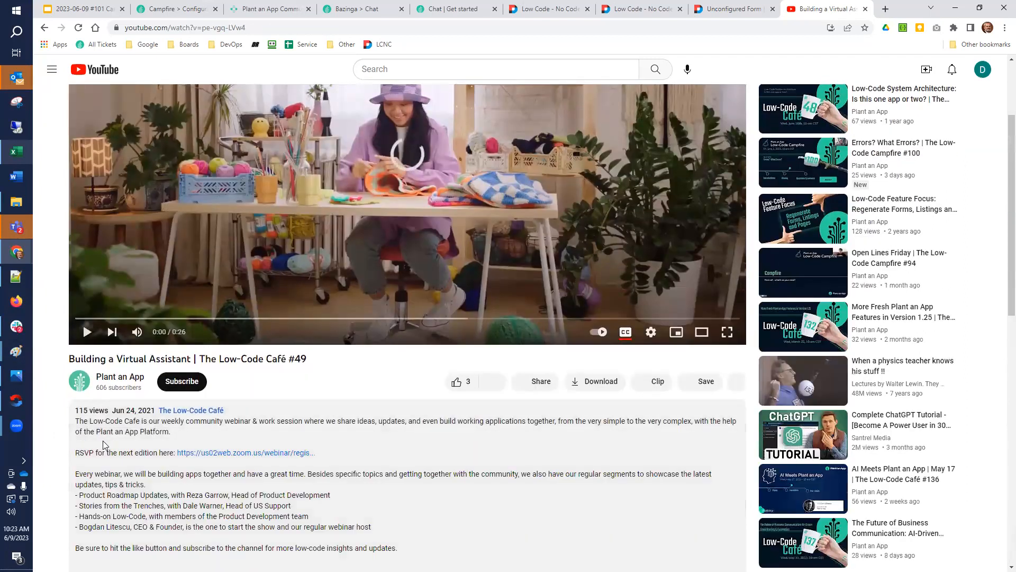
scroll(108, 445, "down", 1)
scroll(108, 445, "down", 3)
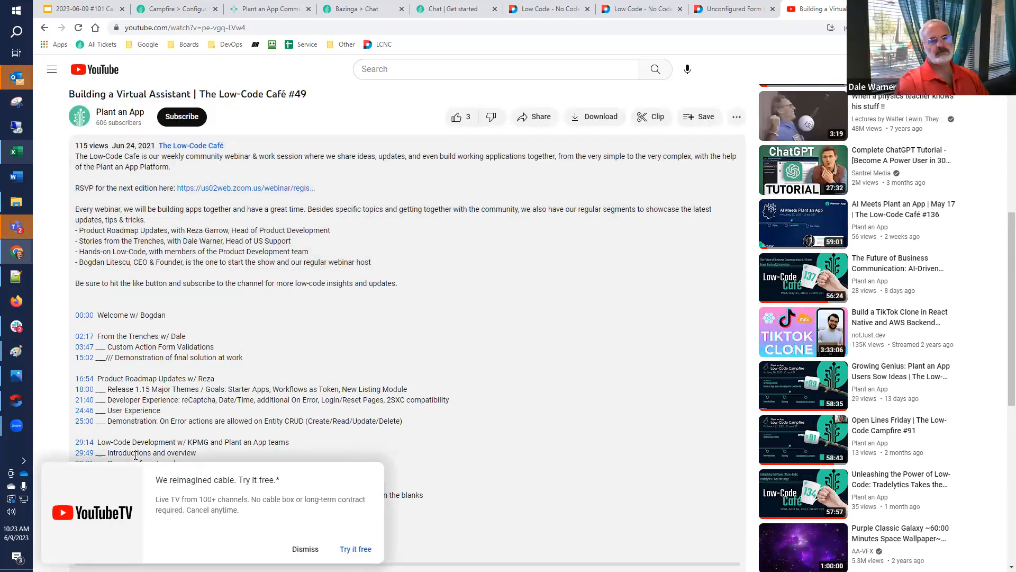
Find "valid" on the video page and open the 03:47 Custom Action Form Validations chapter from the description
left_click(306, 549)
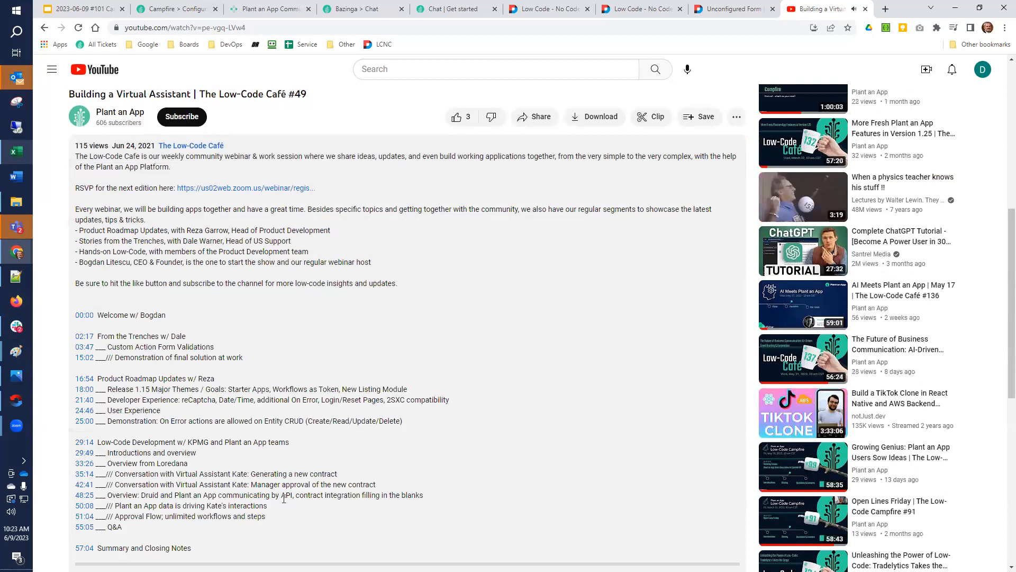
scroll(106, 375, "up", 6)
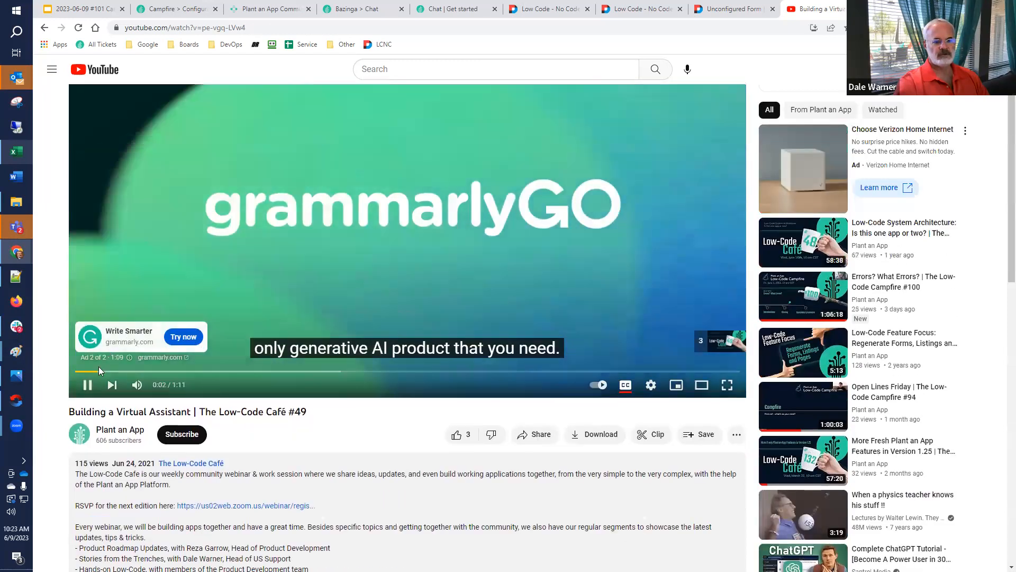
scroll(286, 424, "down", 6)
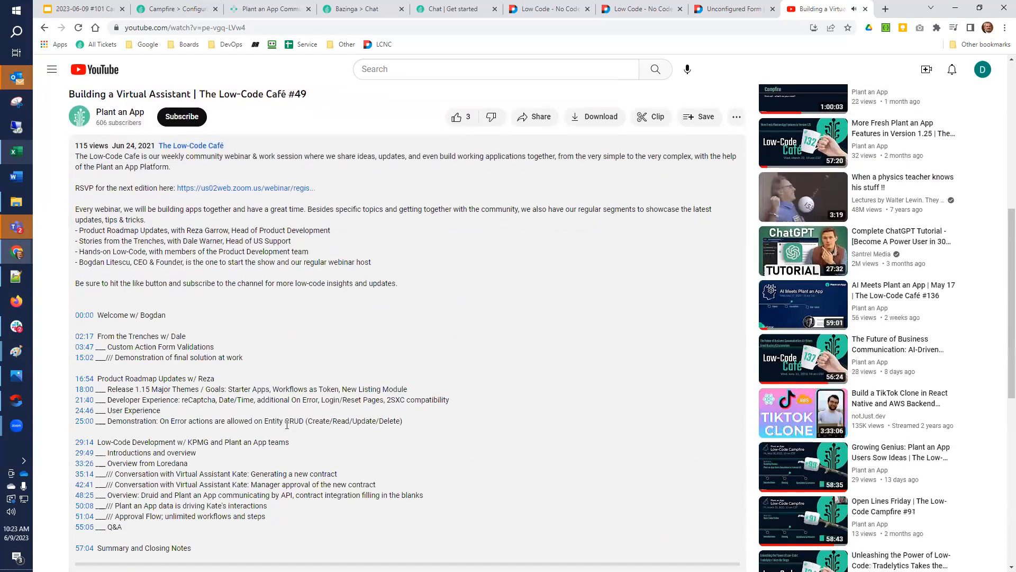
scroll(289, 424, "down", 1)
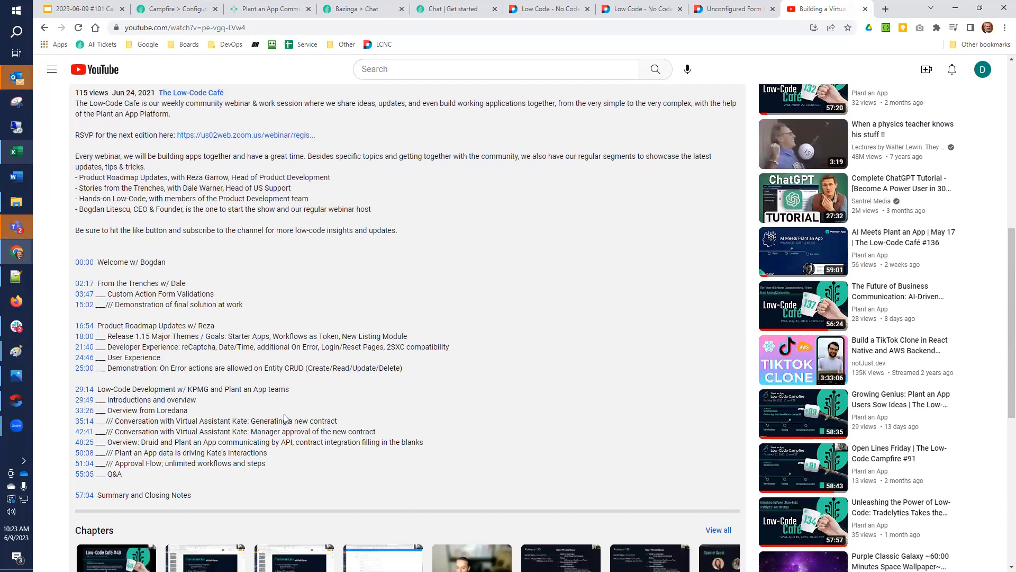
key("ctrl+f")
type("valid")
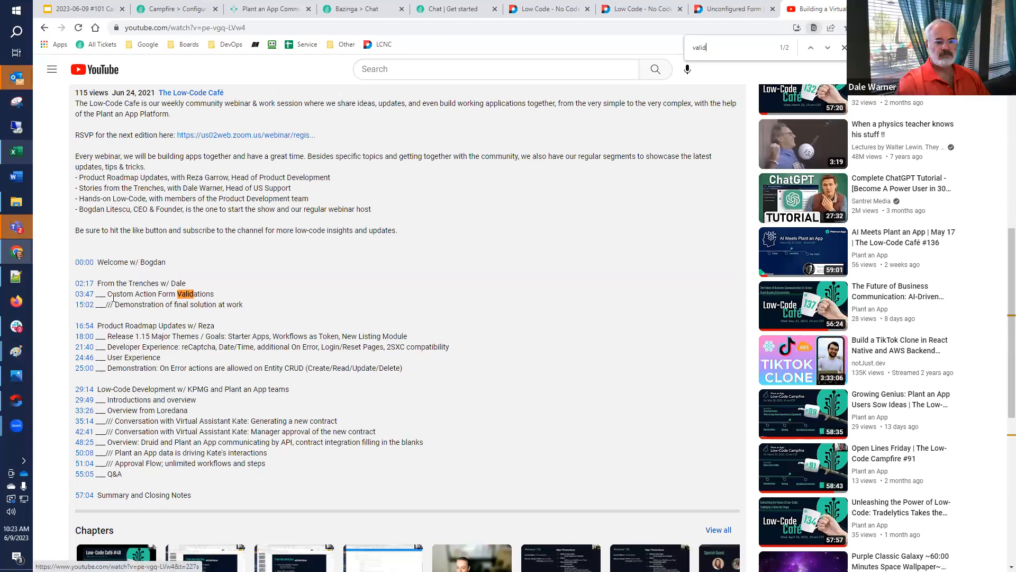
left_click(86, 295)
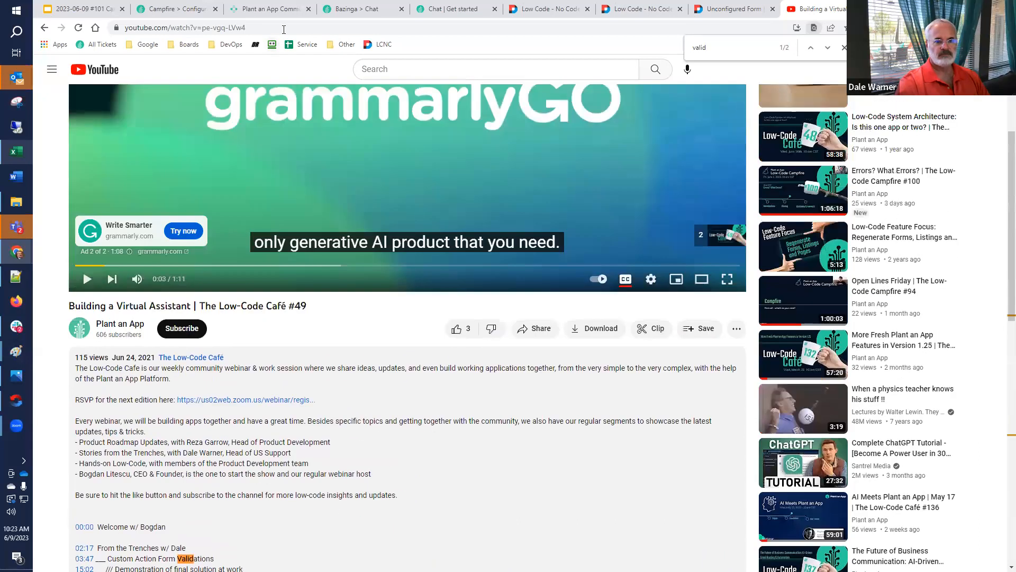
left_click(283, 29)
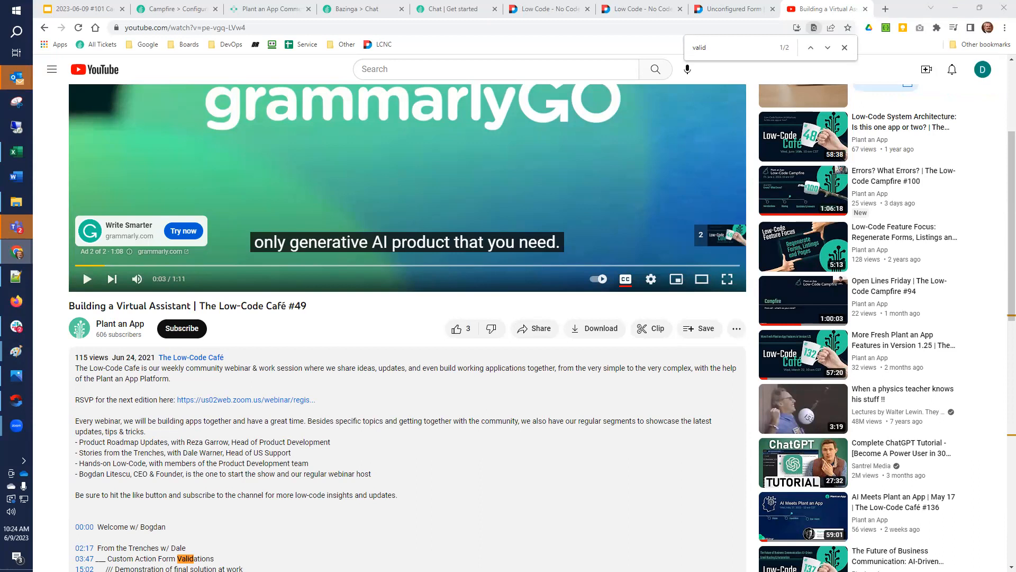
Return to the Confirm Email test page and open the site's QA Tests page in a new browser tab
left_click(731, 8)
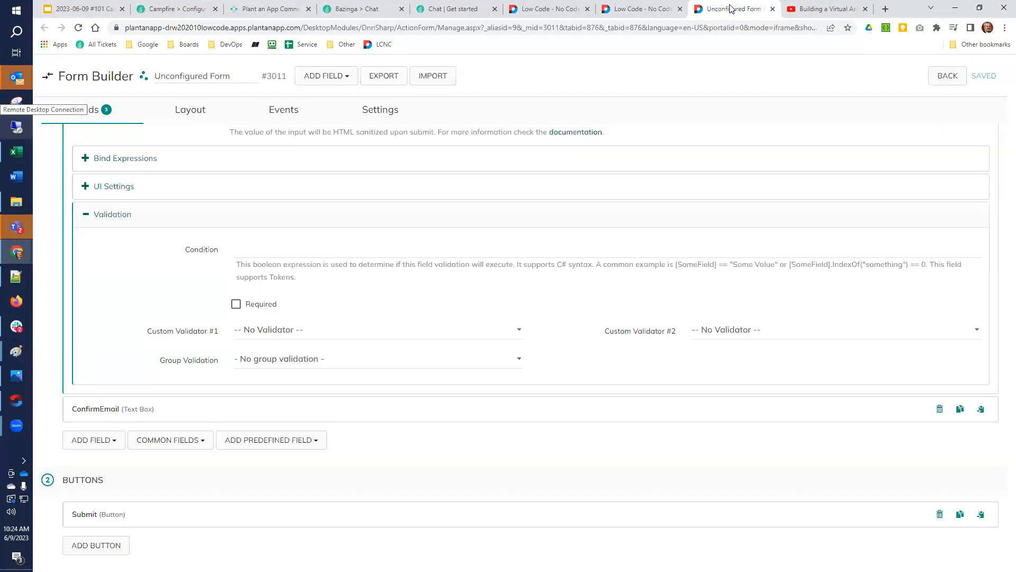
left_click(633, 9)
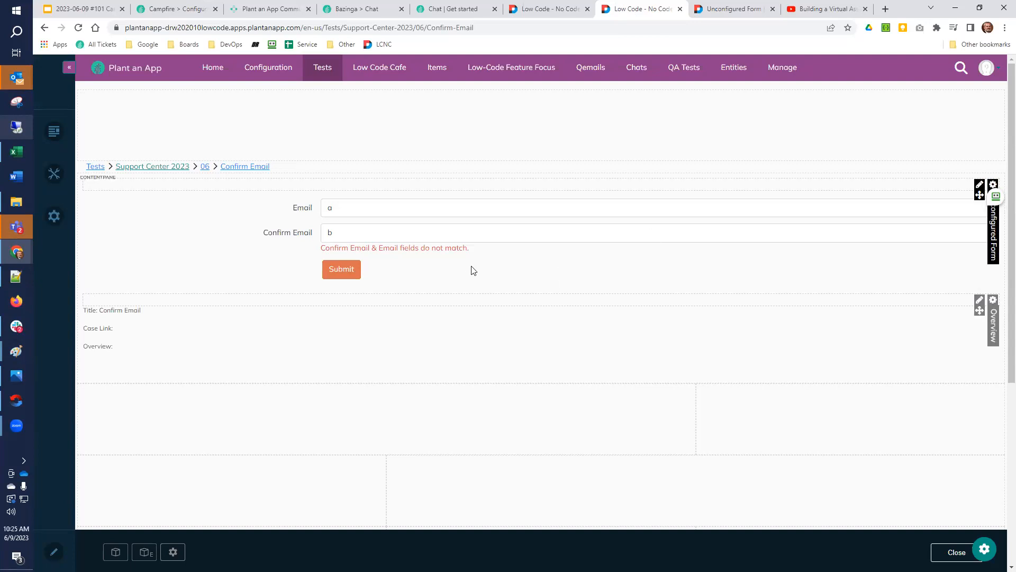
right_click(682, 65)
left_click(697, 74)
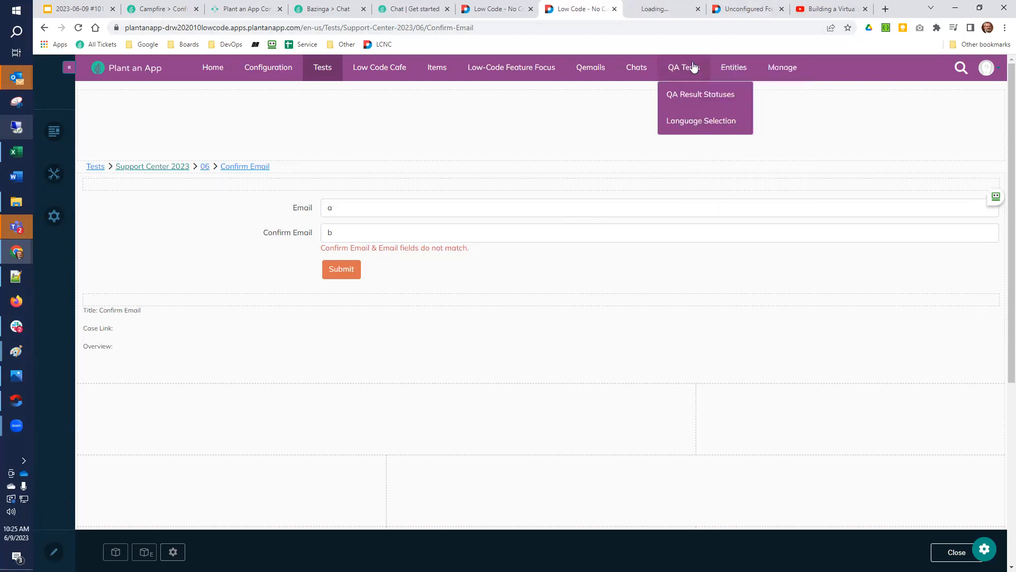
left_click(667, 8)
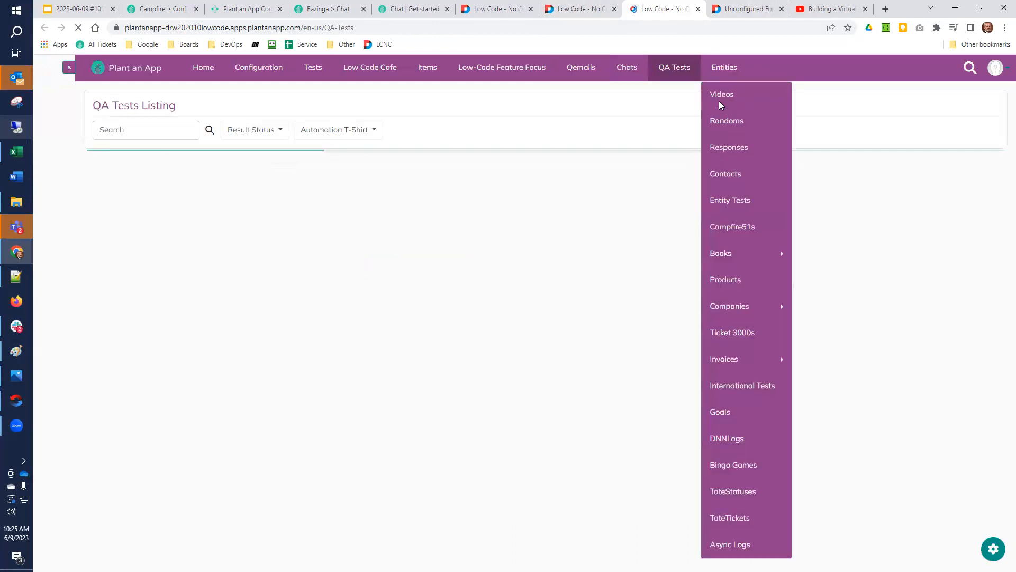
Search the QA Tests listing for "exists" and open the page linked to the #49 Custom Validator test
left_click(172, 136)
type("e")
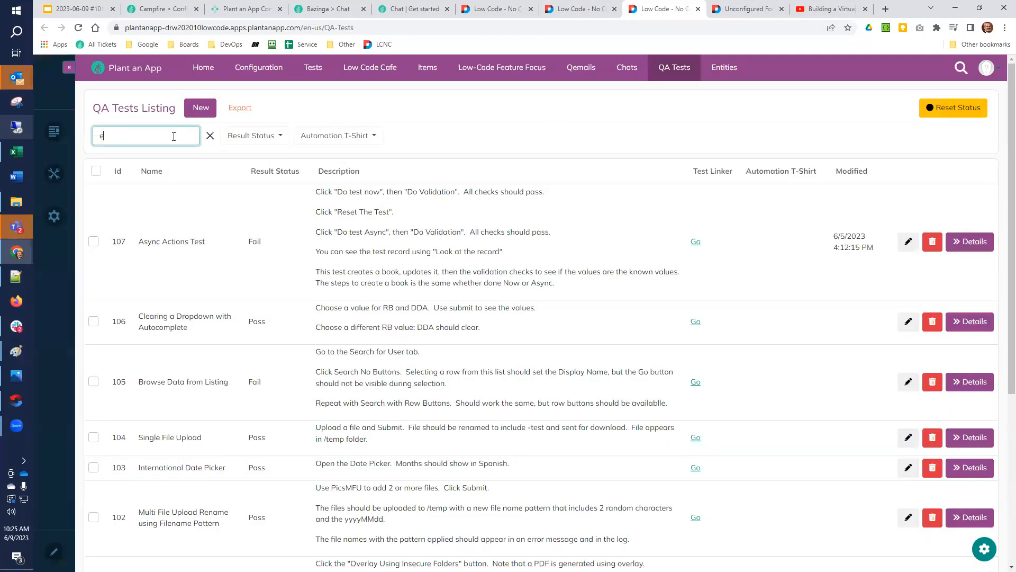
type("xists")
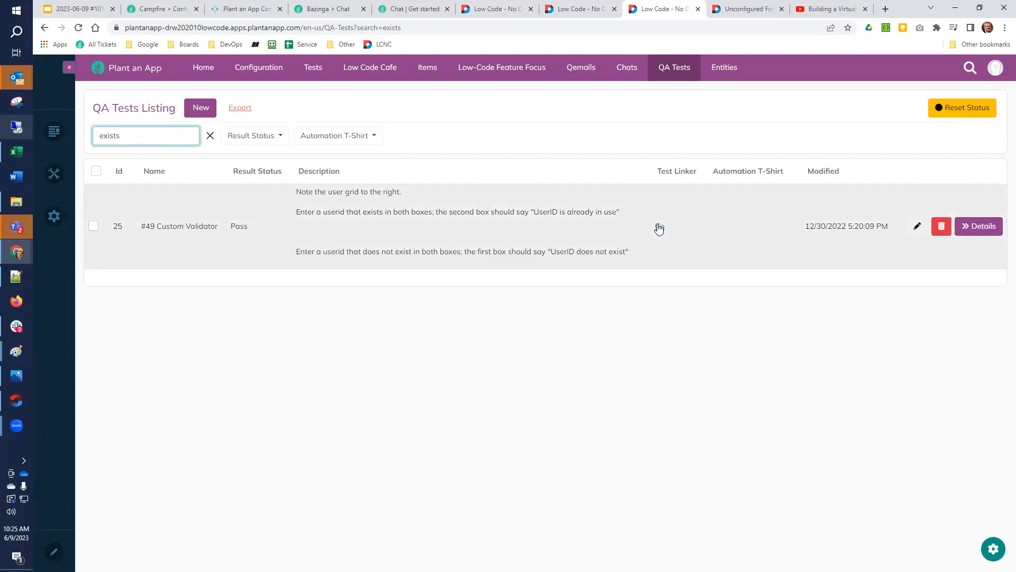
left_click(659, 226)
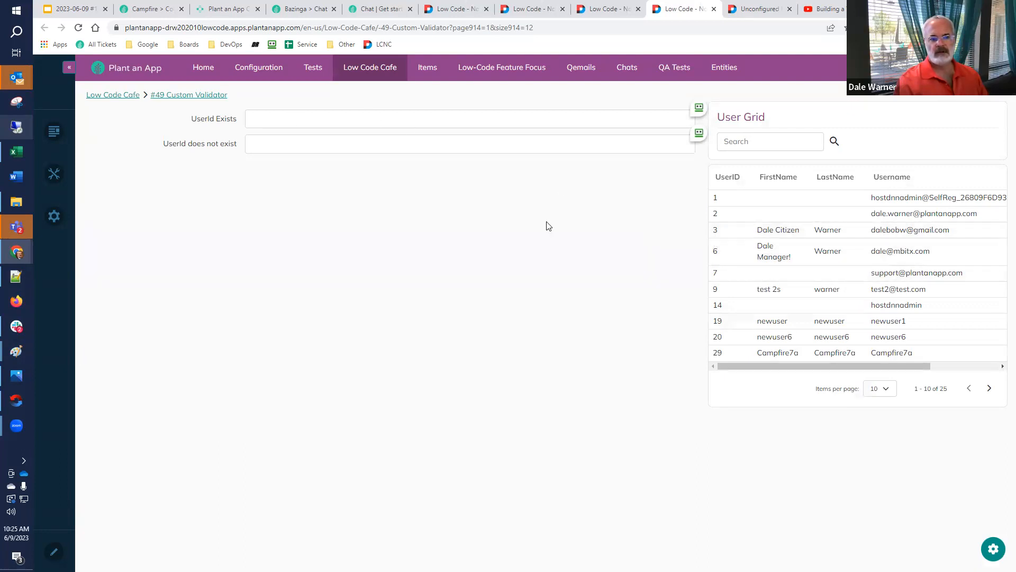
Test the UserId Exists field's validator by entering 3, then replacing it with 4
left_click(307, 118)
type("3")
key("Tab")
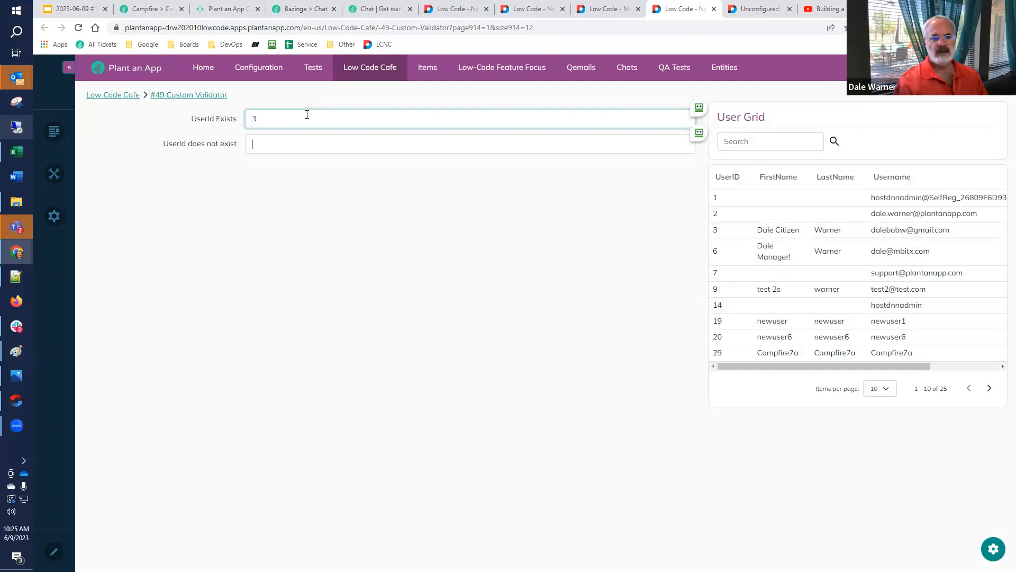
double_click(254, 120)
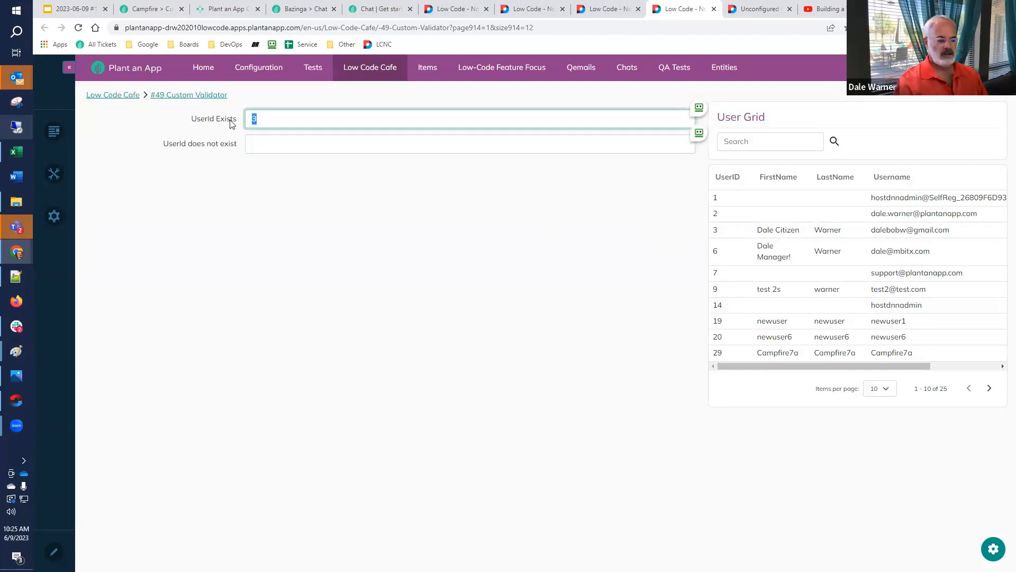
type("4")
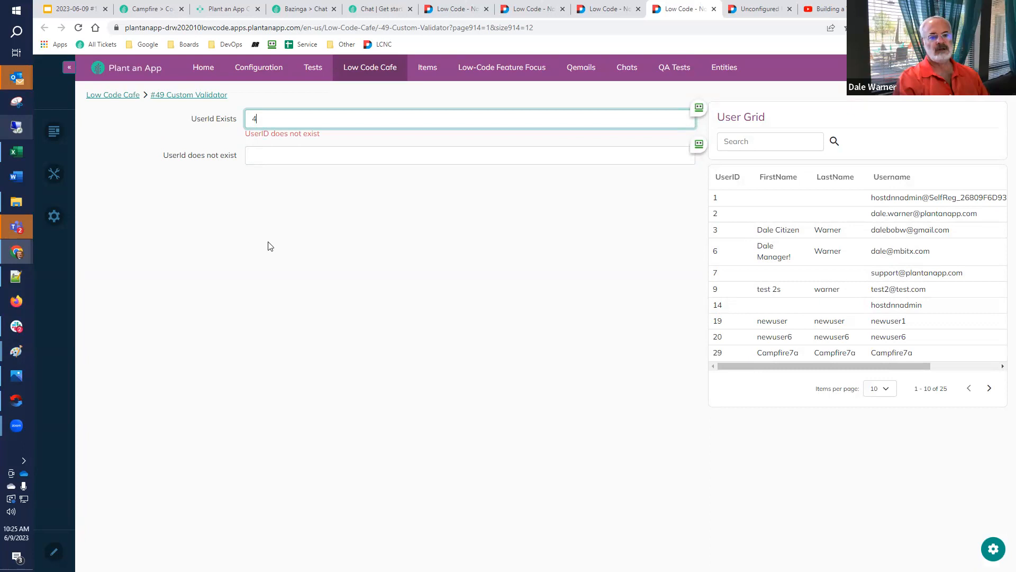
right_click(324, 314)
left_click(611, 199)
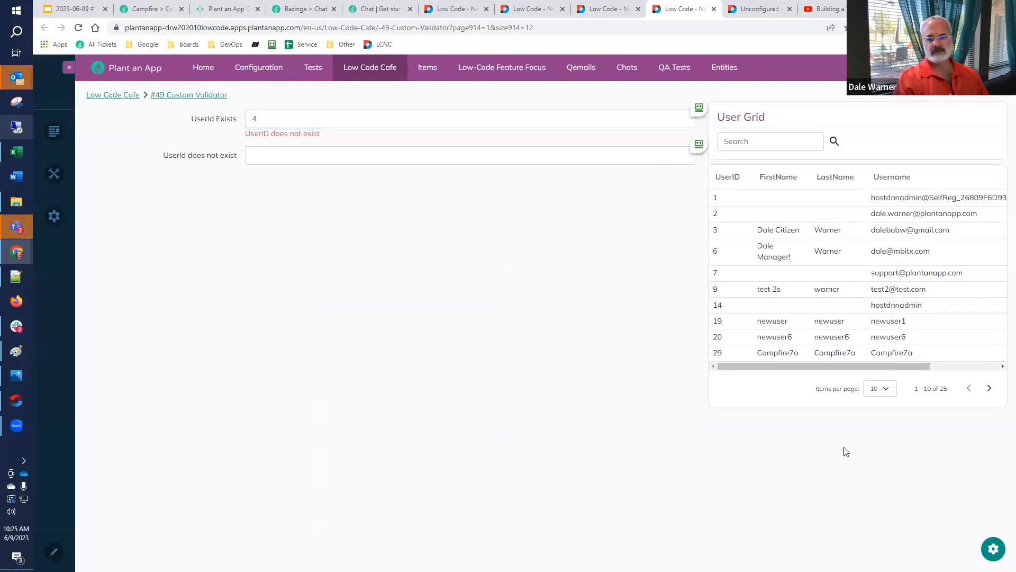
Open Validation Form in the Form Builder and examine the validation settings of the UserIdExists field
left_click(993, 549)
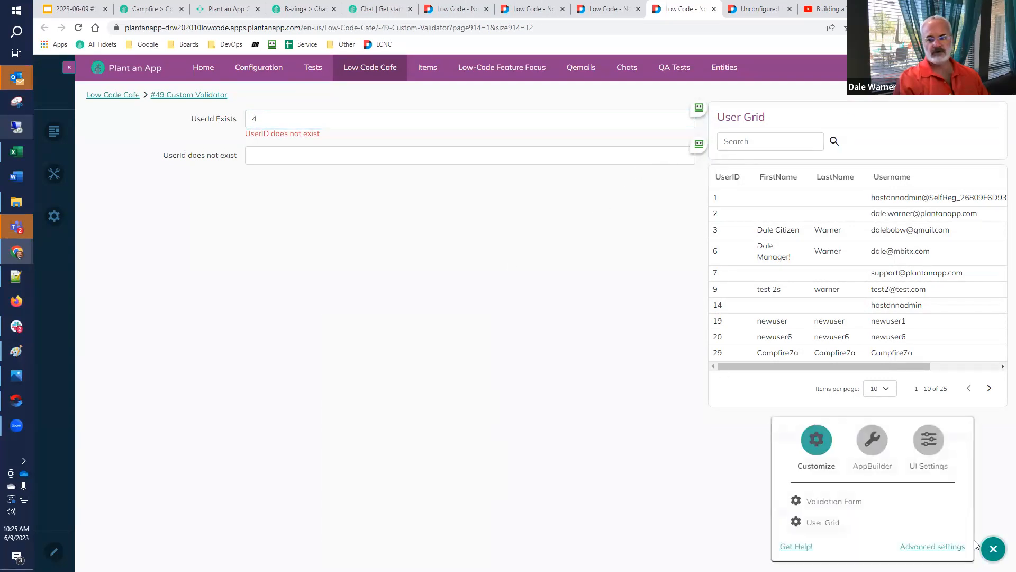
left_click(831, 505)
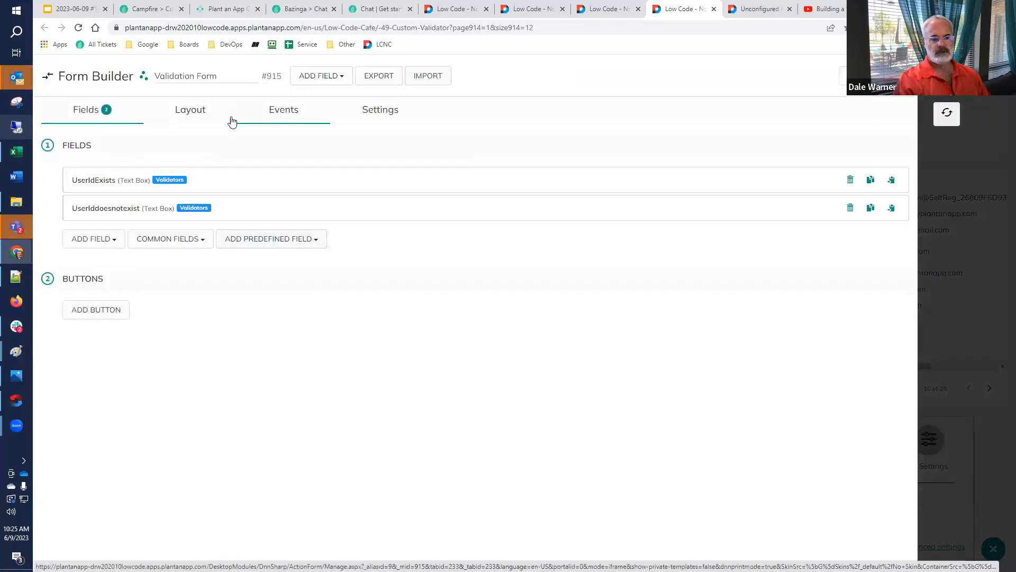
scroll(107, 212, "down", 5)
scroll(109, 212, "up", 6)
scroll(111, 217, "down", 10)
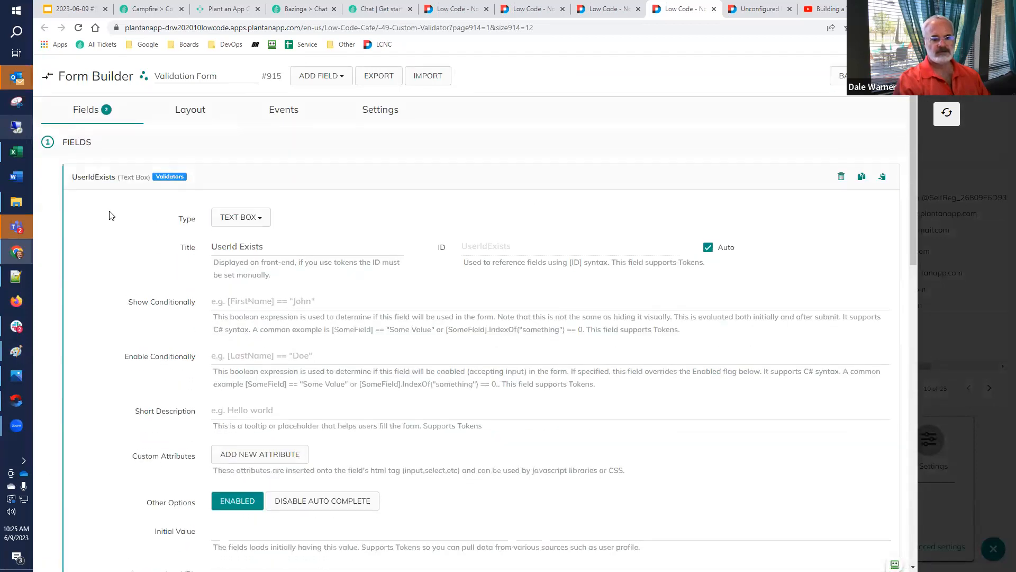
scroll(110, 221, "down", 5)
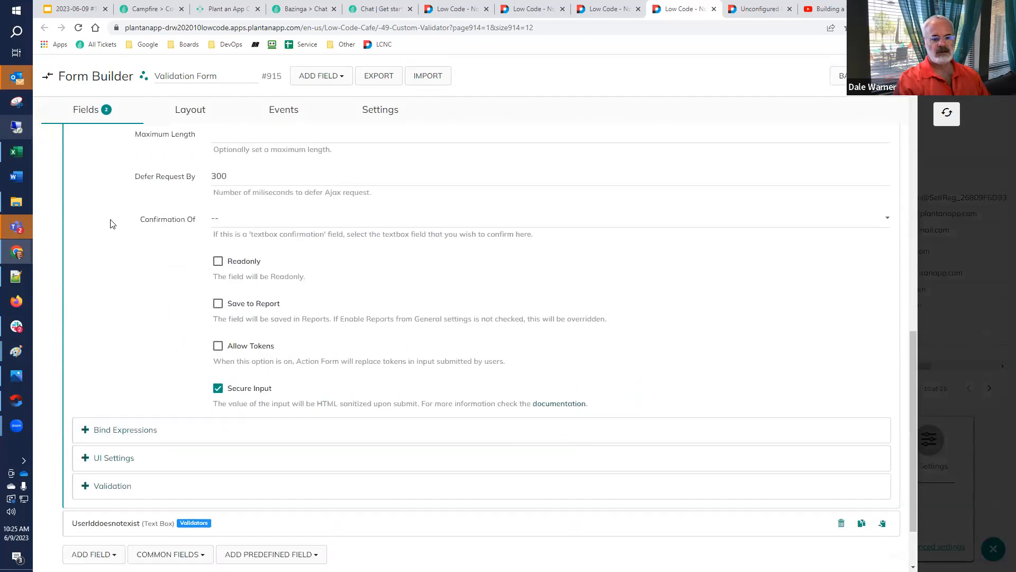
left_click(113, 407)
scroll(127, 386, "down", 3)
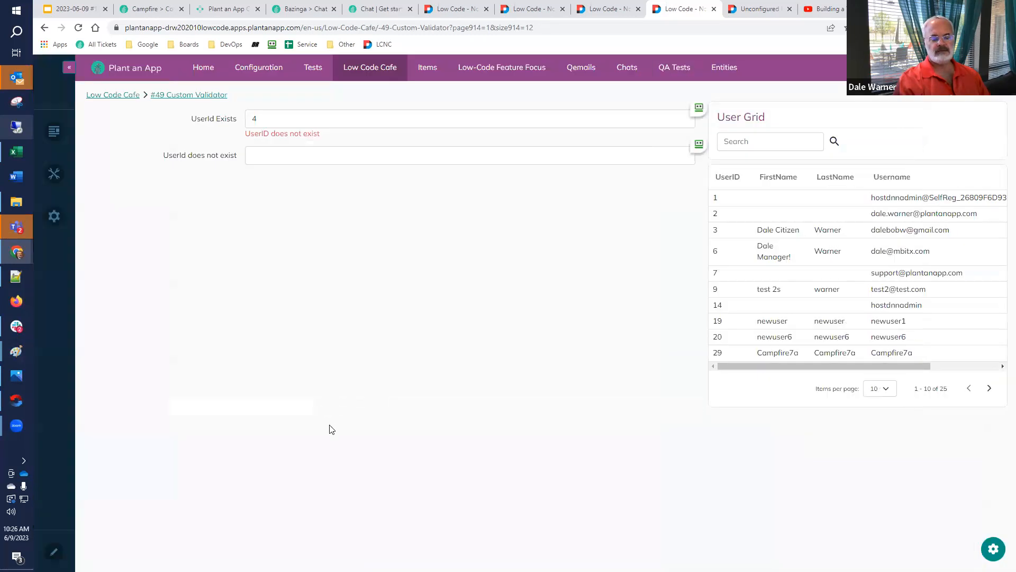
Inspect the Custom Validator page with the developer tools docked below it, showing network activity
right_click(335, 424)
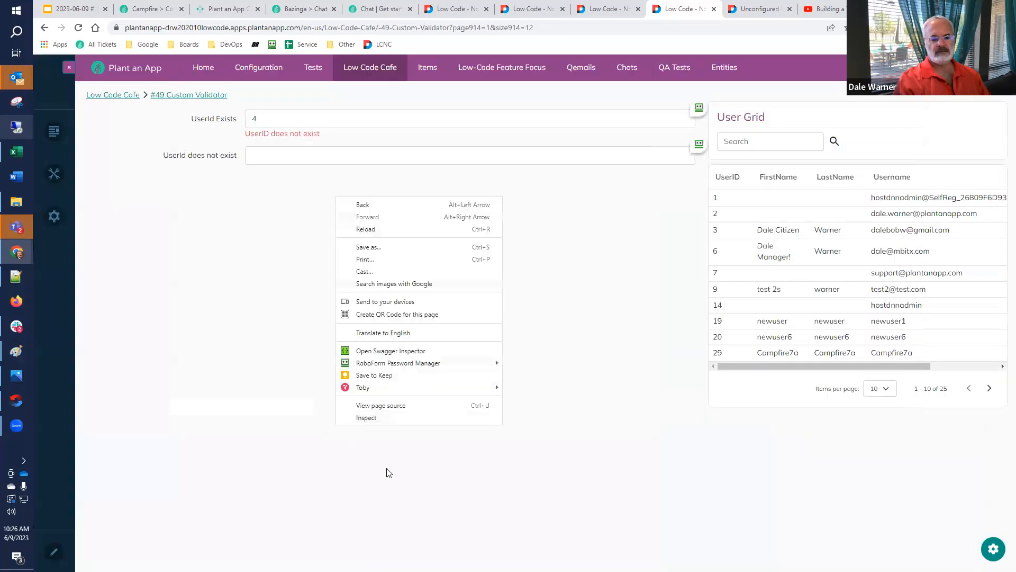
left_click(397, 417)
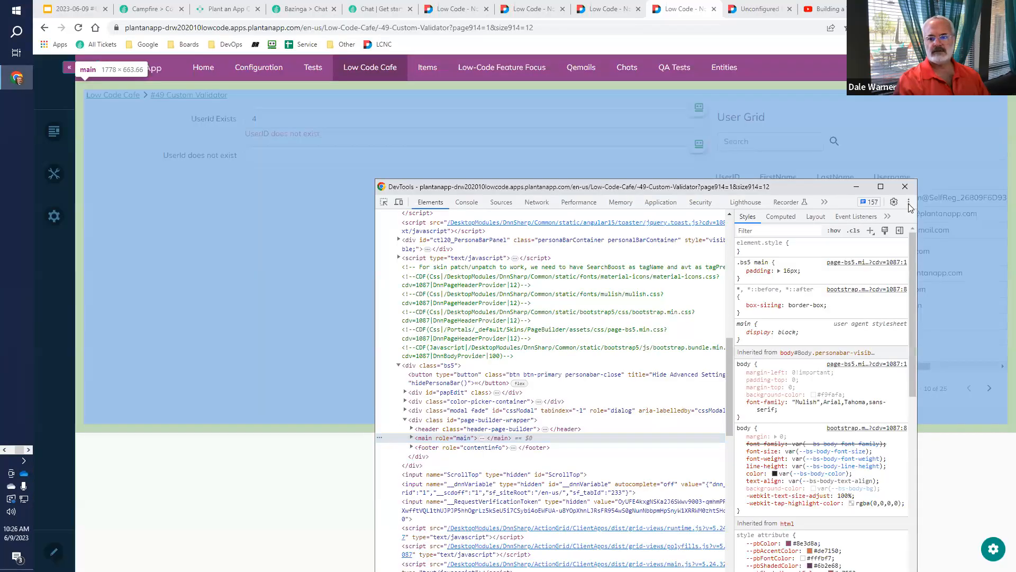
left_click(908, 202)
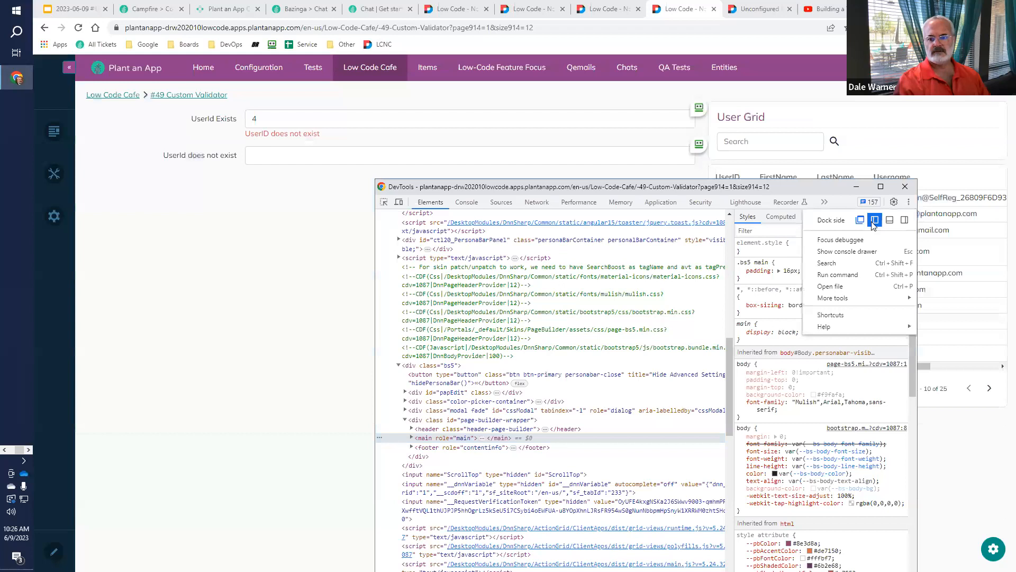
left_click(890, 222)
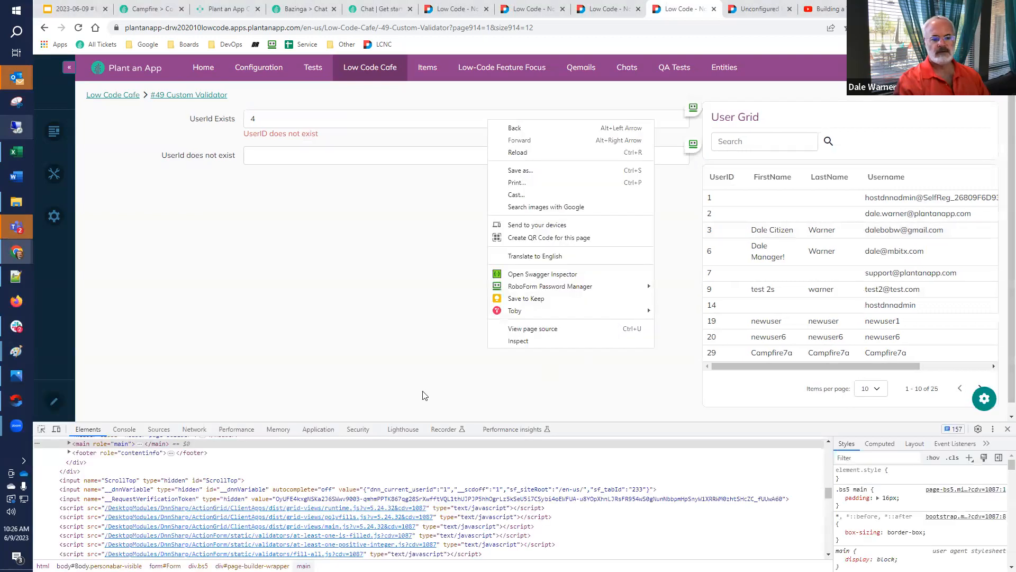
left_click(195, 429)
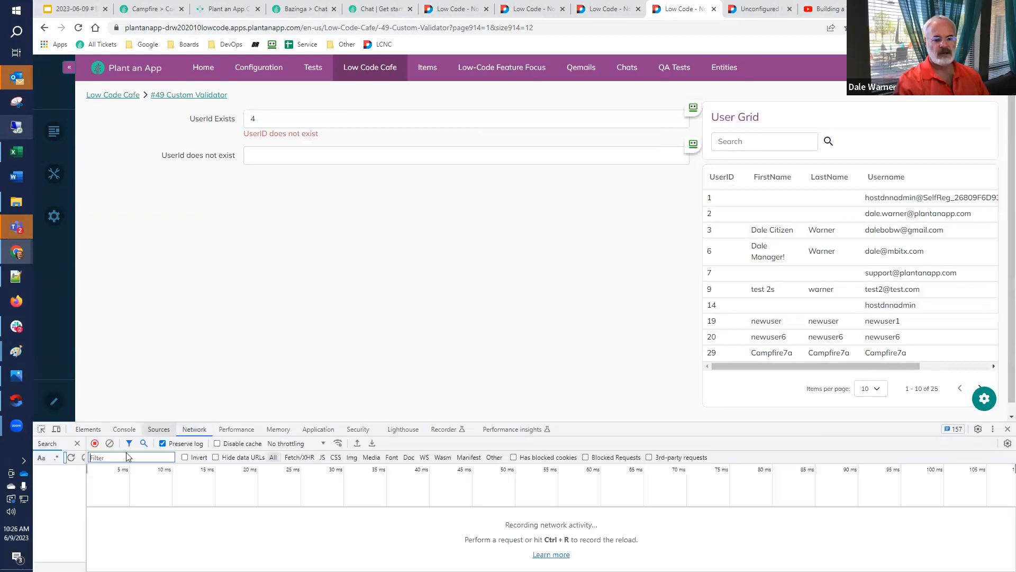
Set UserId Exists to 5 and open the Validation.ashx request it triggers, closing the extra browser tab
left_click_drag(275, 119, 221, 120)
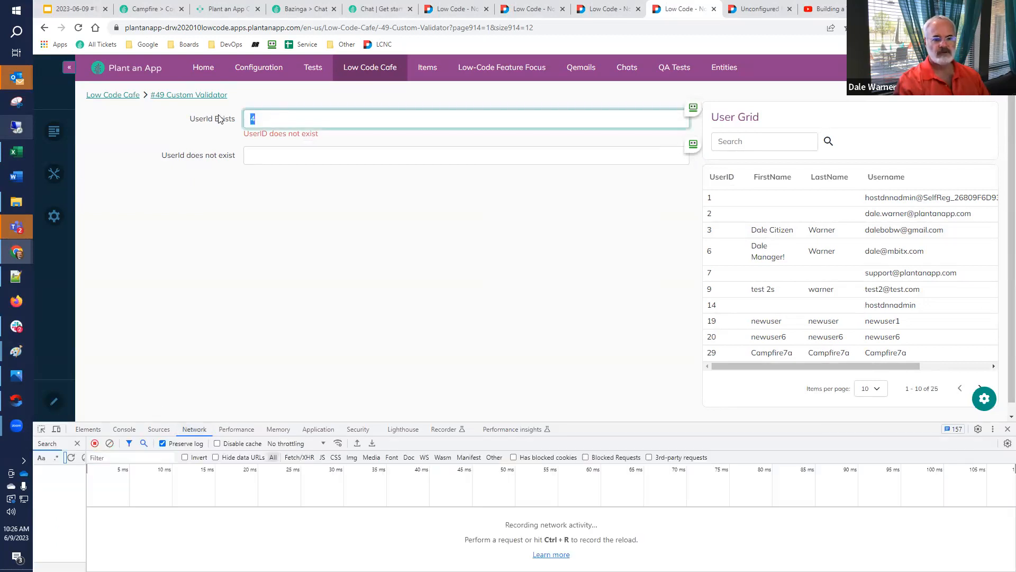
type("5")
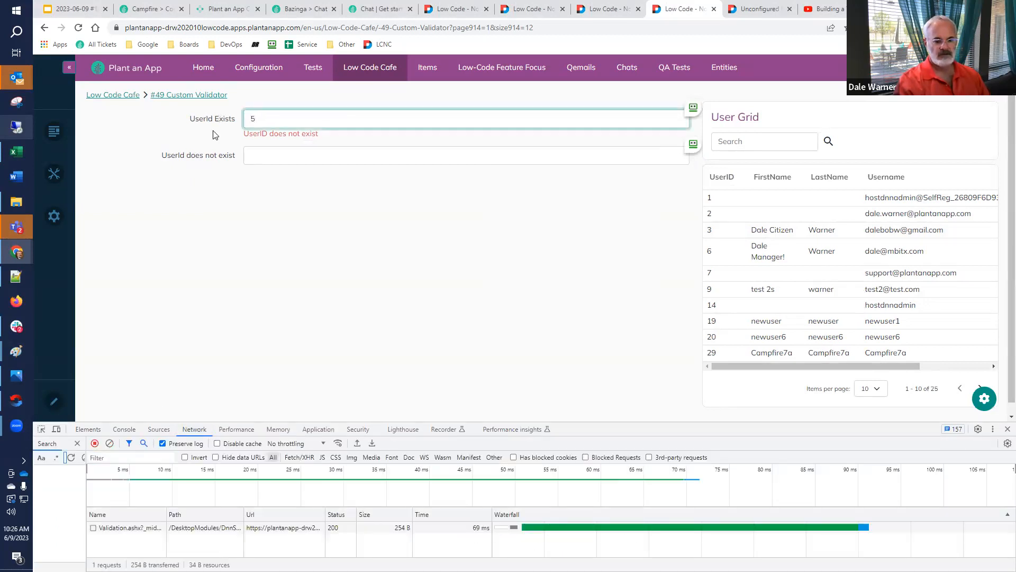
double_click(120, 529)
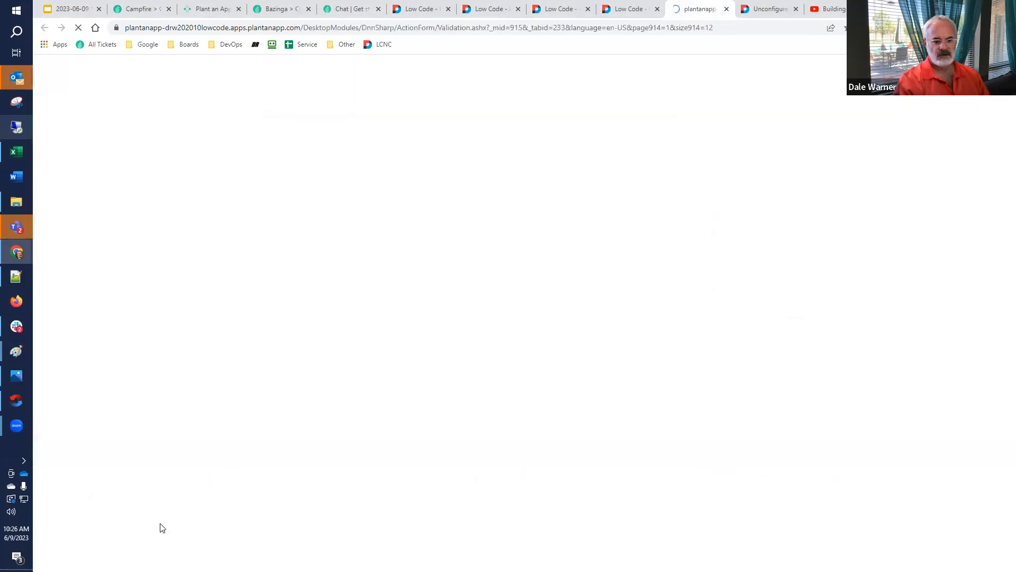
left_click(725, 12)
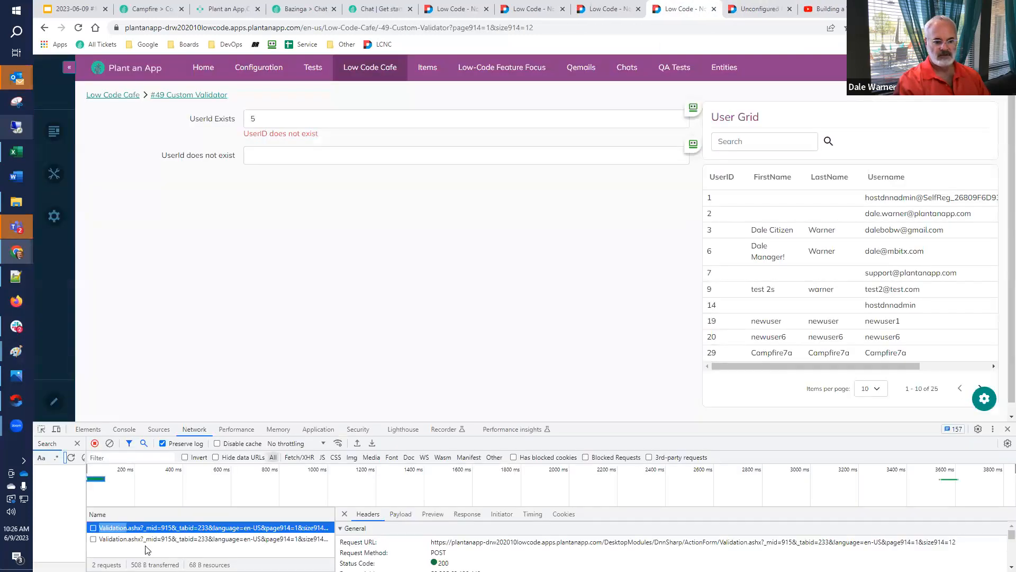
Select the second Validation.ashx request, enlarge the developer tools, and examine the request's payload and response
left_click(118, 539)
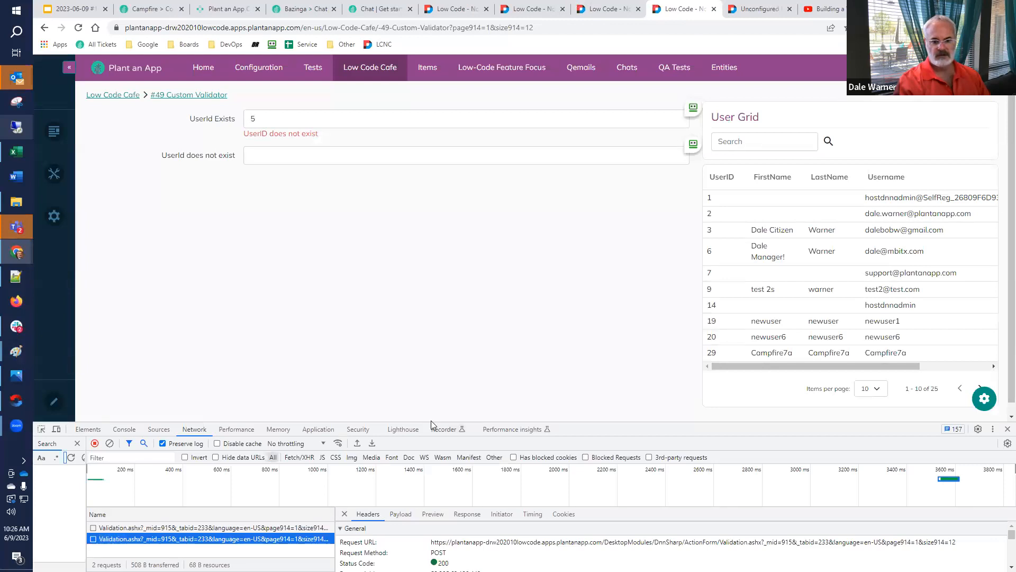
left_click_drag(589, 425, 585, 348)
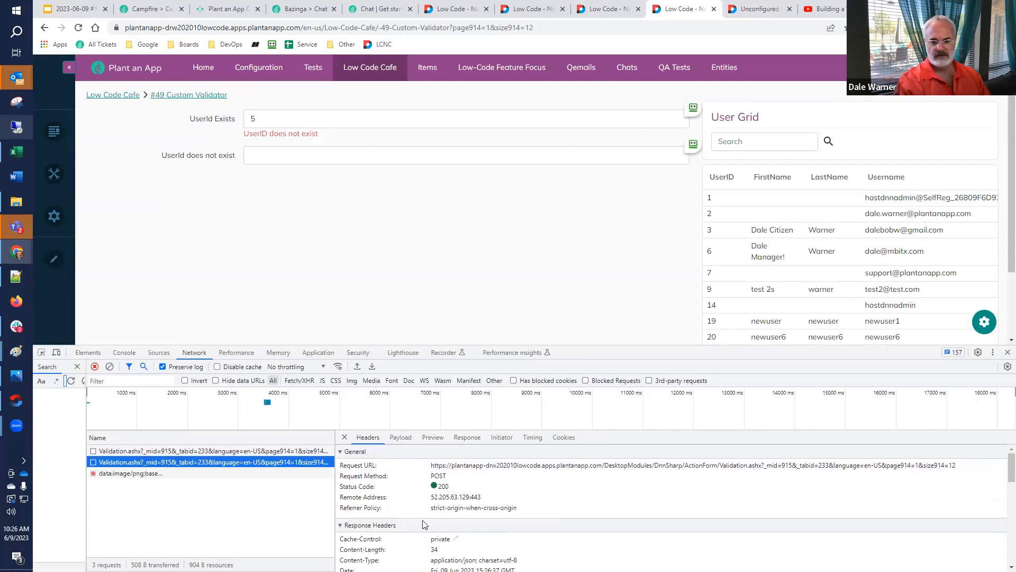
left_click(400, 437)
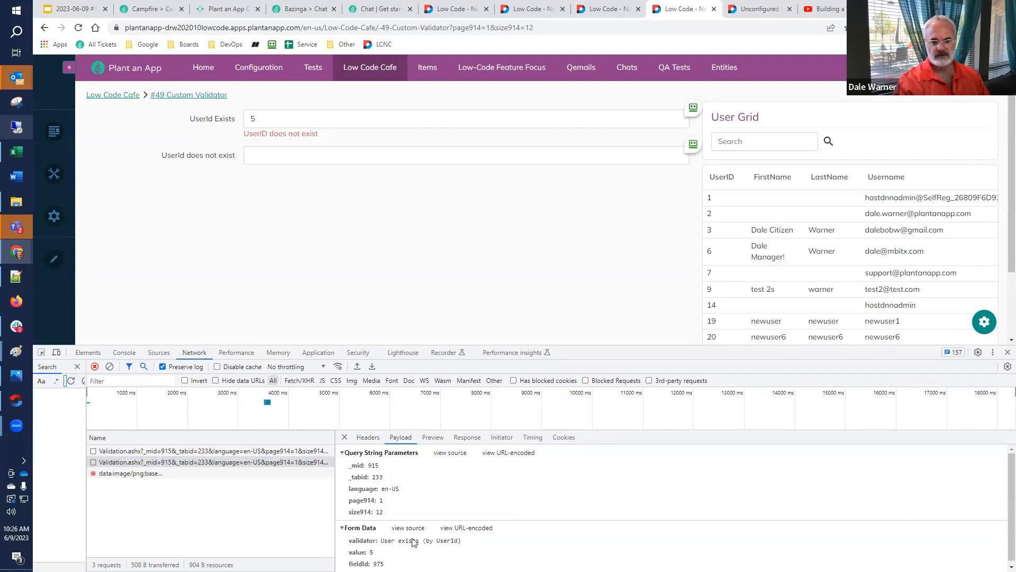
left_click(460, 437)
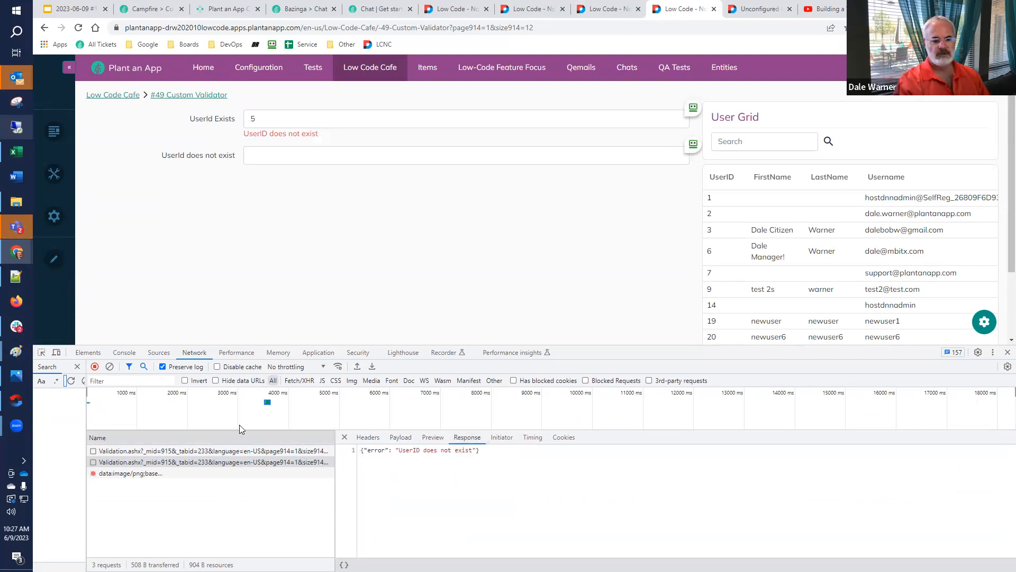
Set UserId Exists to 3 and examine the response of the first new Validation.ashx request it triggers
double_click(303, 121)
type("3")
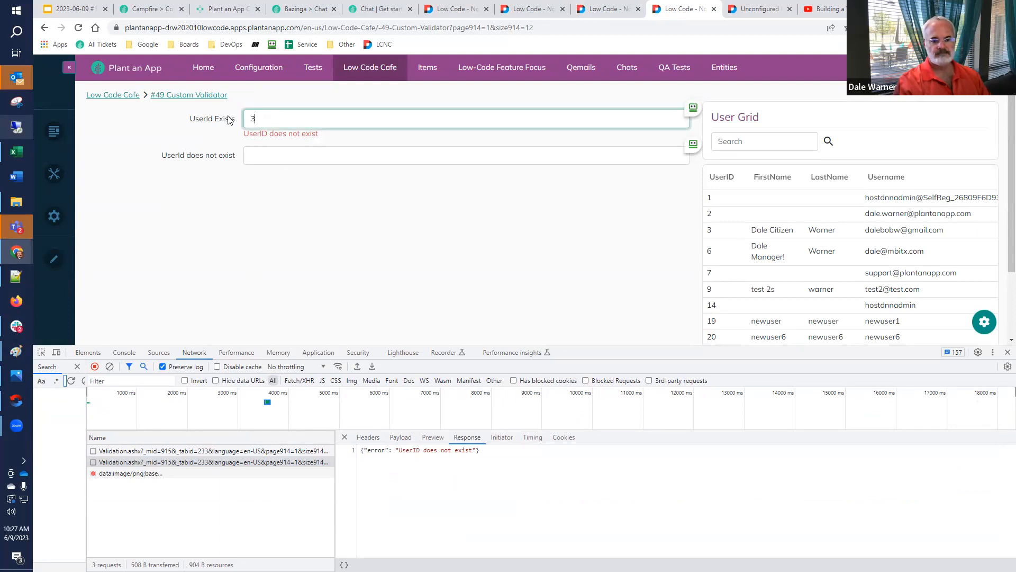
left_click(107, 484)
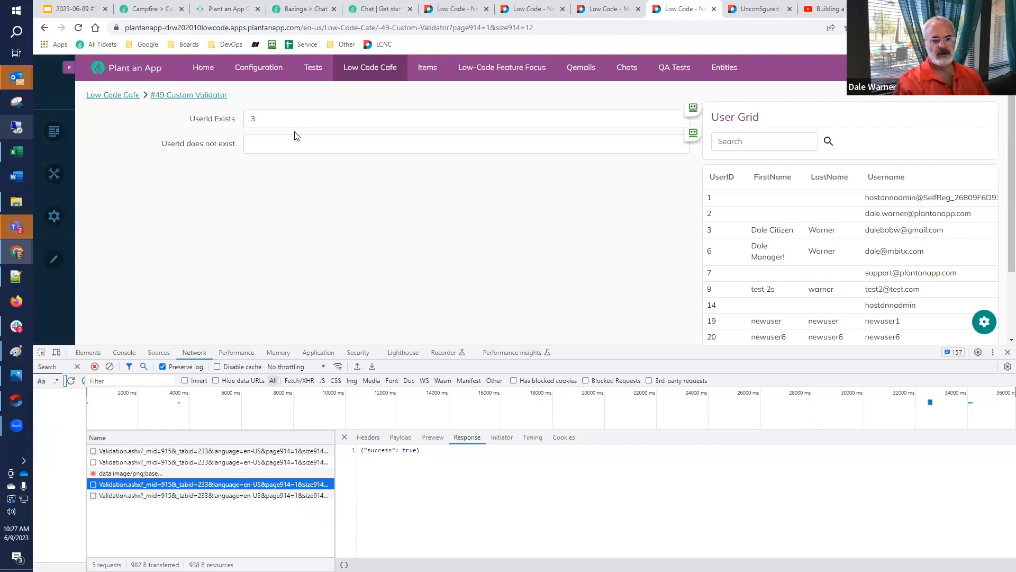
Test the UserId Exists field with the value 33343, and stop recording network activity
left_click(248, 120)
type("334")
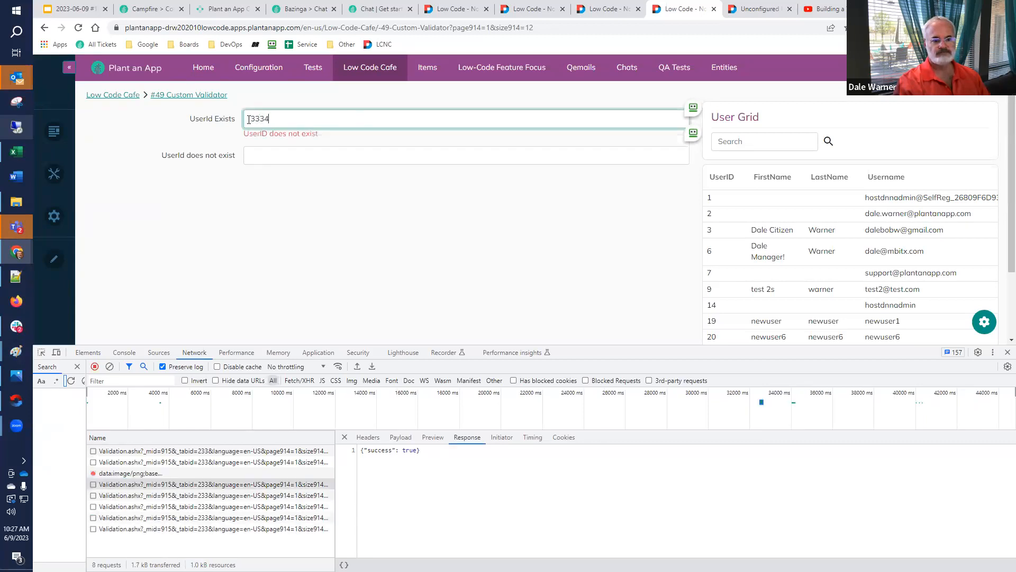
type("3")
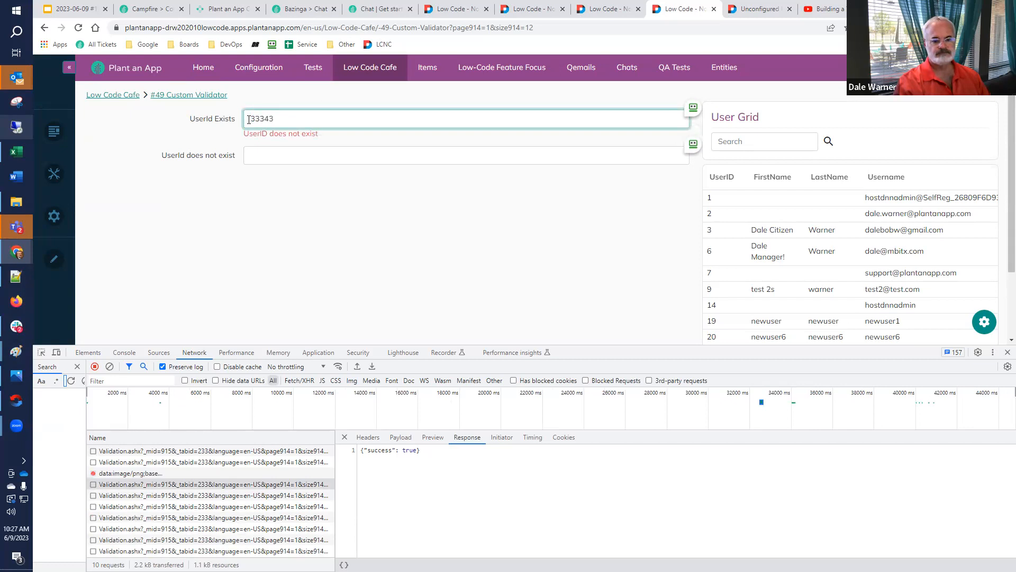
left_click(95, 366)
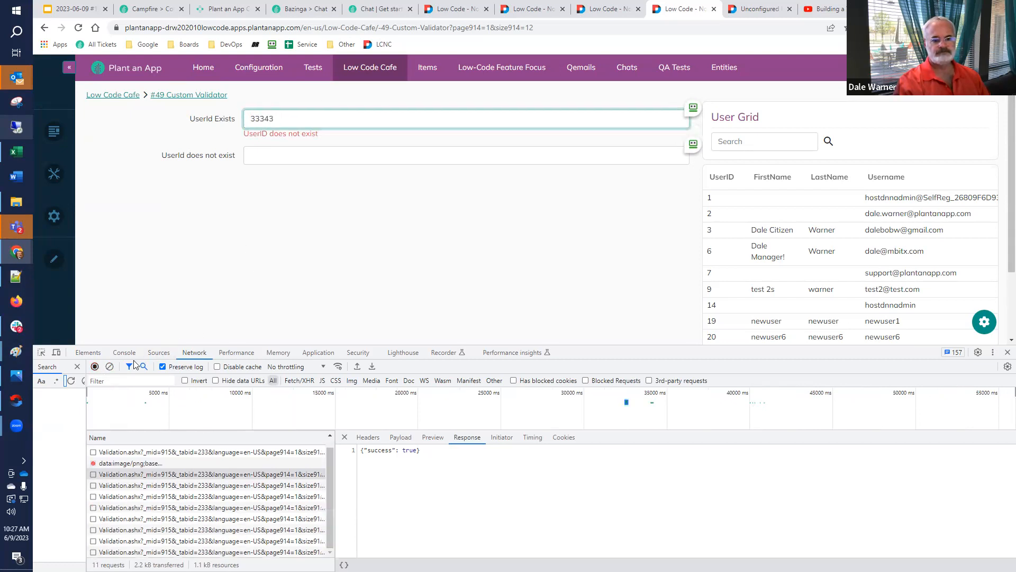
Close the developer tools along with the YouTube and Unconfigured Form browser tabs
left_click(1007, 352)
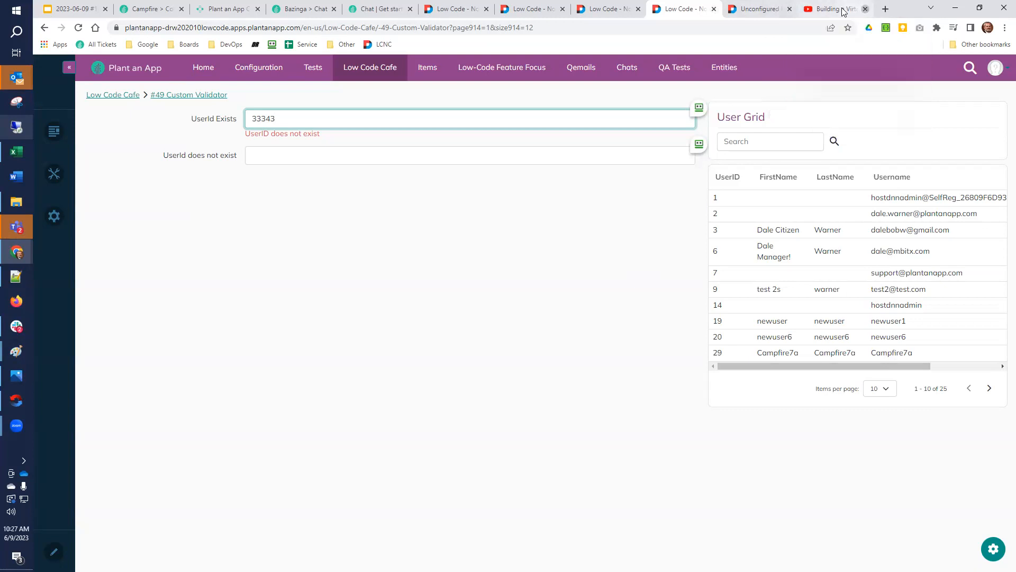
left_click(865, 9)
left_click(847, 7)
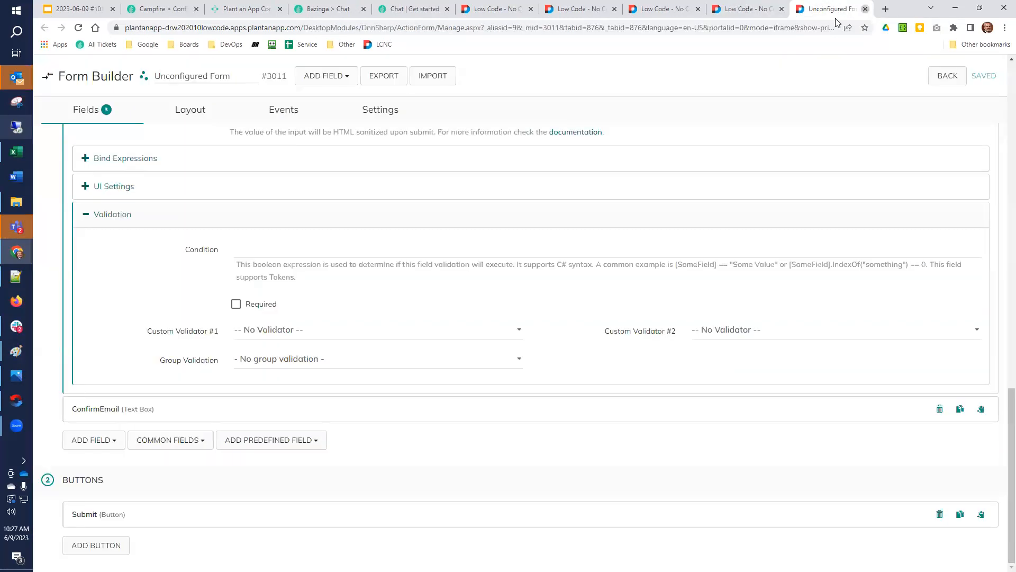
left_click(865, 9)
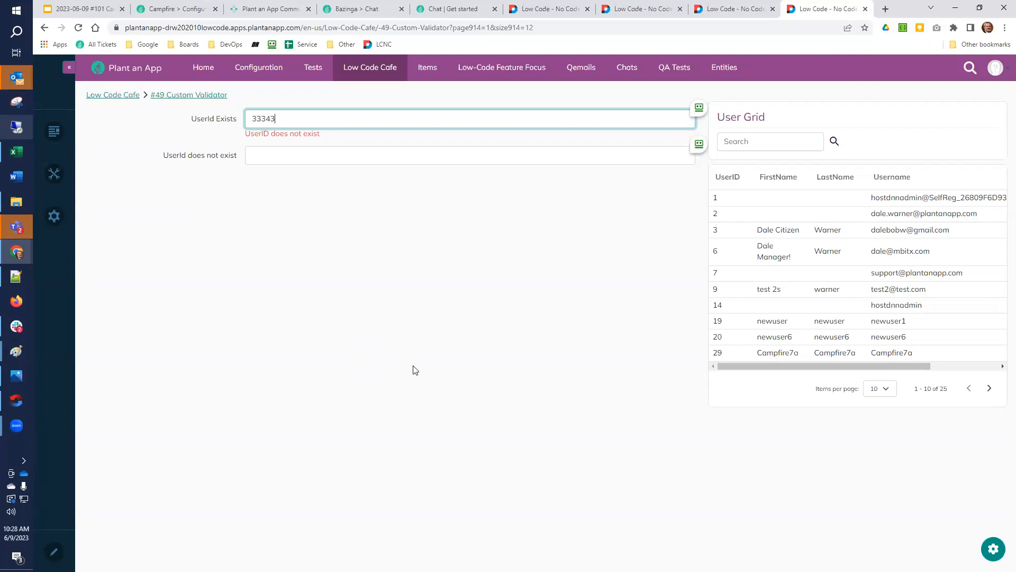
Close the QA Tests listing and #49 Custom Validator browser tabs, keeping the Confirm Email page open
left_click(735, 12)
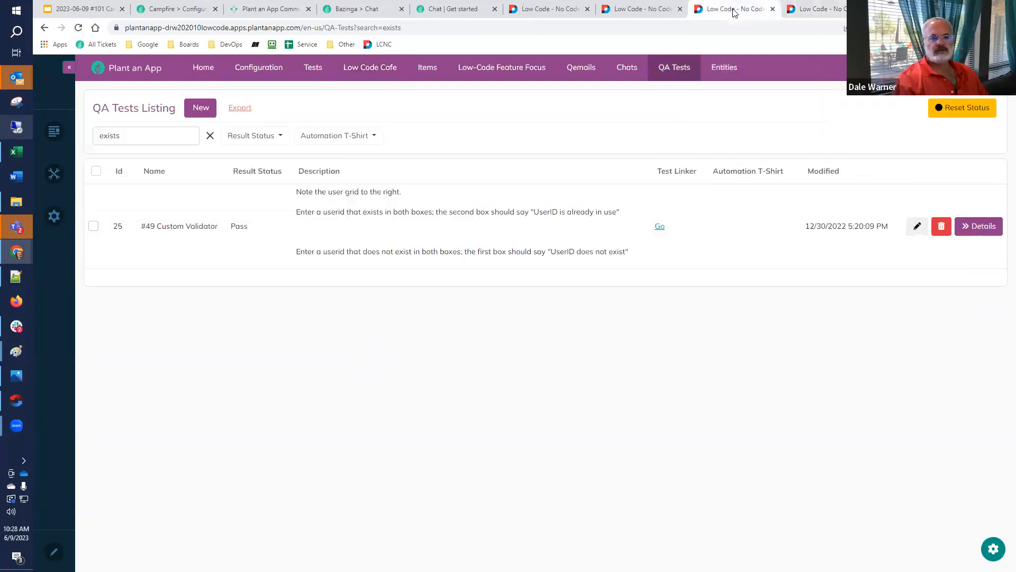
left_click(773, 9)
left_click(662, 12)
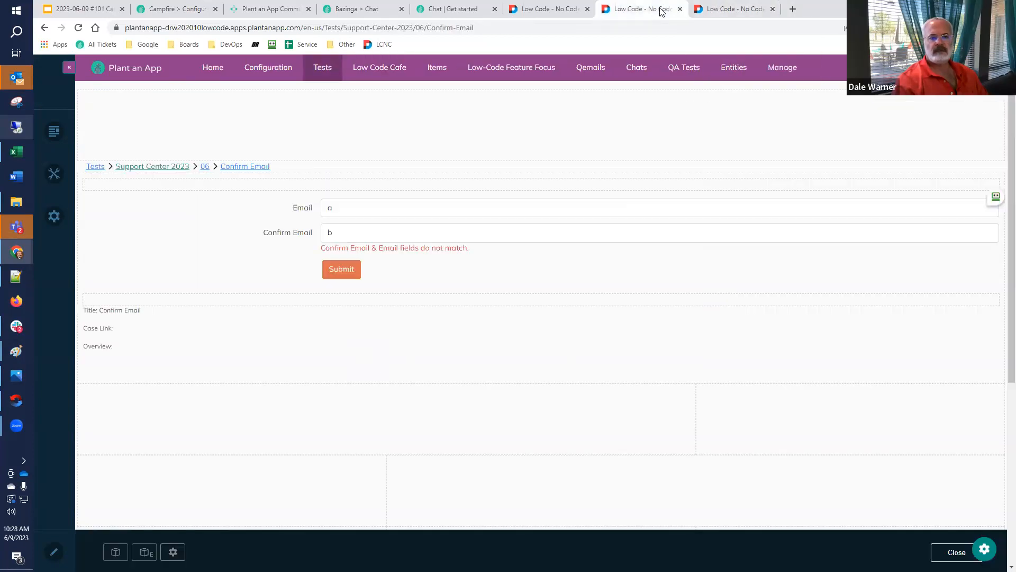
left_click(746, 11)
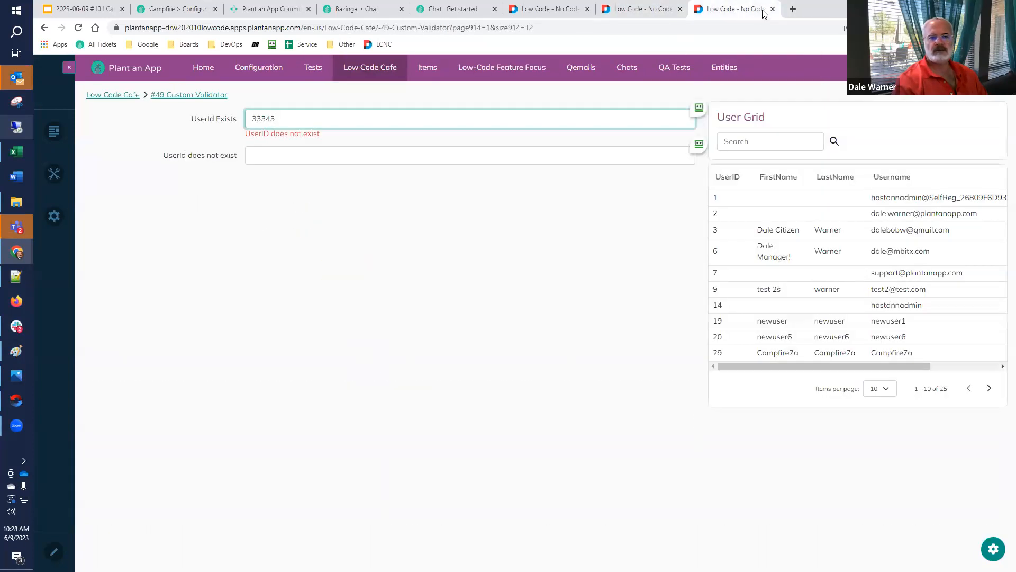
left_click(773, 9)
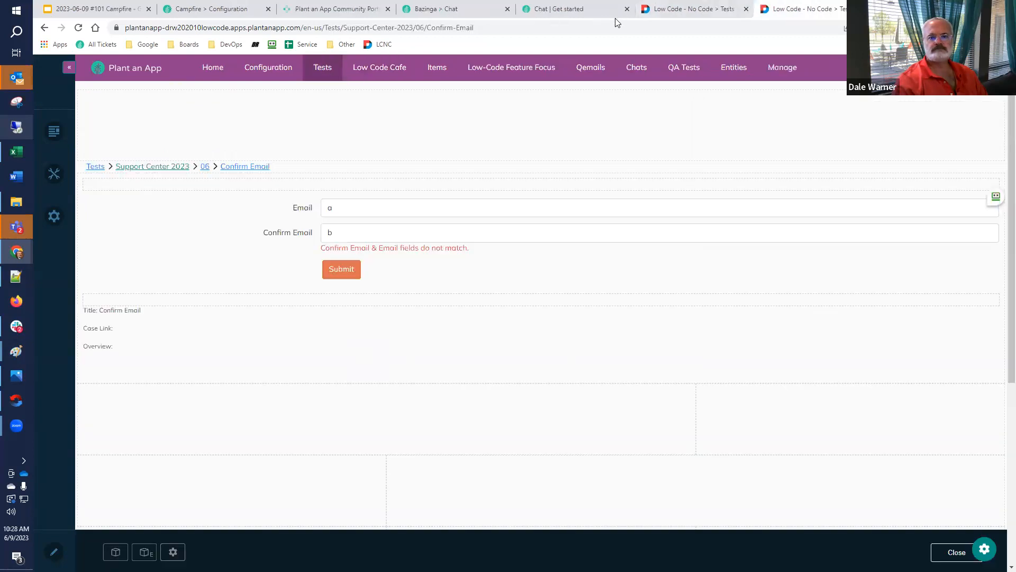
Switch to the 2023-06-09 #101 Campfire presentation in Google Slides and browse the slides following slide 11
left_click(101, 9)
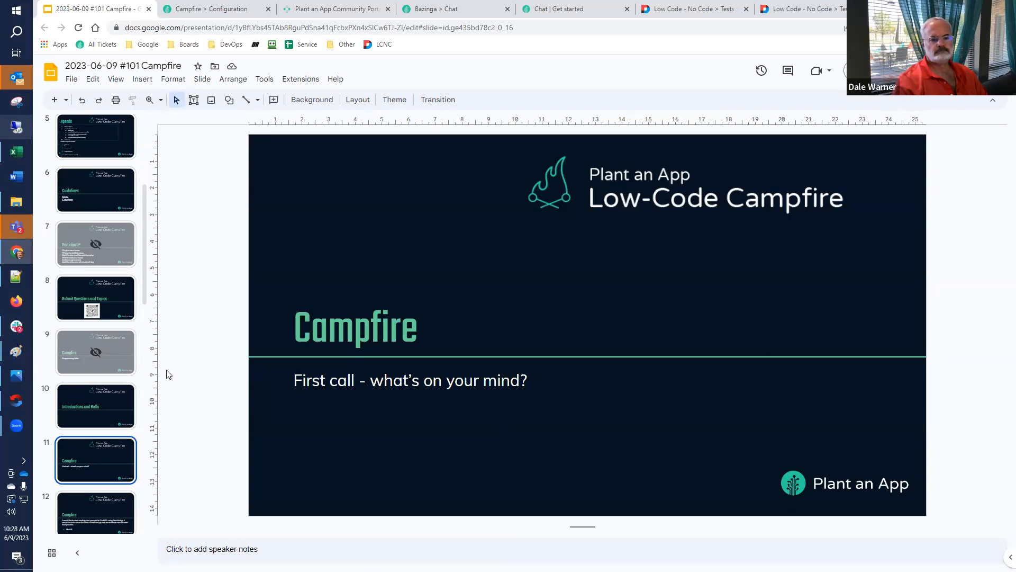
scroll(65, 338, "down", 2)
key("Down")
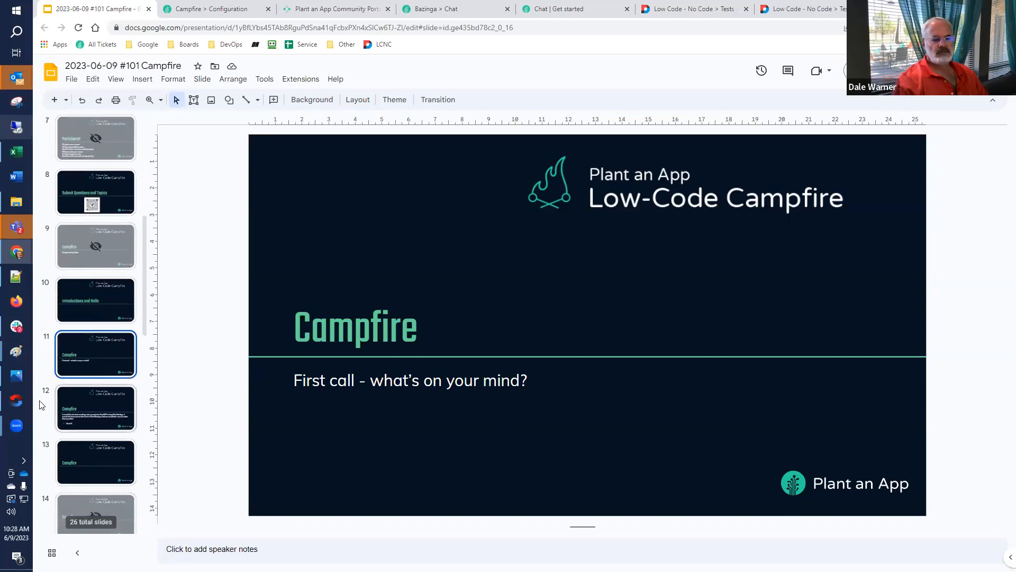
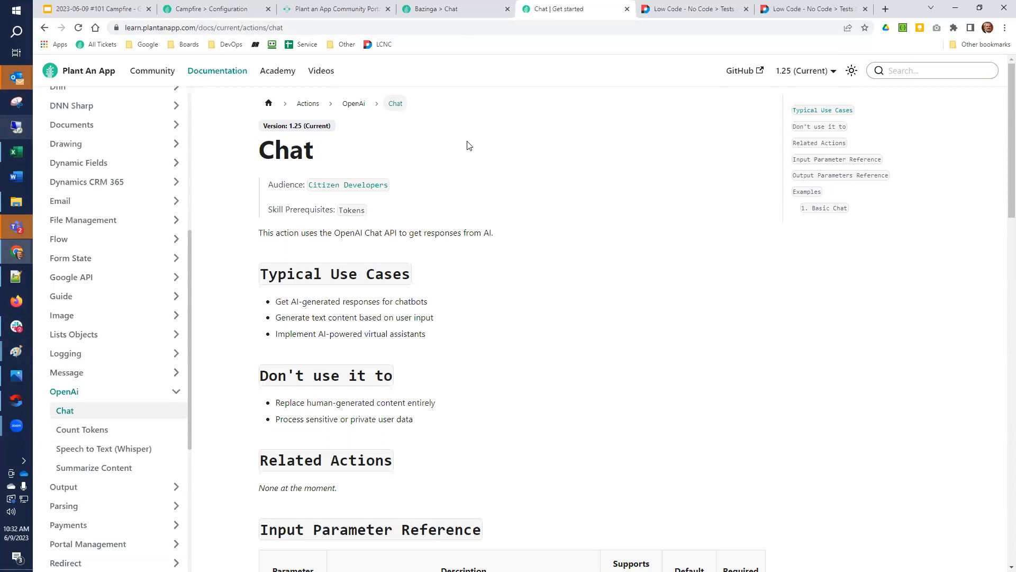
Switch to the Bazinga site and view the first page nested under Play in the Pages list
left_click(459, 12)
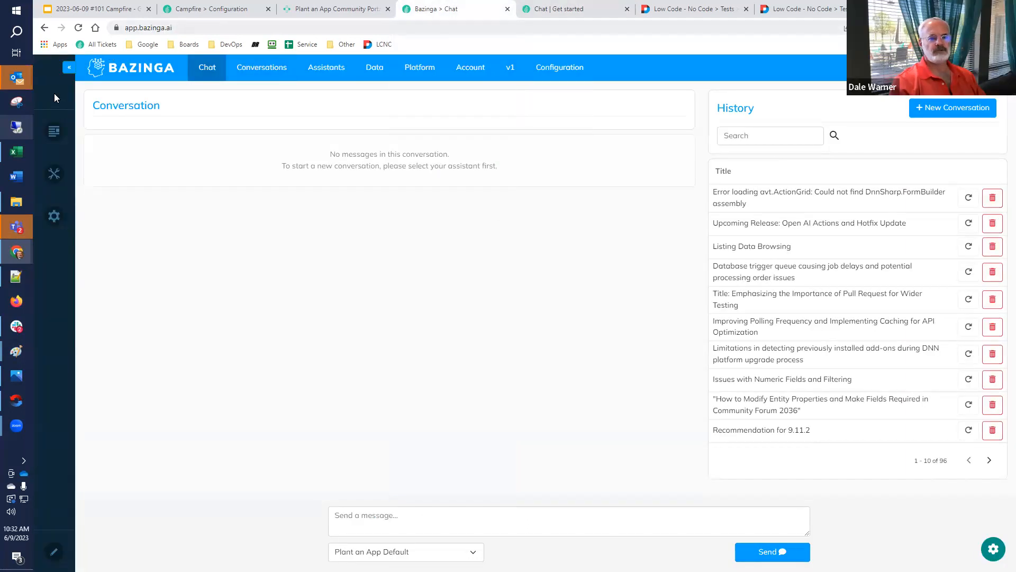
mouse_move(45, 137)
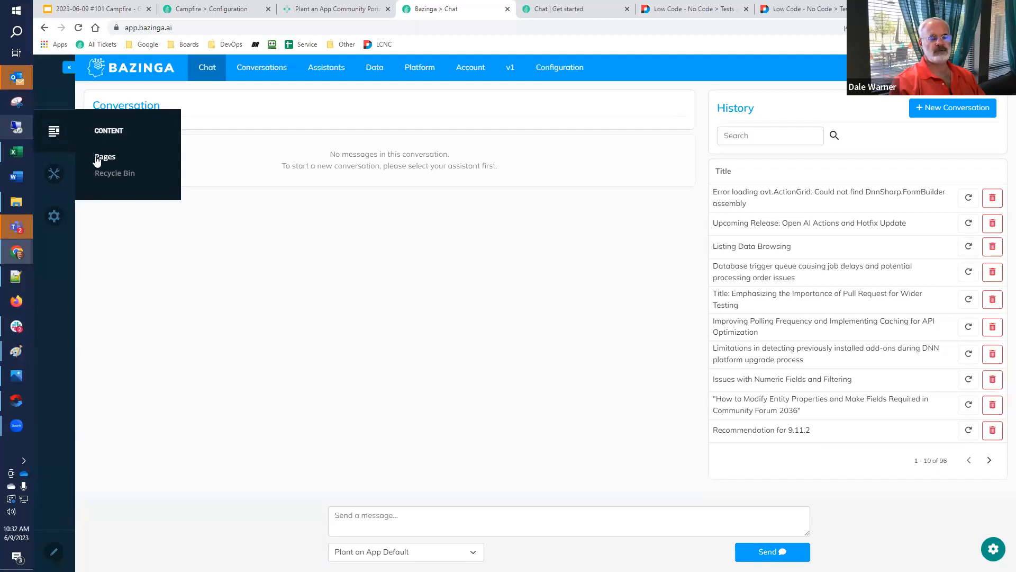
left_click(98, 157)
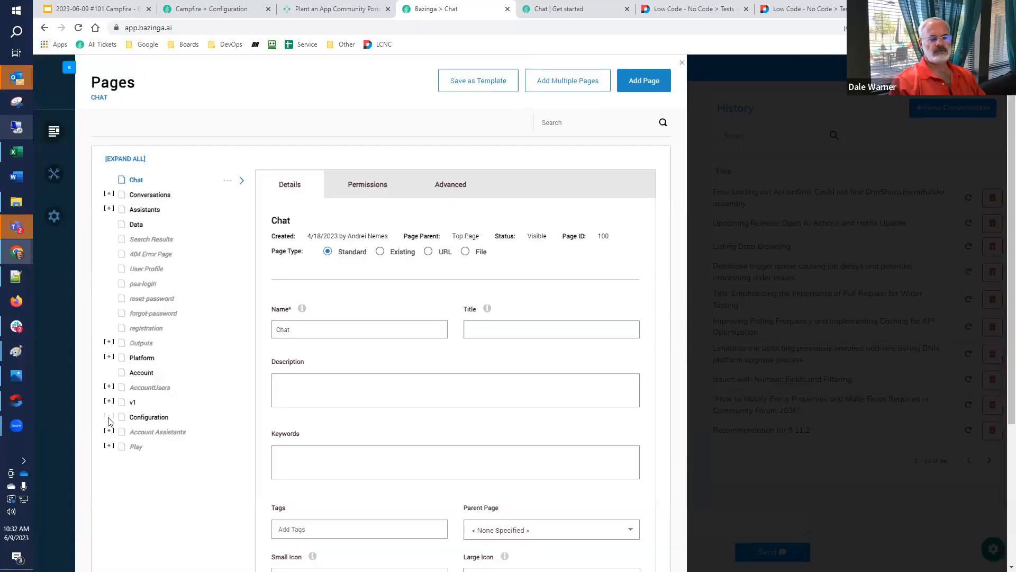
scroll(108, 420, "down", 4)
left_click(108, 247)
left_click(140, 263)
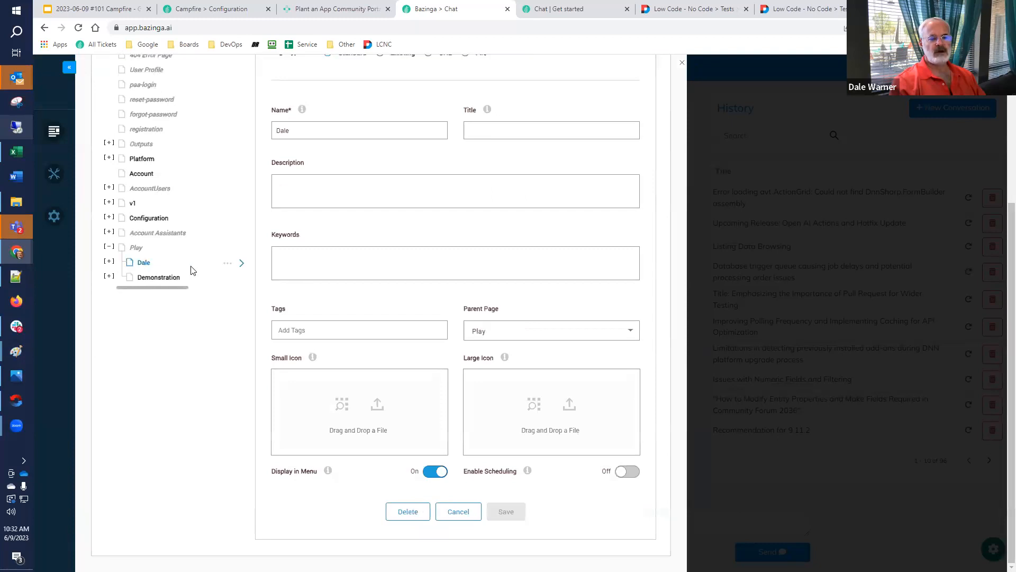
left_click(228, 263)
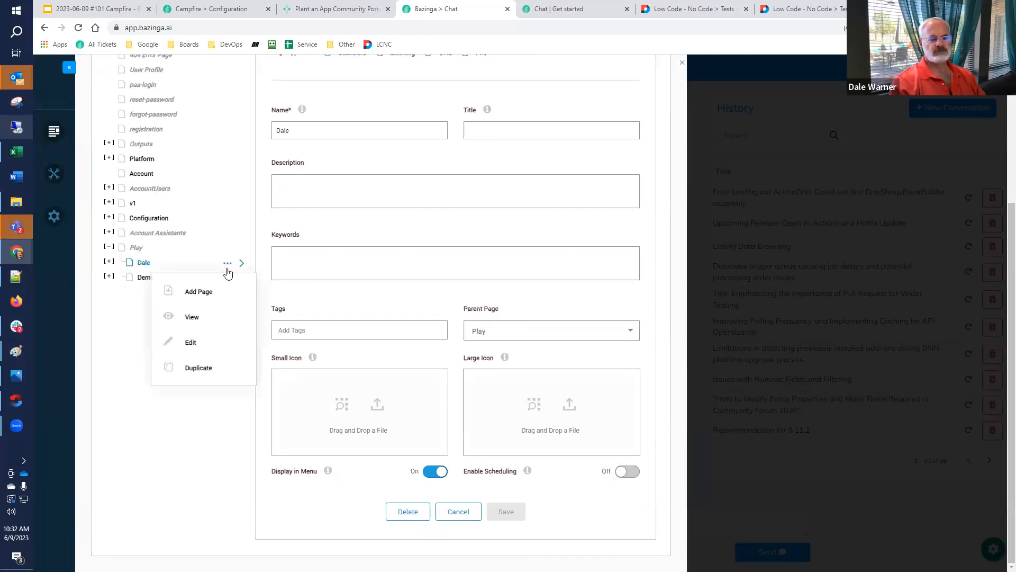
left_click(217, 320)
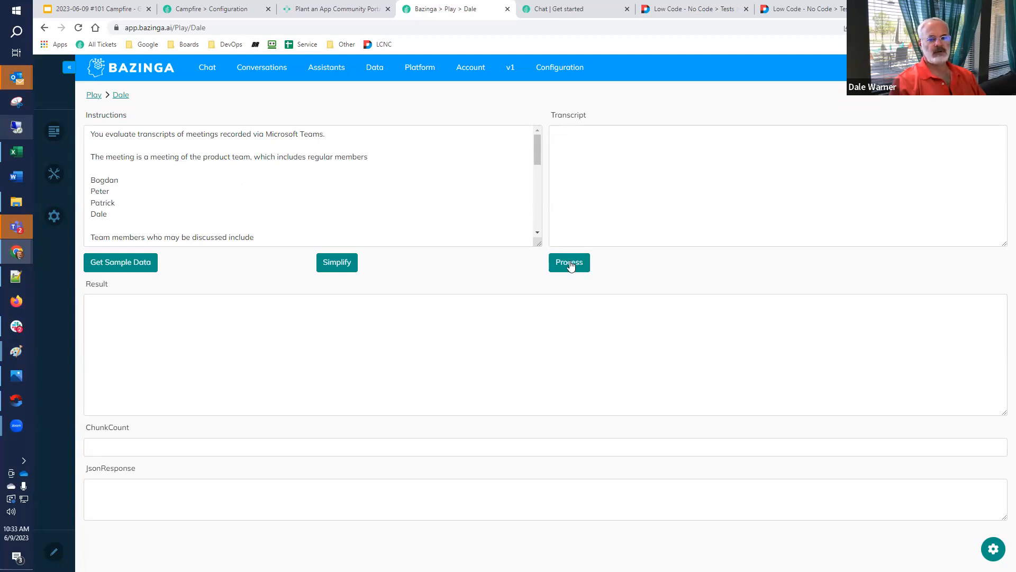
Open the Transcript Form in Form Builder and expand the Process button down to its On Click Handler actions
left_click(993, 548)
left_click(841, 523)
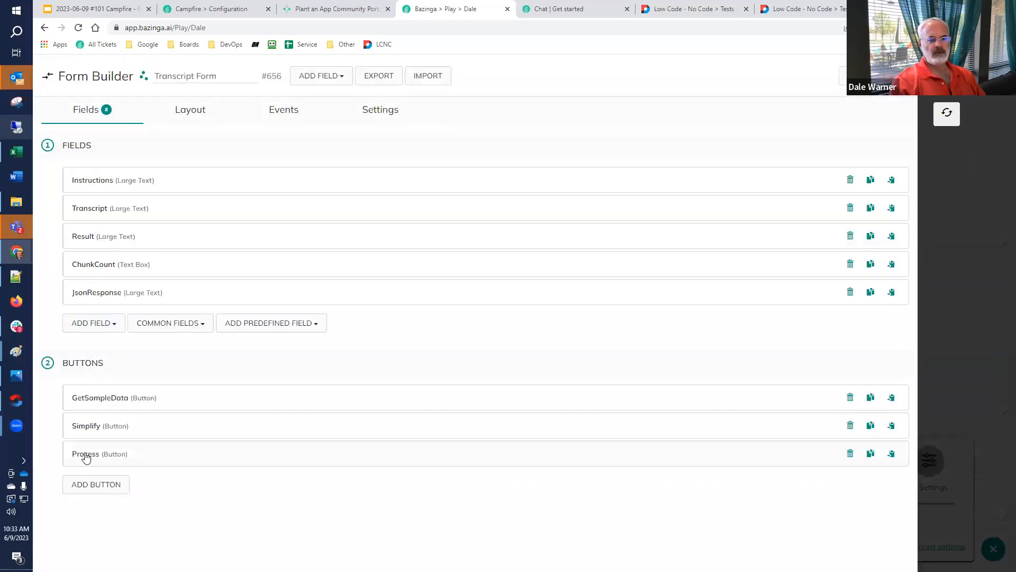
left_click(85, 454)
scroll(108, 423, "down", 7)
scroll(118, 407, "down", 5)
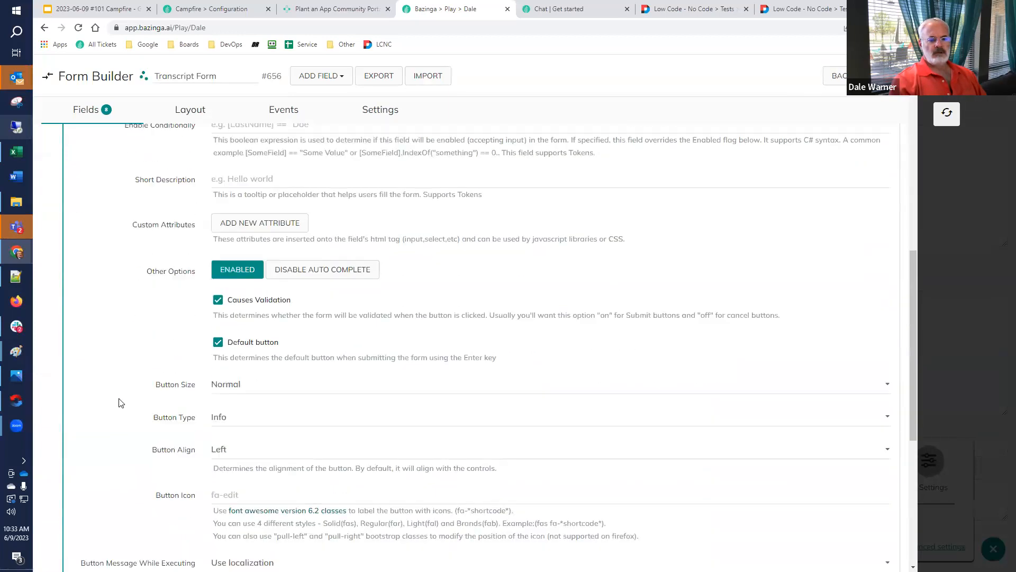
scroll(122, 397, "up", 4)
scroll(123, 396, "down", 8)
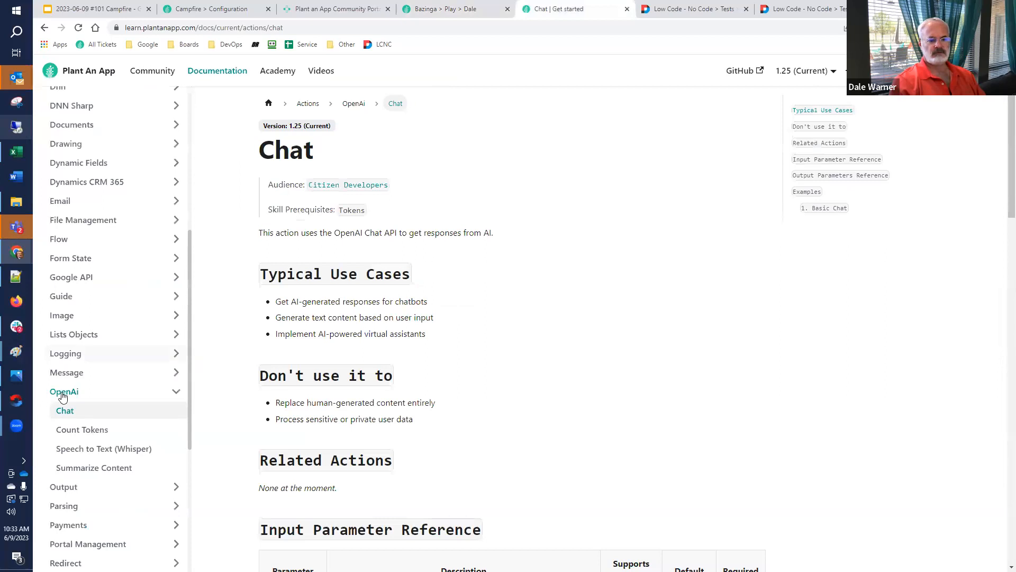
Open the Summarize Content page of the OpenAi documentation and review its Input Parameter Reference
left_click(87, 469)
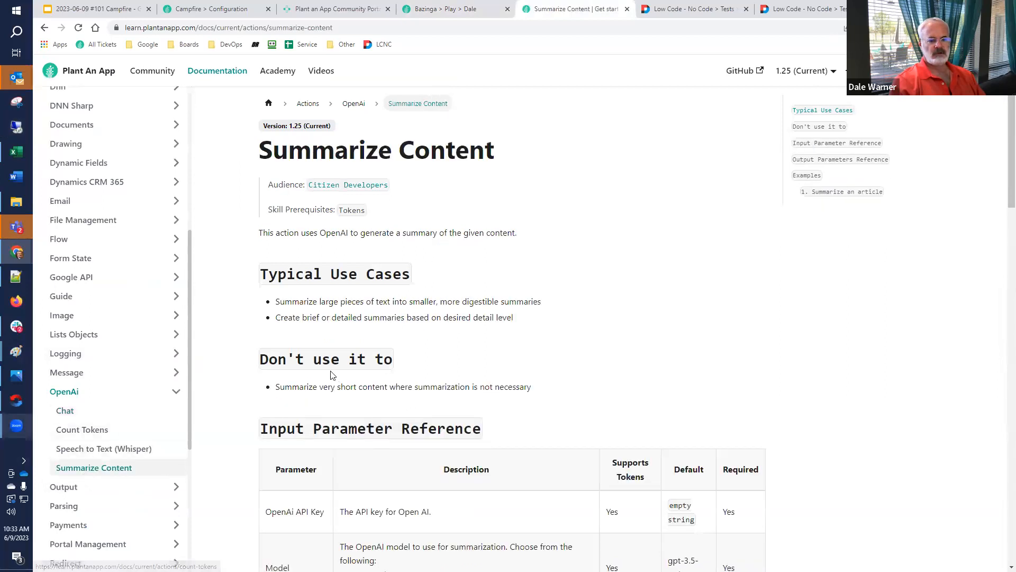
scroll(333, 373, "down", 3)
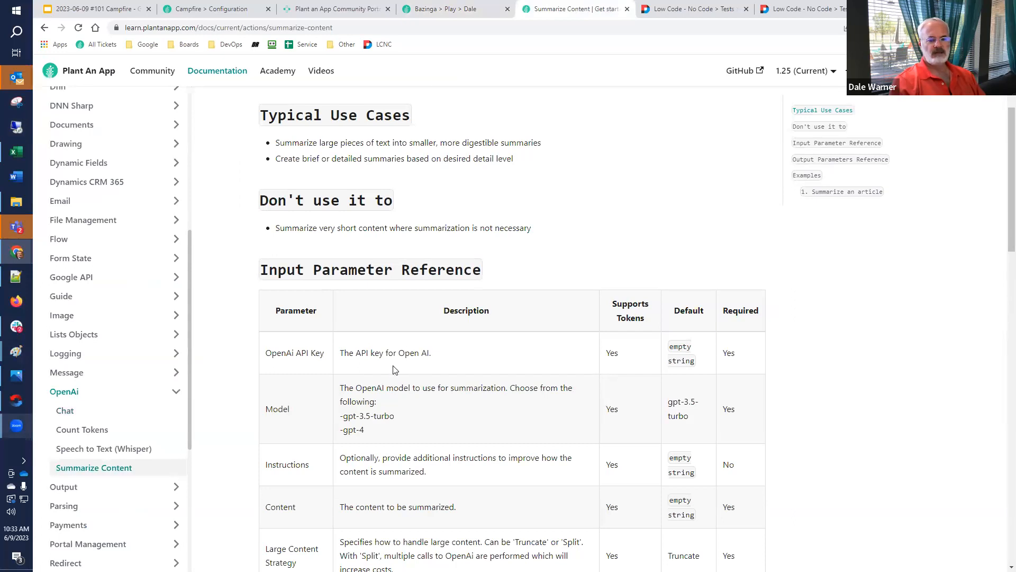
scroll(408, 416, "down", 3)
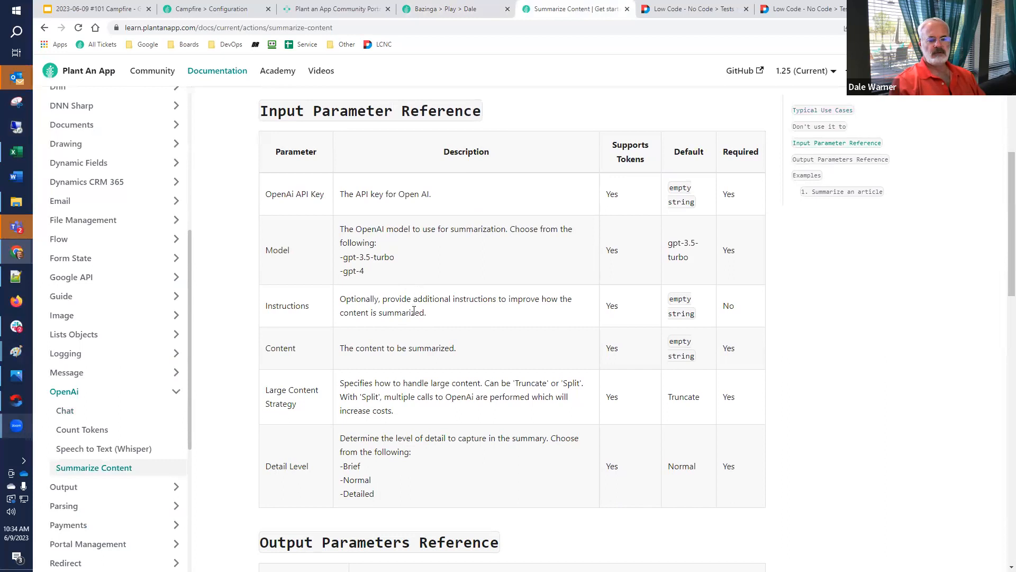
Return to the Transcript Form, move its tab out of the window and back, and expand the Summarize Content action
left_click(474, 14)
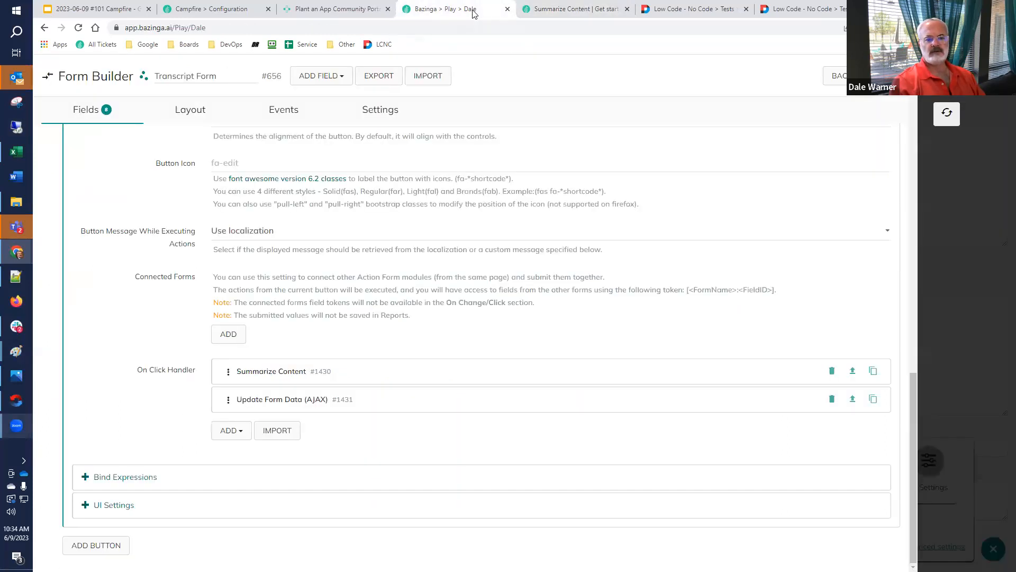
left_click_drag(474, 13, 1015, 27)
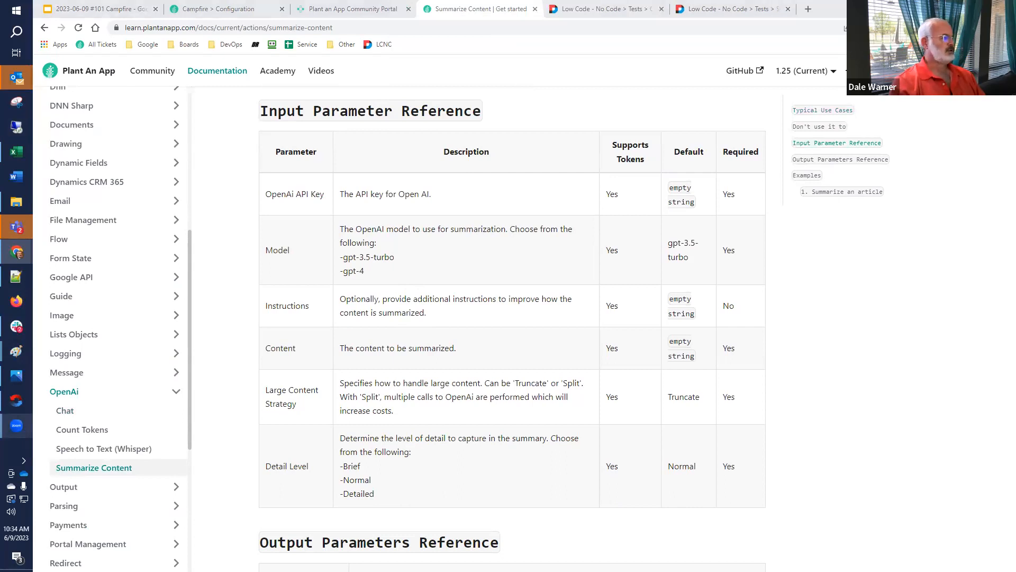
left_click_drag(1015, 74, 455, 9)
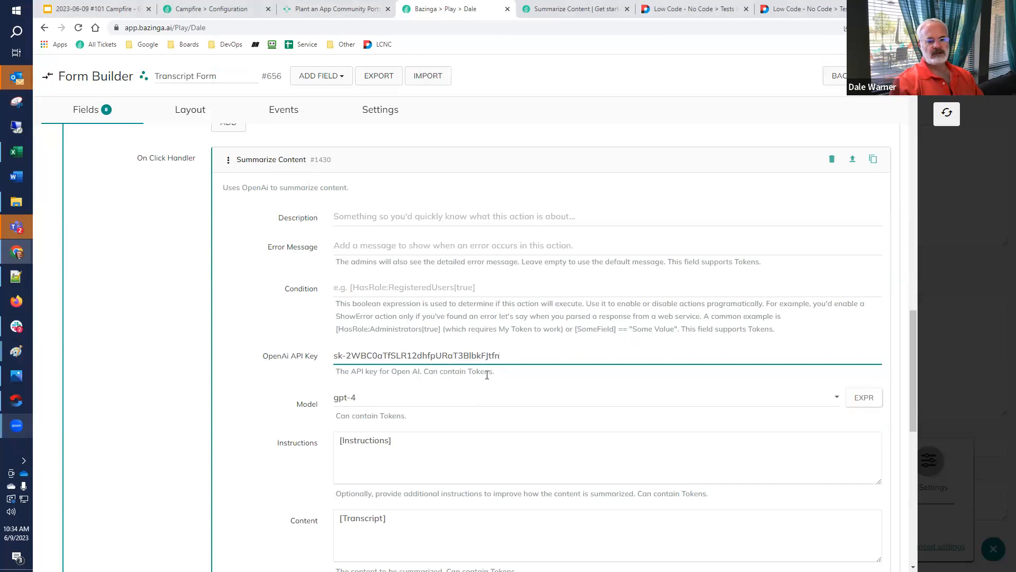
Examine the Summarize Content action's Model options and its Instructions token
left_click(400, 405)
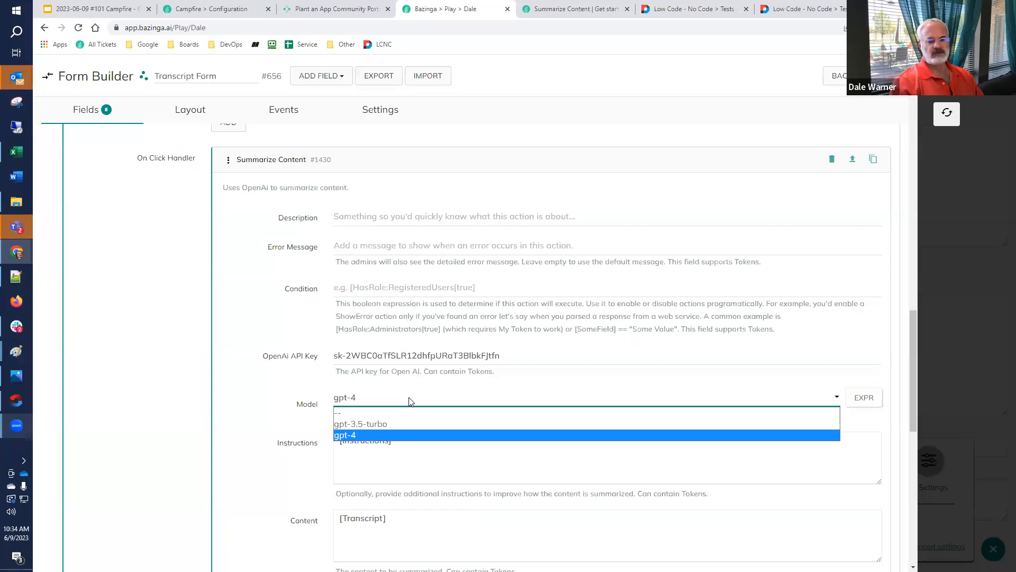
left_click(412, 399)
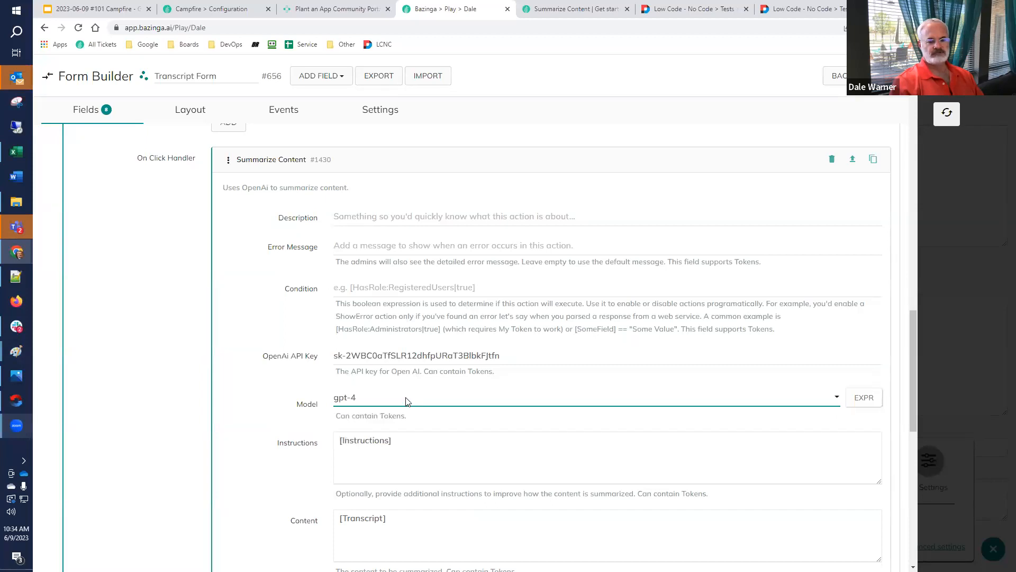
scroll(276, 389, "down", 2)
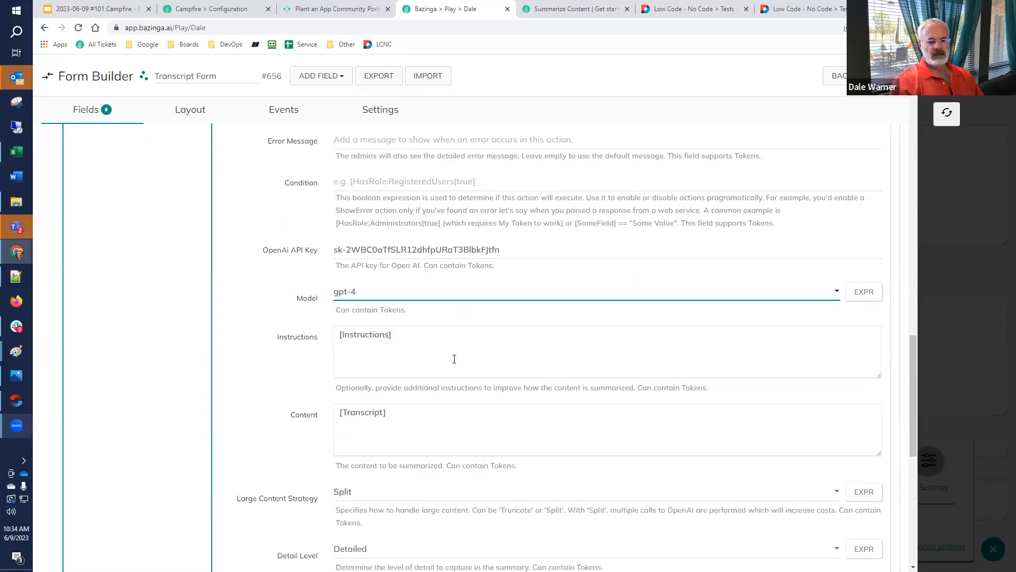
left_click_drag(442, 355, 249, 336)
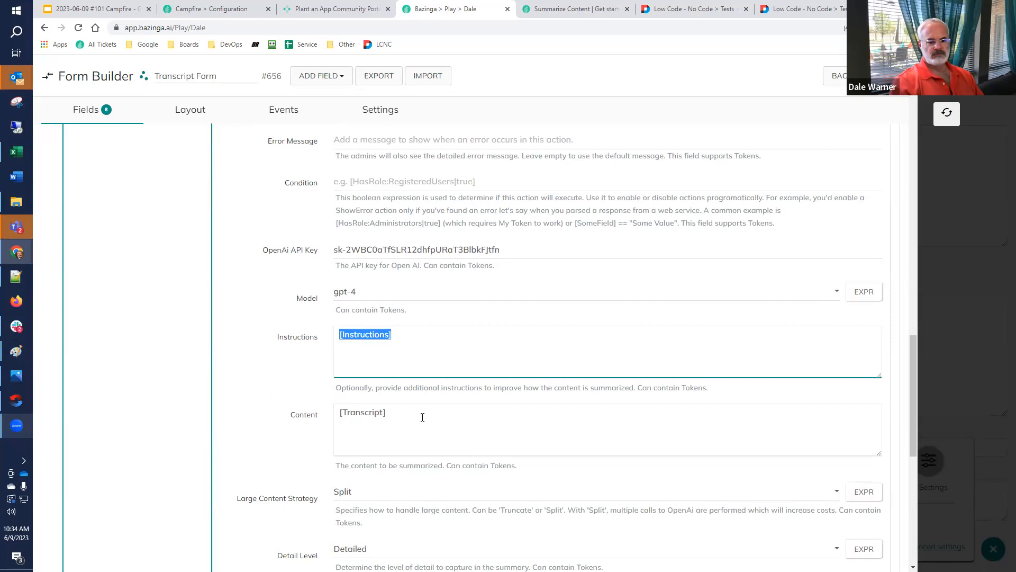
Review the action's content strategy, Detail Level options and stored output tokens, collapse it and close Form Builder
scroll(360, 370, "down", 4)
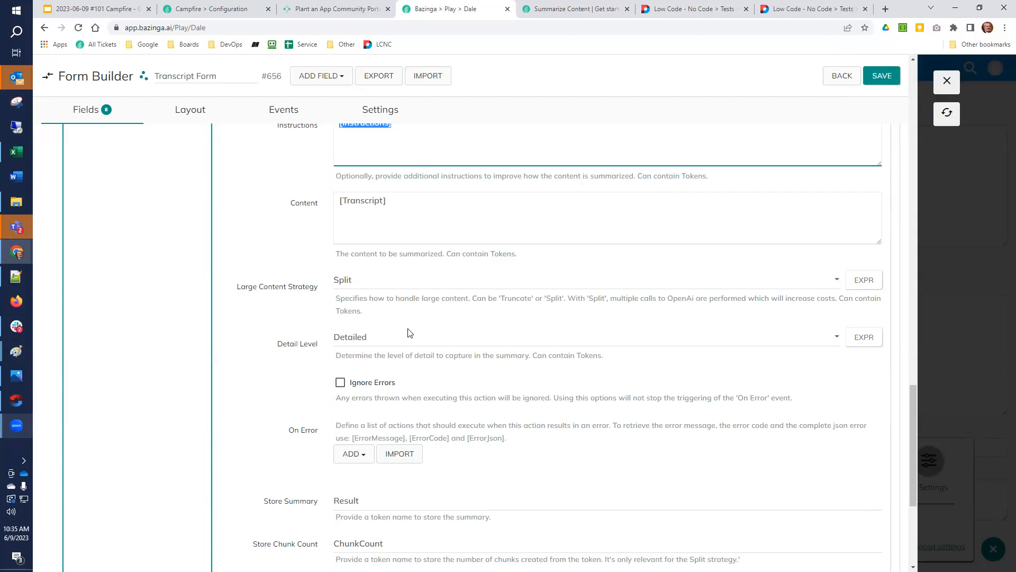
left_click(377, 336)
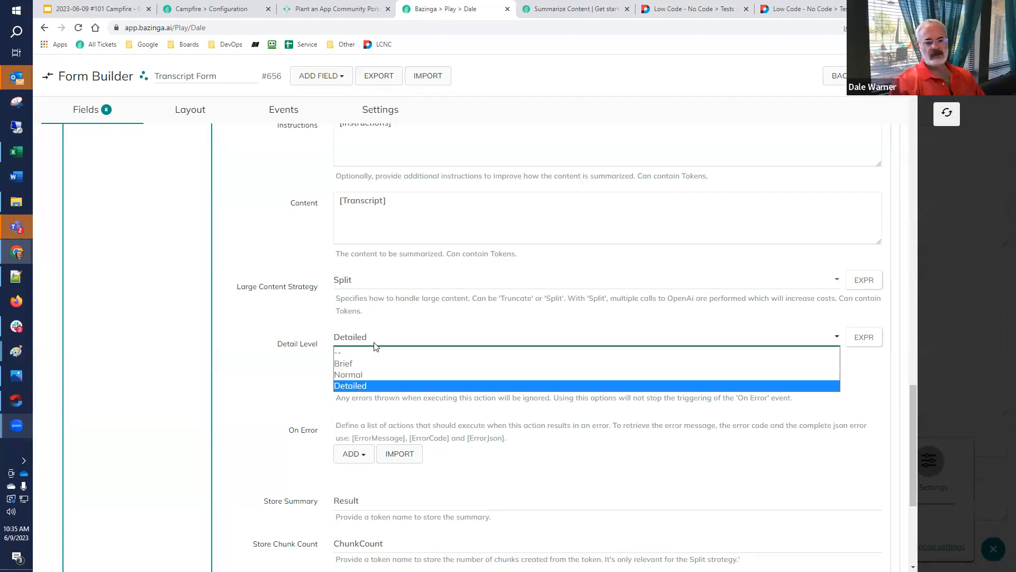
left_click(396, 323)
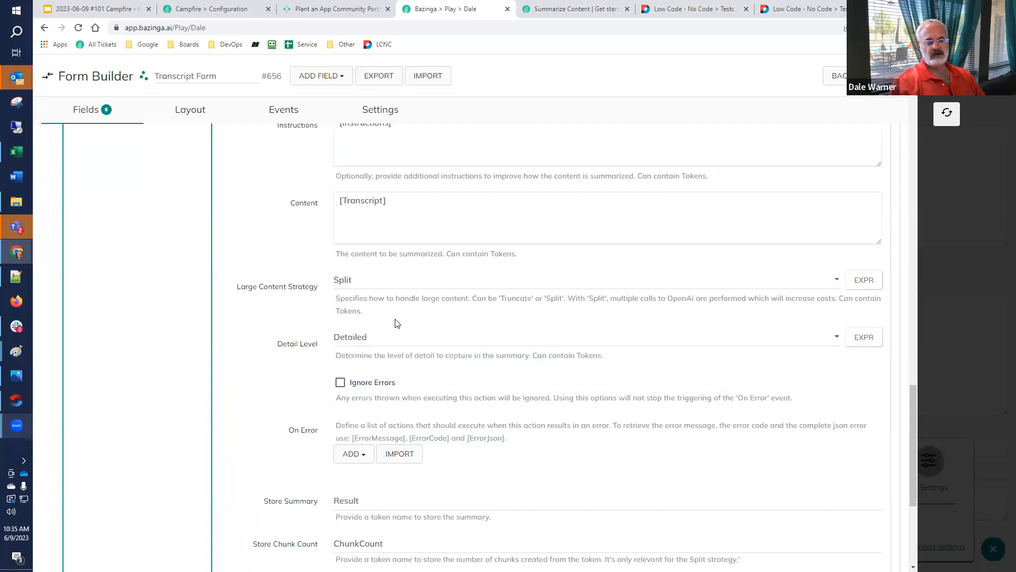
scroll(397, 324, "down", 1)
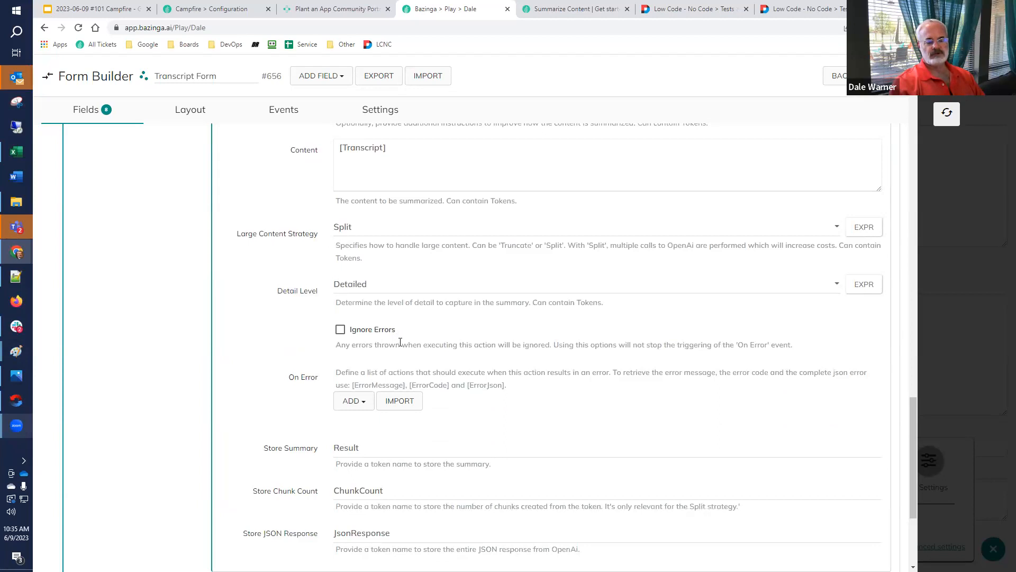
scroll(399, 341, "down", 2)
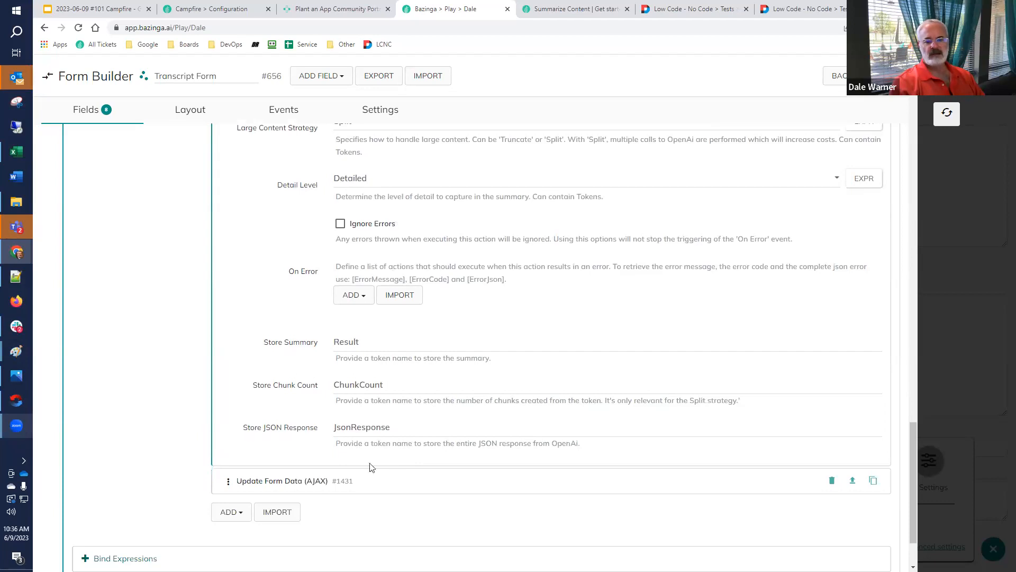
scroll(287, 478, "up", 10)
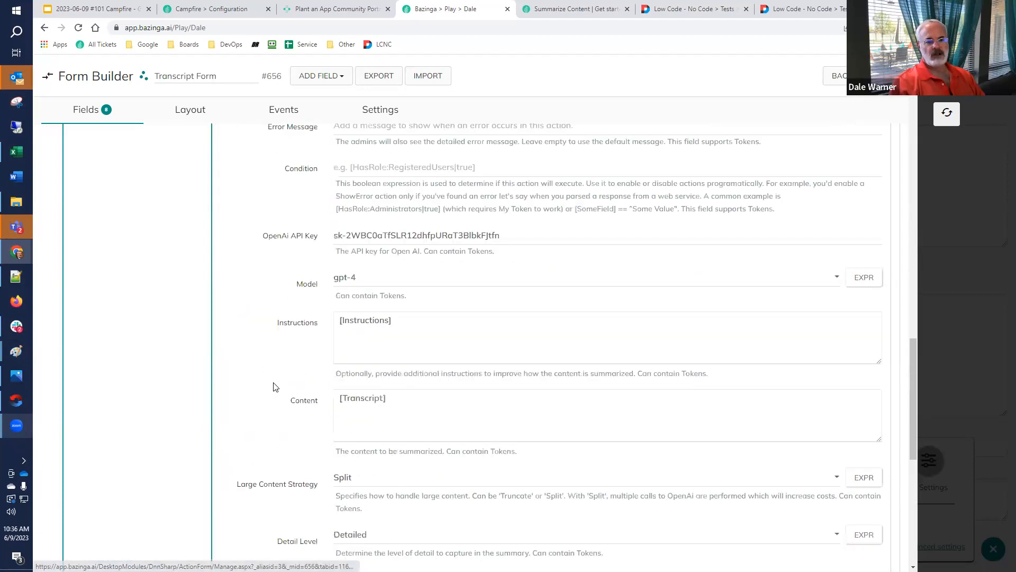
left_click(248, 373)
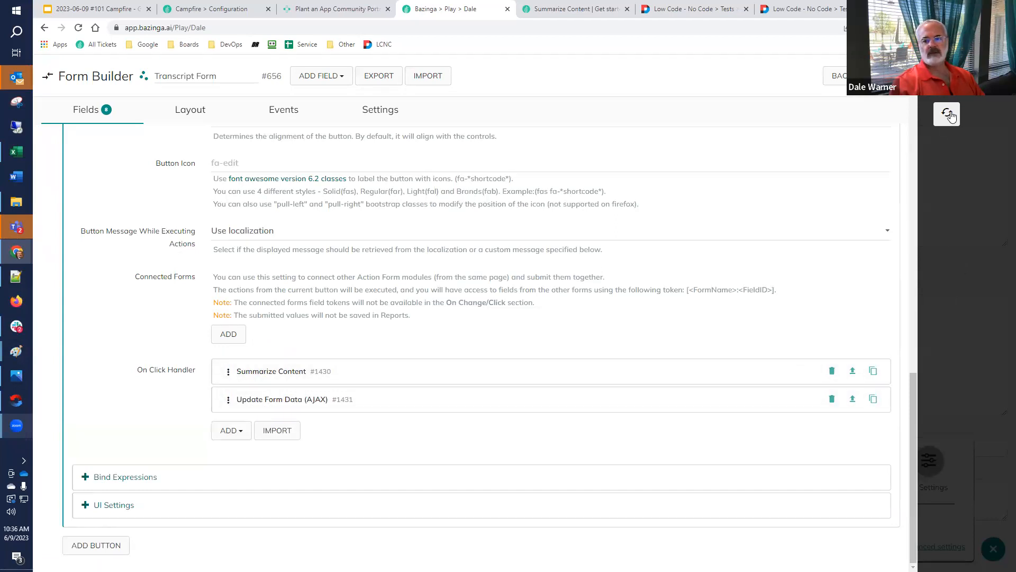
left_click(946, 81)
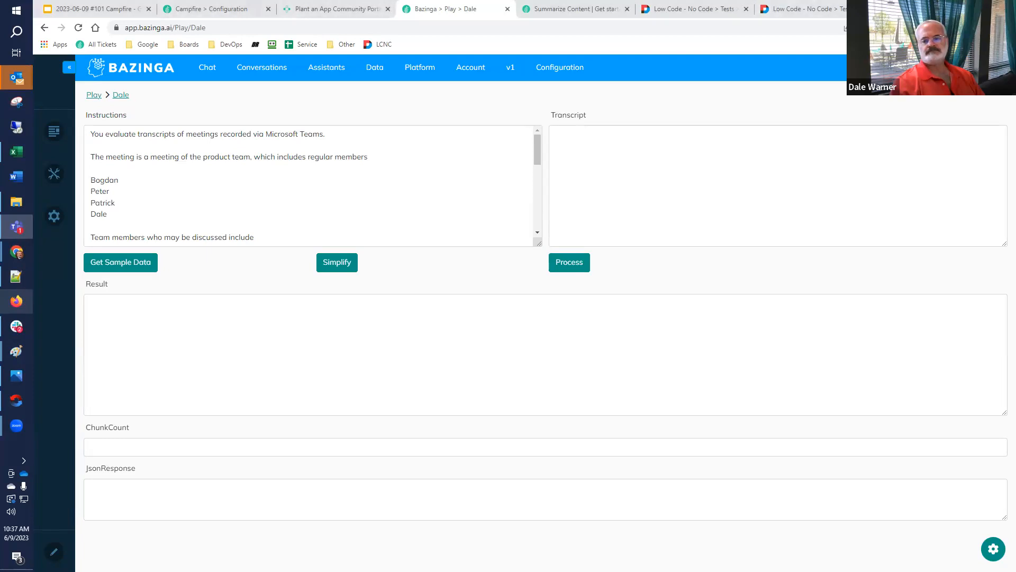
Open the OpenAI Playground in a new browser tab from the saved My Collections links
left_click(883, 9)
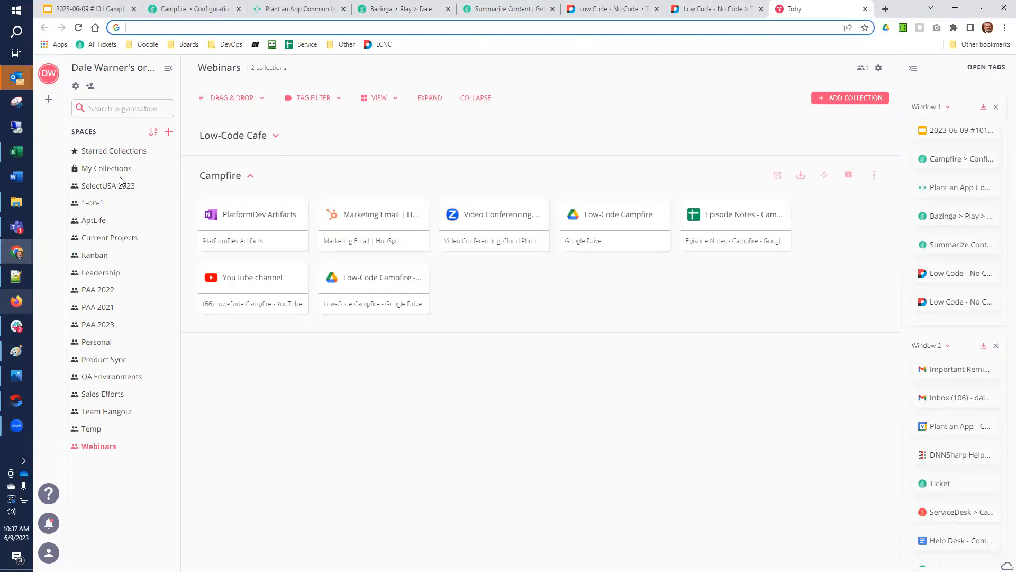
left_click(108, 168)
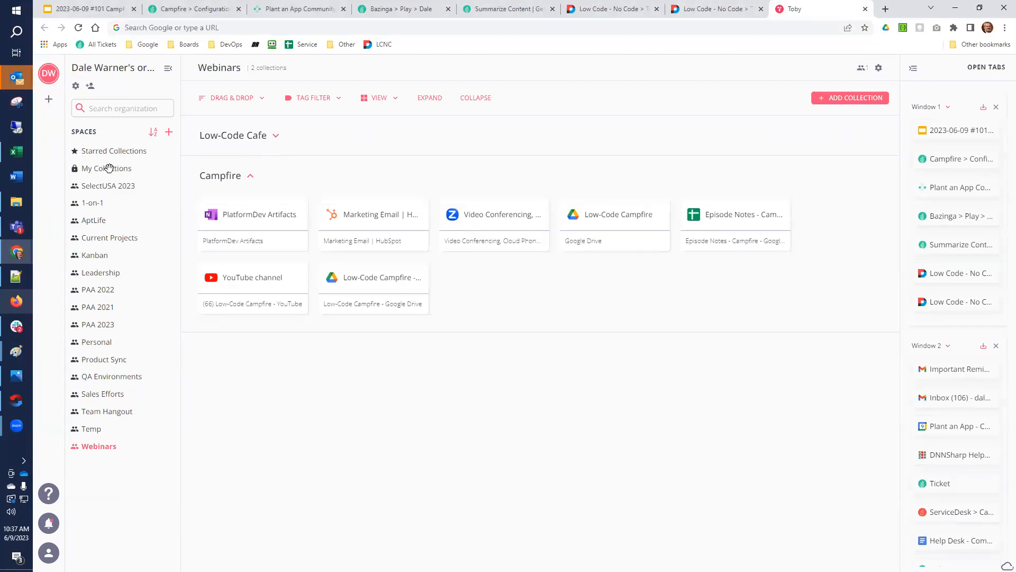
left_click(476, 177)
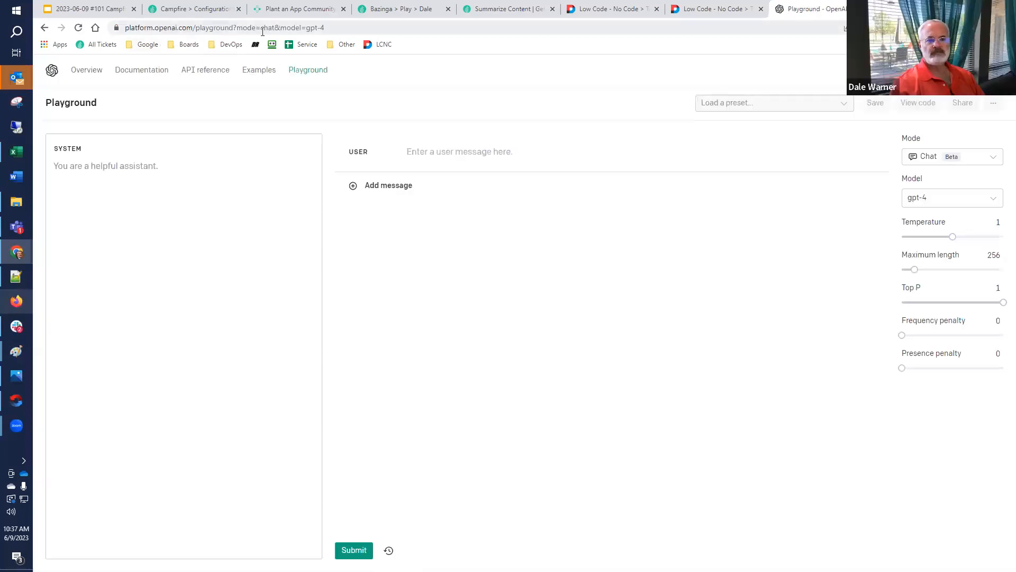
Open the OpenAI account's Rate limits page in place of the Playground, and return to the Bazinga transcript form page
left_click_drag(195, 27, 641, 27)
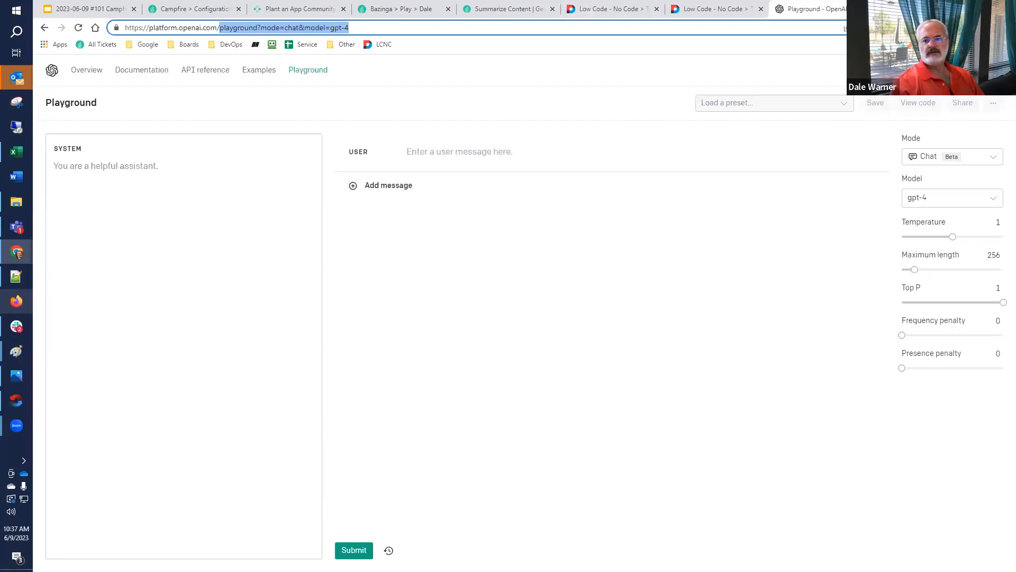
key("super+d")
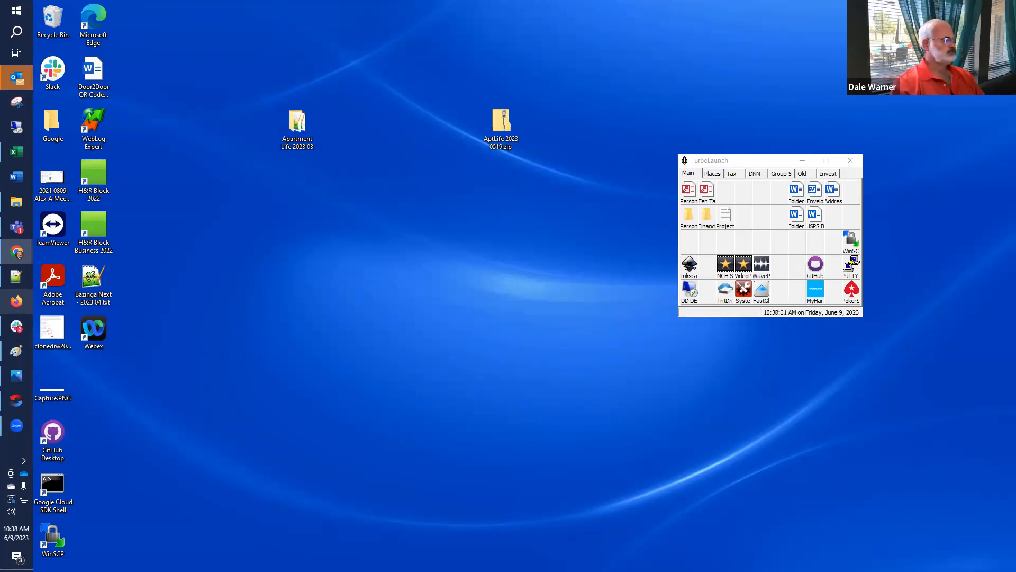
left_click_drag(827, 0, 825, 1)
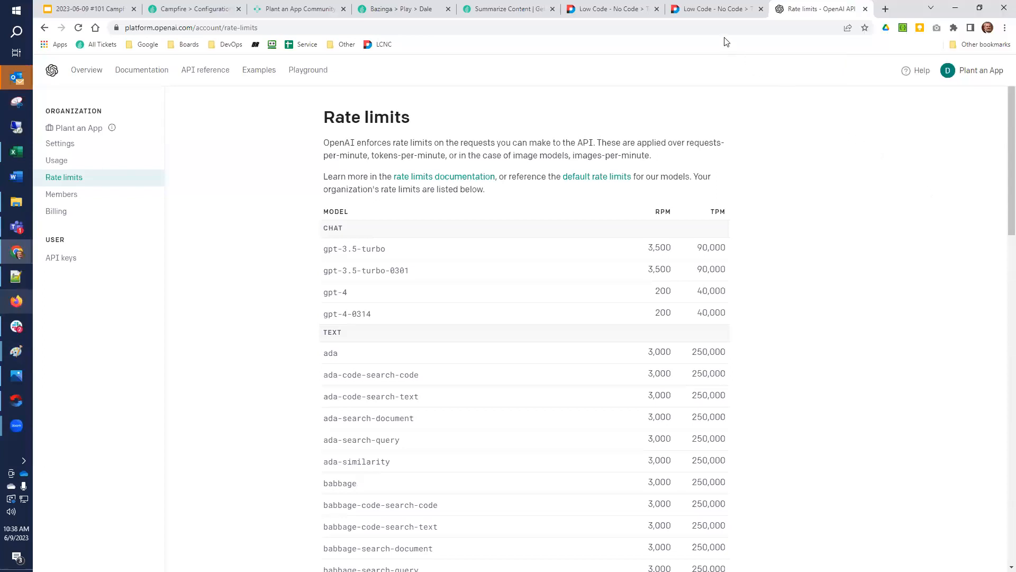
left_click(722, 11)
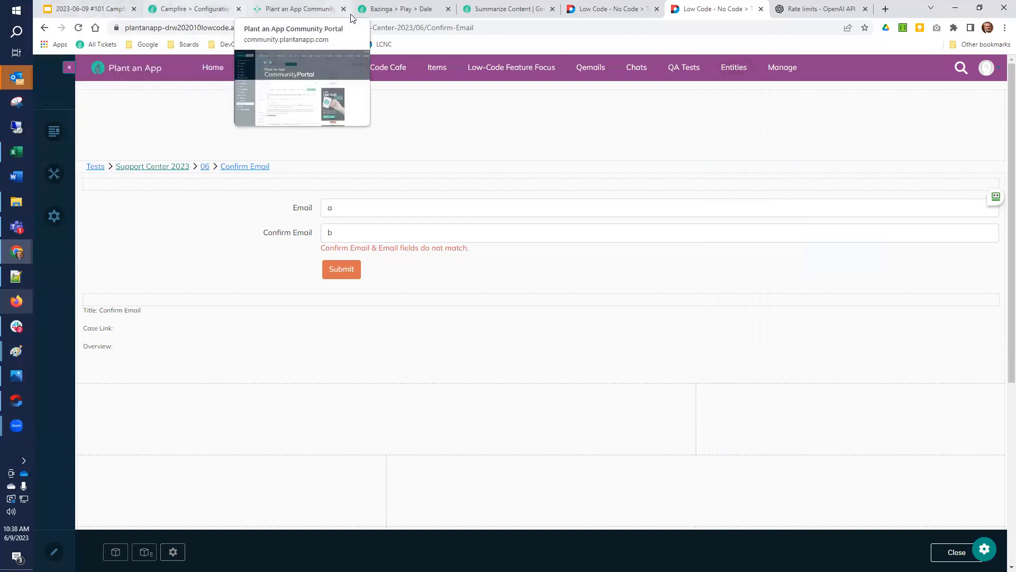
left_click(403, 9)
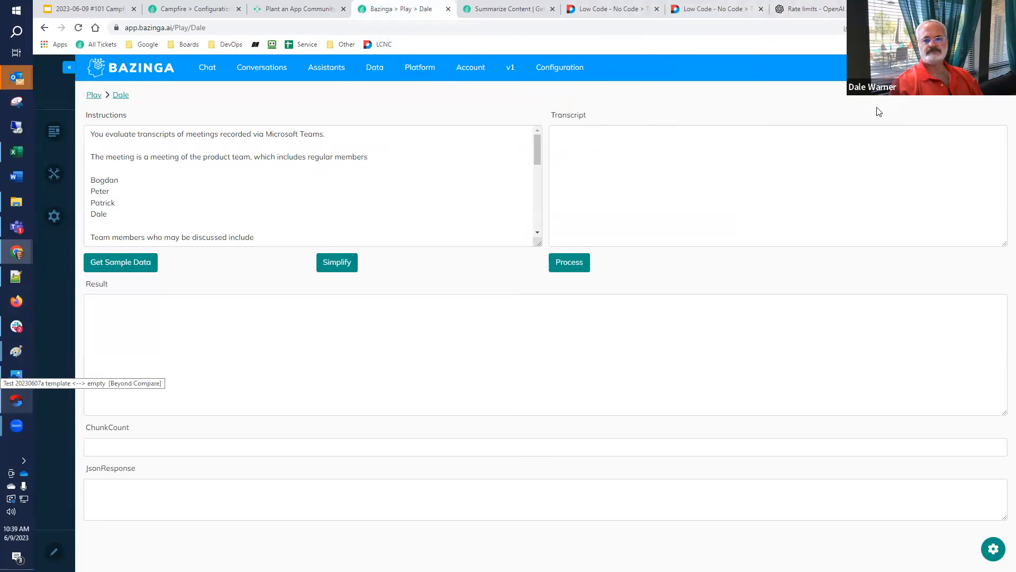
Open the Plant an App YouTube channel in a new browser tab
key("ctrl+t")
type("you")
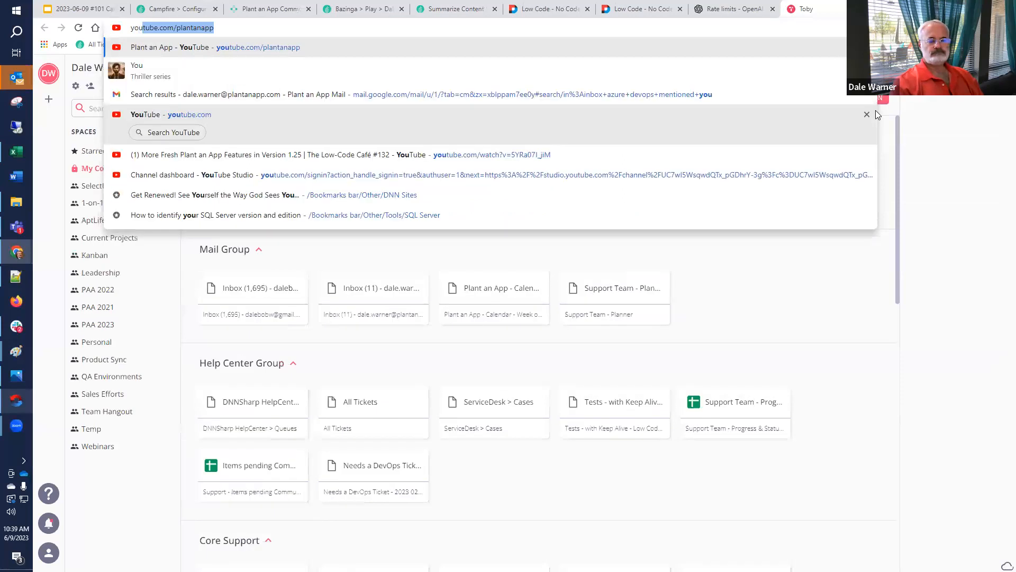
key("Return")
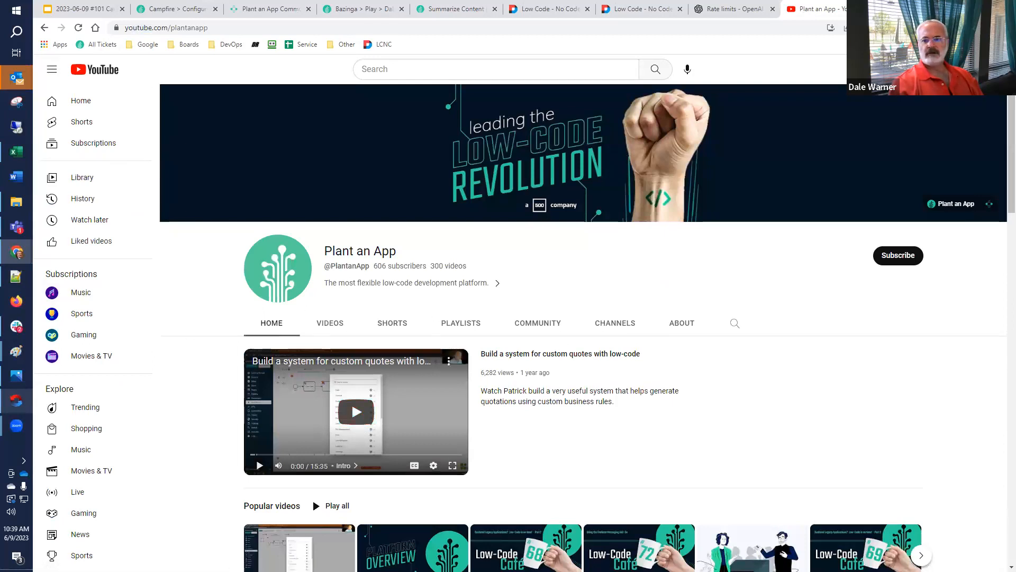
Switch YouTube to the Plant an App channel account and open its YouTube Studio dashboard
left_click(984, 69)
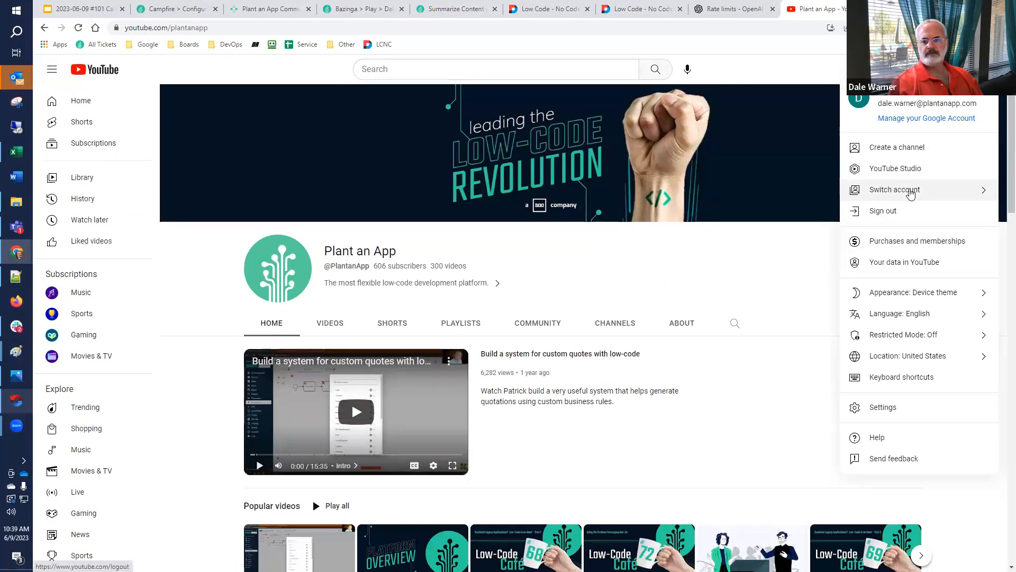
left_click(907, 190)
left_click(898, 218)
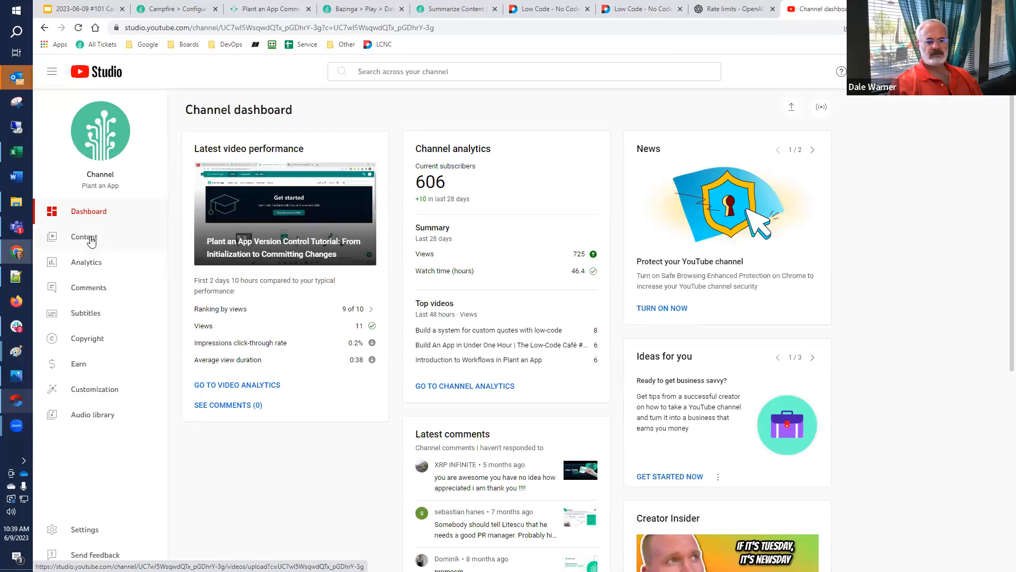
From the channel's content list, open the video "Errors? What Errors? | The Low-Code Campfire #100" on YouTube and pause it
left_click(91, 239)
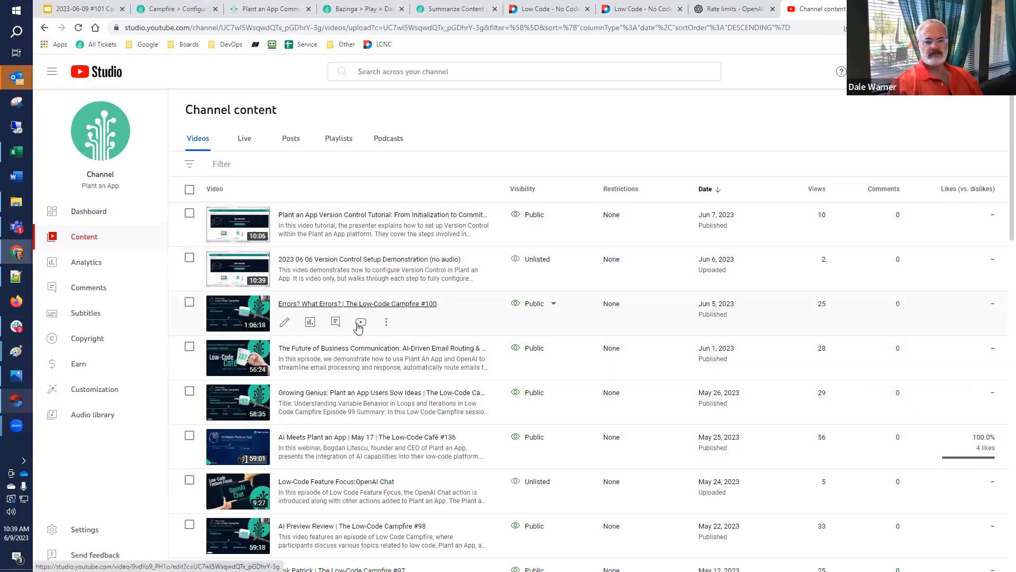
left_click(378, 305)
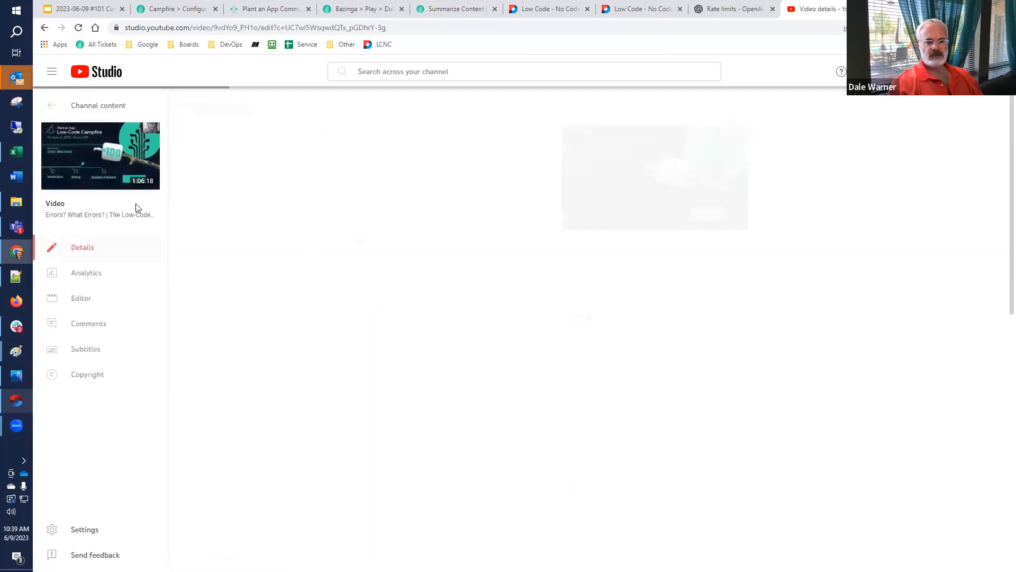
left_click(75, 139)
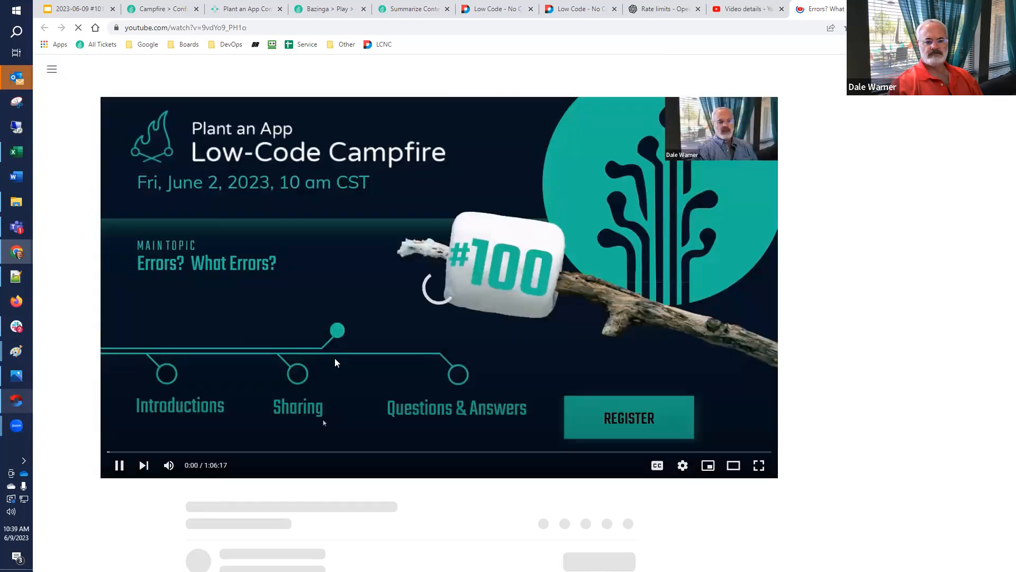
left_click(119, 465)
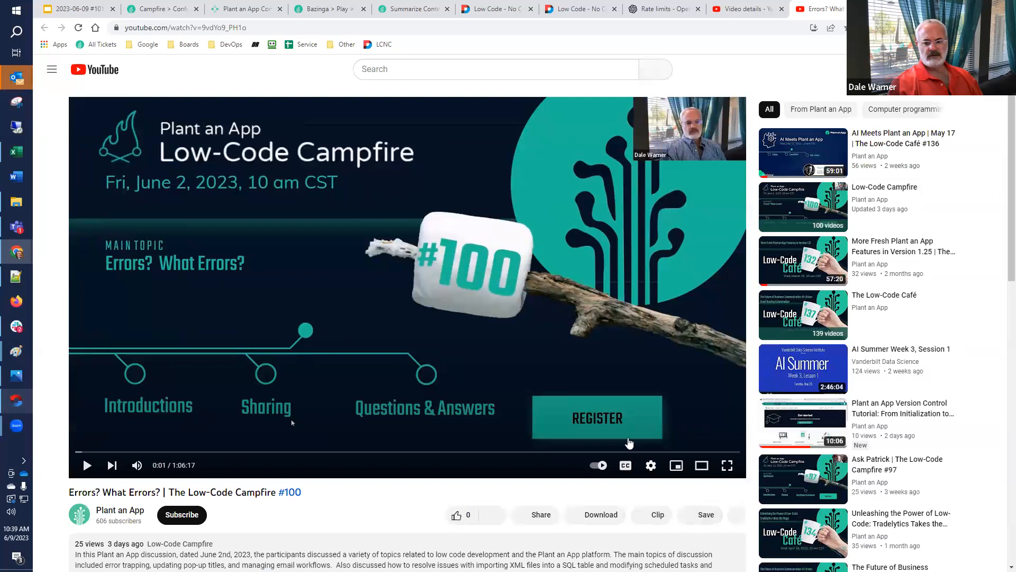
Show the transcript of the Low-Code Campfire #100 video
scroll(739, 418, "down", 2)
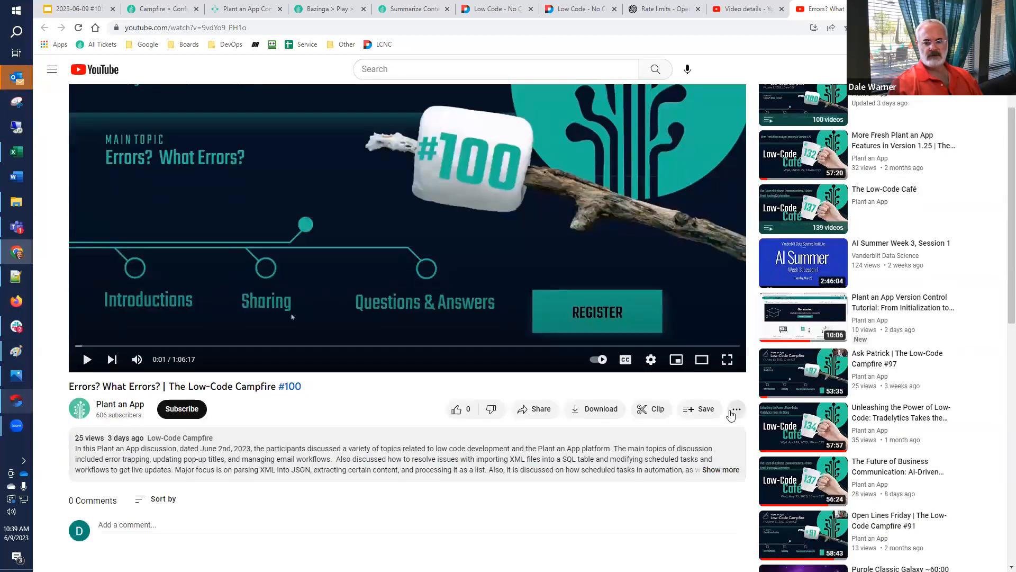
left_click(734, 412)
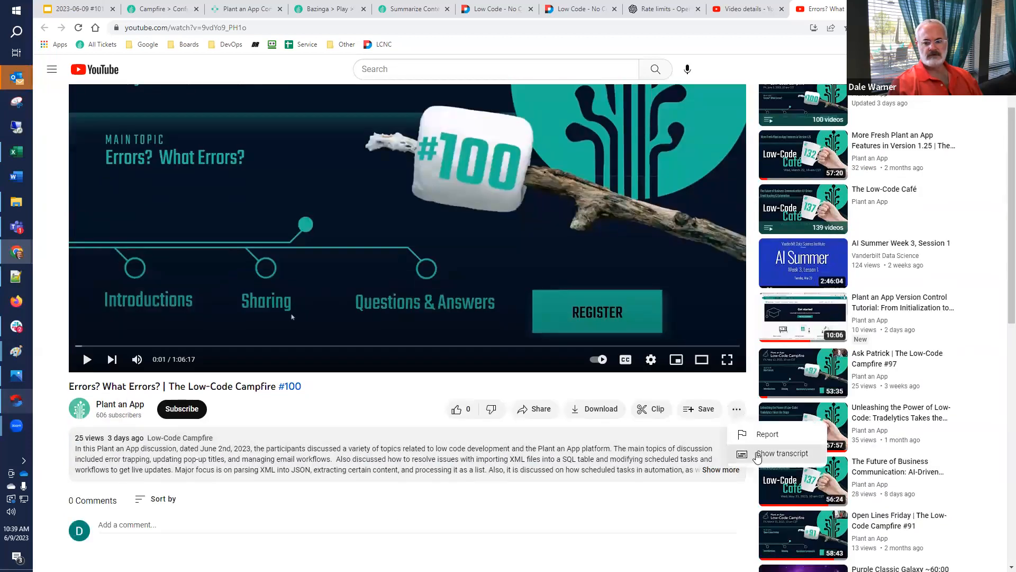
left_click(757, 455)
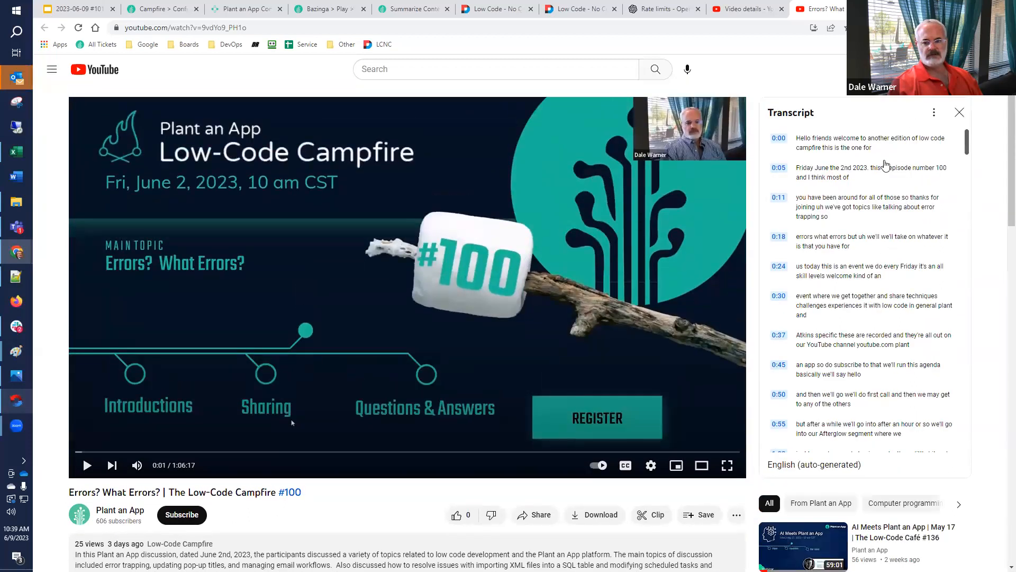
Select and copy the opening part of the video transcript, from 0:00 through the 9:45 entry
left_click_drag(970, 149, 915, 291)
scroll(914, 291, "up", 15)
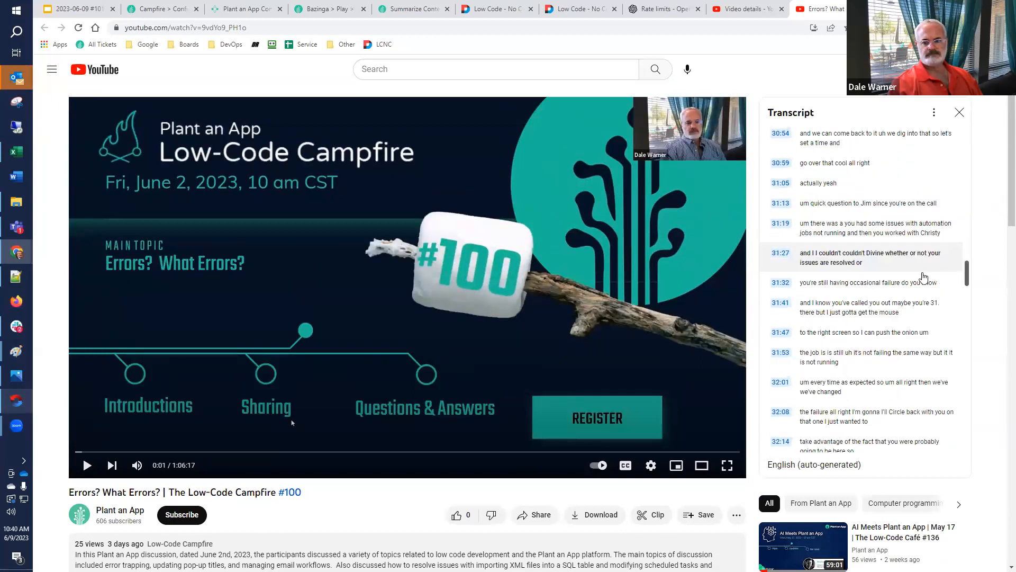
scroll(937, 265, "up", 3)
left_click_drag(966, 269, 960, 192)
left_click_drag(891, 297, 776, 139)
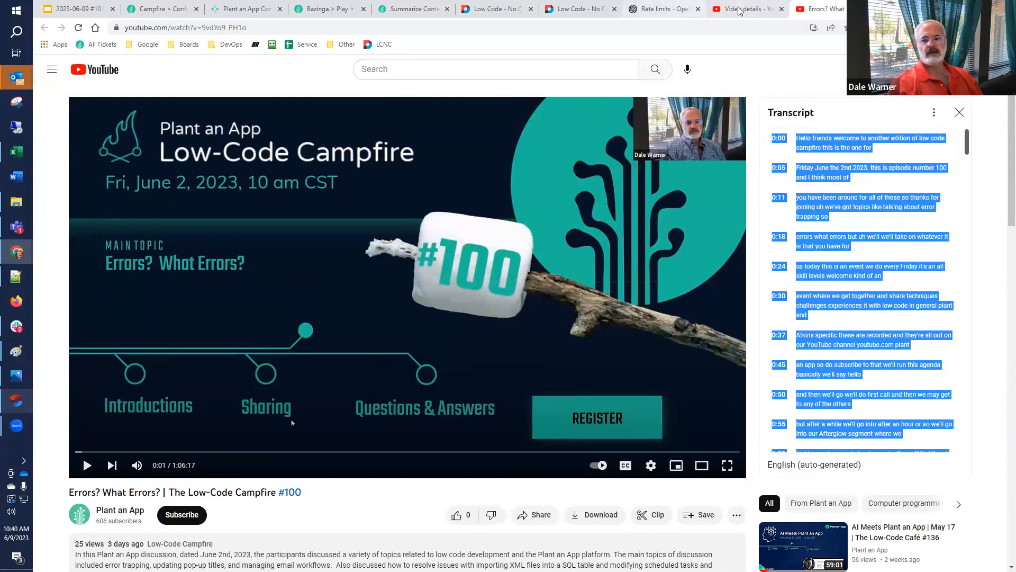
Paste the copied transcript into the Transcript field of the Bazinga form and process it
left_click(499, 11)
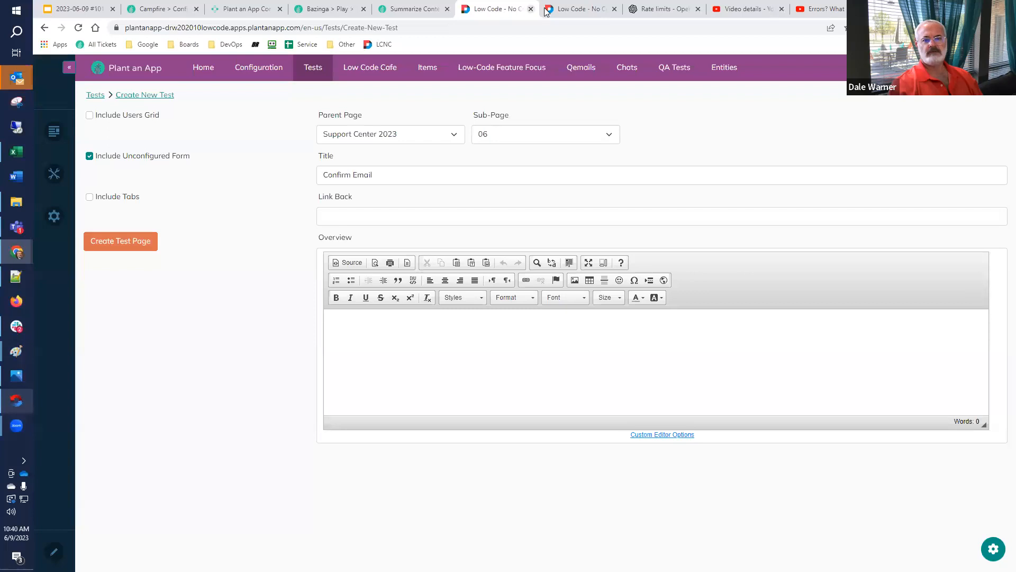
left_click(409, 9)
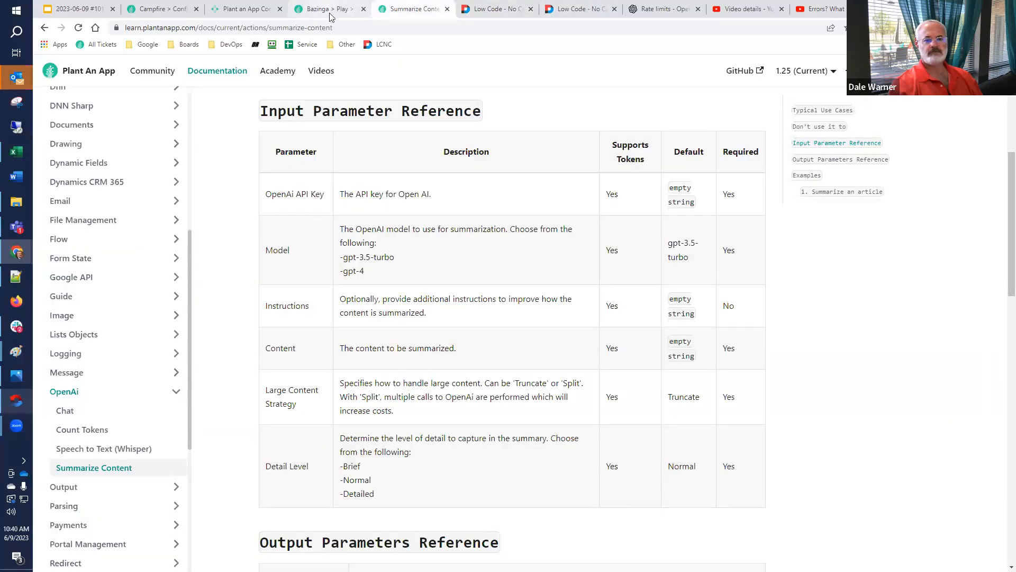
left_click(325, 10)
left_click(624, 161)
key("ctrl+v")
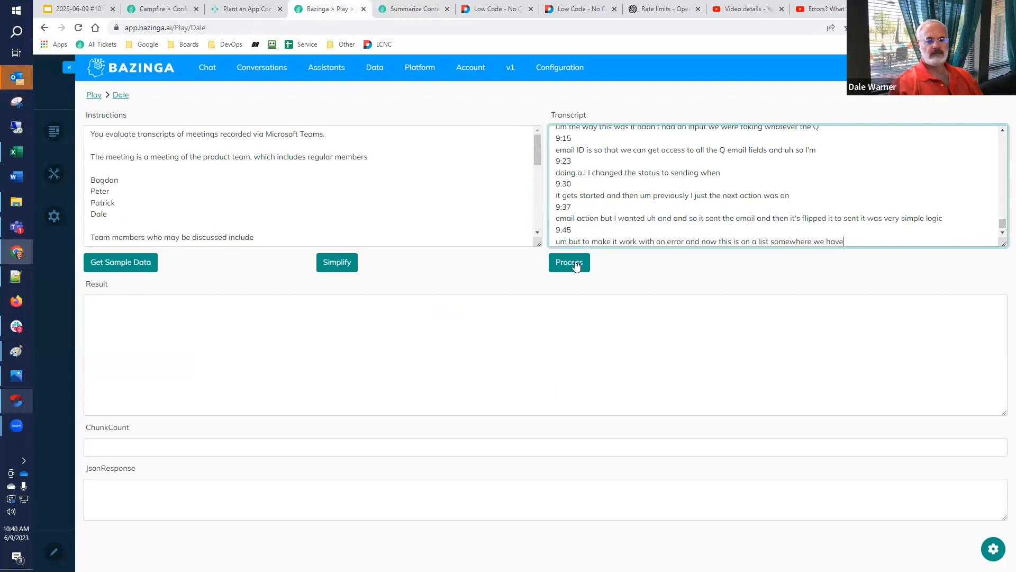
Compare the example output in Instructions with the Action Items in the Result, and enlarge the JsonResponse box to inspect the response
left_click_drag(535, 157, 546, 215)
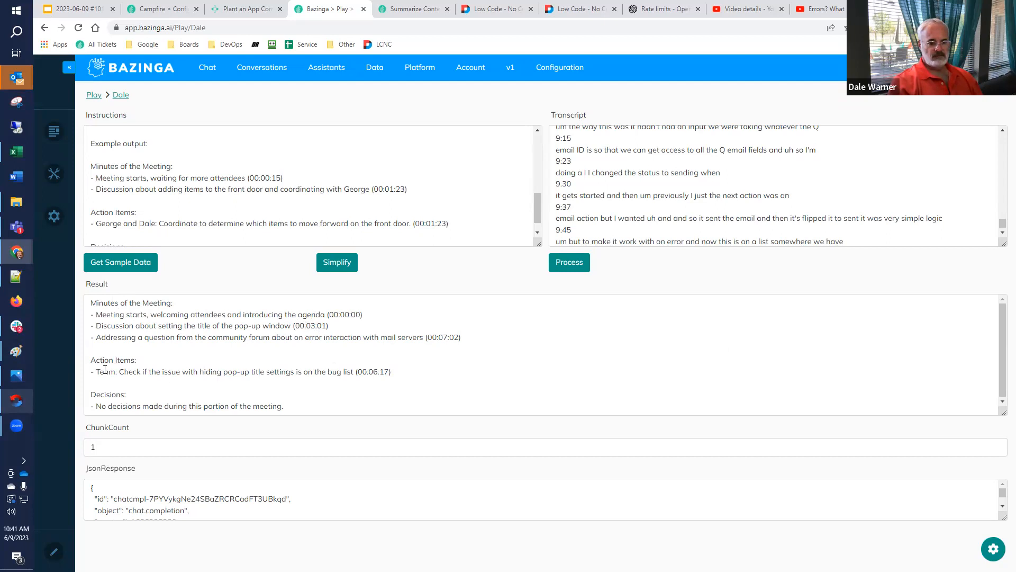
left_click_drag(105, 371, 393, 372)
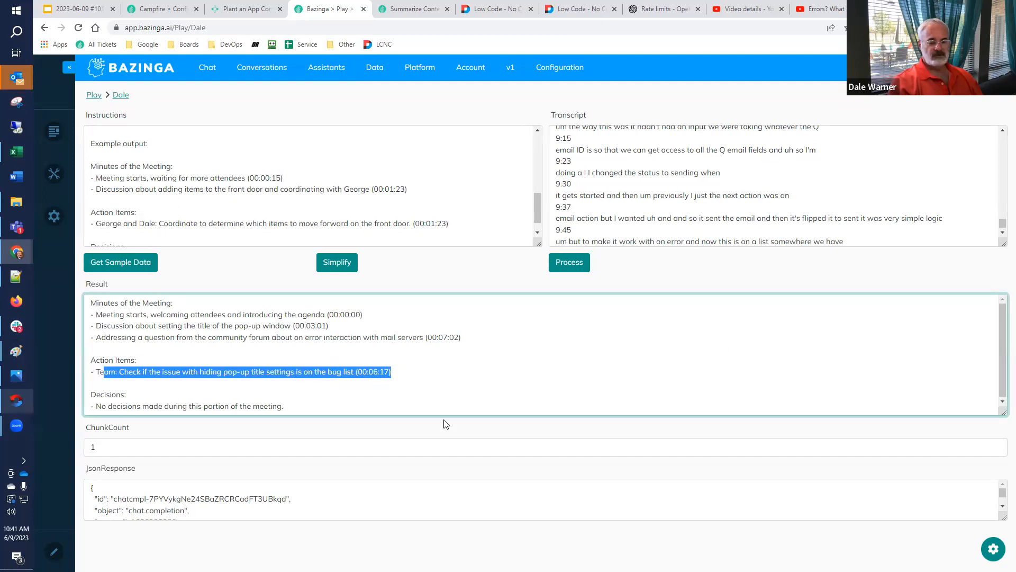
left_click(461, 388)
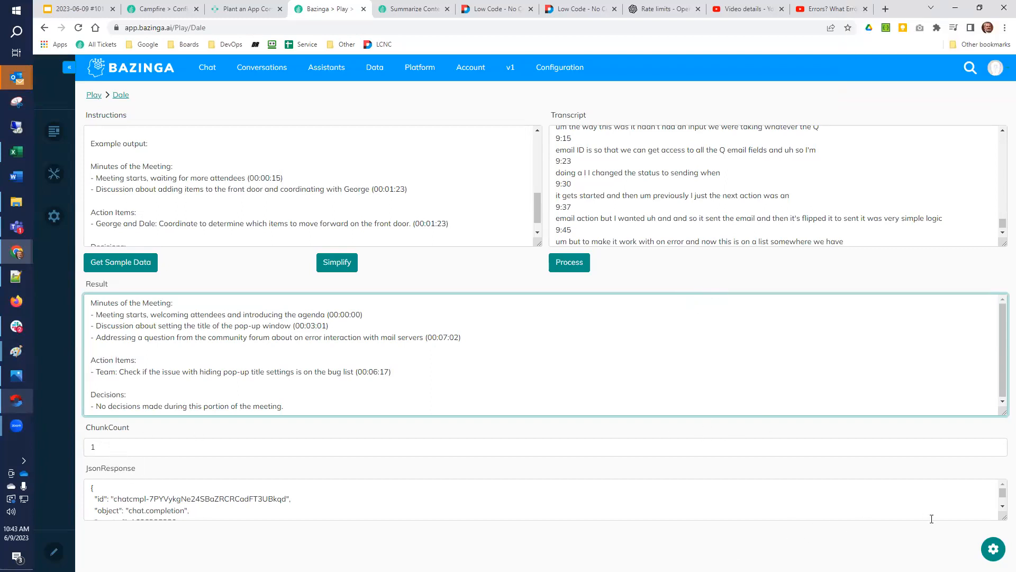
left_click_drag(1003, 517, 1001, 550)
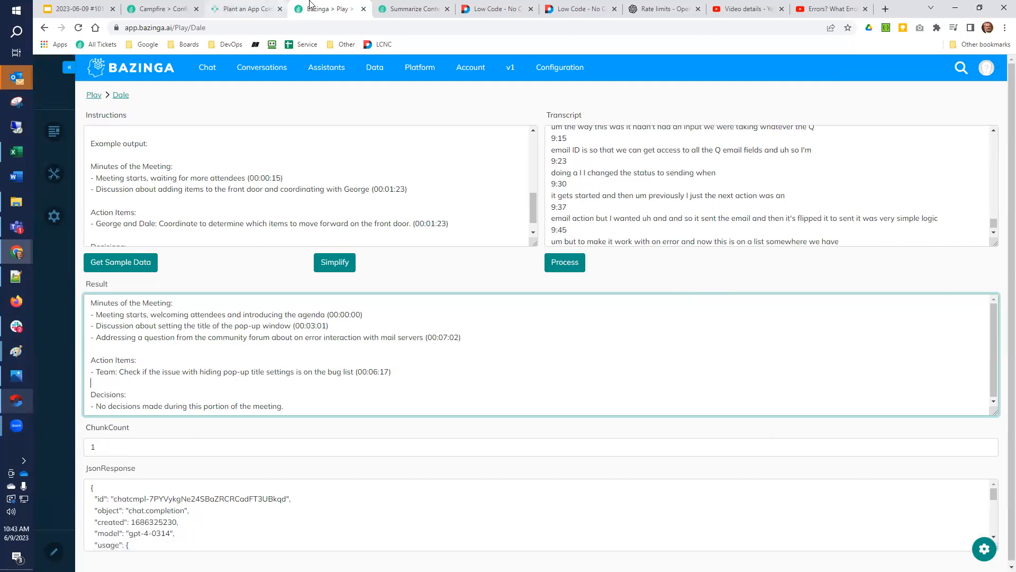
Revisit the ChatGPT topic slide and the Summarize Content documentation, and go to slide 13 of the Campfire presentation
left_click(74, 10)
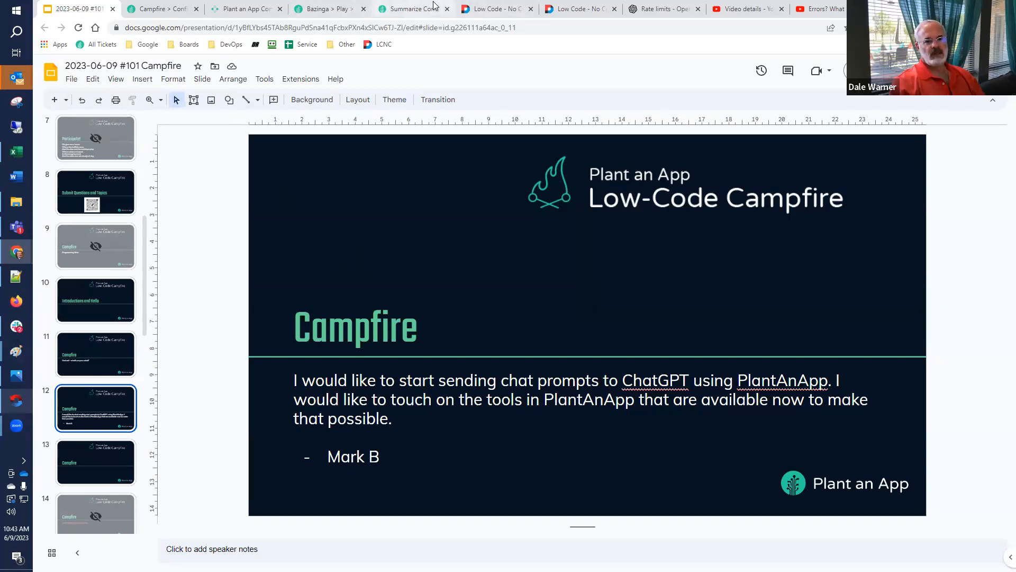
left_click(412, 9)
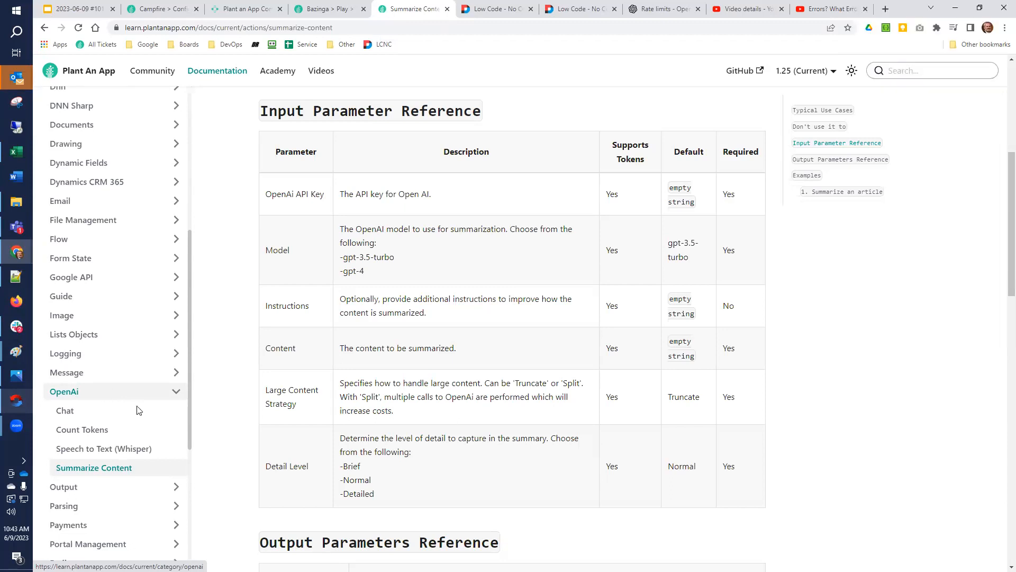
left_click(83, 7)
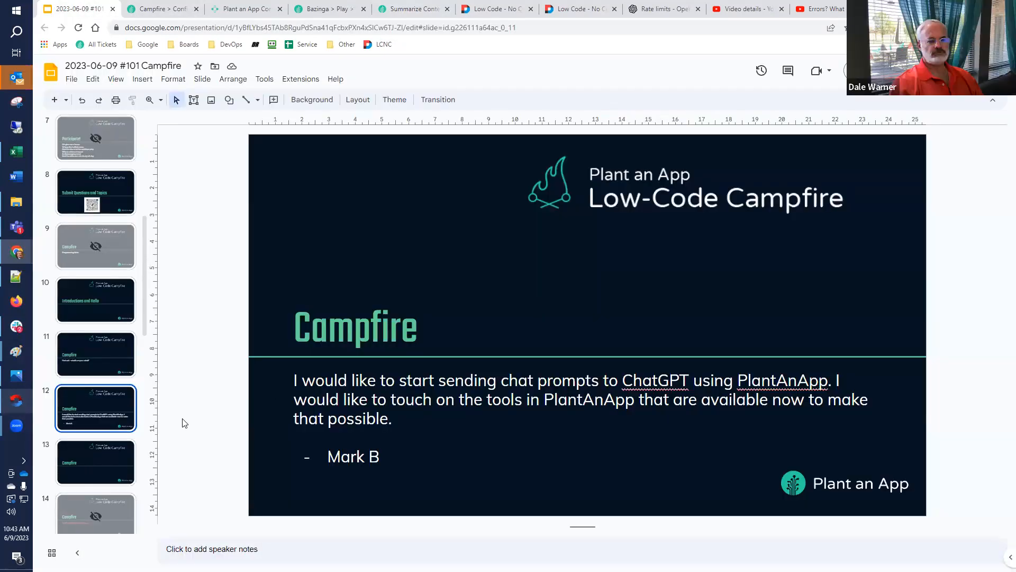
left_click(126, 449)
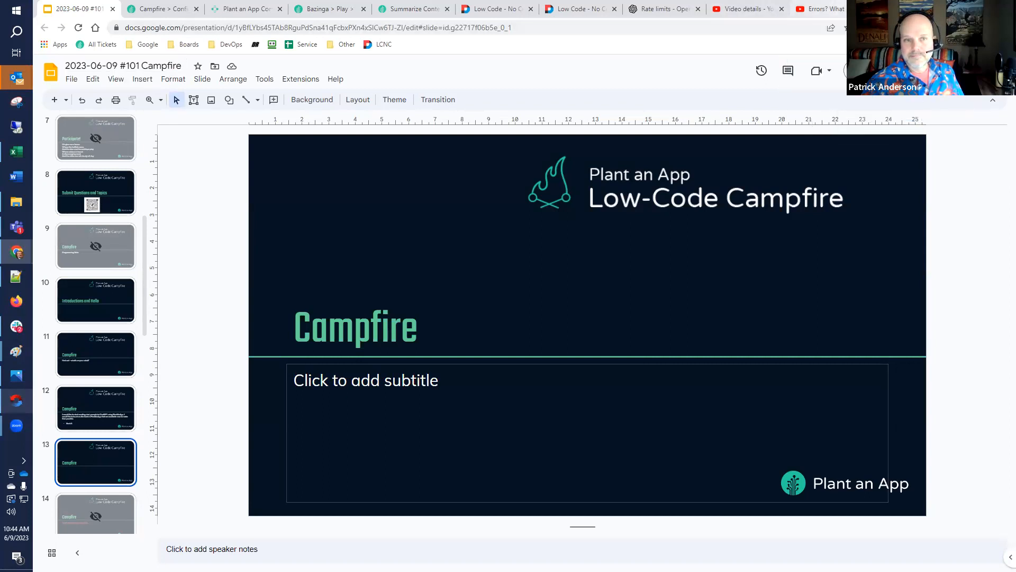
Close the two YouTube tabs and the OpenAI Rate limits tab
left_click(865, 9)
left_click(865, 9)
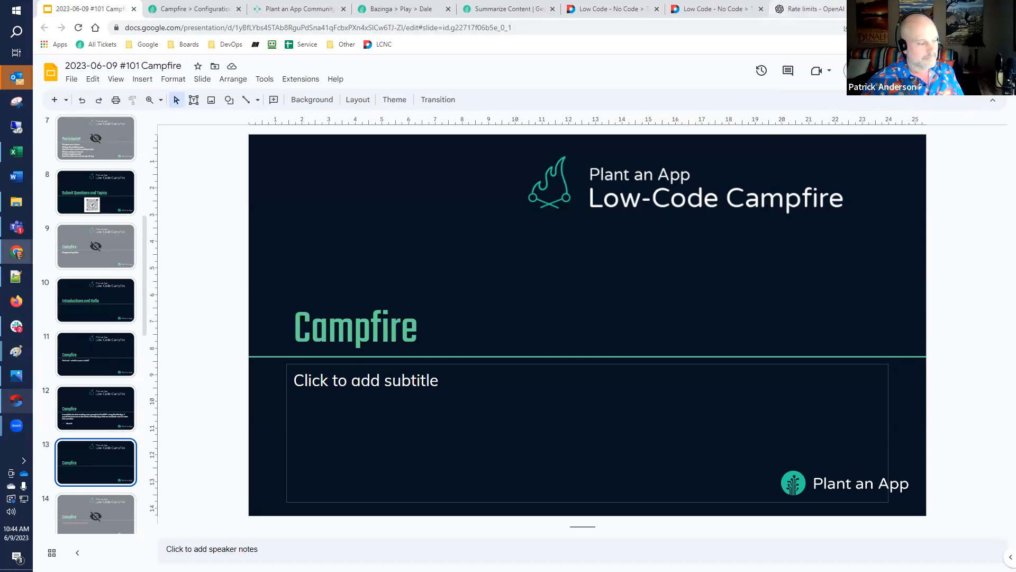
left_click(865, 9)
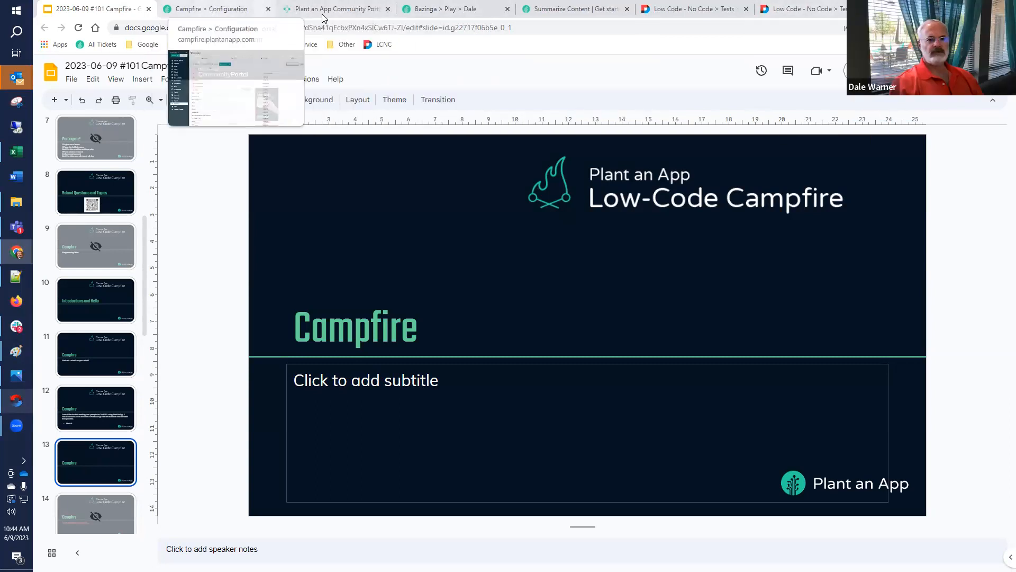
View the Feature Requests page of the Plant an App Community Portal and return to the Campfire slides
left_click(341, 9)
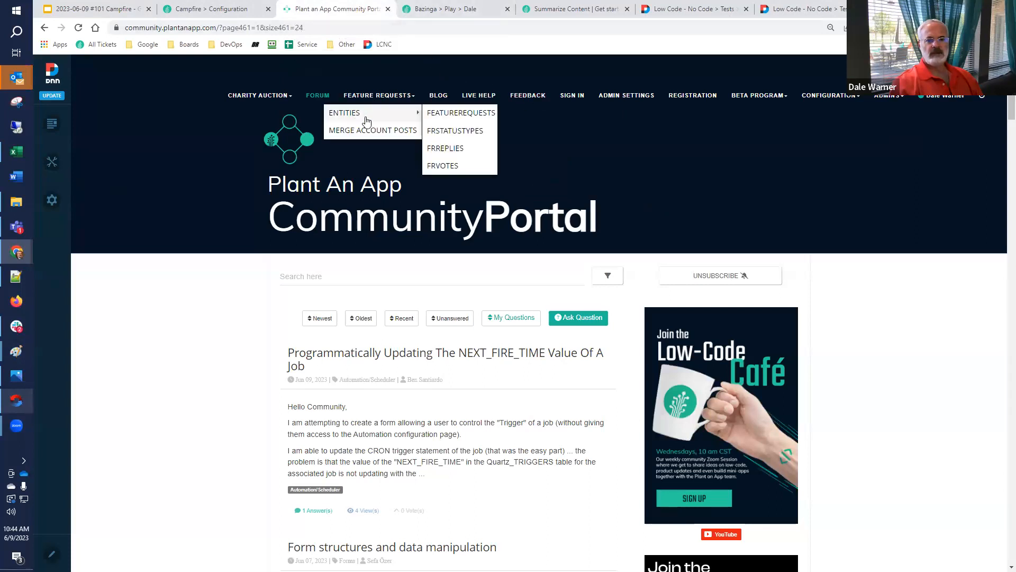
left_click(389, 98)
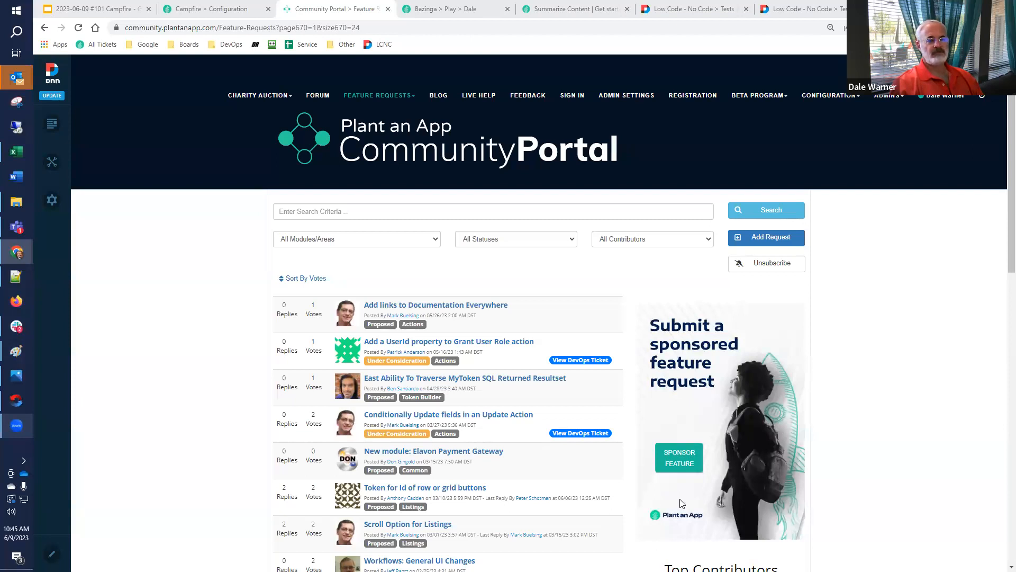
left_click(129, 9)
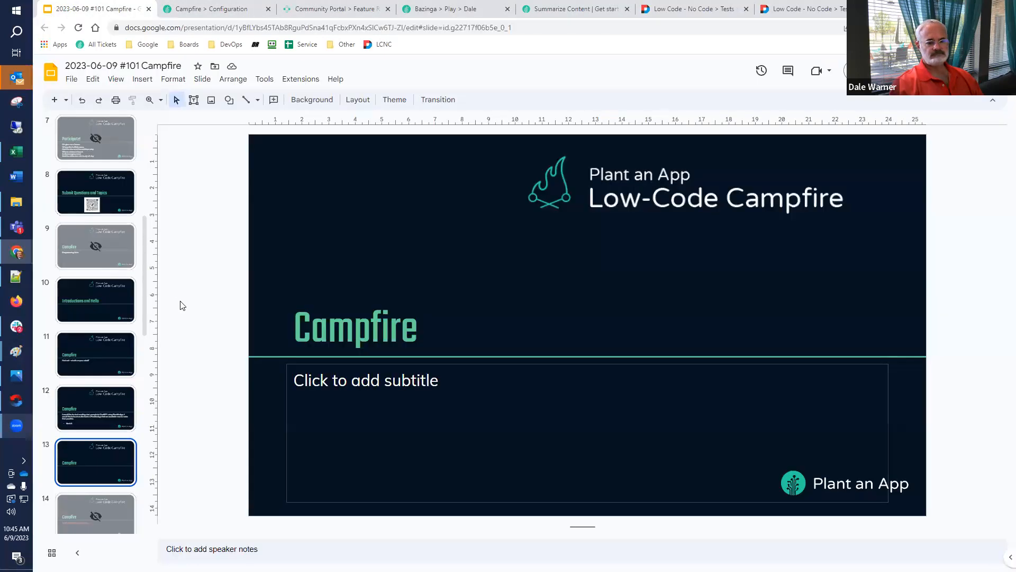
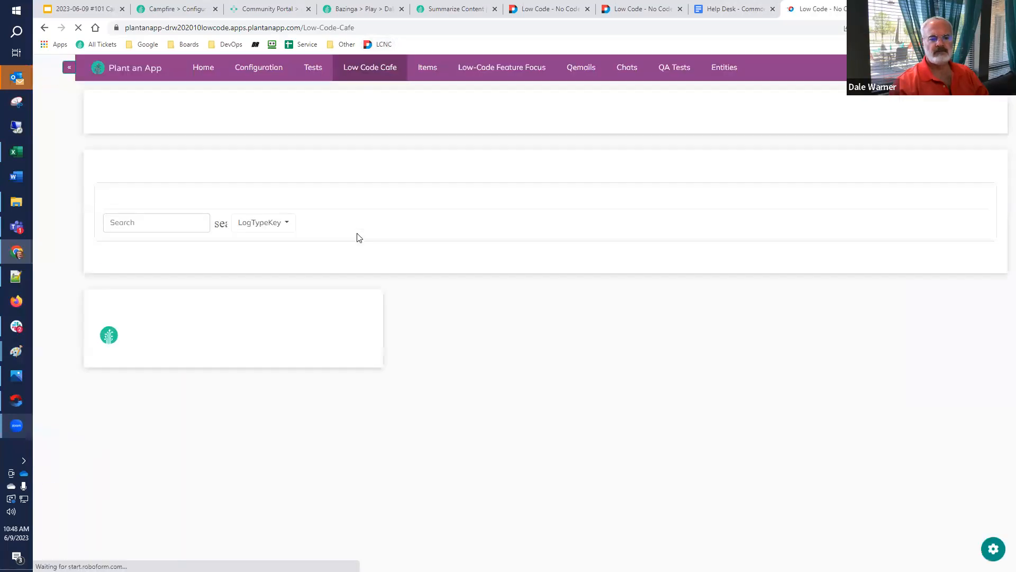
Open the Create New Test form under Tests and include a users grid on the test page
mouse_move(383, 69)
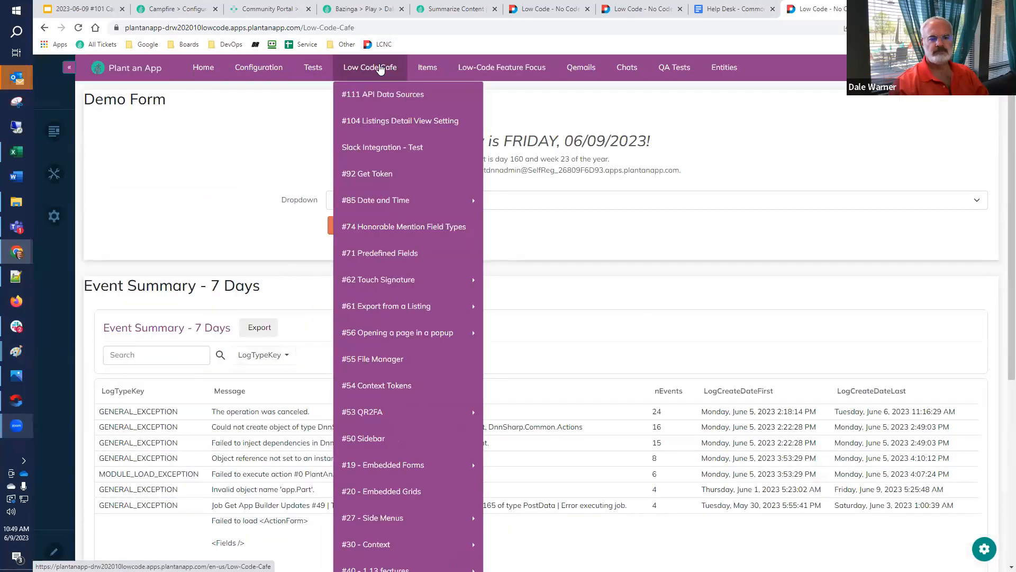
mouse_move(313, 68)
mouse_move(315, 122)
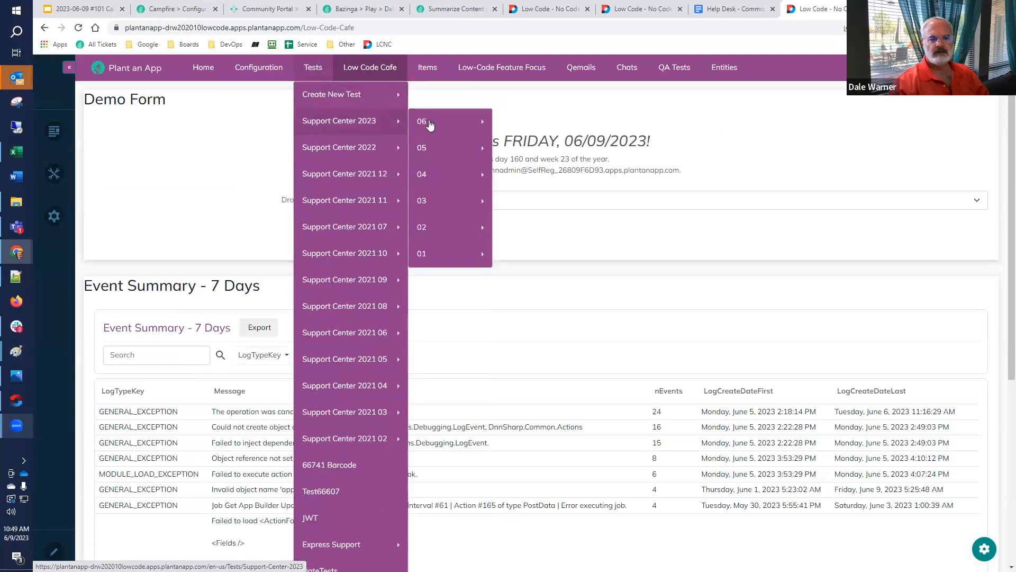
mouse_move(431, 122)
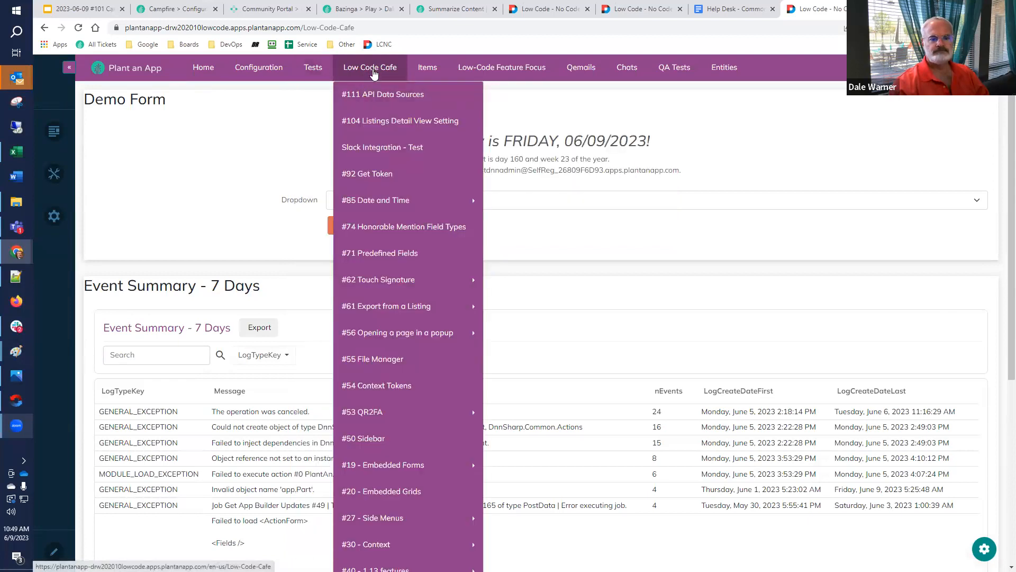
left_click(325, 96)
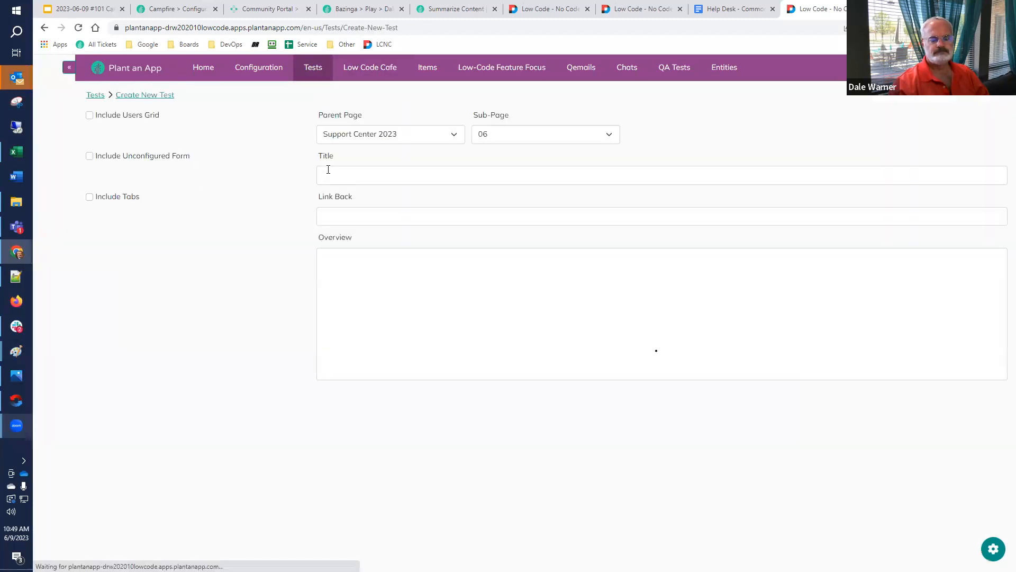
left_click(90, 115)
Title the test page "Process Filtered Listing", create it, and close the tab holding the creation form
left_click(366, 175)
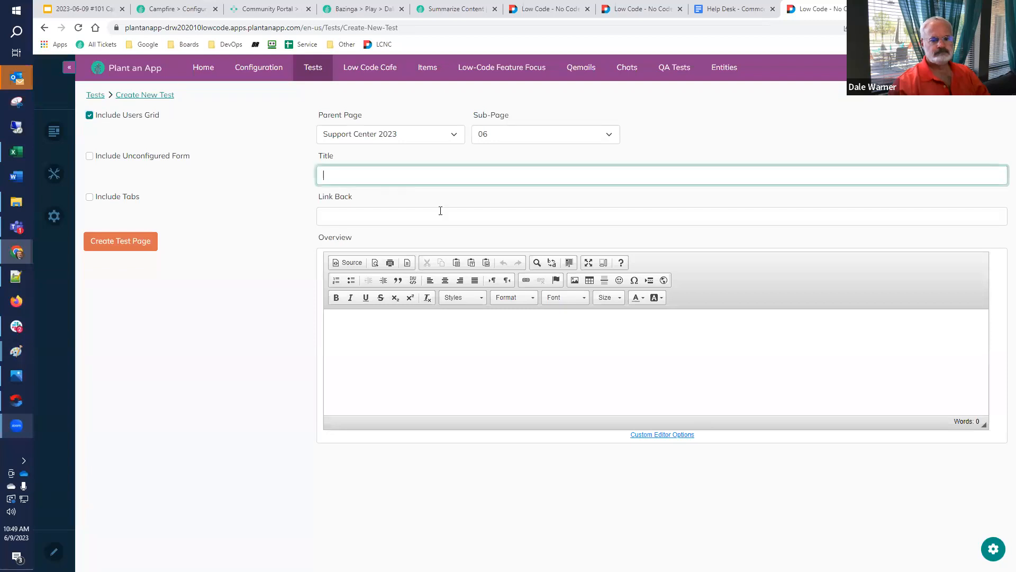
type("Filtered Action")
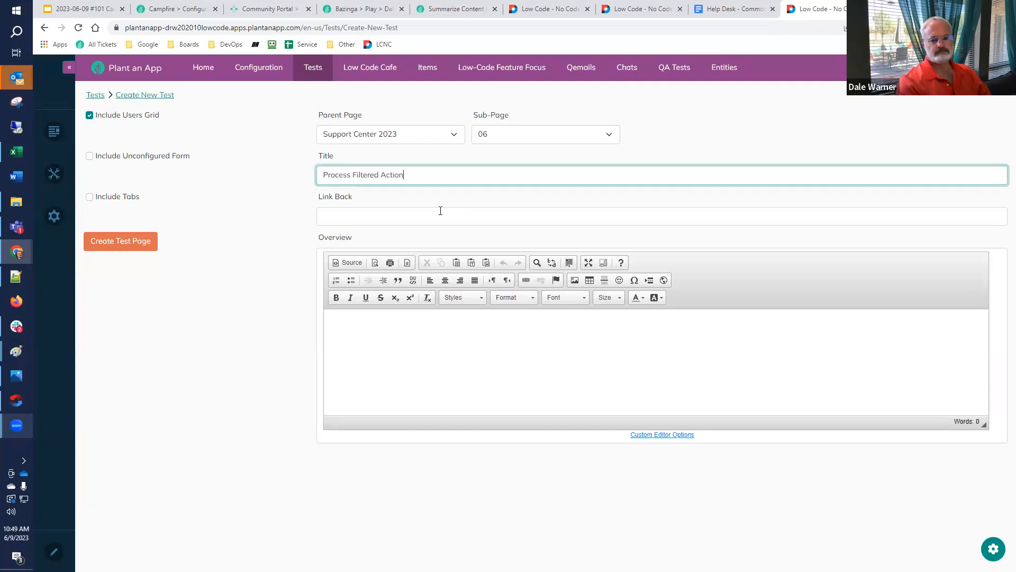
key("BackSpace")
key("BackSpace")
key("BackSpace")
key("BackSpace")
key("BackSpace")
key("BackSpace")
type("Listing")
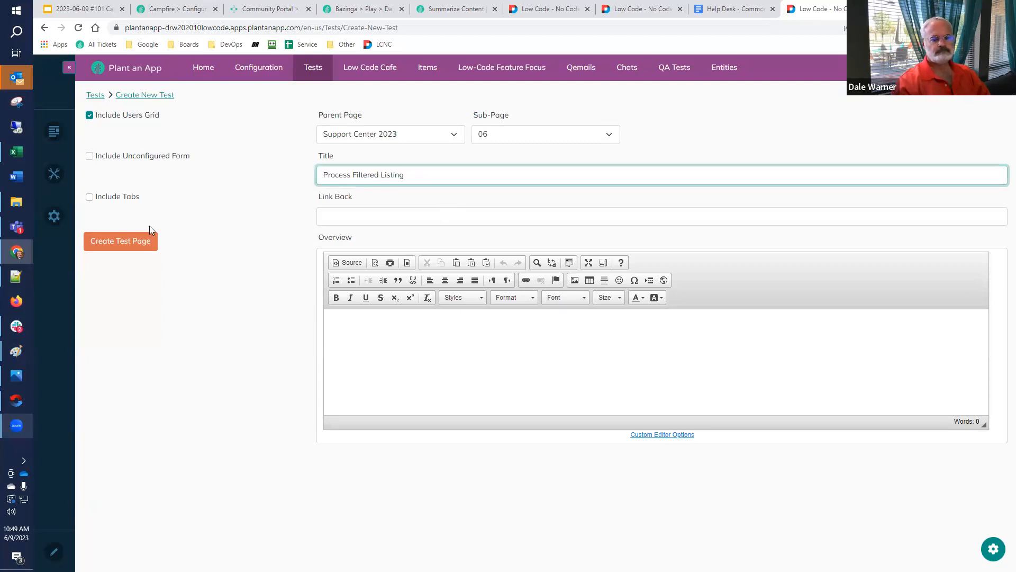
left_click(132, 242)
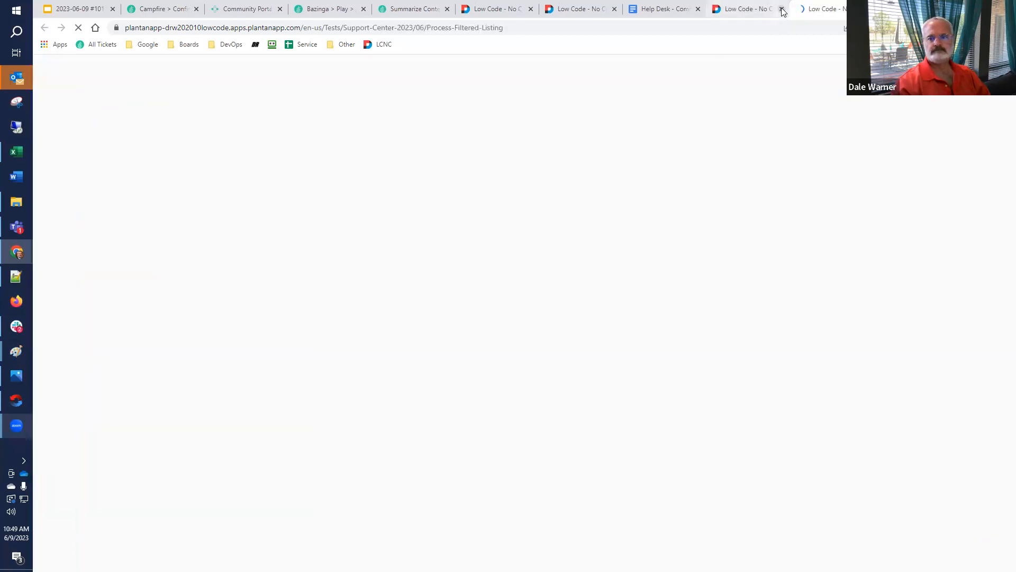
left_click(783, 9)
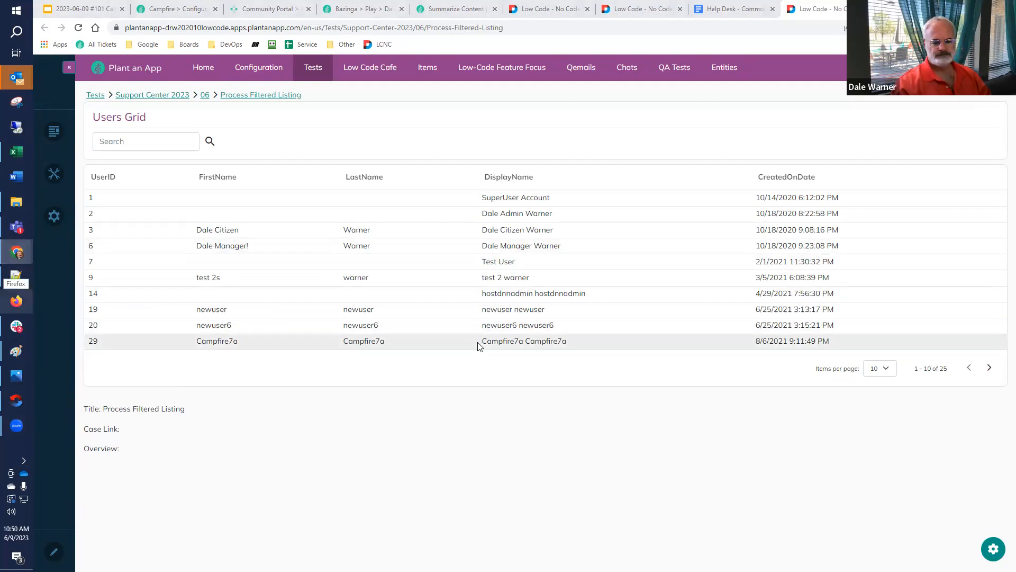
Make the LastName field filterable in the Users Grid listing configuration and return to the refreshed page
left_click(993, 549)
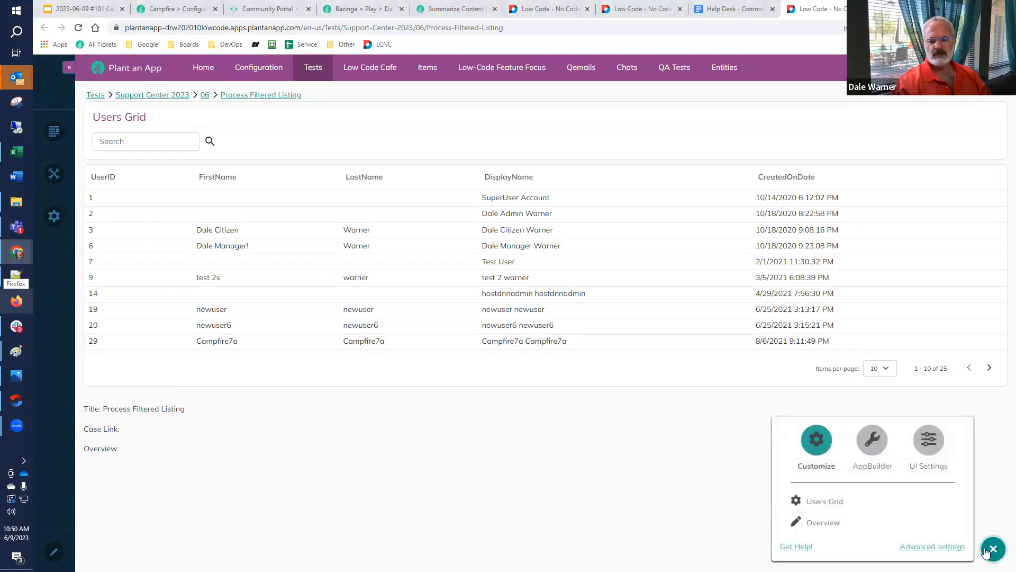
left_click(835, 502)
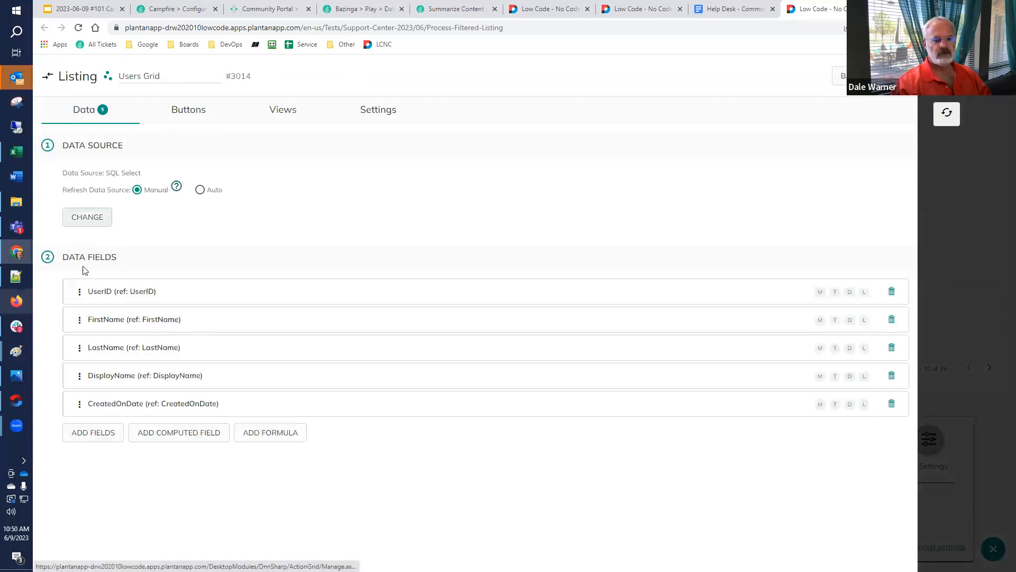
left_click(102, 348)
scroll(256, 350, "down", 3)
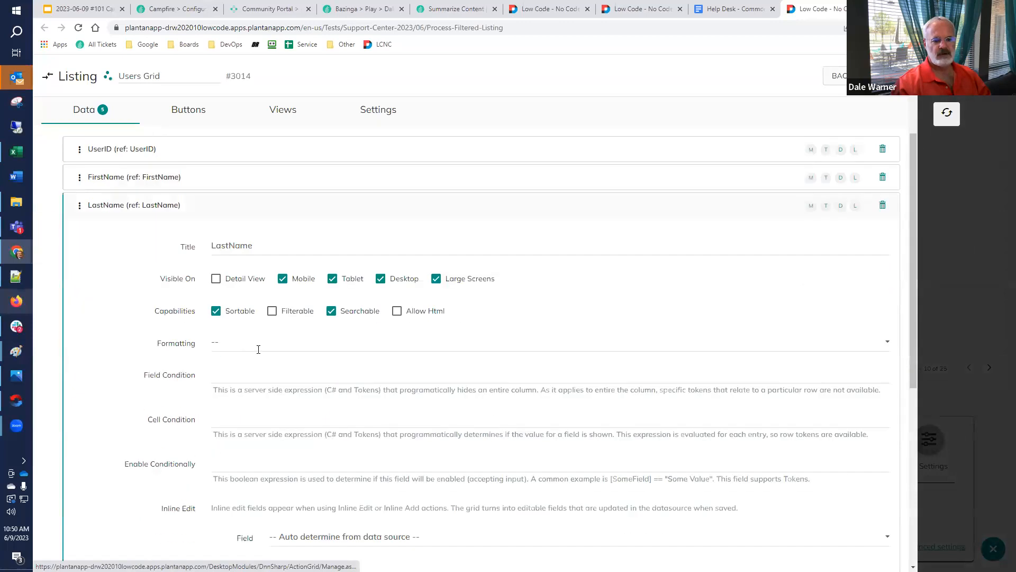
left_click(272, 295)
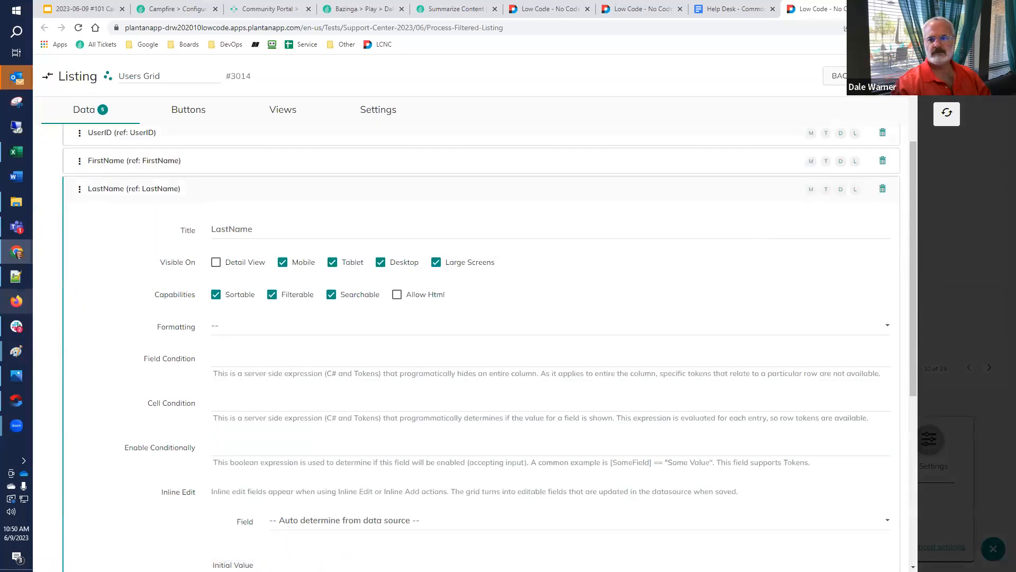
left_click(947, 113)
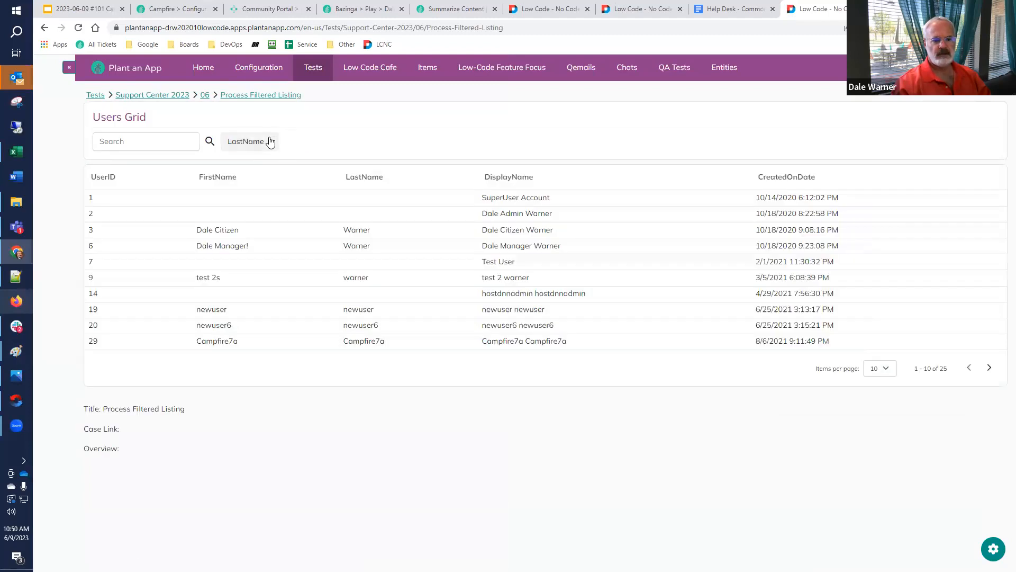
Filter the Users Grid by the presenter's last name using the LastName filter
left_click(268, 141)
scroll(245, 296, "down", 2)
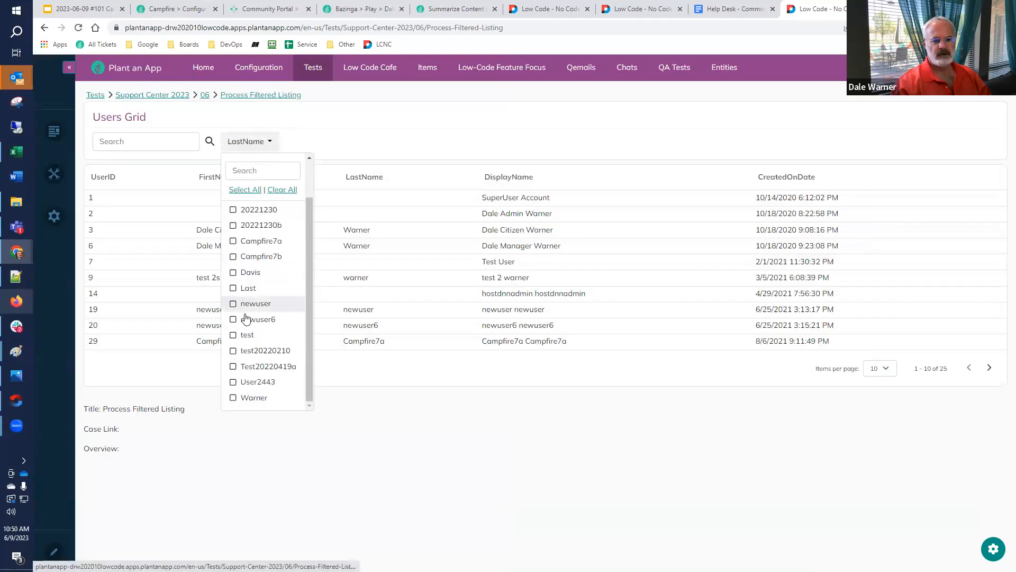
left_click(232, 398)
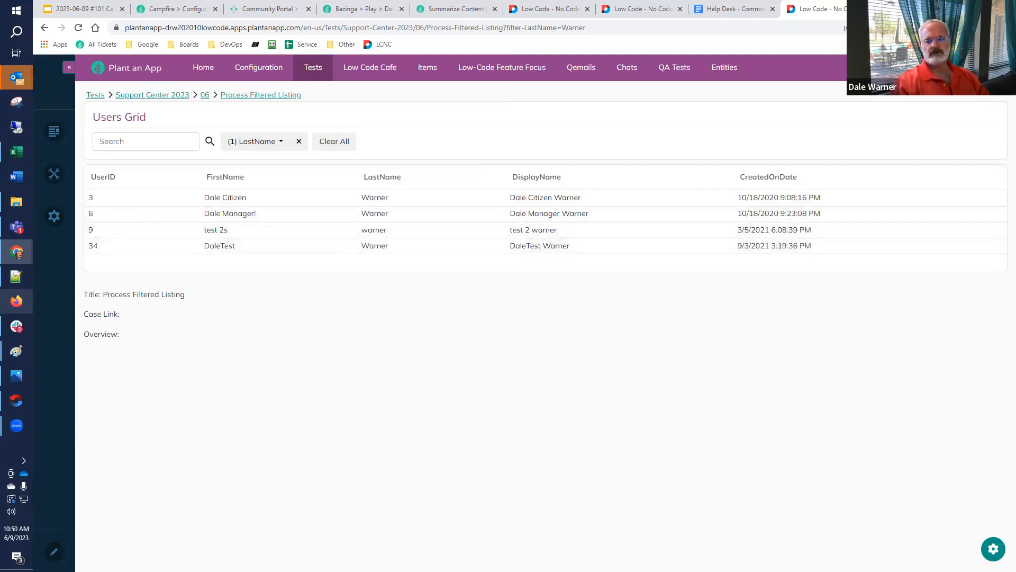
Add a root button titled "Log My Filtering" to the Users Grid listing
left_click(993, 549)
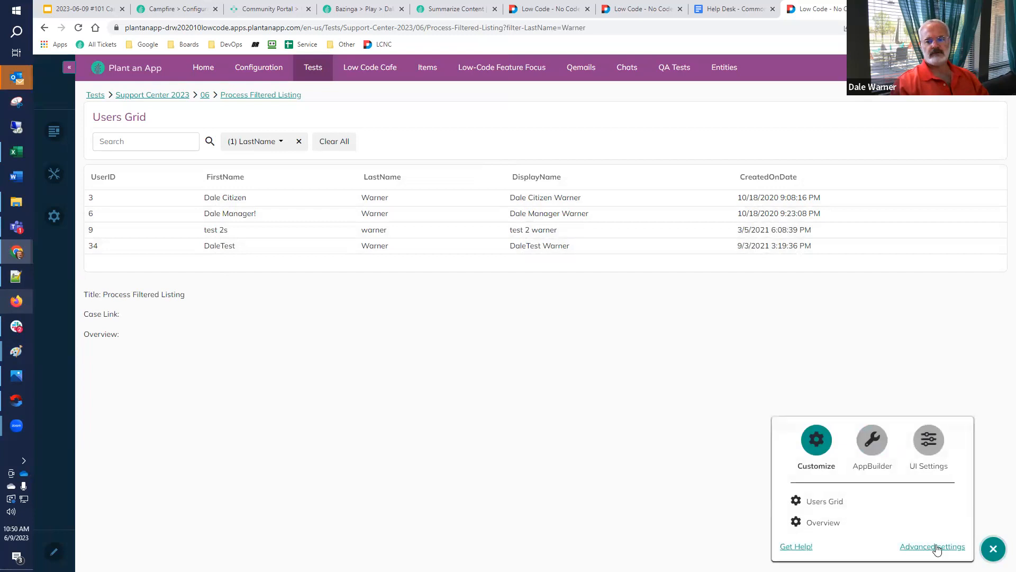
left_click(825, 503)
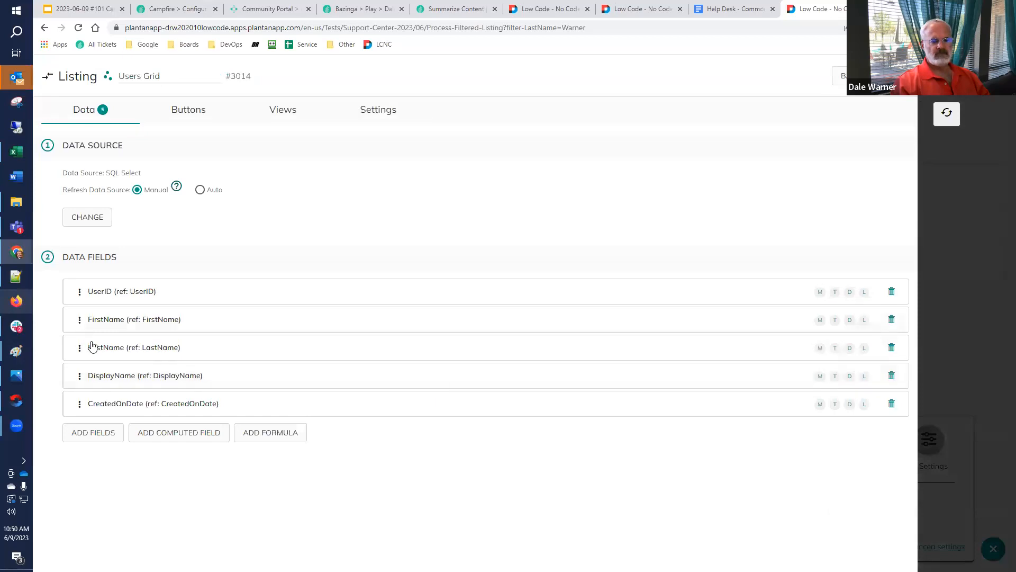
left_click(186, 112)
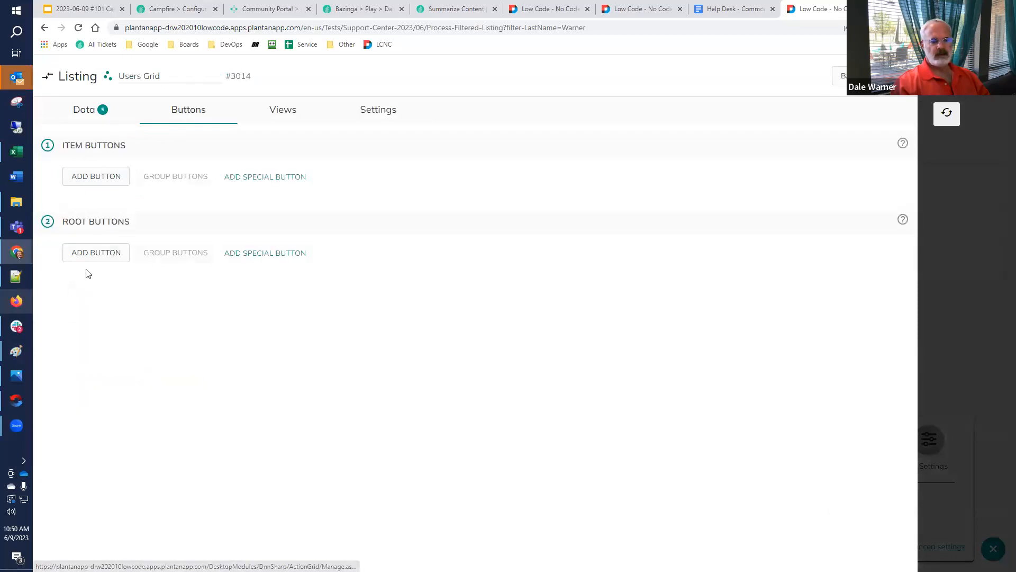
left_click(97, 255)
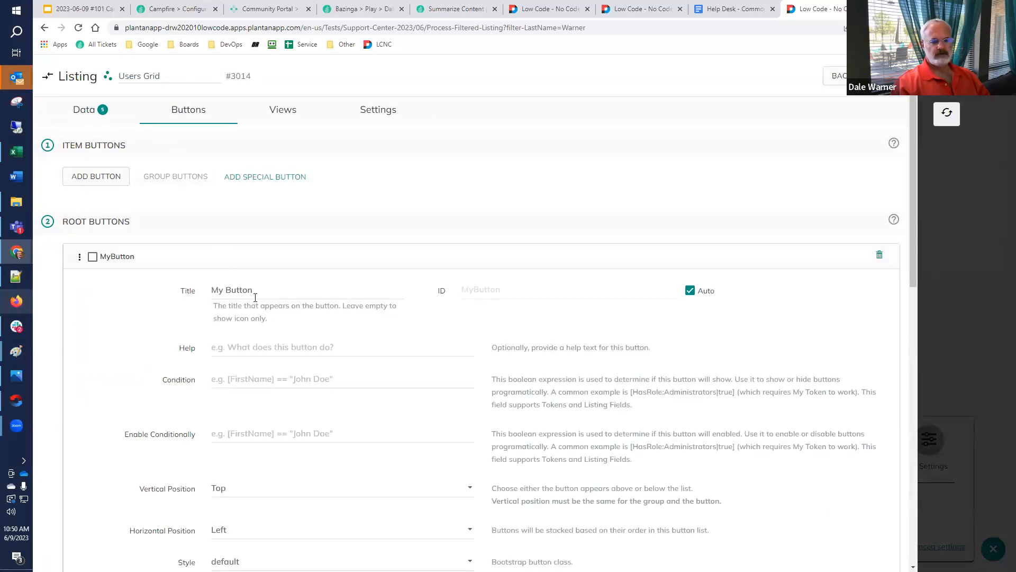
triple_click(211, 283)
type("Lo")
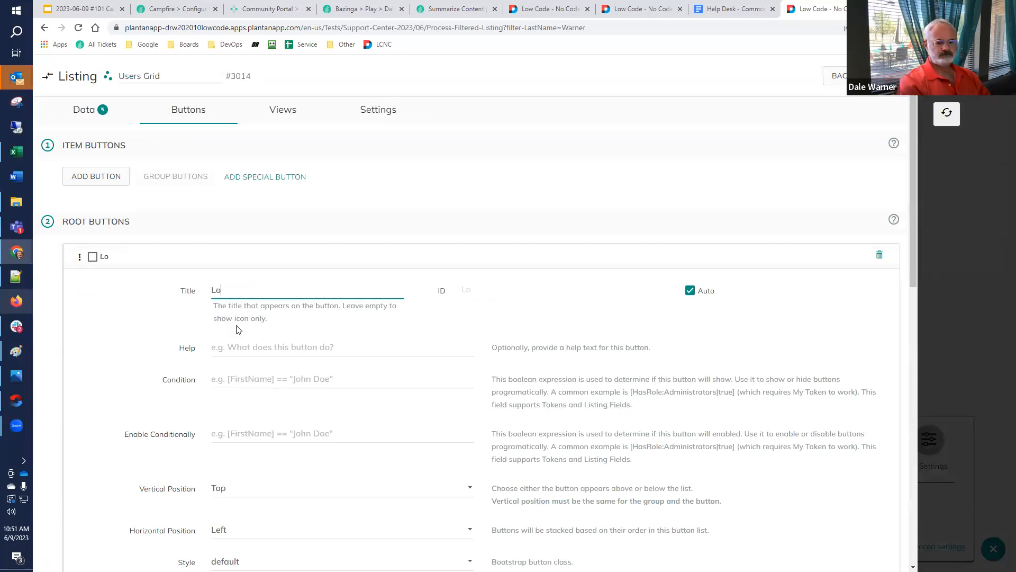
type("g My S")
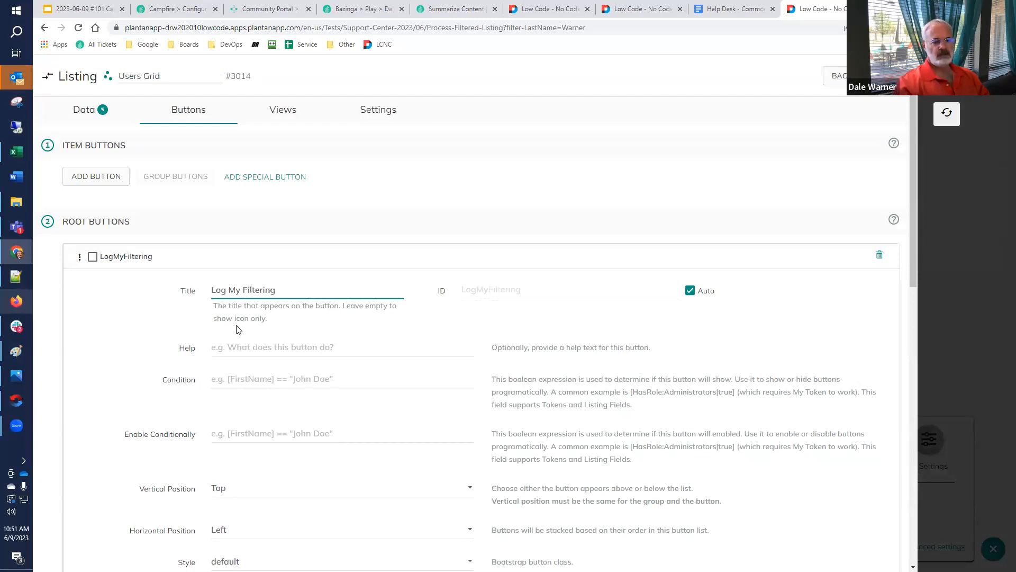
Set the Log My Filtering button's style to primary
scroll(228, 320, "down", 3)
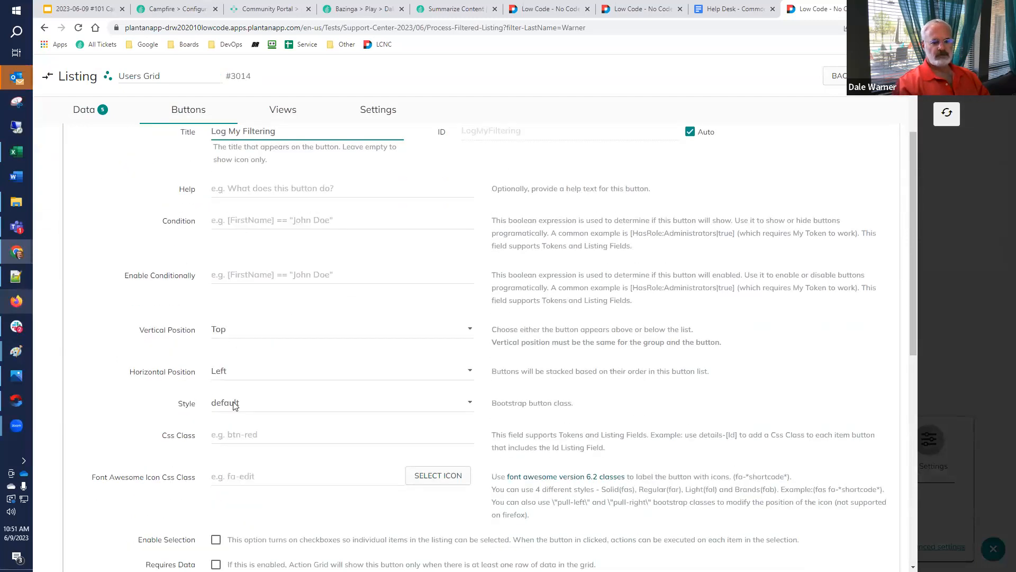
left_click(241, 404)
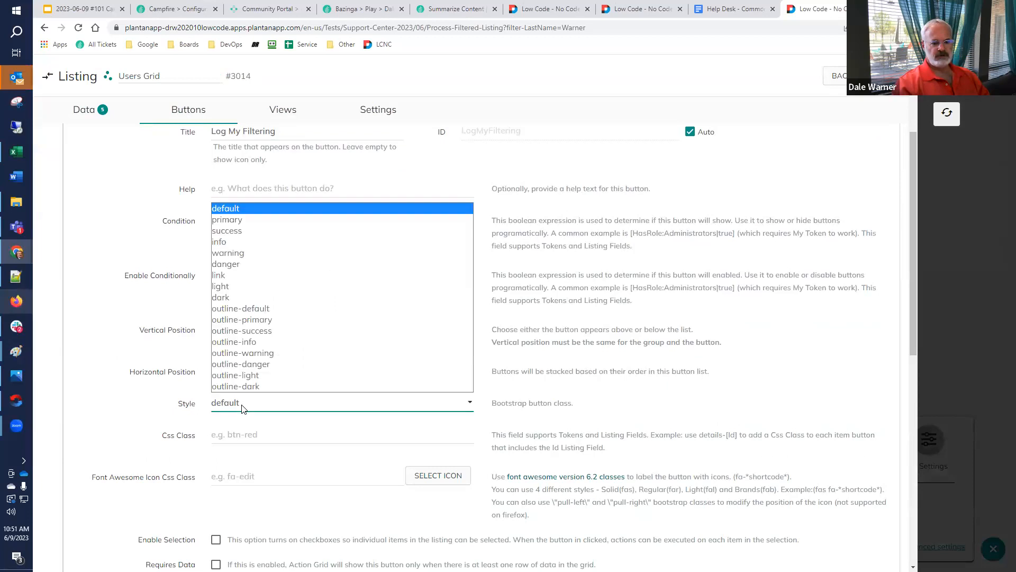
left_click(232, 220)
Copy the default entity name ActionGridEntry from the Help Desk document's Action Grid - Selected Items entry and return to the listing configuration
scroll(175, 296, "down", 4)
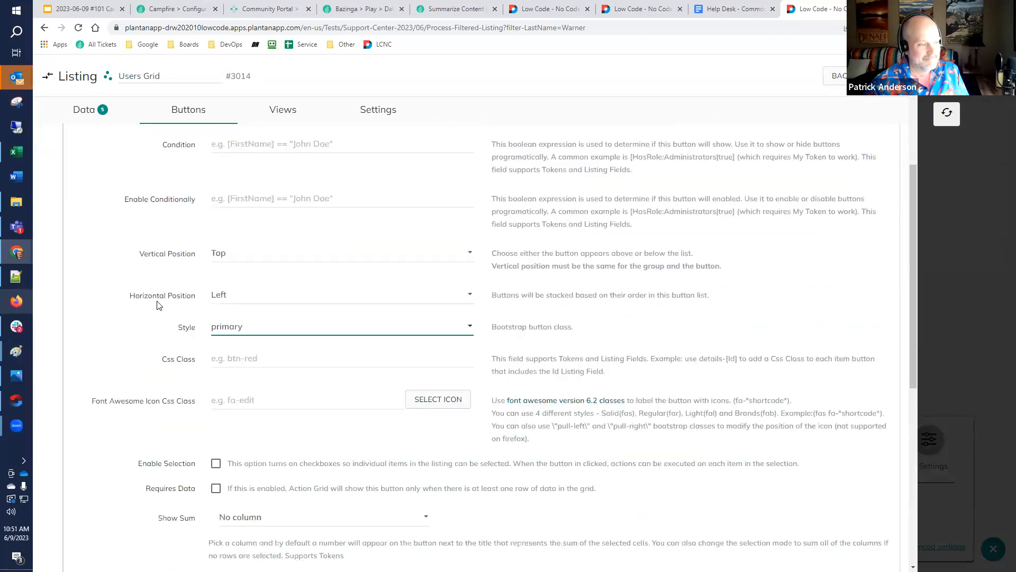
scroll(201, 337, "down", 5)
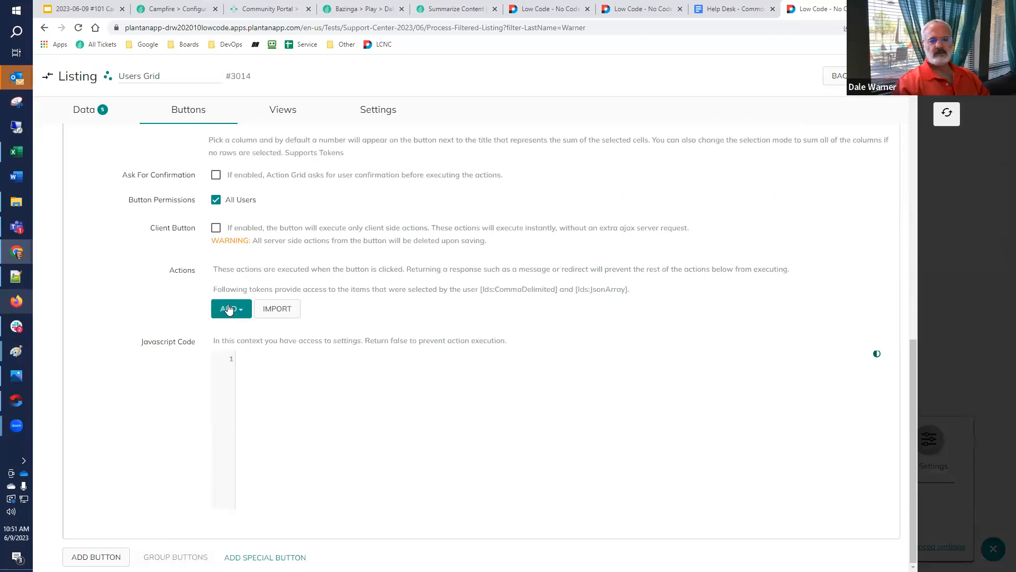
left_click(722, 13)
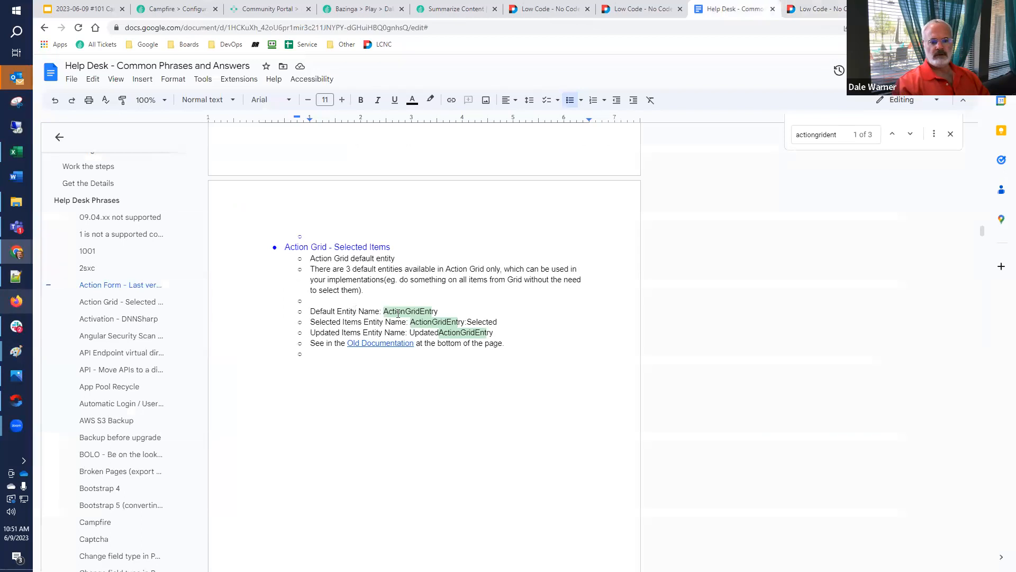
double_click(426, 312)
key("ctrl+c")
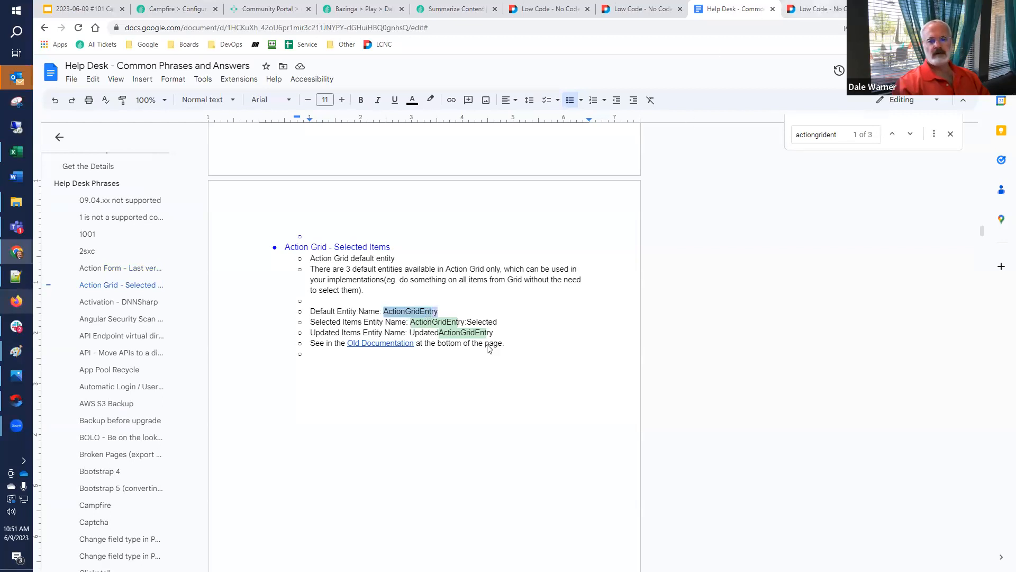
left_click(809, 10)
Add an Execute Actions for each List Entry action to the Log My Filtering button
left_click(229, 308)
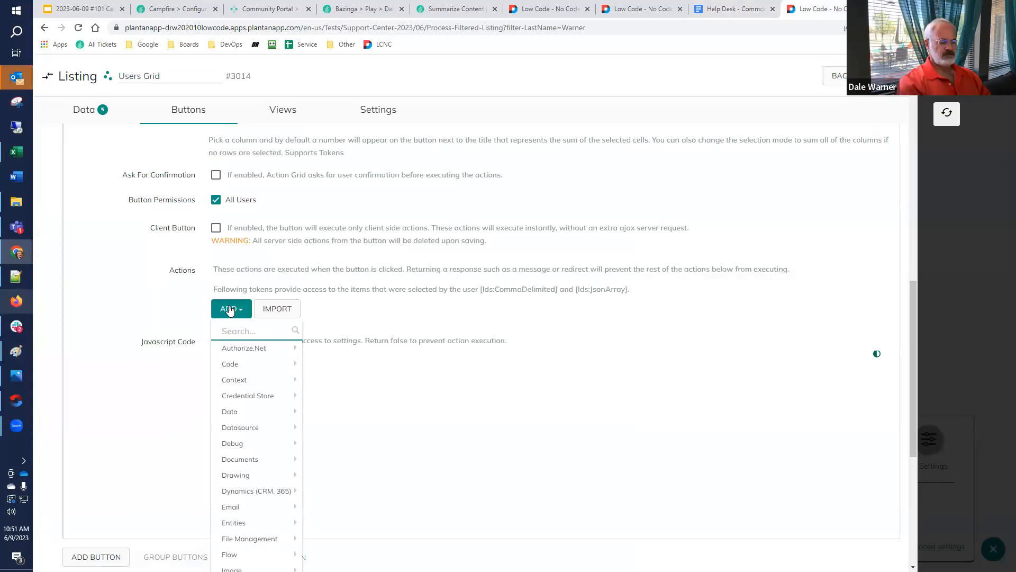
type("for each")
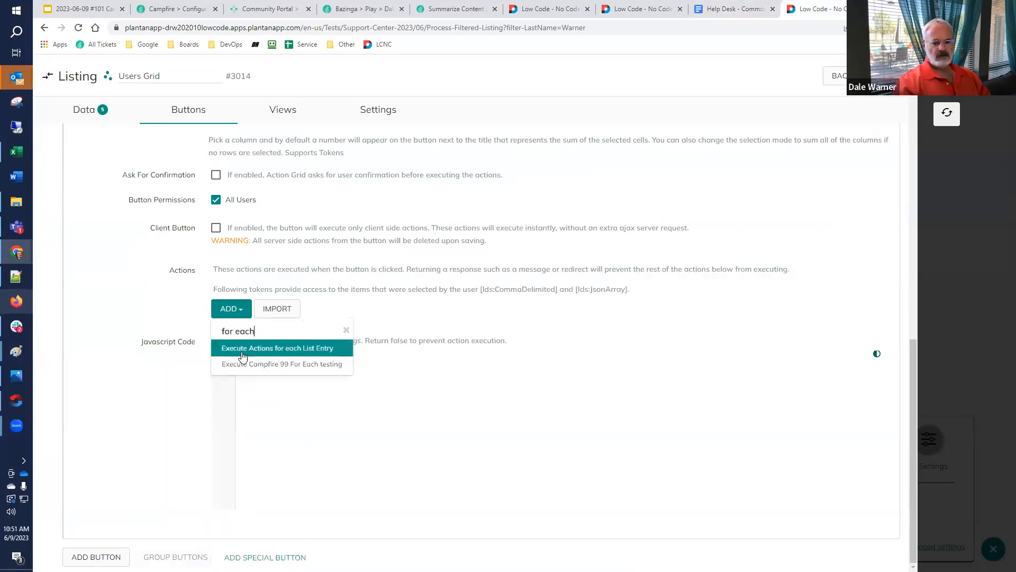
left_click(246, 350)
scroll(193, 342, "down", 5)
scroll(194, 345, "down", 3)
scroll(194, 345, "up", 3)
scroll(194, 345, "up", 4)
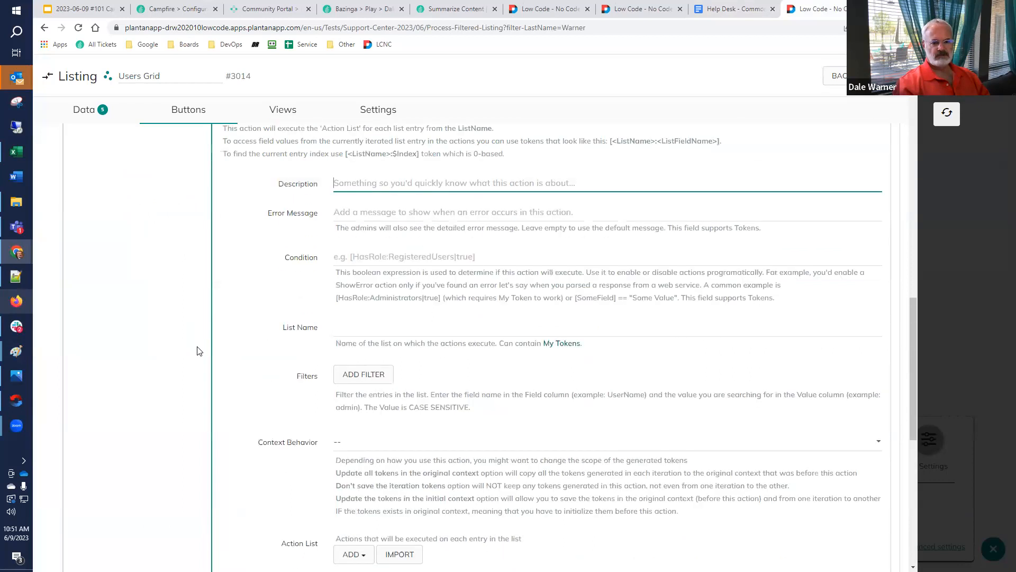
Set the for-each action's List Name to ActionGridEntry
scroll(198, 350, "down", 1)
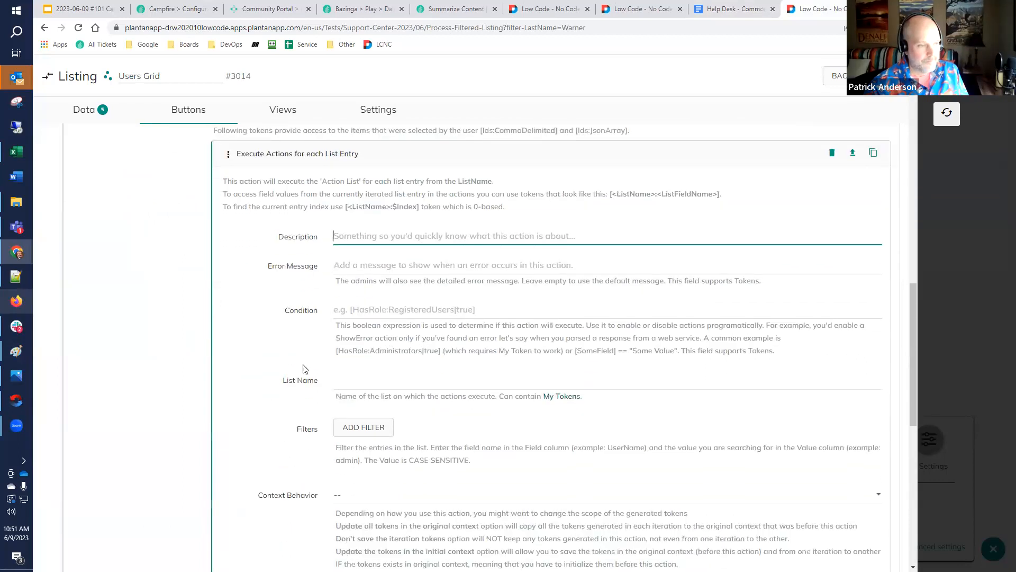
left_click(326, 377)
key("ctrl+v")
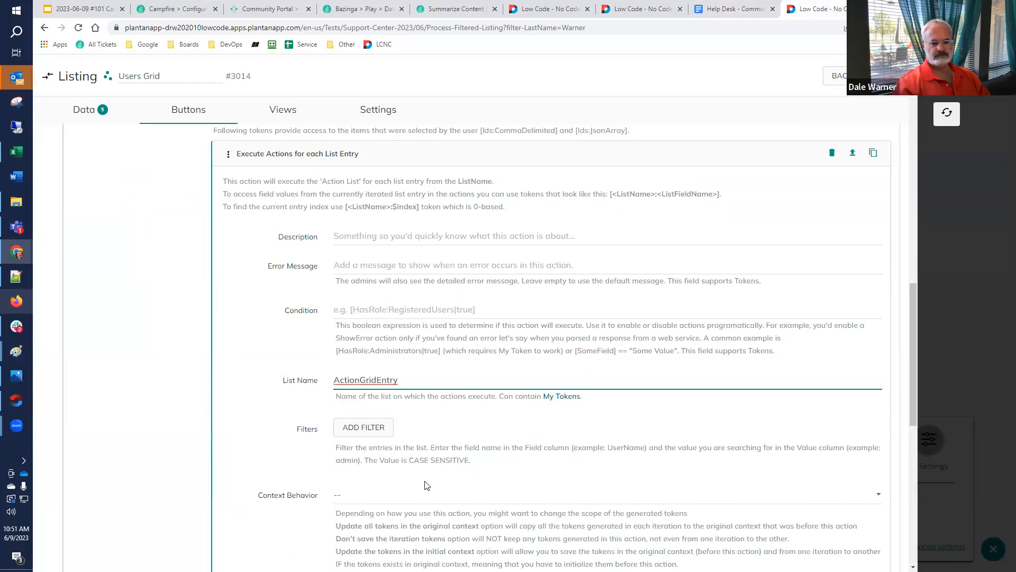
left_click_drag(429, 384, 305, 382)
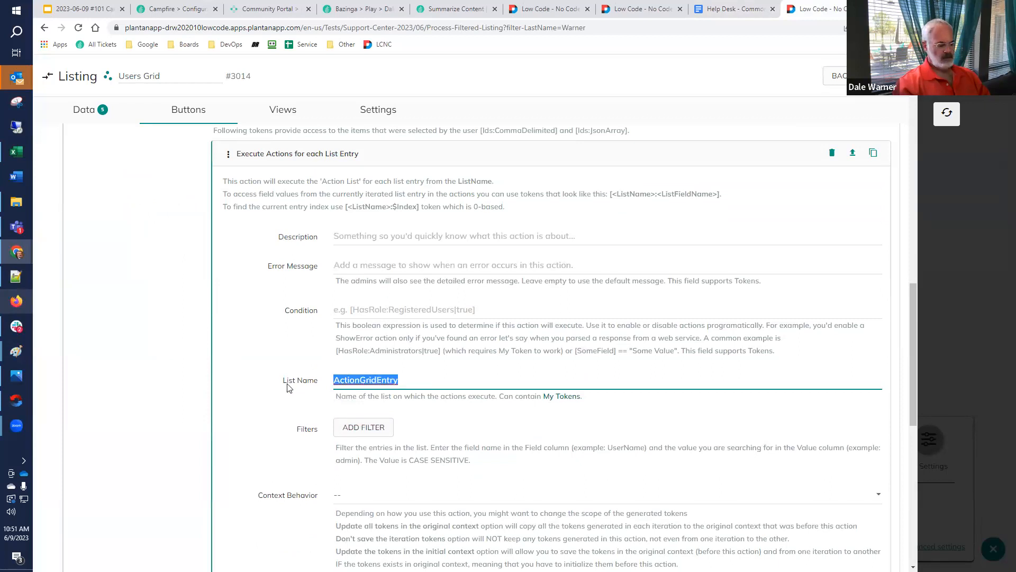
scroll(297, 400, "down", 5)
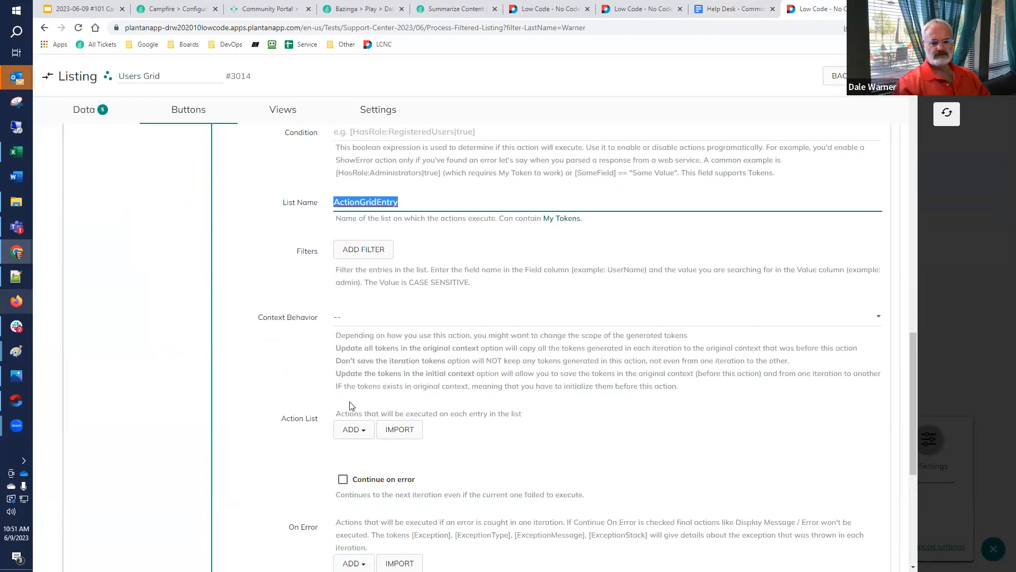
Add a Log Event action to the for-each action's Action List and set its Event Type to ADMIN_ALERT
left_click(354, 345)
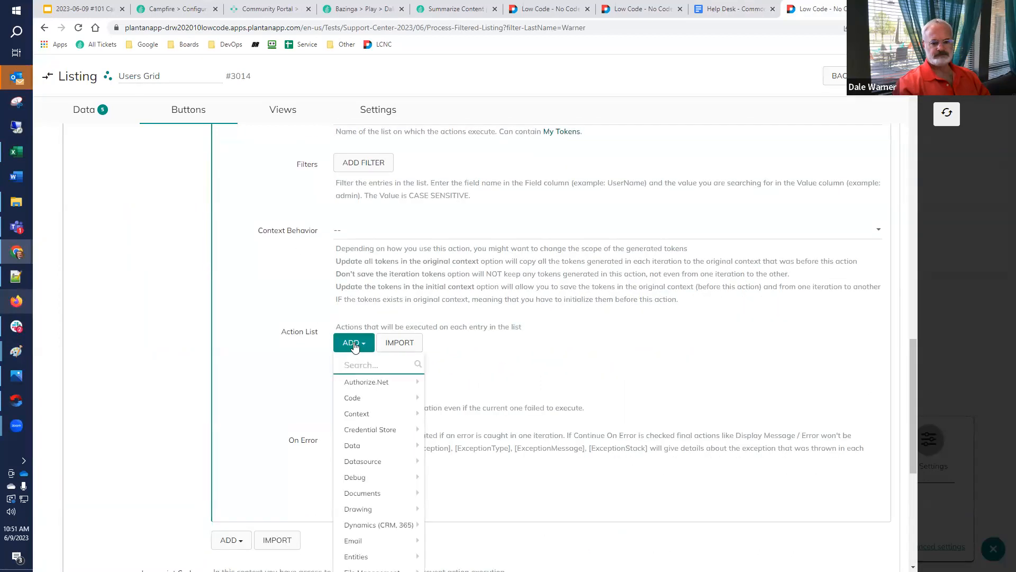
type("log")
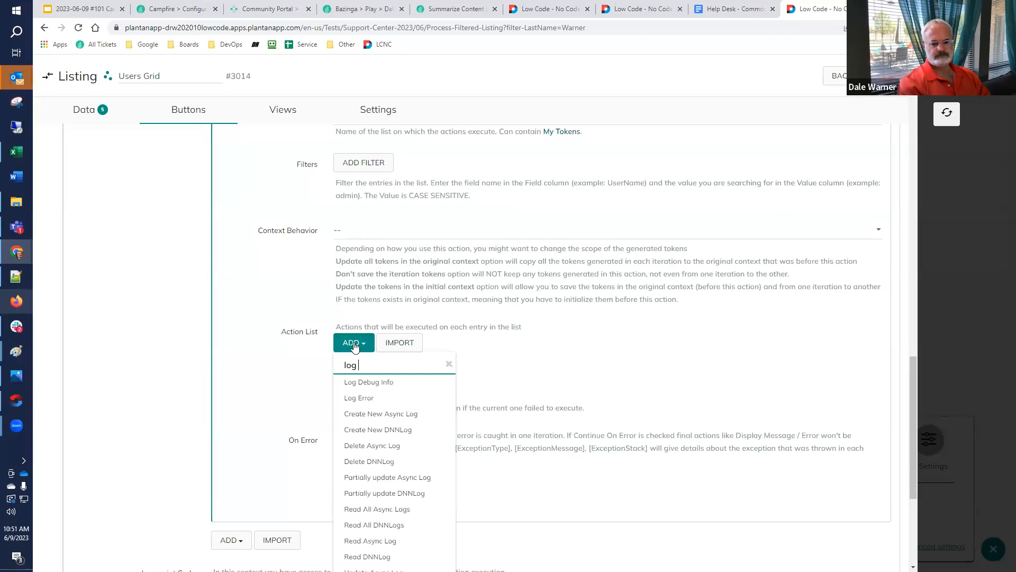
type(" ev")
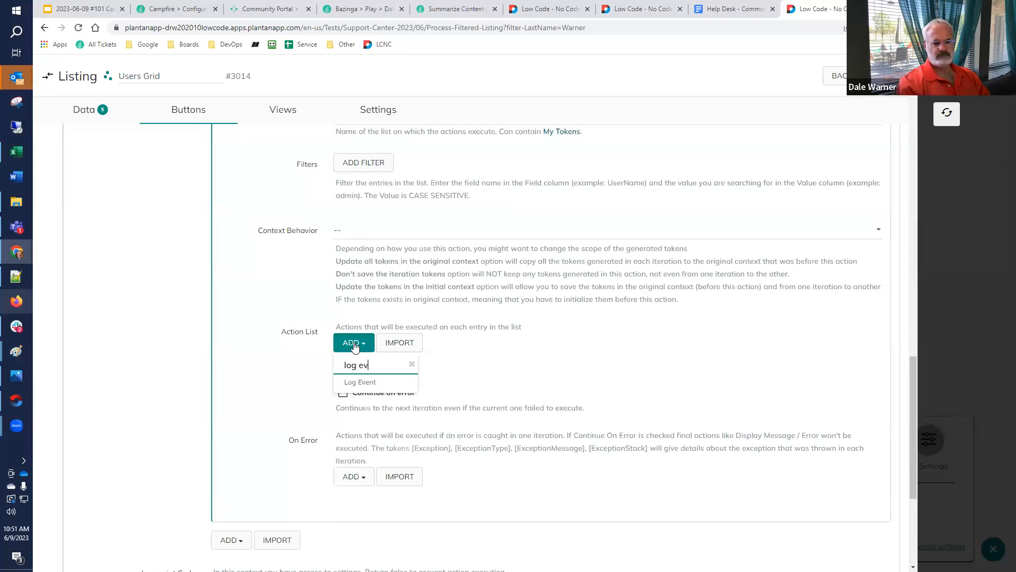
left_click(367, 382)
scroll(402, 379, "down", 4)
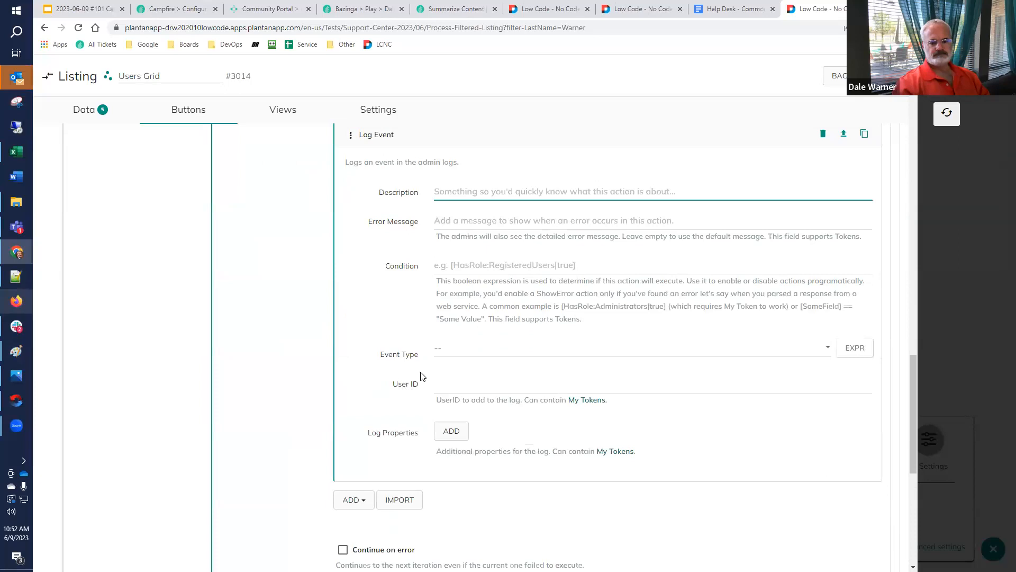
left_click(441, 353)
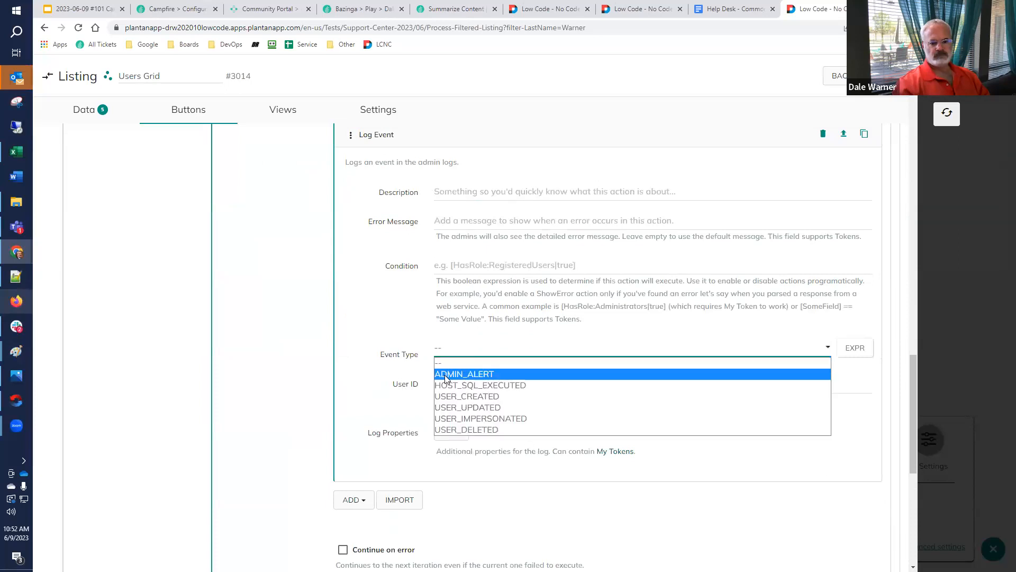
left_click(445, 374)
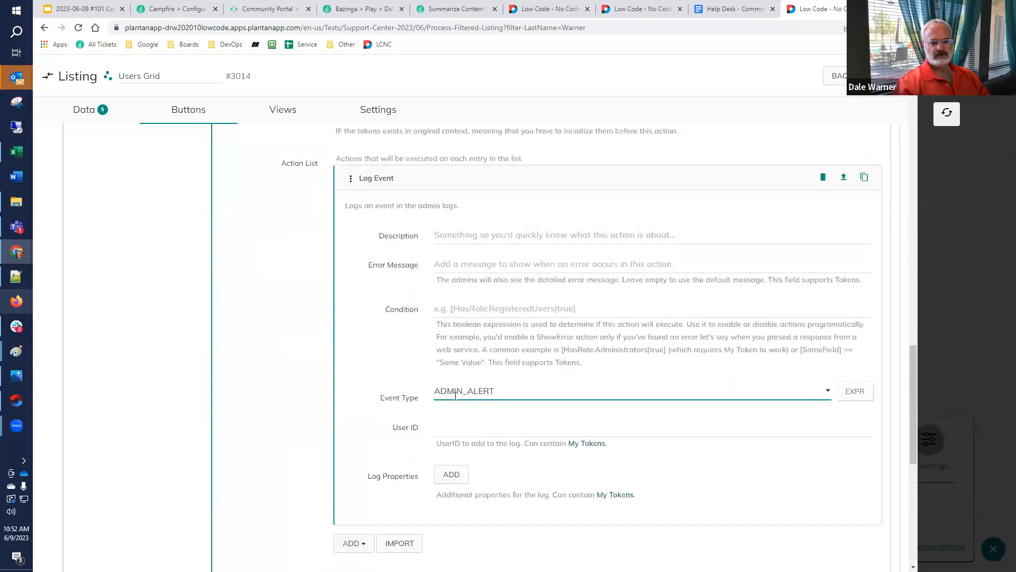
Add a log property named Userid with the value [ActionGridEntry:UserId] to the Log Event action and collapse the action
left_click(440, 440)
left_click(483, 451)
type("Userid")
key("Tab")
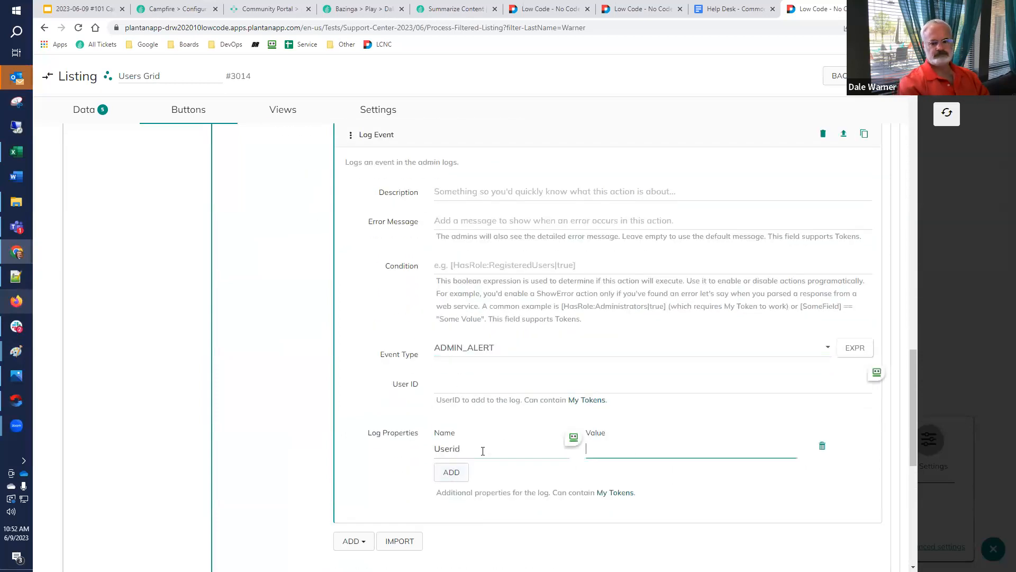
type("[ActionGridEntry")
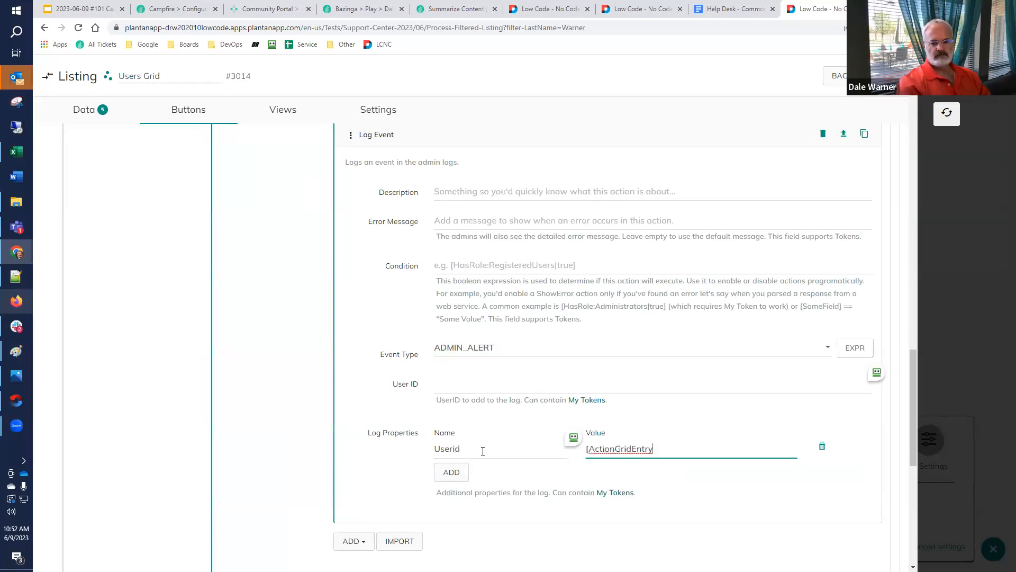
type(":UserId")
type("]")
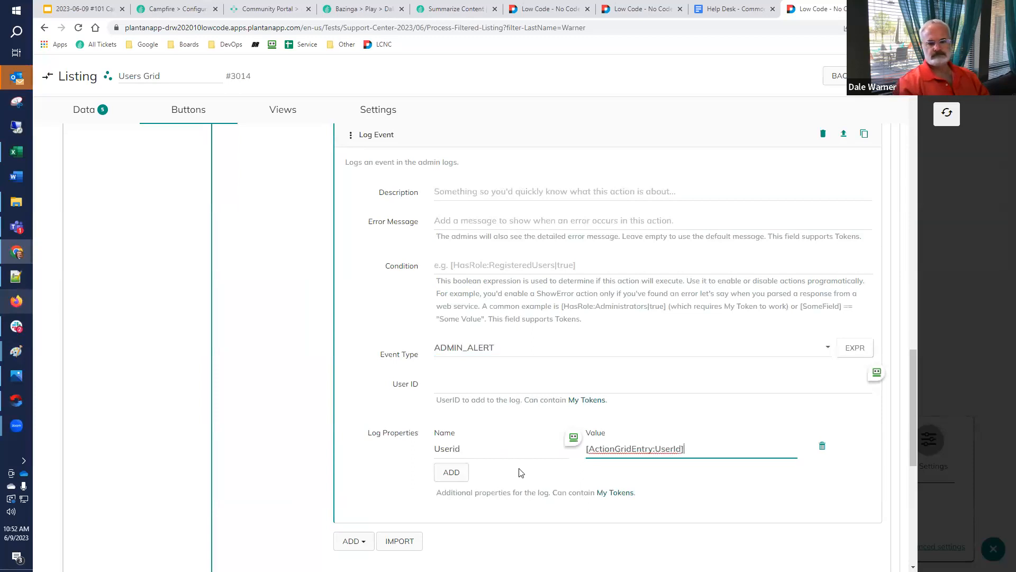
scroll(496, 454, "up", 2)
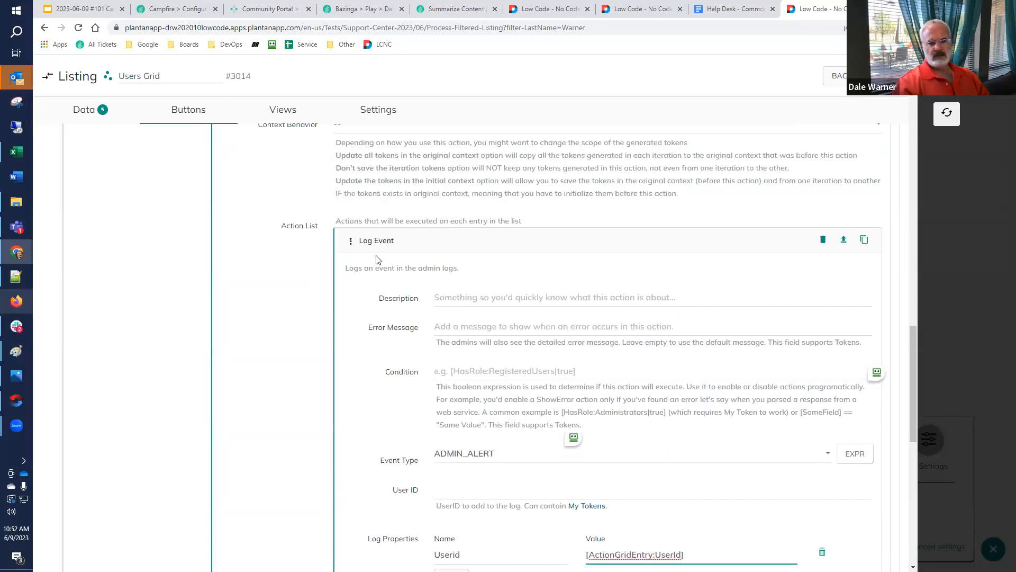
left_click(378, 241)
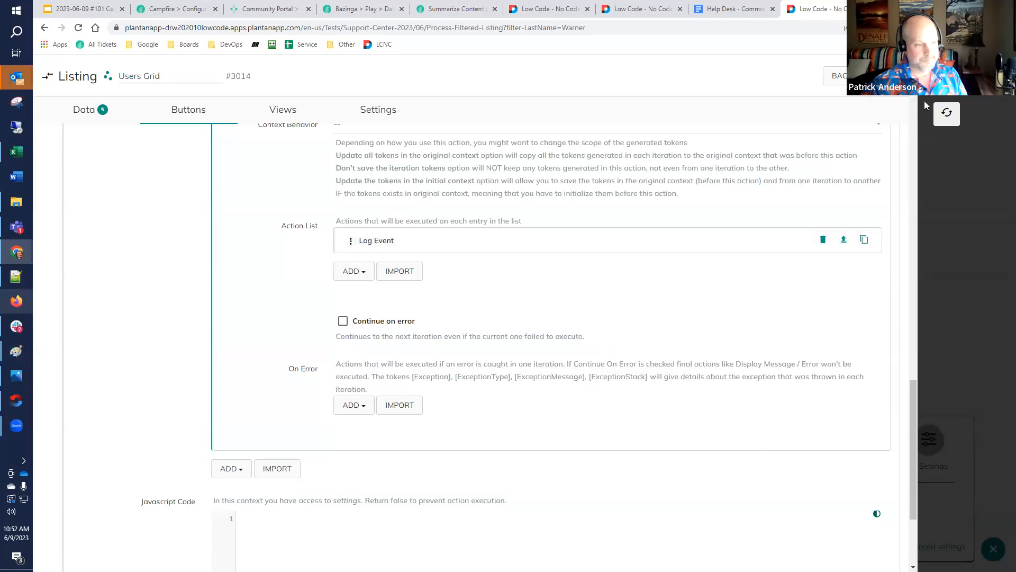
Close the listing configuration with a page refresh and run Log My Filtering on the users filtered by LastName
left_click(945, 115)
left_click(945, 116)
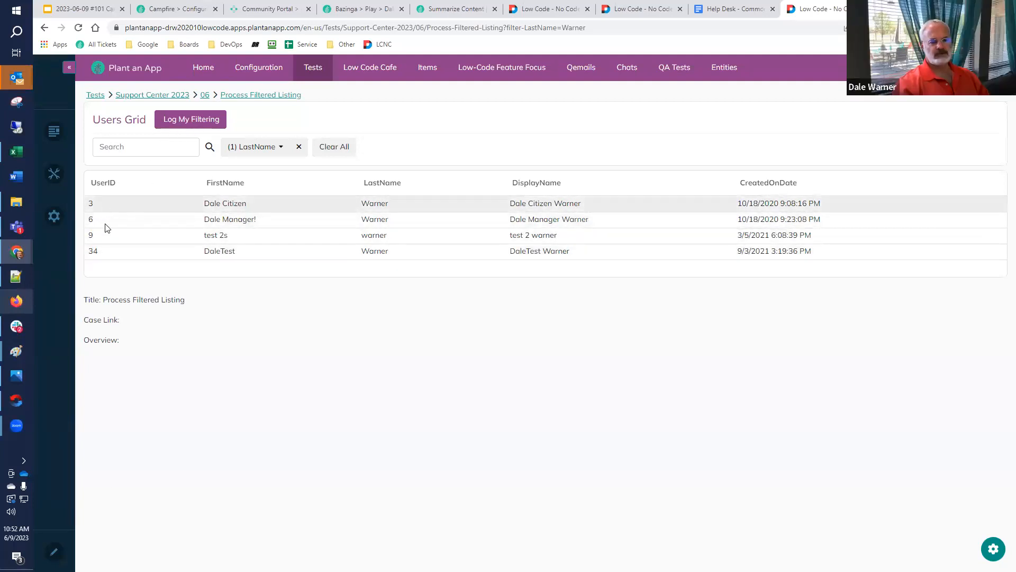
left_click(197, 120)
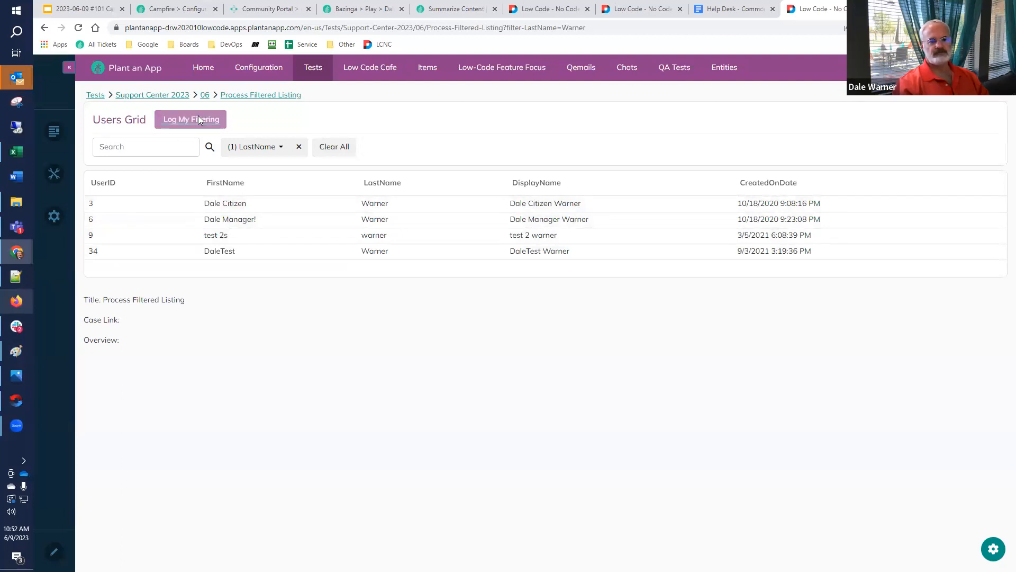
Open the site Configuration in a separate browser tab and view its audit logs
right_click(250, 64)
left_click(298, 73)
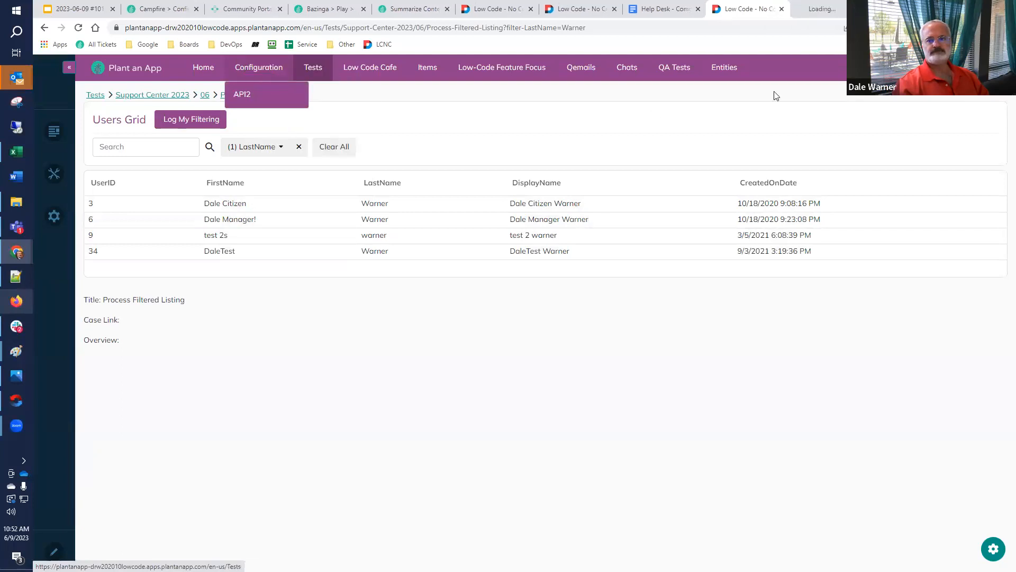
left_click(828, 16)
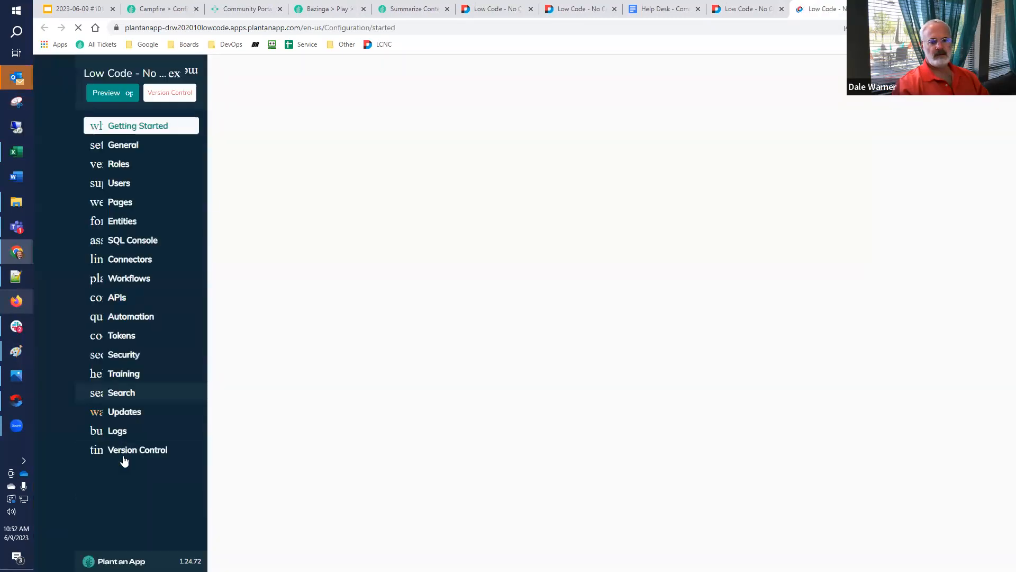
left_click(118, 430)
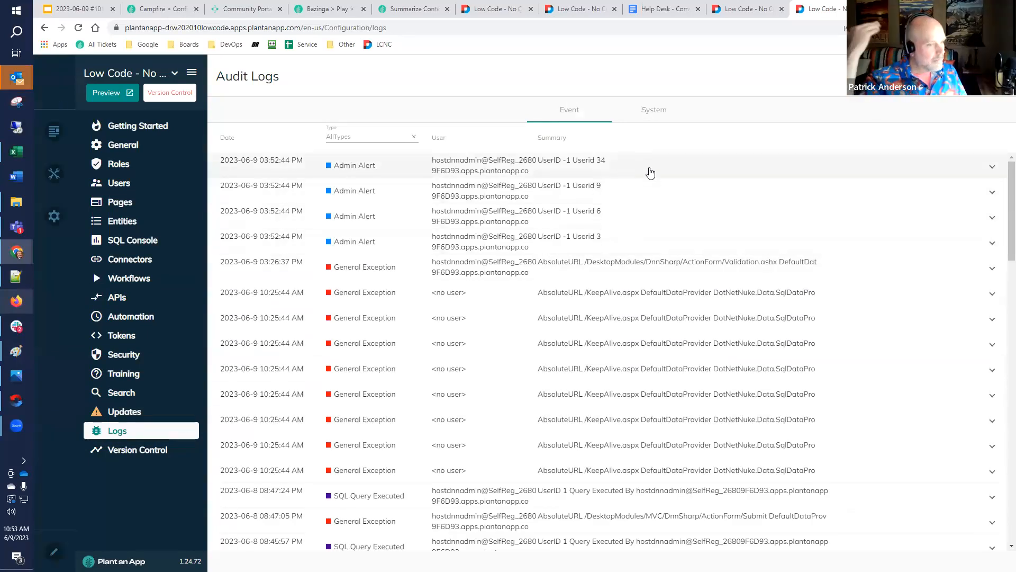
Back on the Users Grid page, replace the LastName filter with a first-name search and run Log My Filtering
left_click(723, 14)
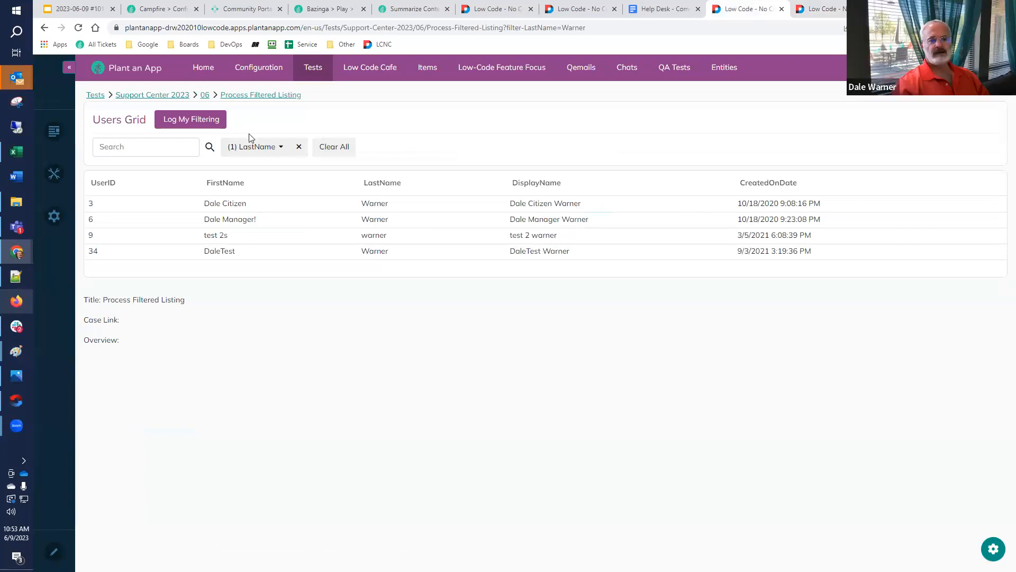
left_click(300, 148)
left_click(157, 150)
type("dale")
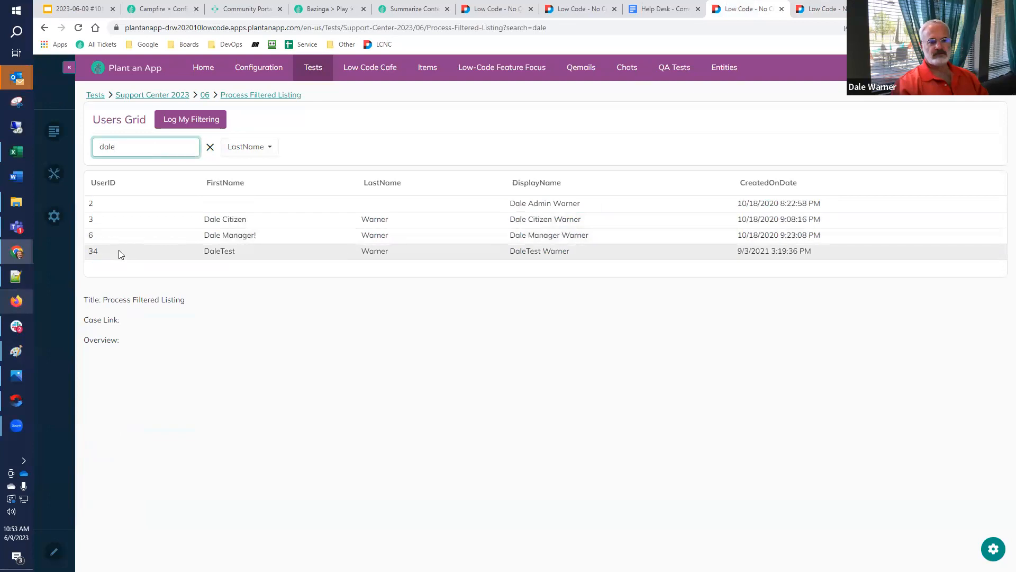
left_click(192, 121)
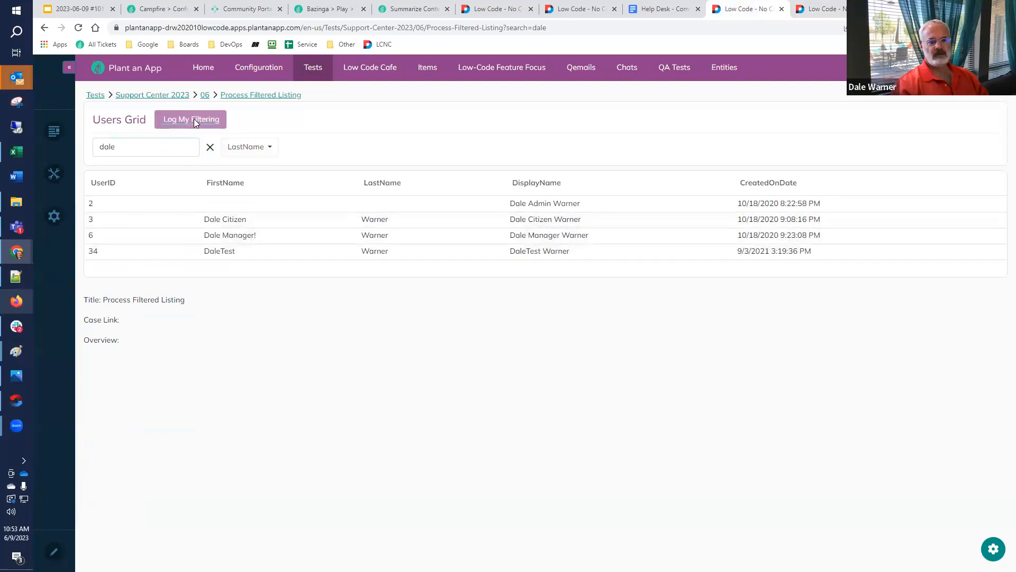
Reload the audit logs and compare the Admin Alert entries with the users listed in the searched grid
left_click(830, 9)
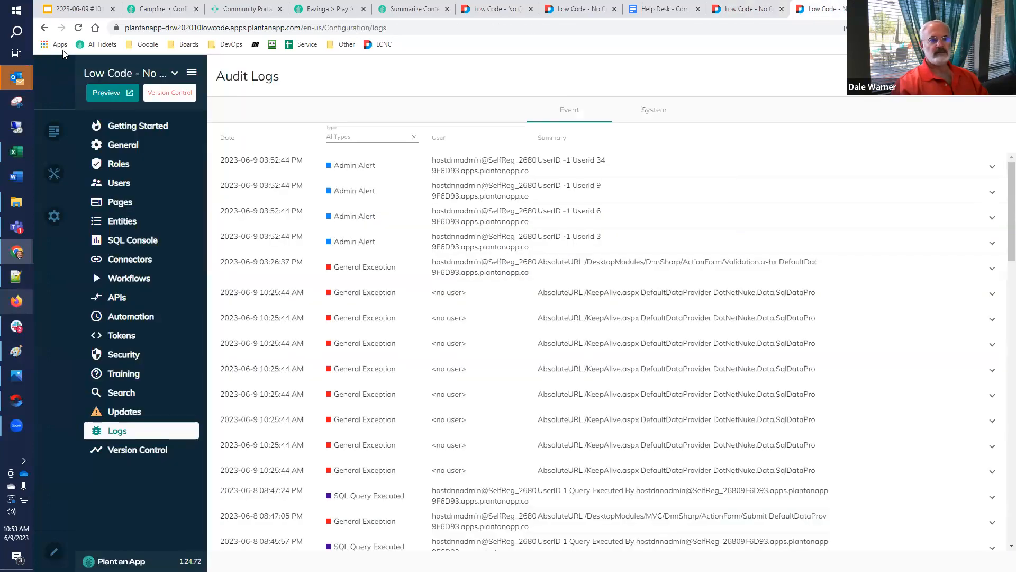
left_click(78, 28)
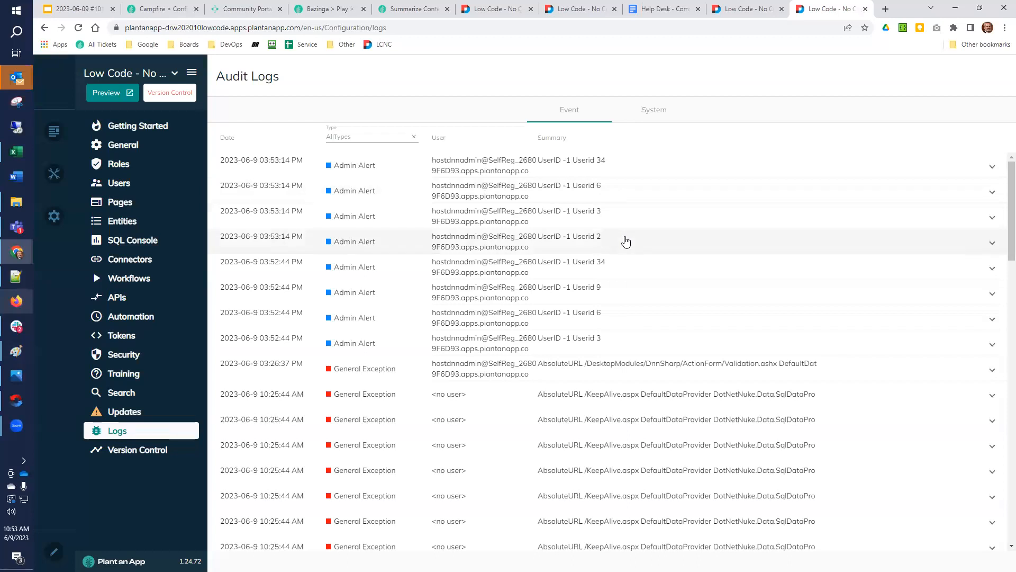
left_click(747, 14)
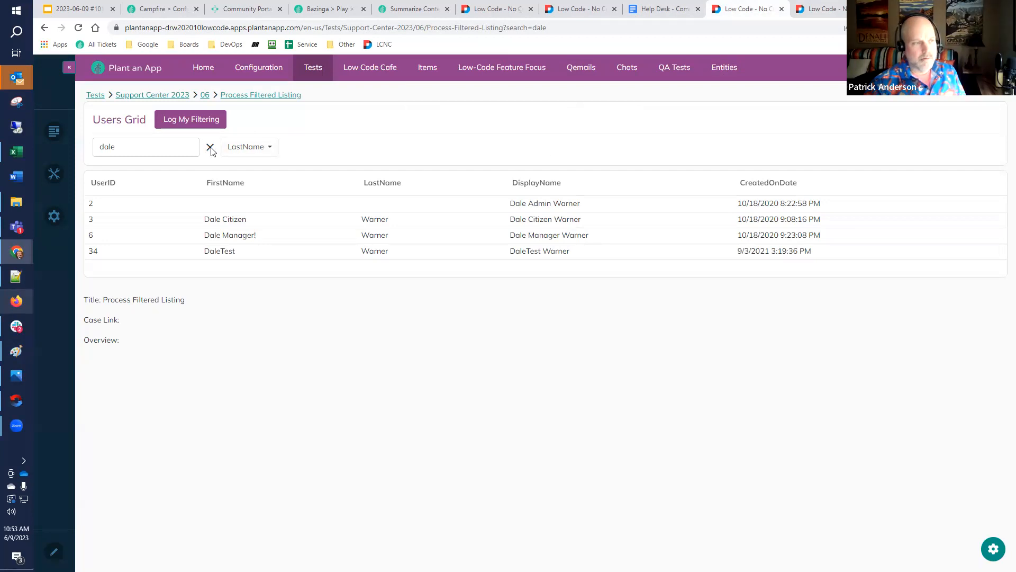
key("ctrl+Tab")
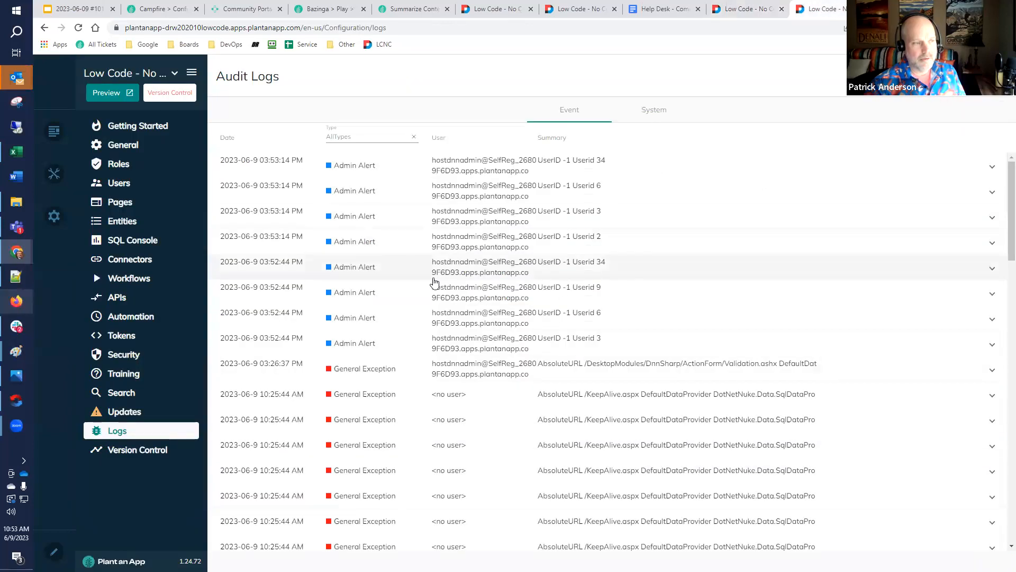
left_click(747, 10)
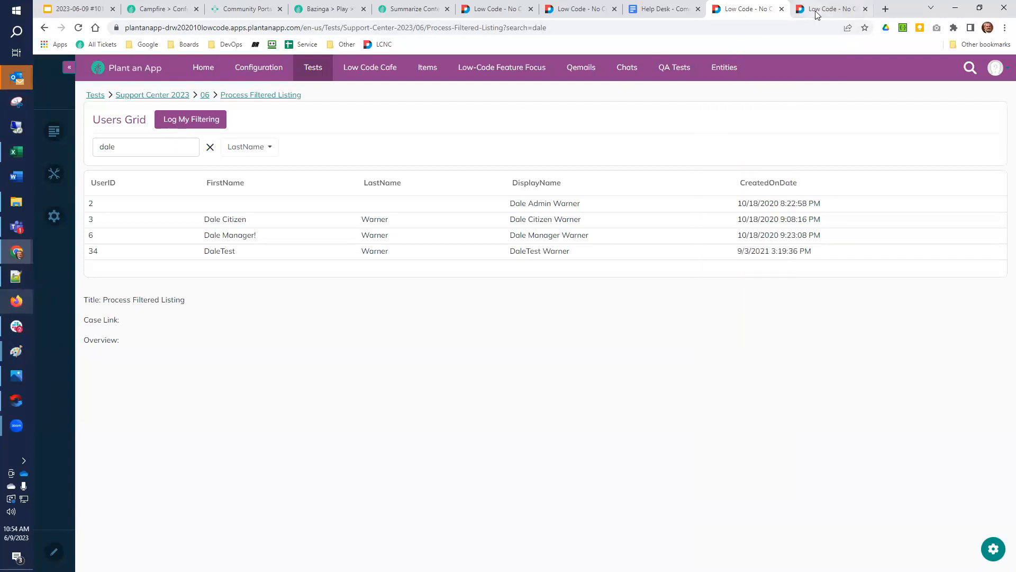
Review the search, filter and Sync with URL options in the Users Grid listing settings and return to the page
left_click(994, 540)
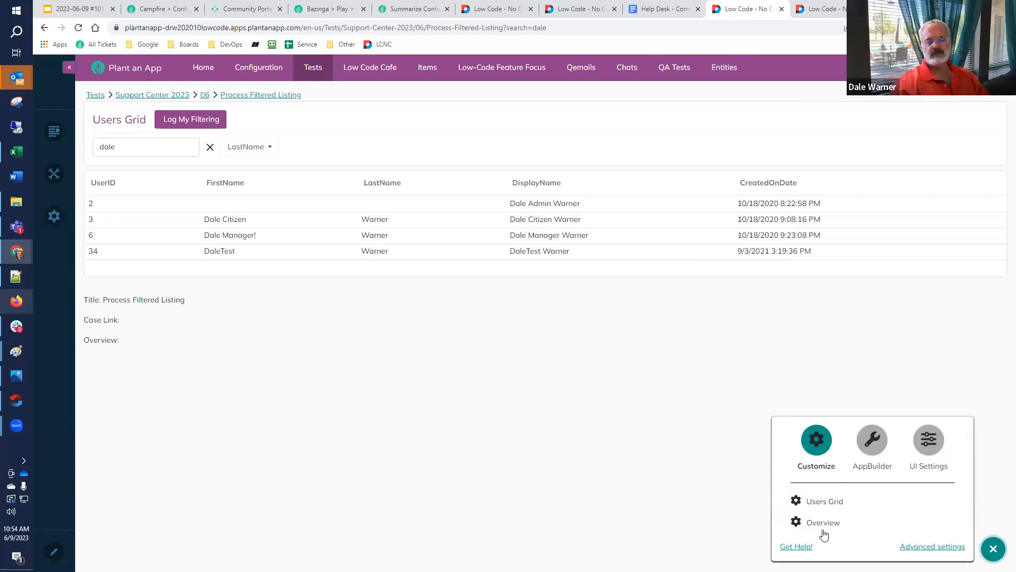
left_click(831, 503)
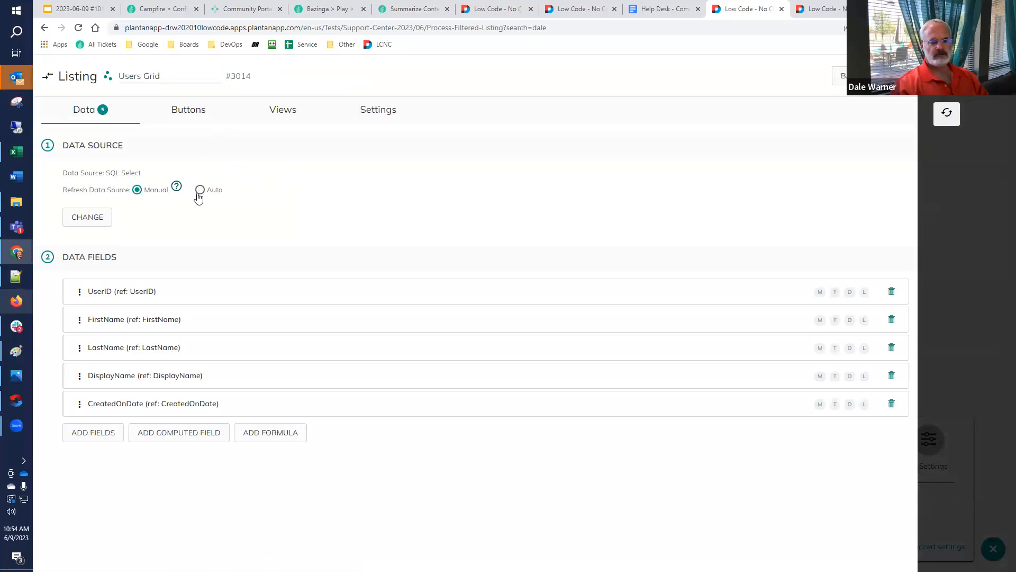
left_click(382, 110)
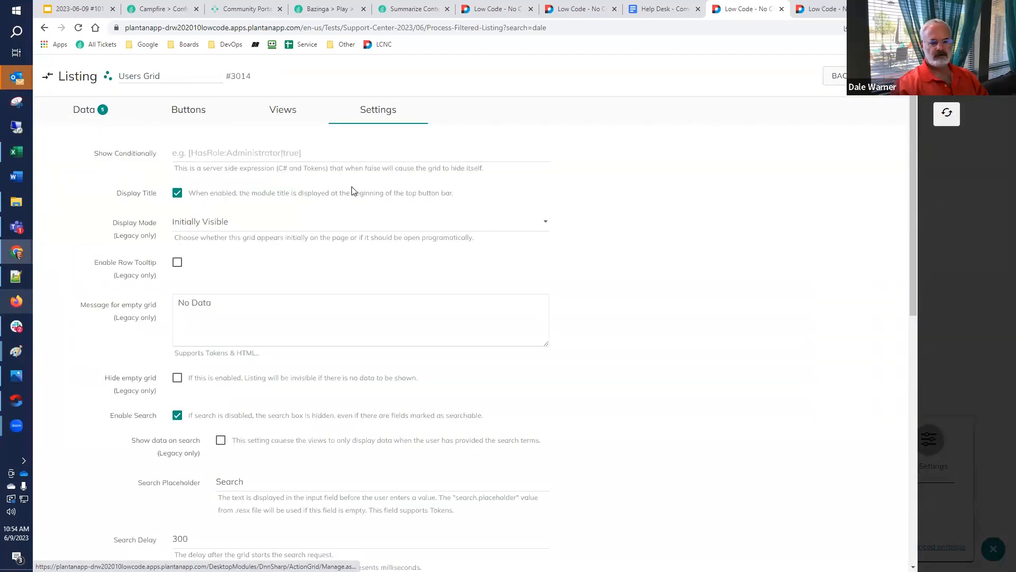
scroll(157, 359, "down", 2)
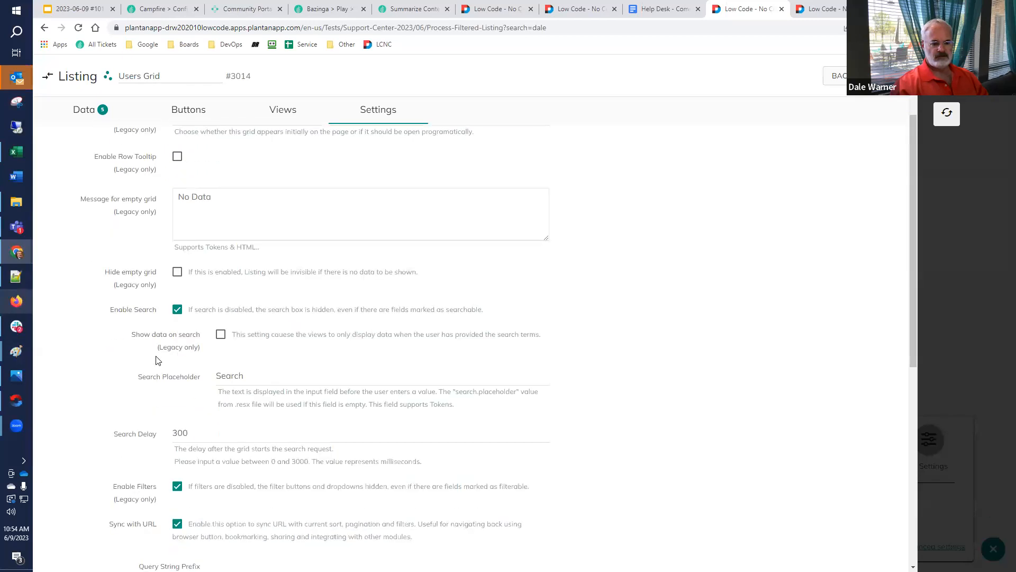
scroll(157, 361, "down", 2)
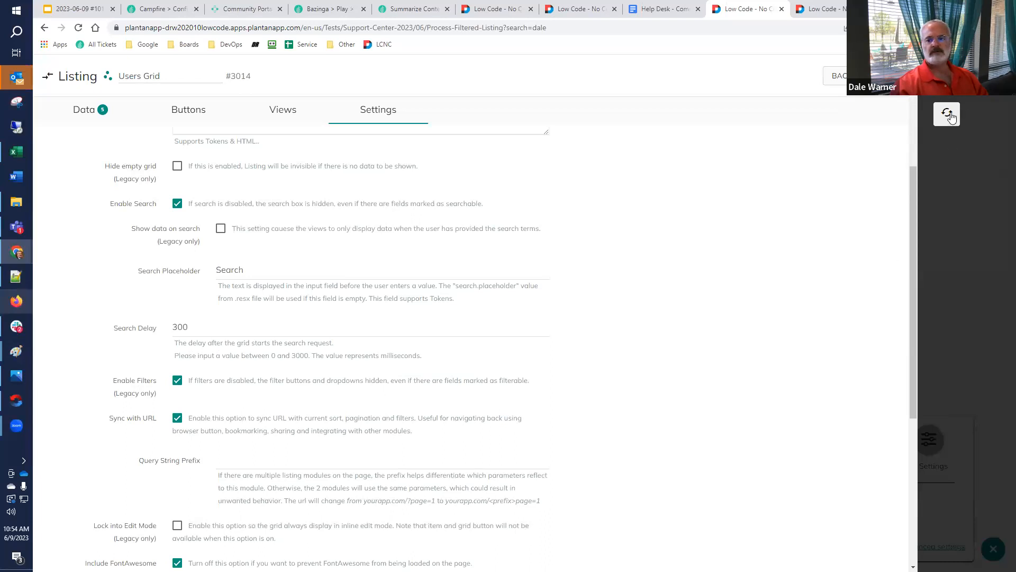
left_click(947, 81)
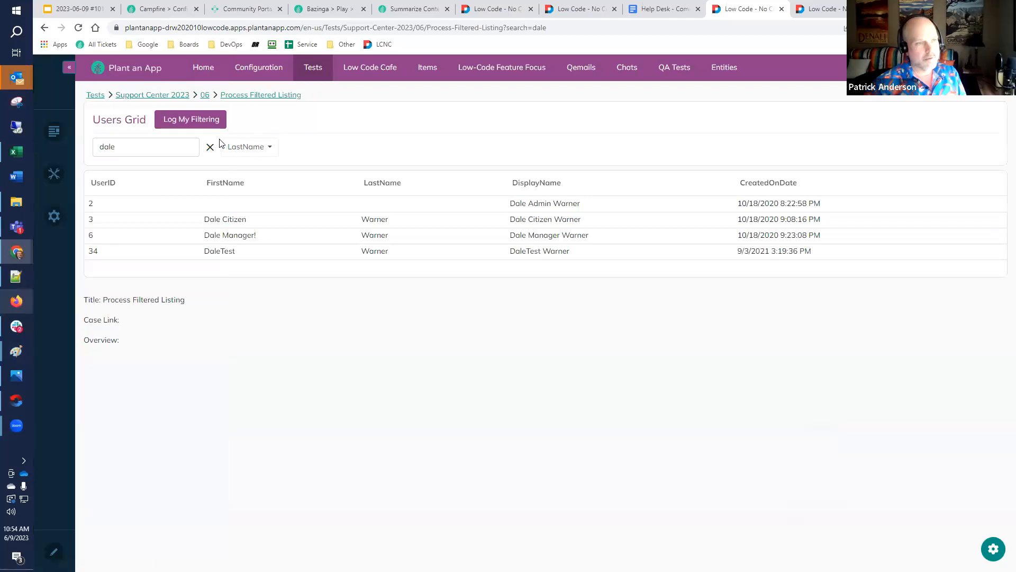
Filter the searched Users Grid by the listed surname under LastName and highlight the filter-LastName parameter in the page URL
left_click(245, 150)
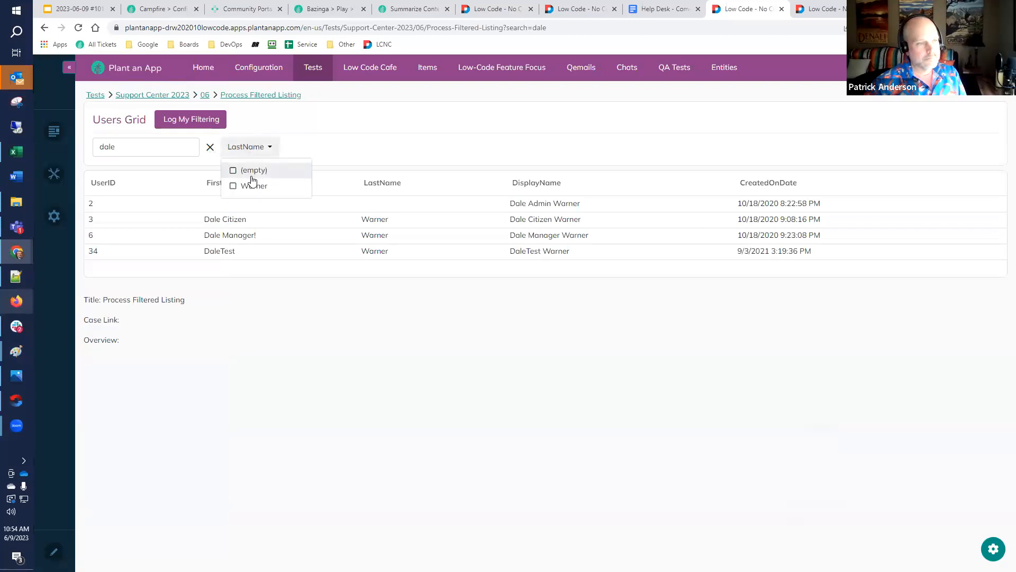
left_click(235, 191)
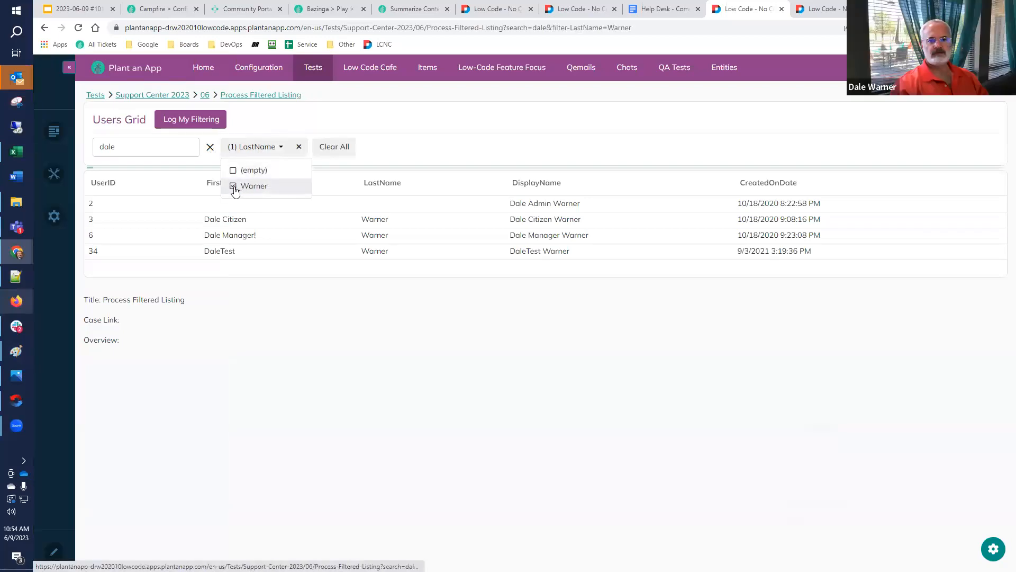
left_click_drag(553, 28, 602, 29)
key("ctrl+c")
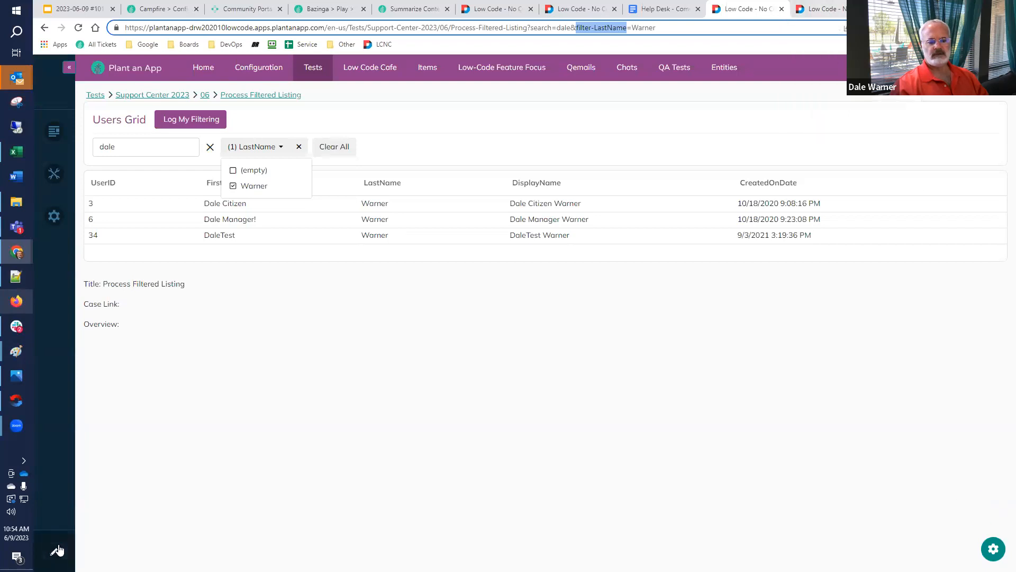
key("Return")
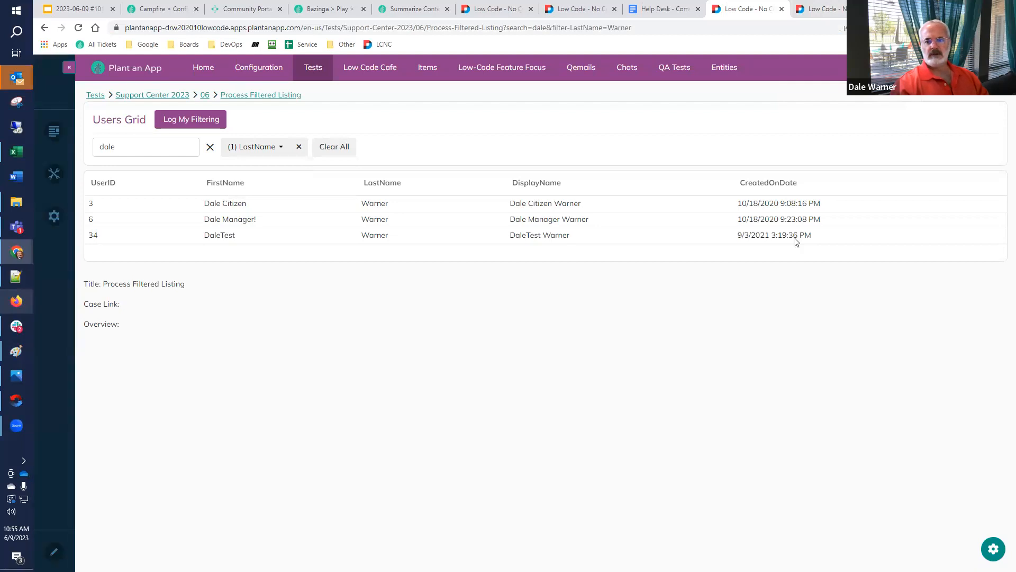
Switch the page to edit mode and open the Log My Filtering root button in the Users Grid listing settings
left_click(53, 551)
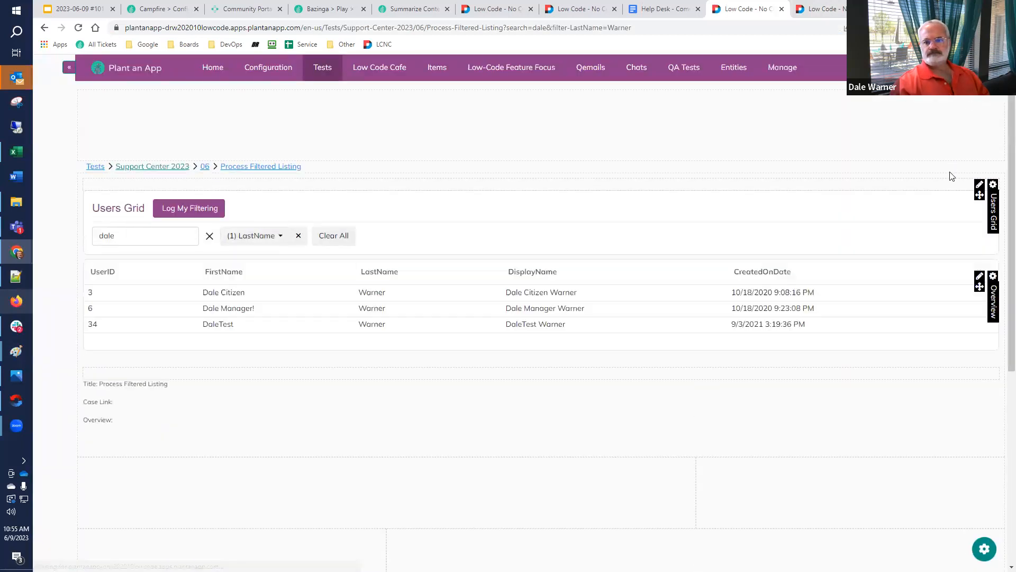
mouse_move(992, 185)
right_click(964, 213)
left_click(947, 219)
left_click(823, 11)
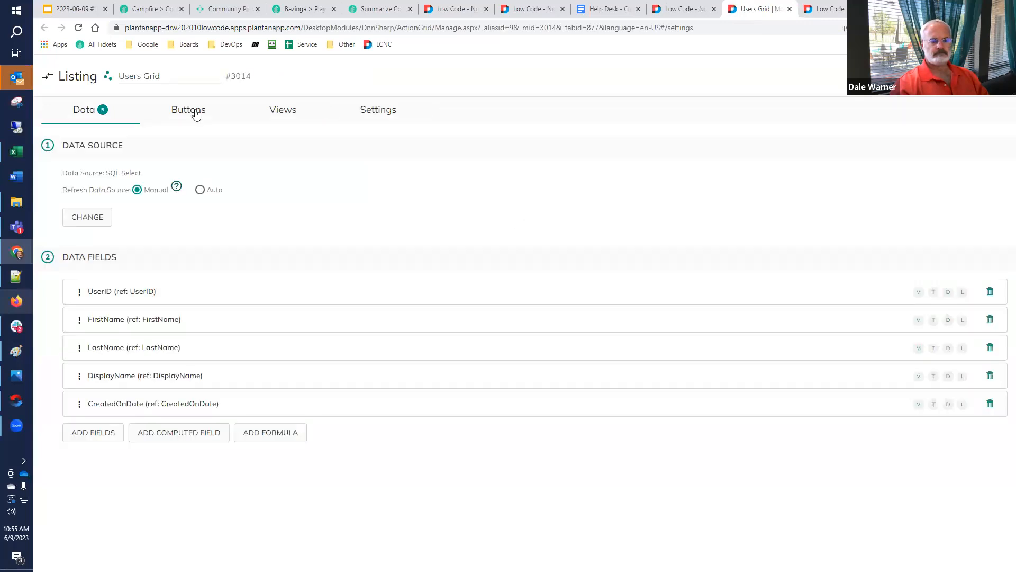
left_click(194, 111)
left_click(118, 264)
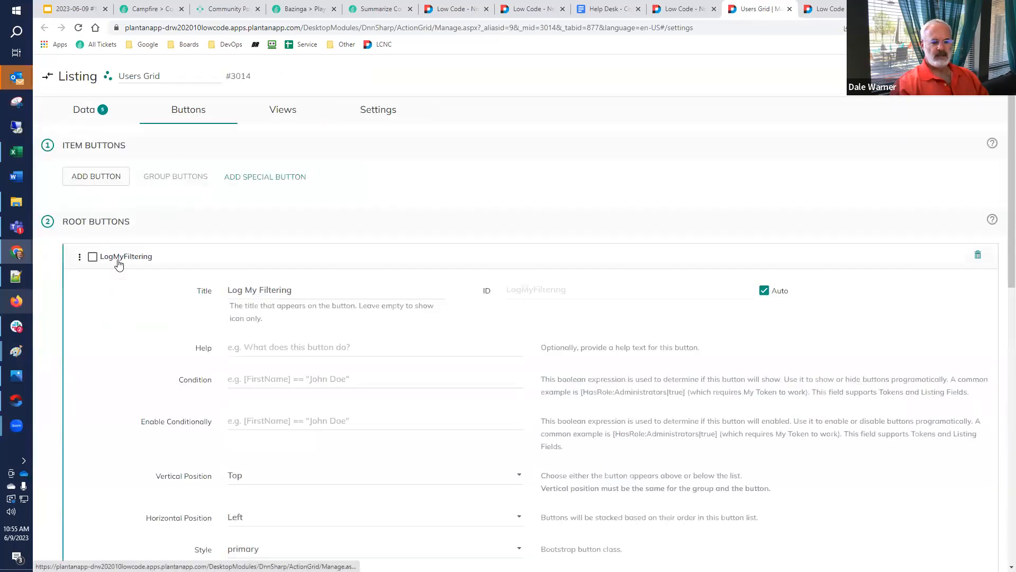
Set the Log My Filtering button's Condition to [Get:filter-LastName] != "" and save the listing
scroll(200, 261, "down", 3)
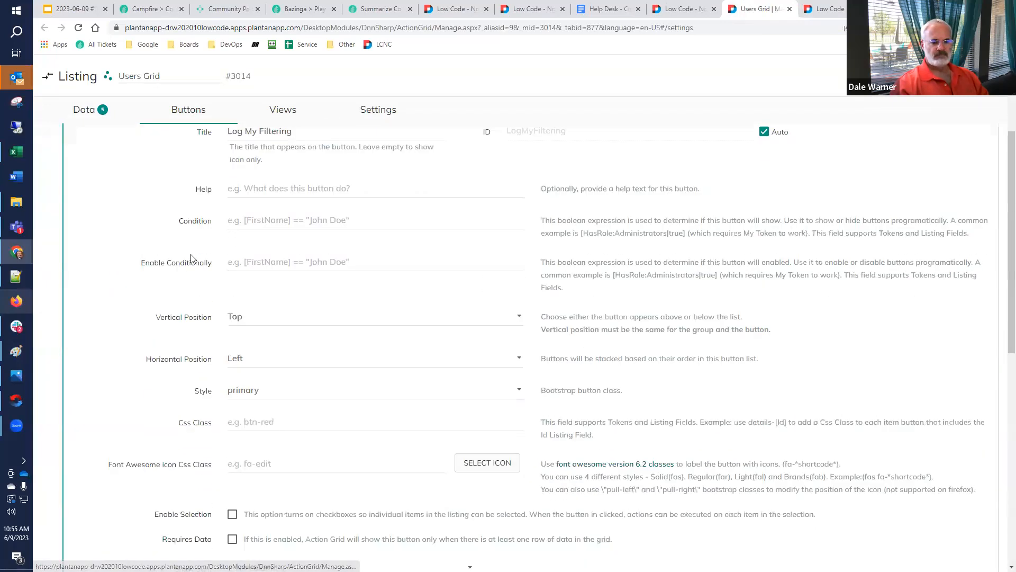
left_click(286, 221)
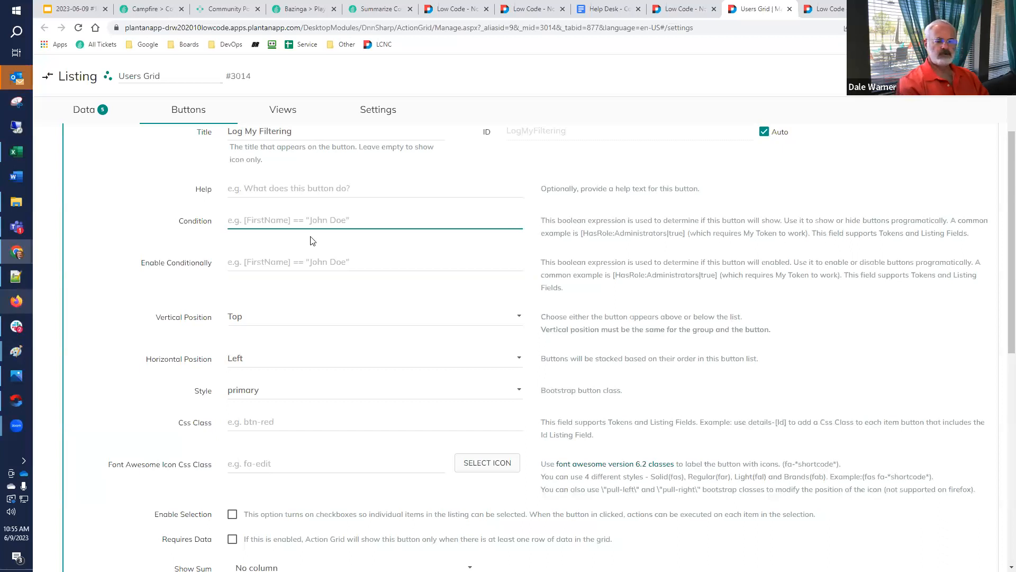
type("[Get:")
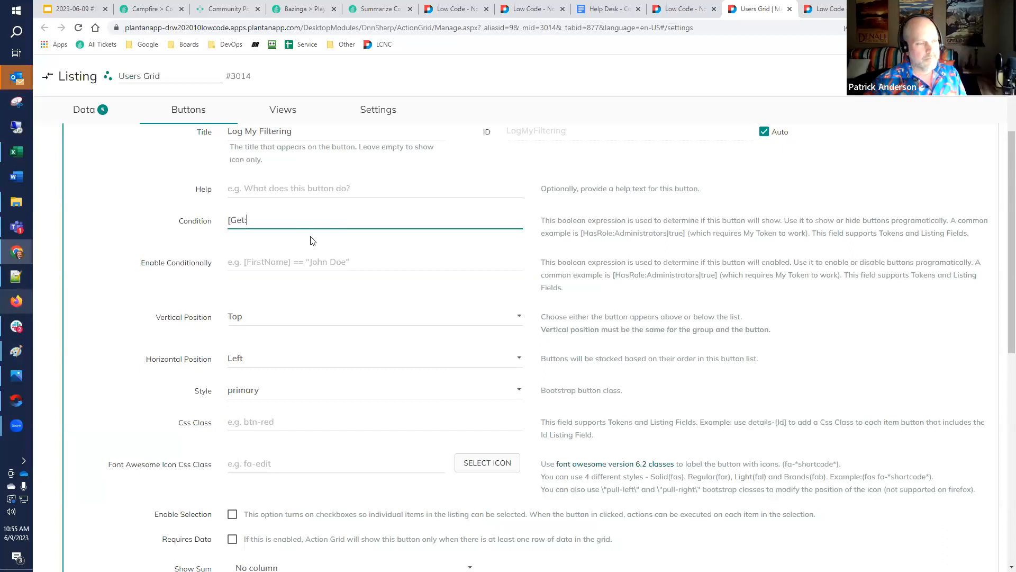
key("ctrl+v")
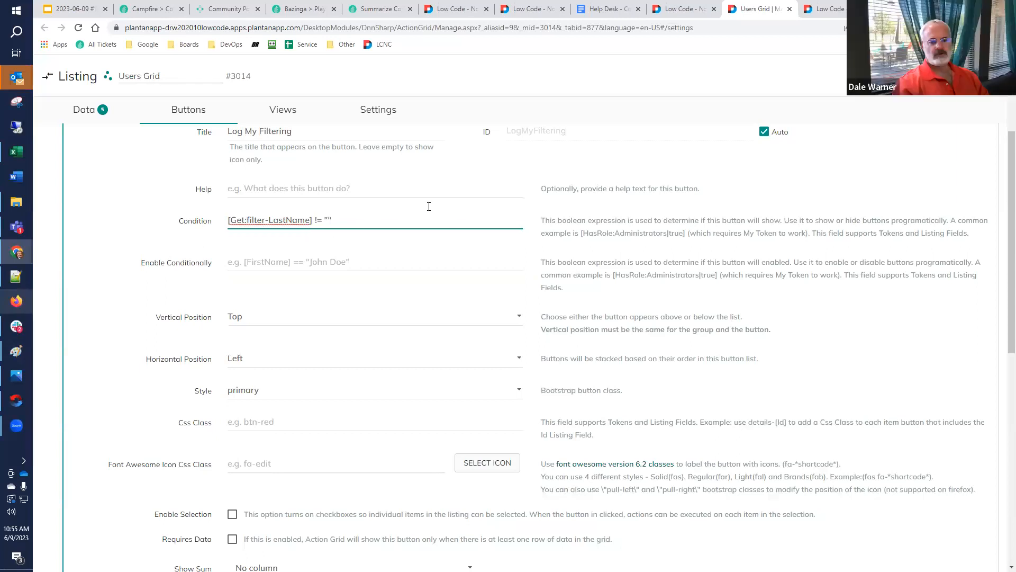
left_click(931, 76)
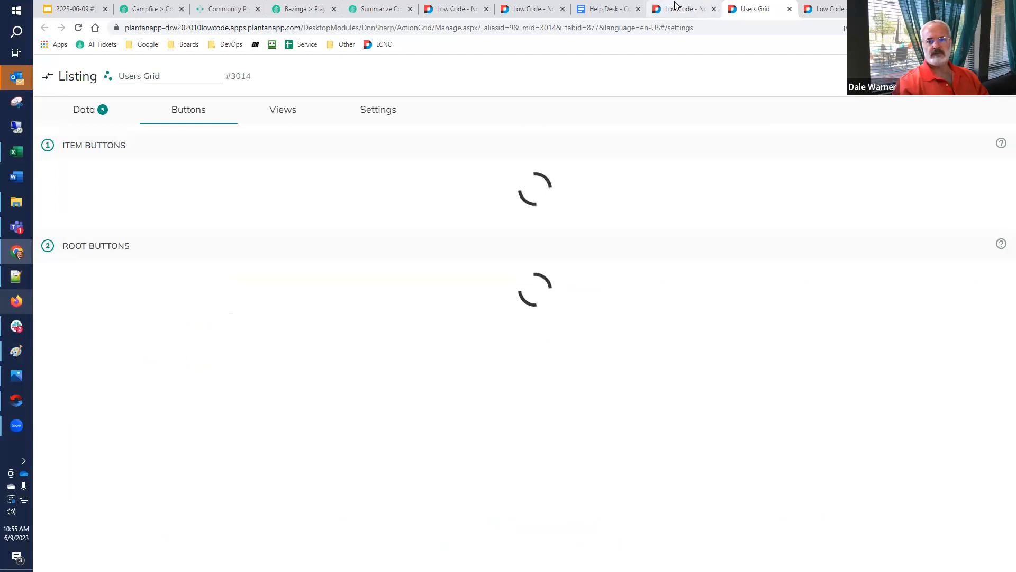
Reload the Users Grid page, filter LastName by the presenter's surname, and reload to check whether the button shows
left_click(678, 8)
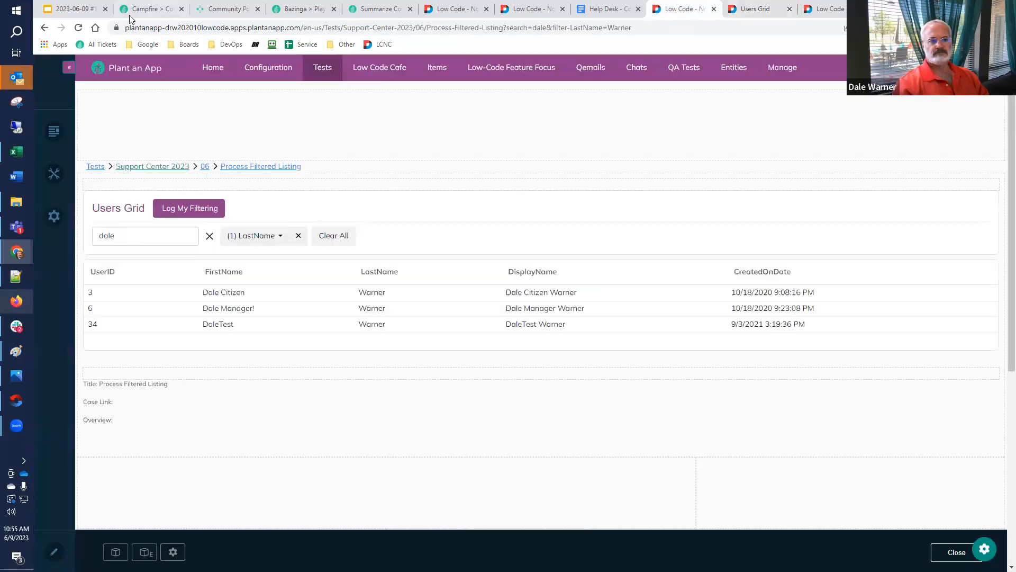
left_click(78, 27)
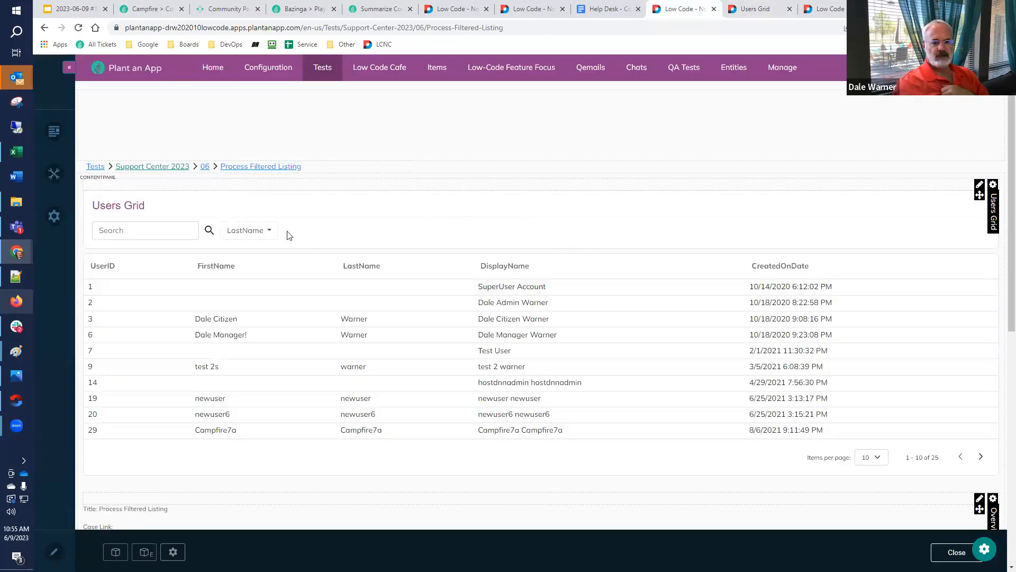
left_click(265, 236)
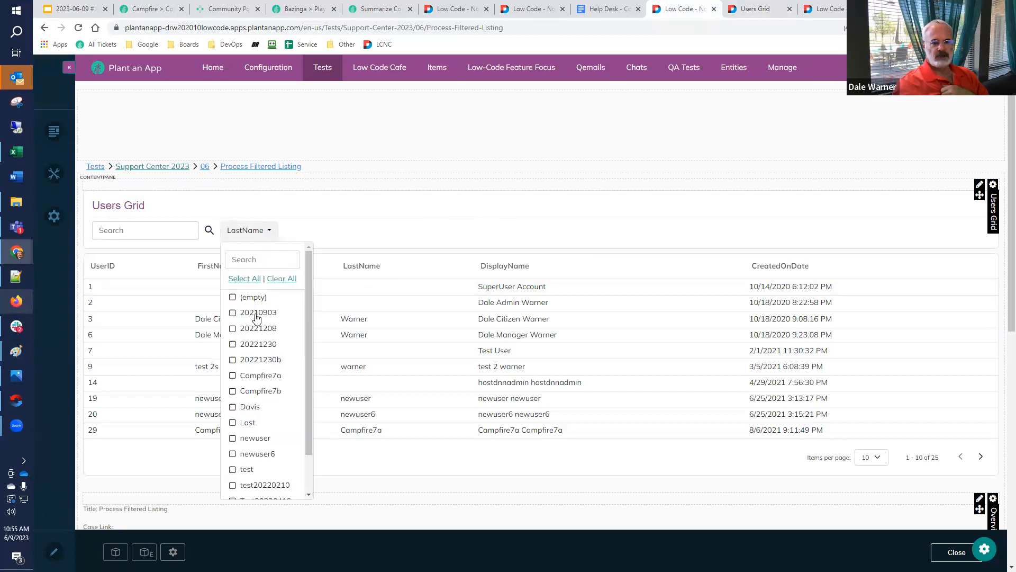
scroll(249, 465, "down", 1)
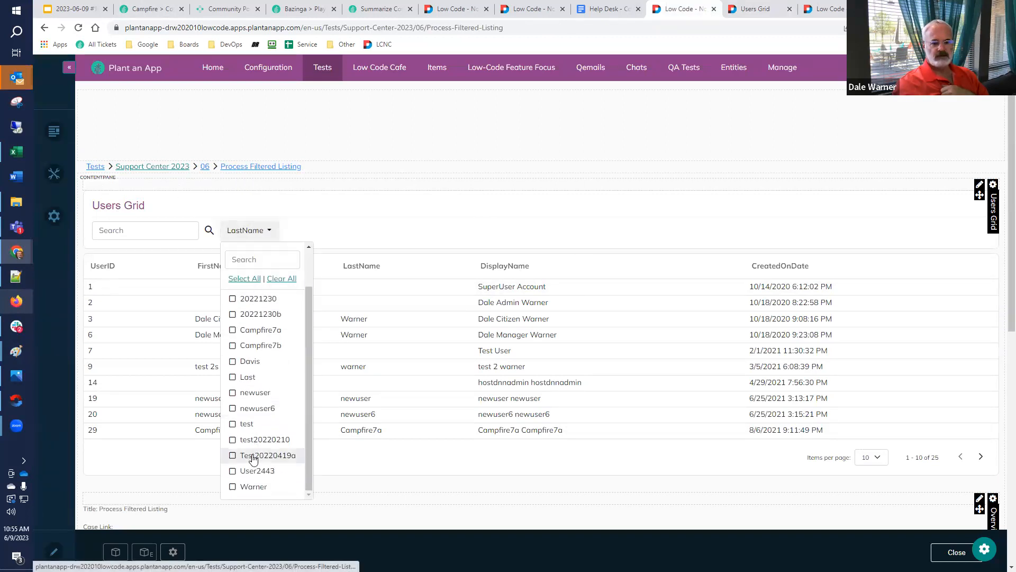
left_click(233, 486)
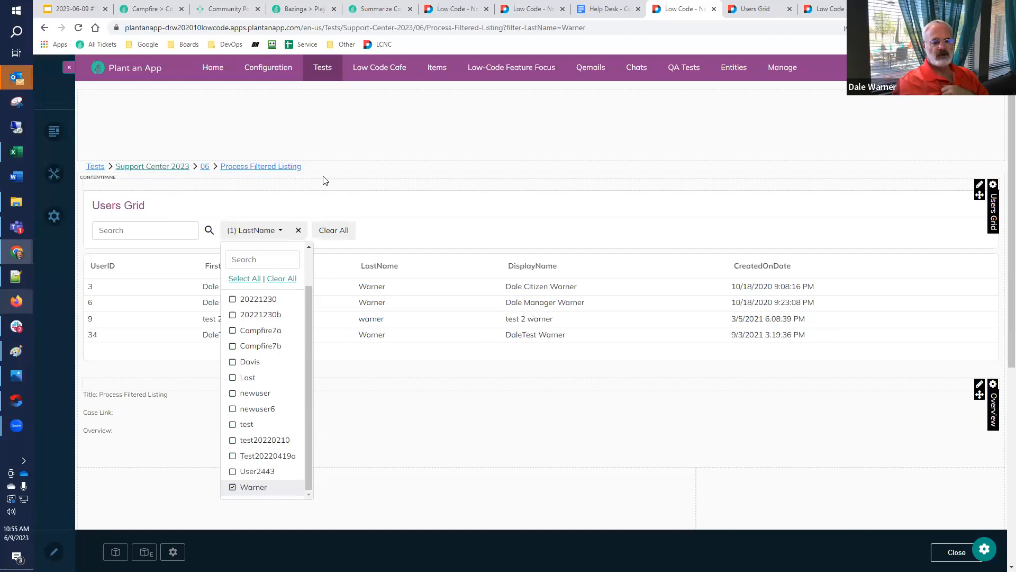
left_click(79, 28)
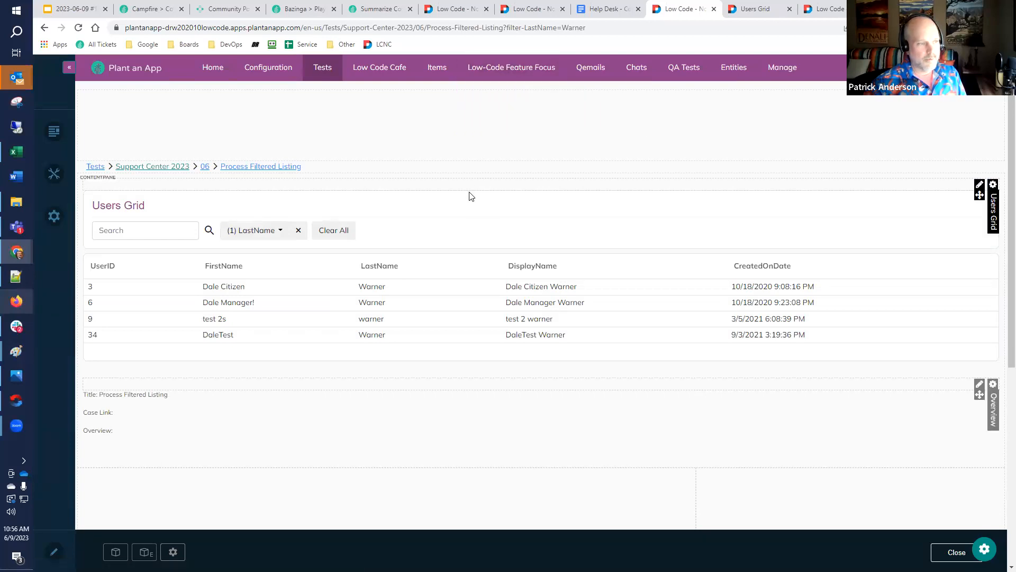
Reopen the Log My Filtering button settings, cut the [Get:filter-LastName] token and clear the rest of the Condition
left_click(756, 9)
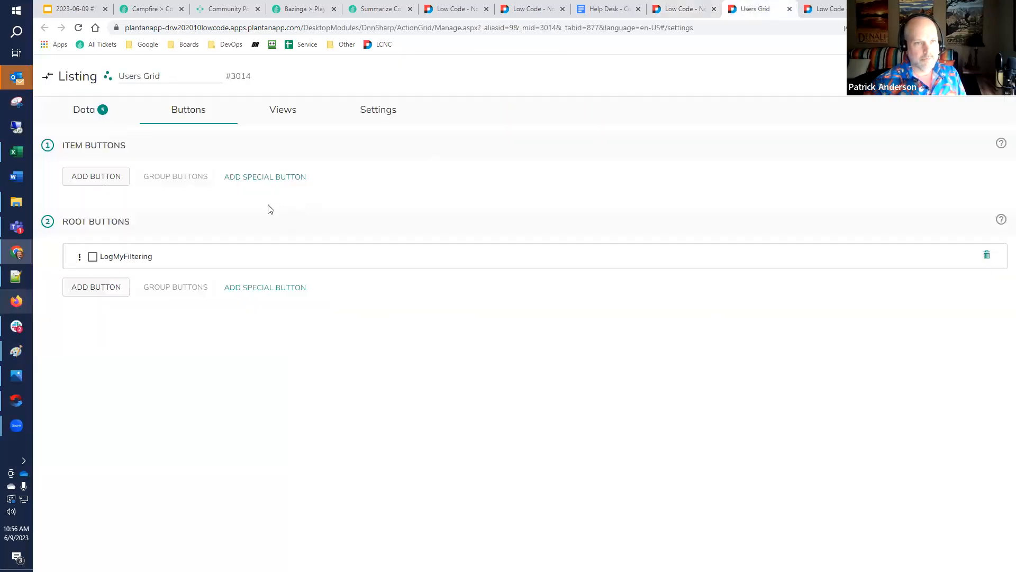
left_click(129, 257)
scroll(265, 277, "down", 5)
scroll(294, 290, "up", 3)
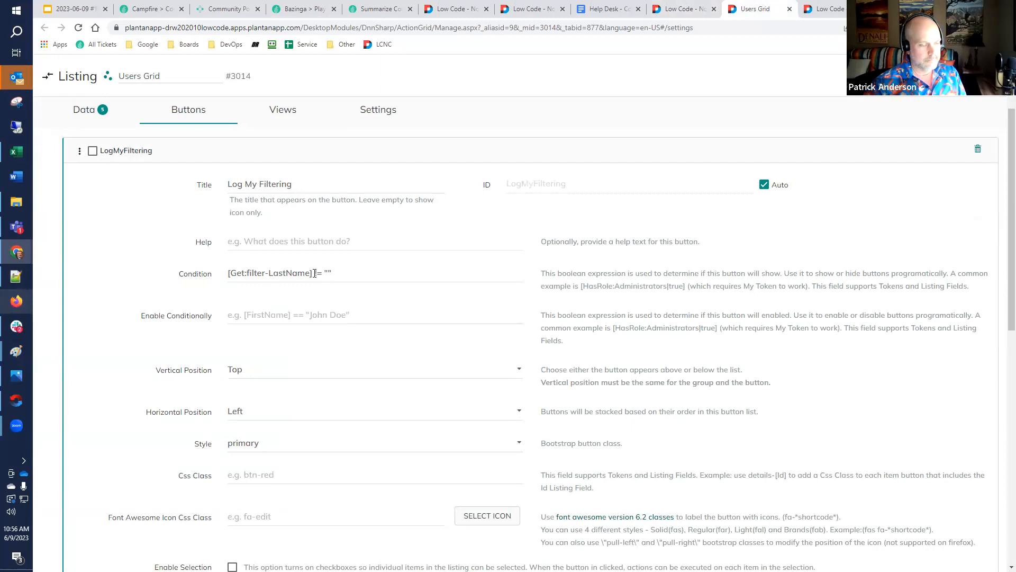
left_click_drag(314, 273, 142, 266)
key("ctrl+c")
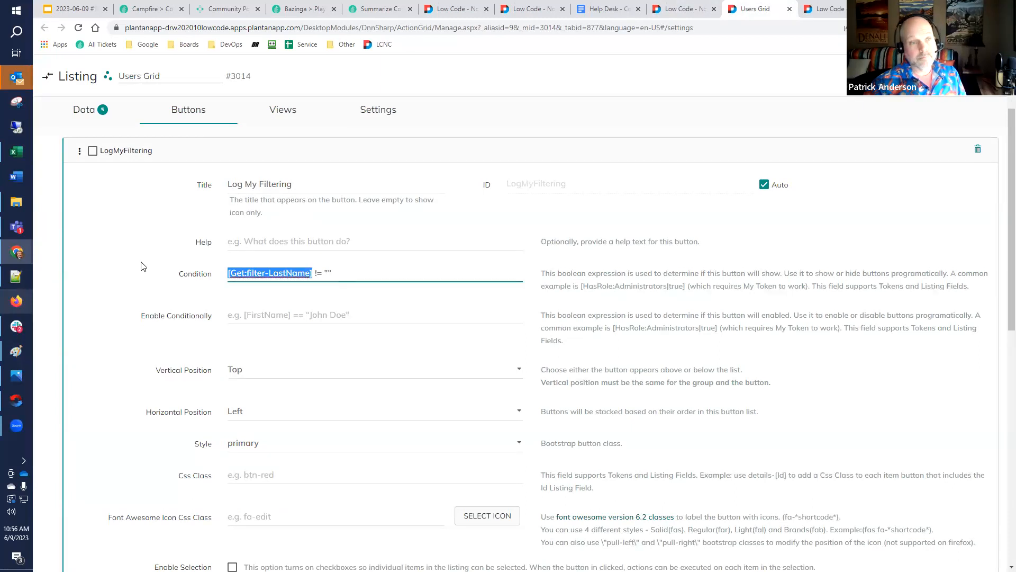
key("BackSpace")
key("ctrl+a")
key("BackSpace")
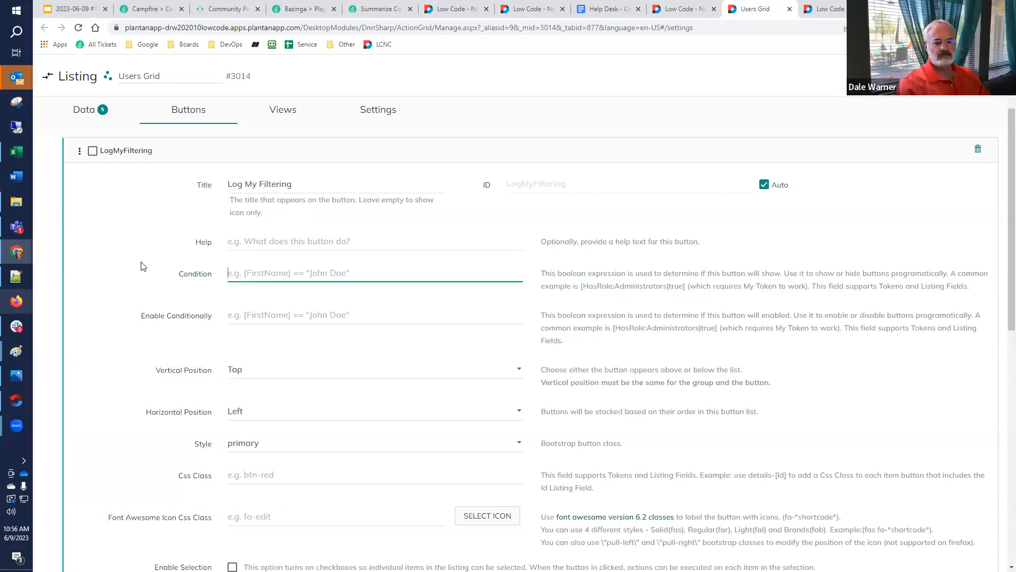
Add a Display Error Message action to the Log My Filtering button and move it above Execute Actions for each List Entry
scroll(229, 418, "down", 8)
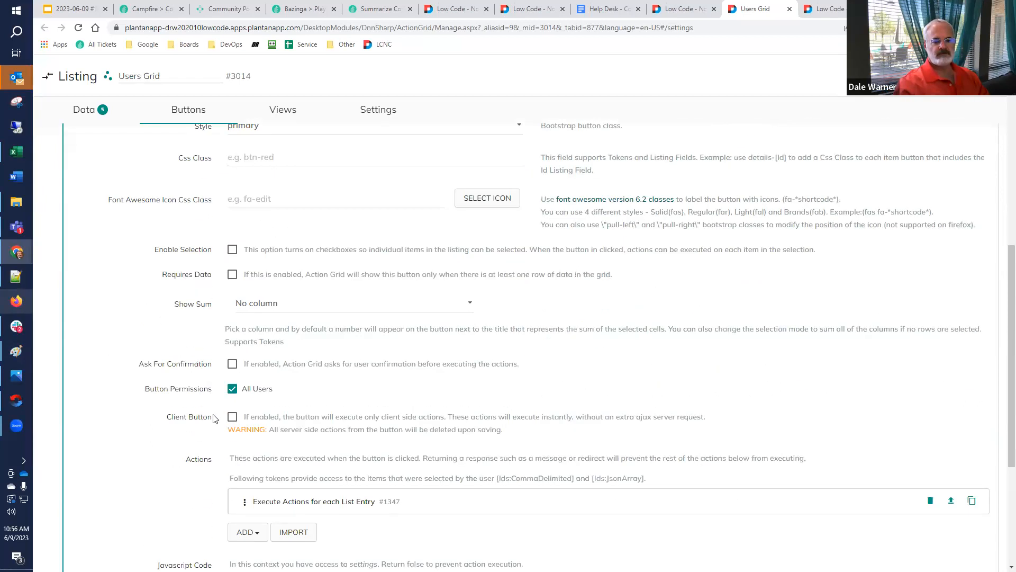
scroll(305, 414, "down", 1)
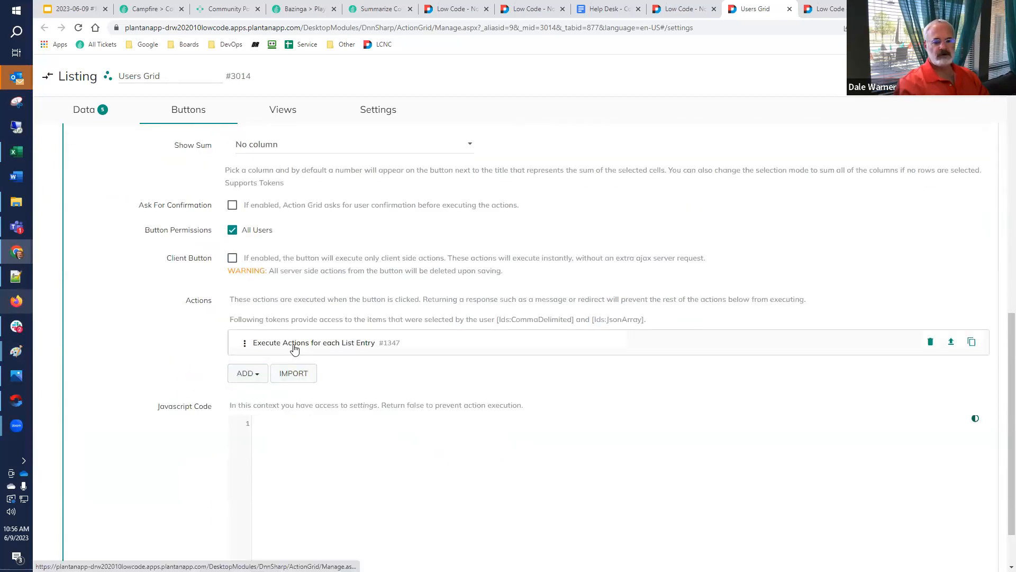
left_click(247, 374)
type("error")
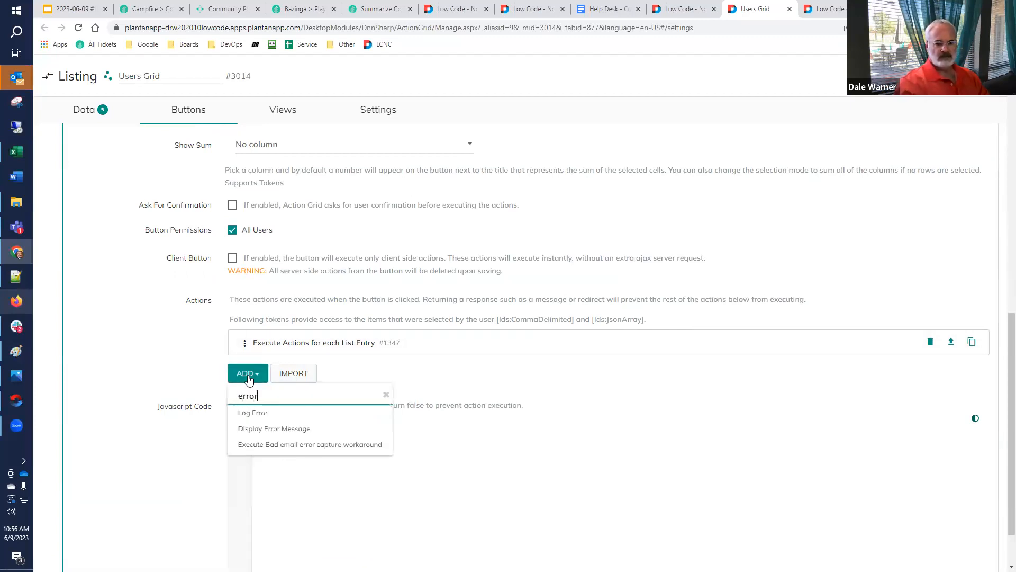
left_click(264, 426)
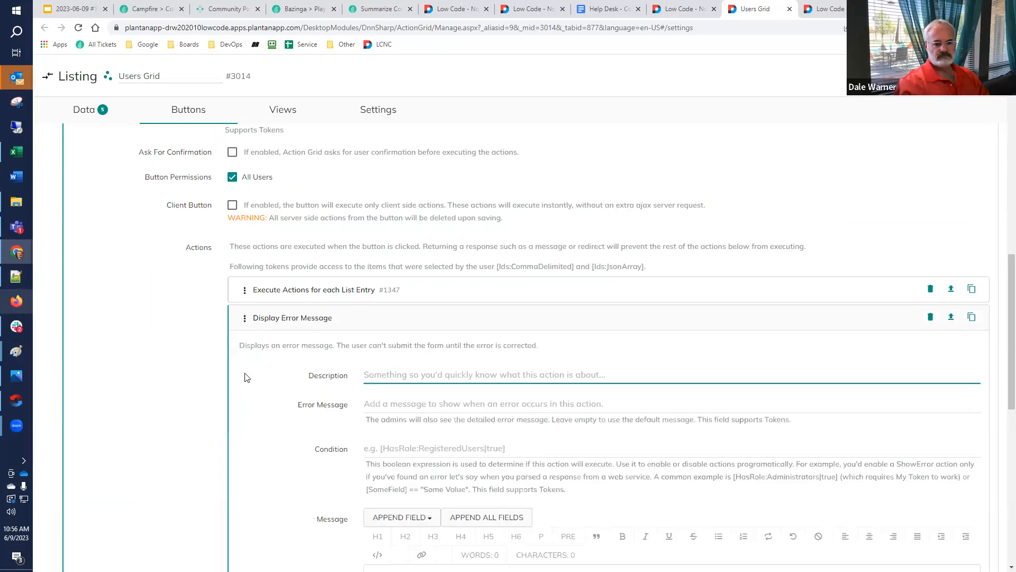
left_click_drag(245, 318, 264, 274)
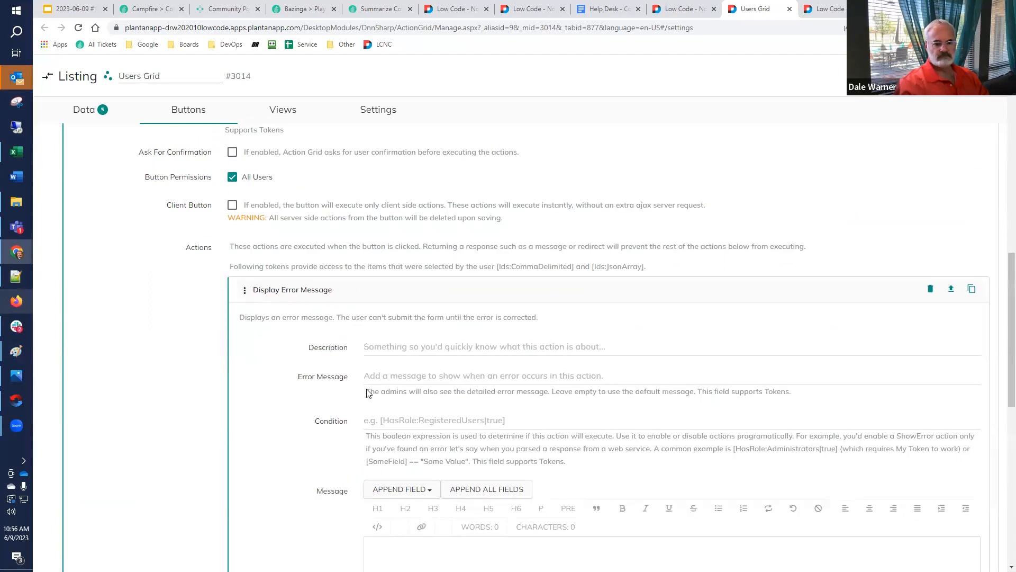
Set the Display Error Message action's Condition to [Get:filter-LastName] == ""
scroll(378, 388, "down", 1)
left_click(429, 363)
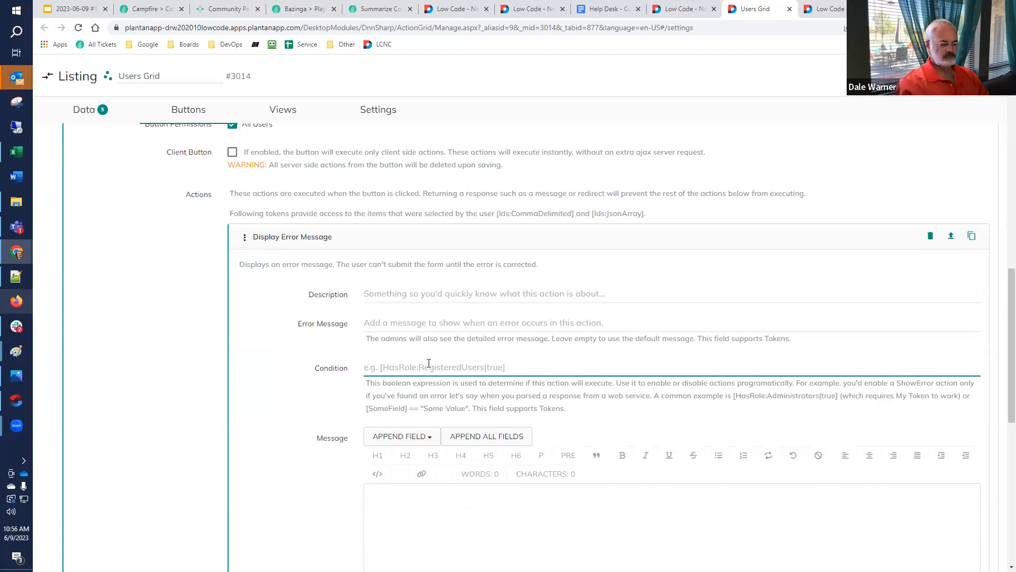
key("ctrl+v")
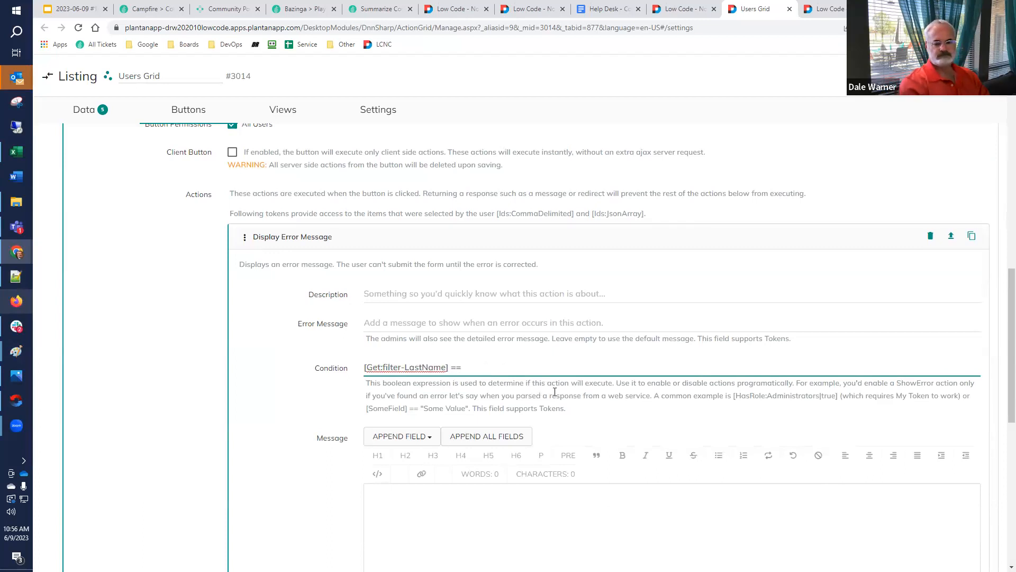
type("== ''")
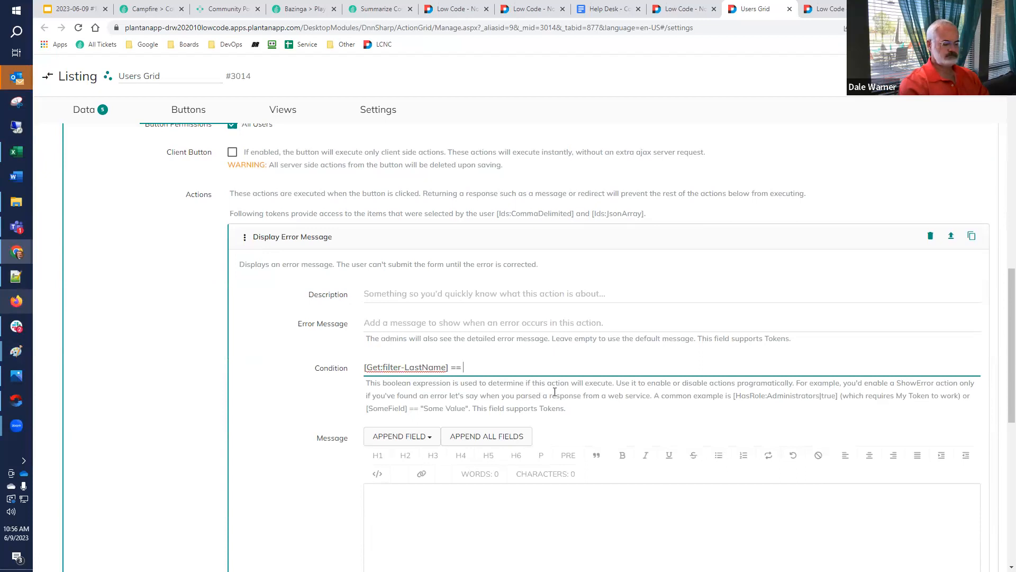
type("\"")
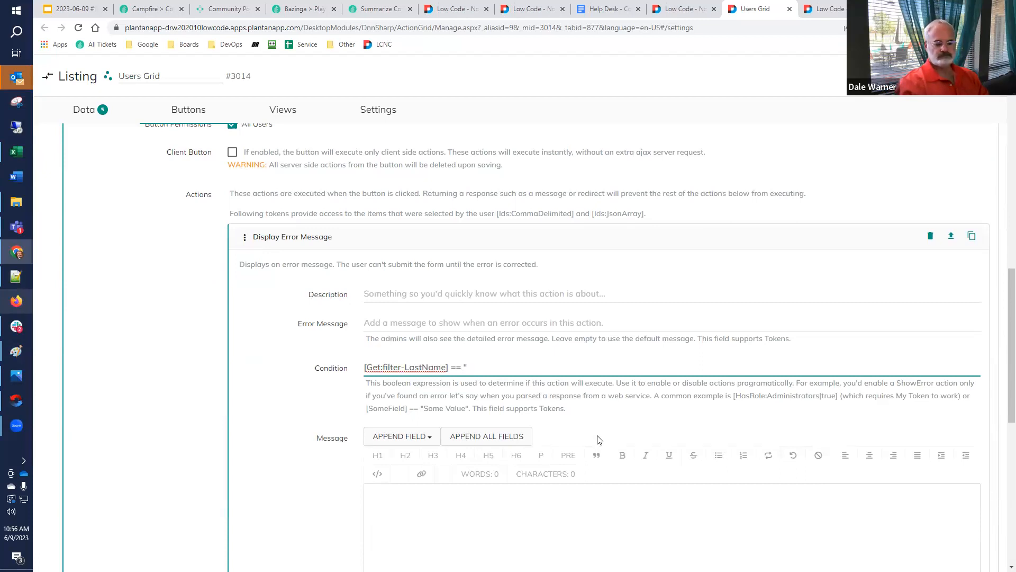
Enter "You gotta filter first!" as the error action's Message and save the listing
left_click(577, 506)
type("You gotta filter first!")
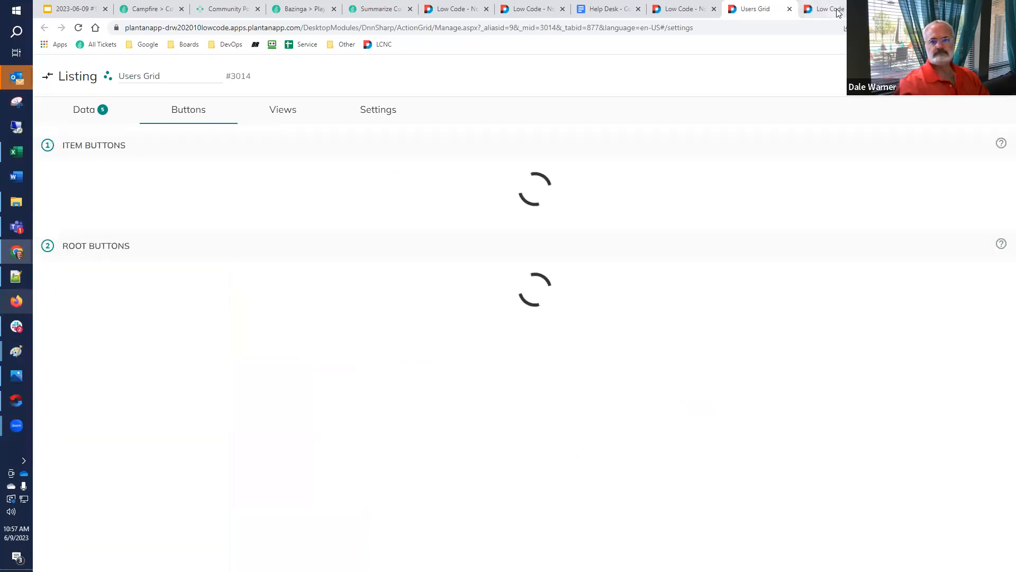
Load the Process Filtered Listing page without filters, run Log My Filtering, and dismiss the message
left_click(681, 9)
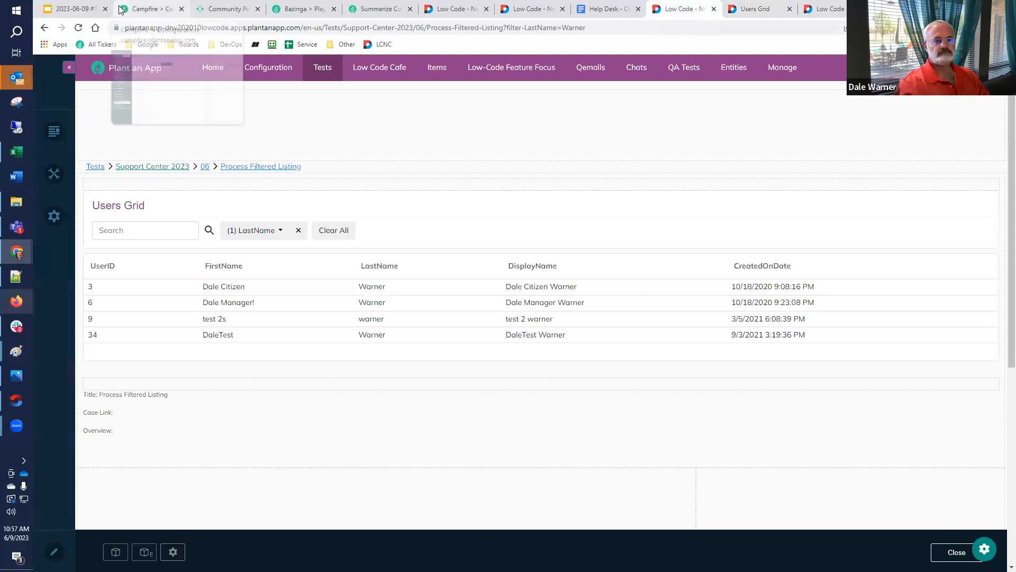
left_click(234, 169)
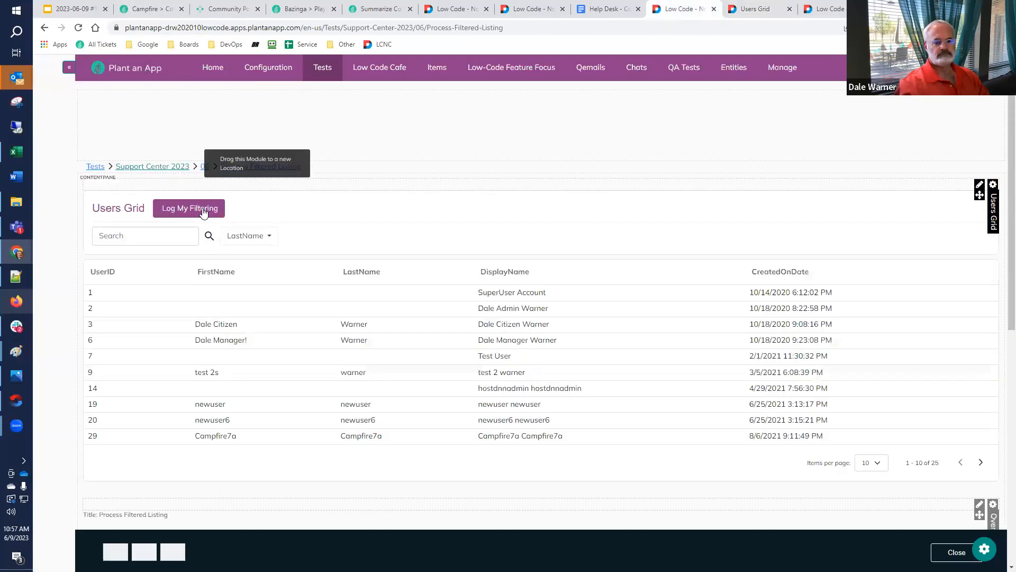
left_click(203, 209)
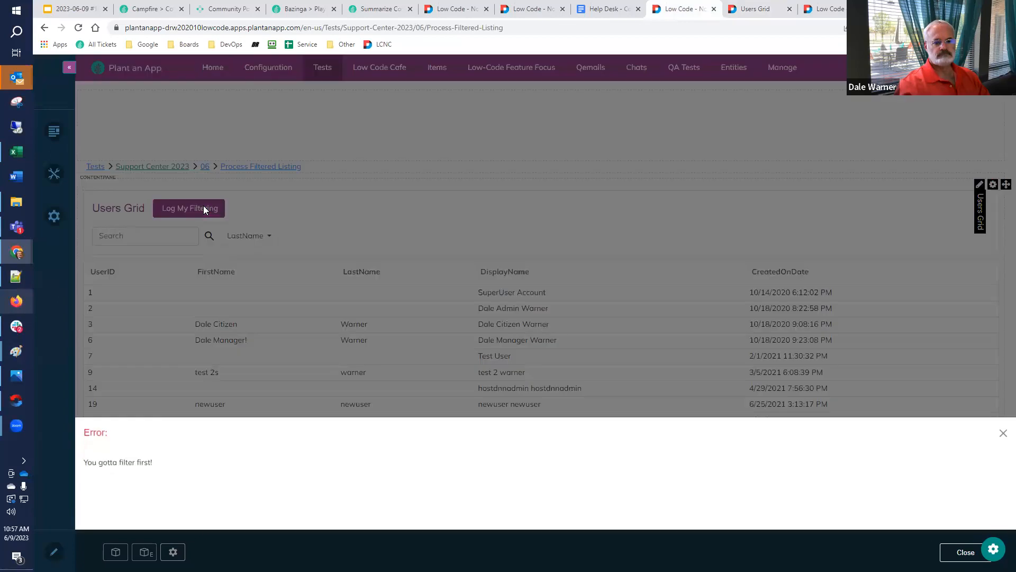
left_click(342, 194)
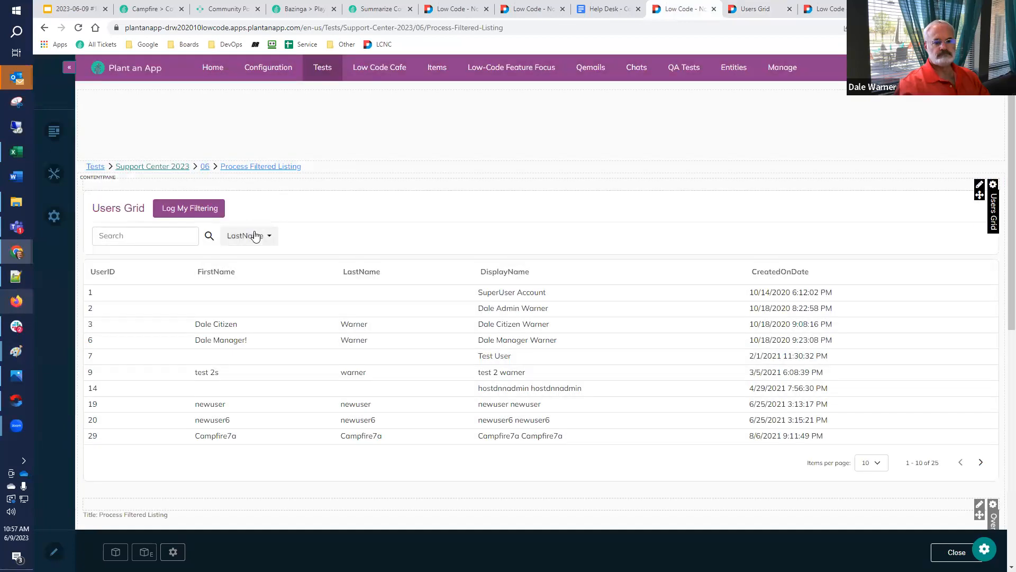
Filter the Users Grid by a different listed surname under LastName and run Log My Filtering
left_click(247, 236)
scroll(256, 406, "down", 1)
left_click(249, 368)
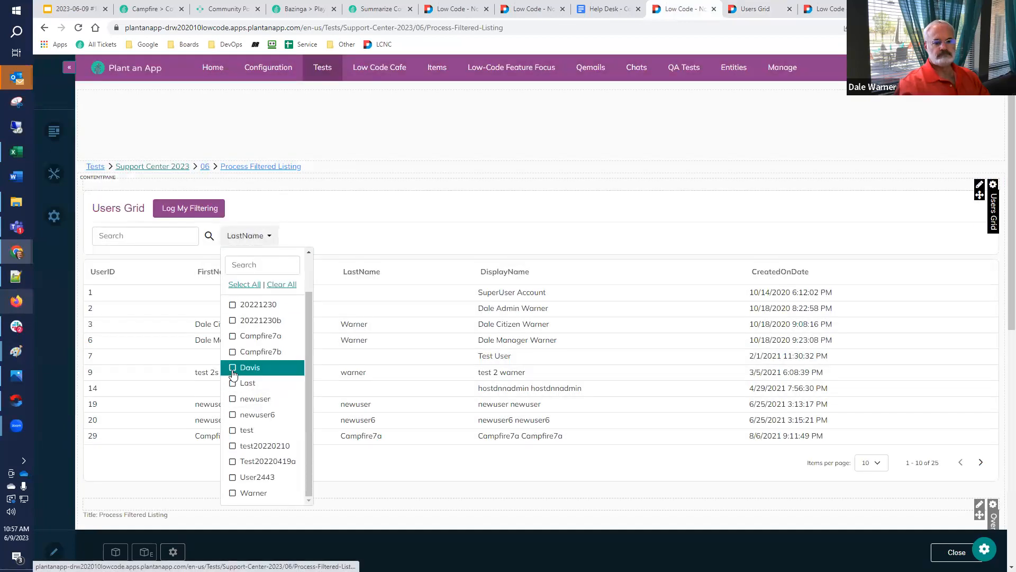
left_click(499, 151)
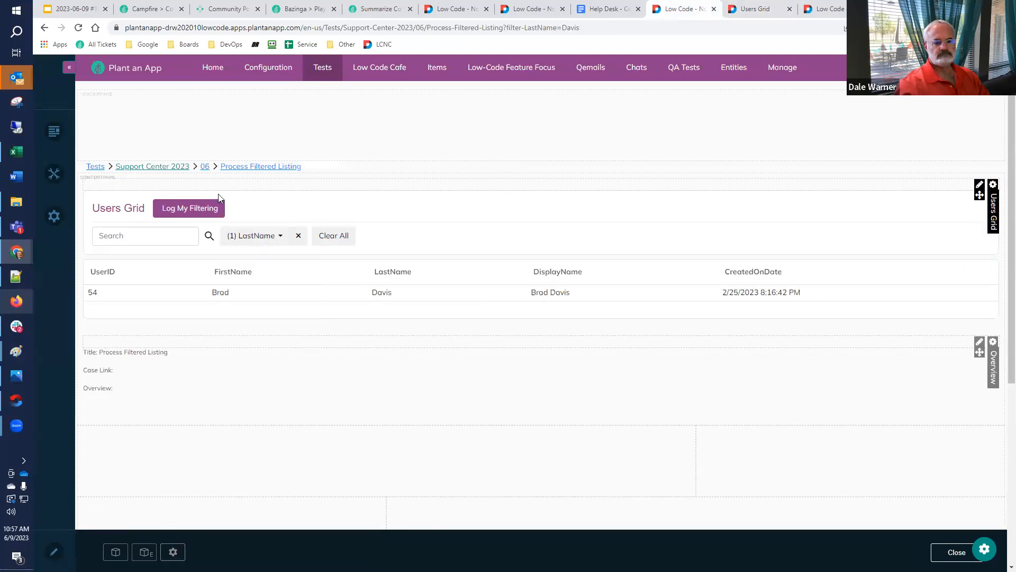
left_click(200, 210)
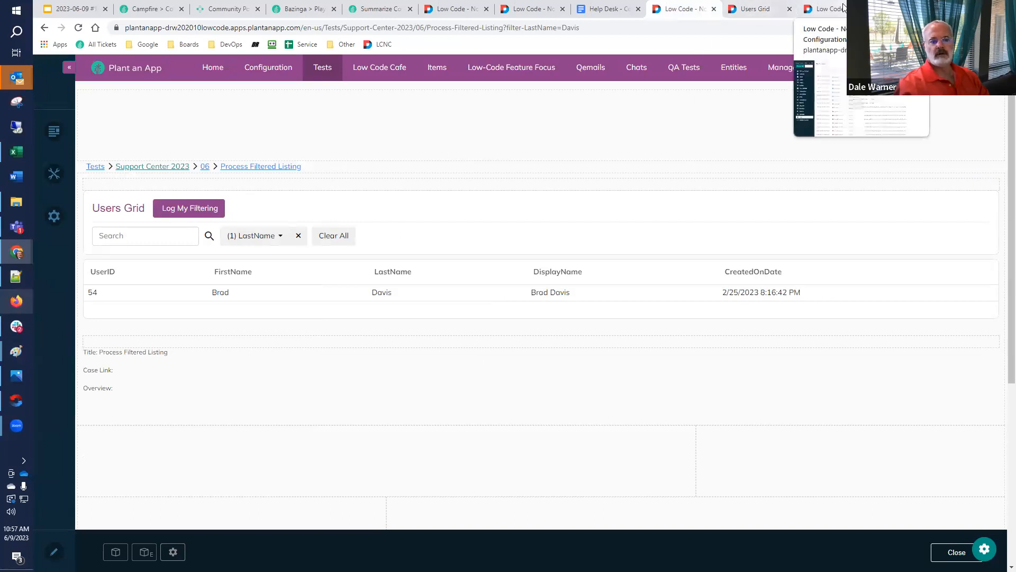
Check the Audit Logs for the entries written by the filtered run and return to the Process Filtered Listing page
left_click(823, 9)
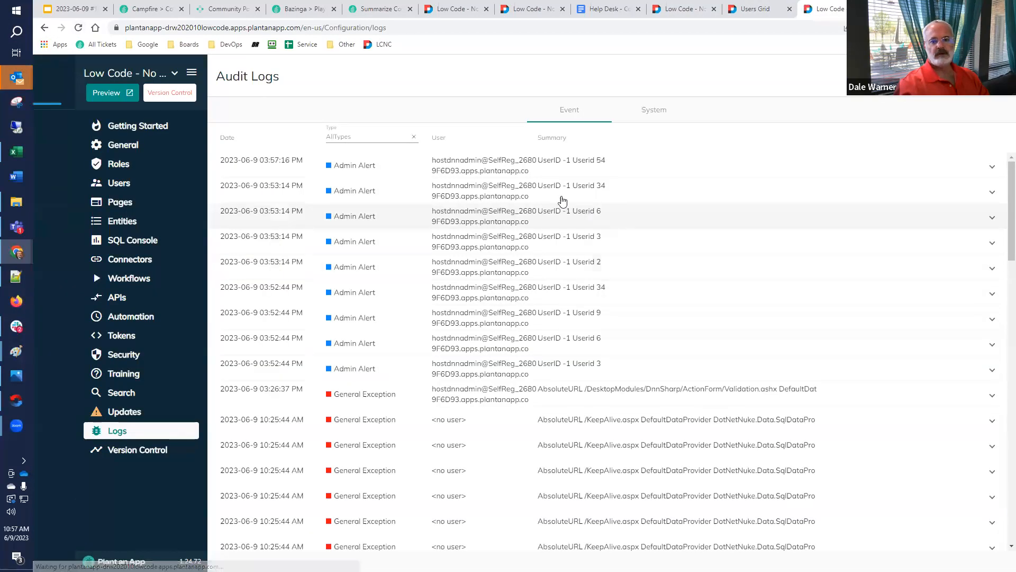
left_click(755, 11)
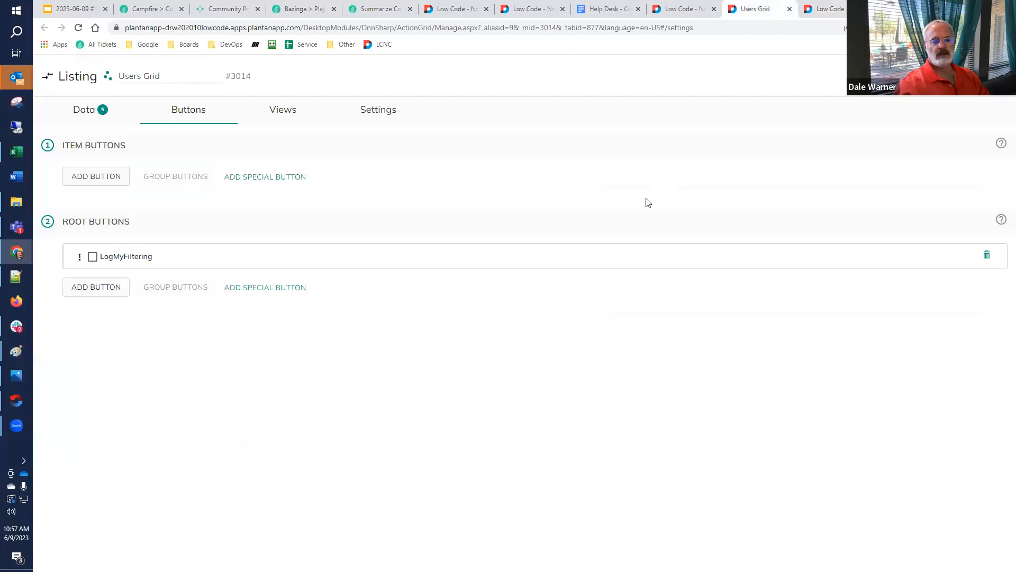
left_click(678, 15)
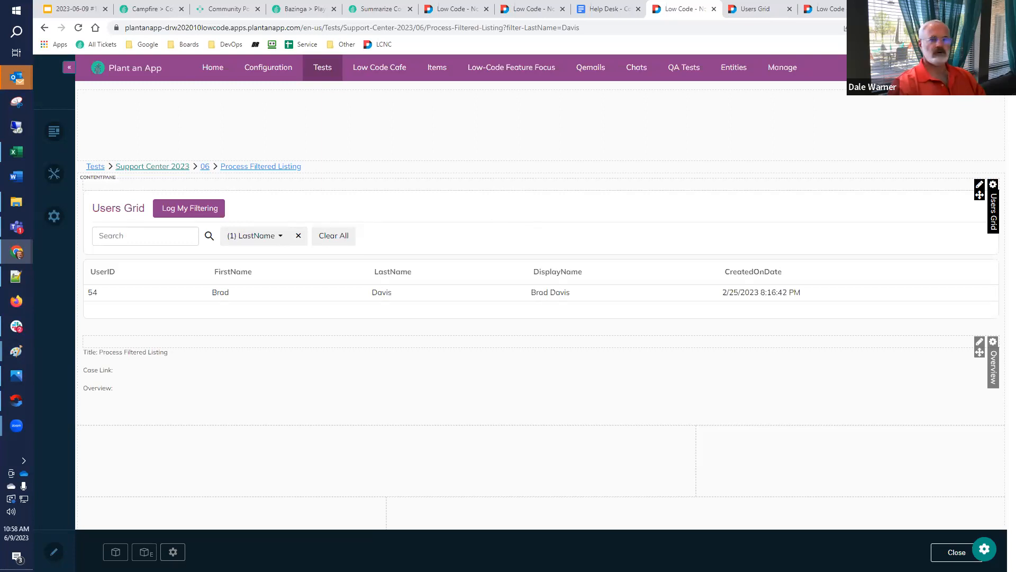
Review the Execute Actions for each List Entry settings under the LogMyFiltering root button of the Users Grid listing
left_click(756, 9)
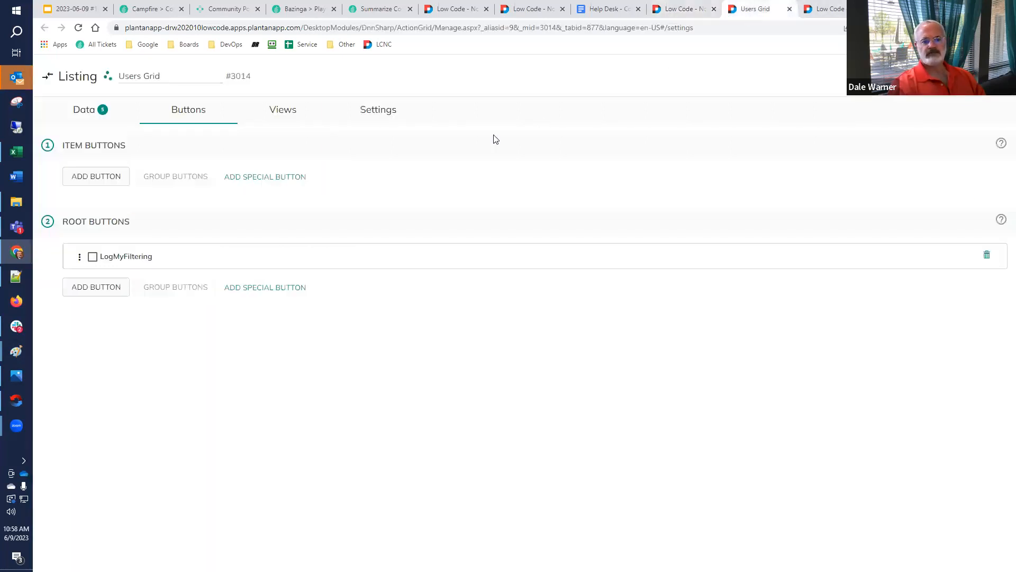
left_click(109, 258)
scroll(215, 337, "down", 7)
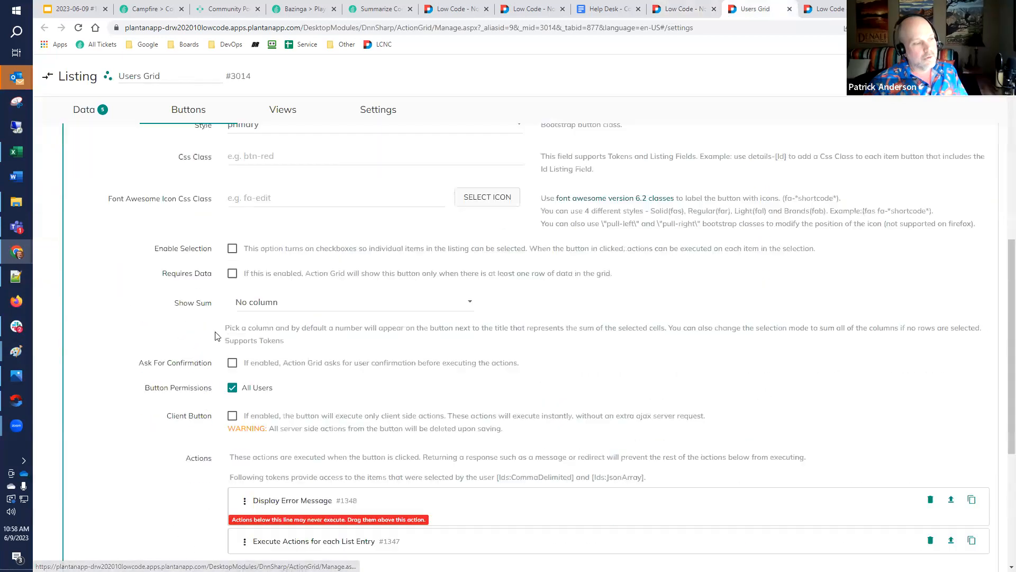
scroll(215, 336, "down", 4)
left_click(305, 334)
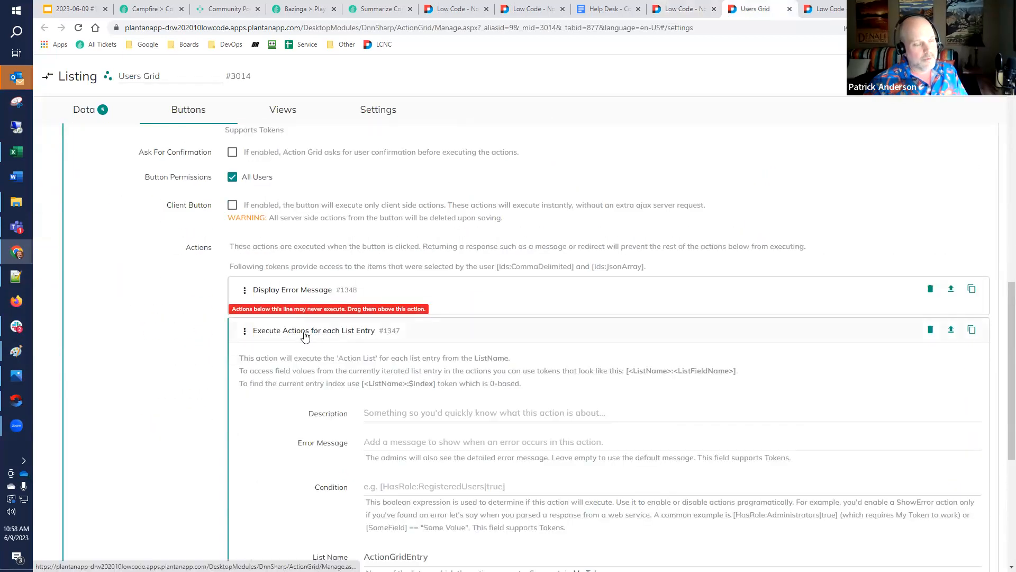
scroll(396, 436, "down", 4)
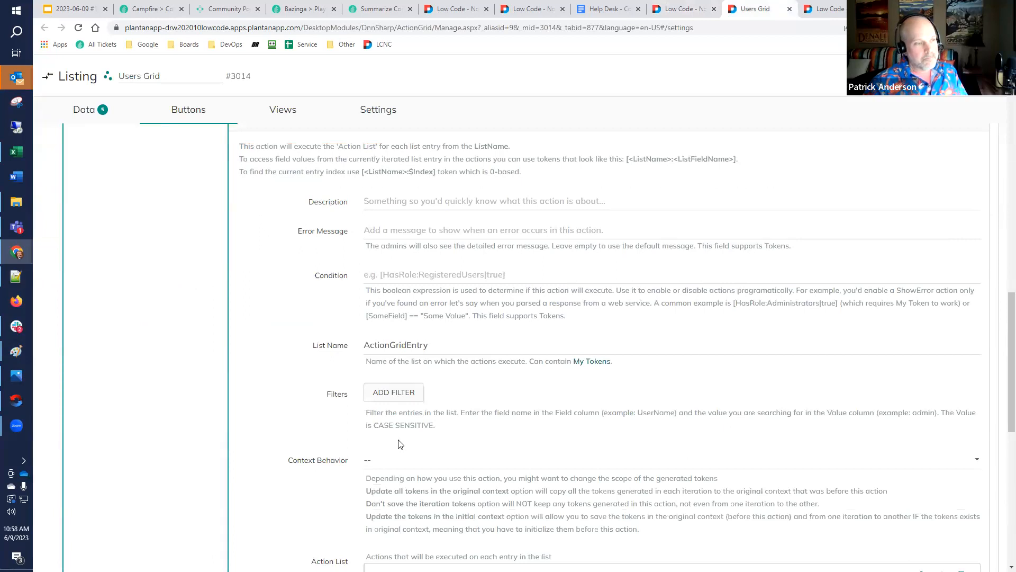
scroll(379, 451, "up", 3)
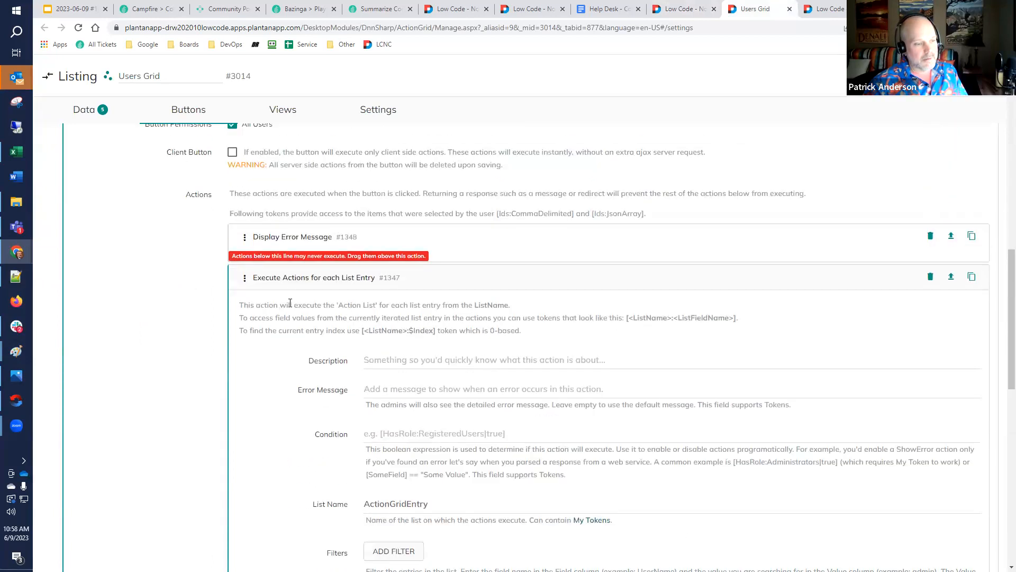
Try false as the Condition of the Execute Actions for each List Entry action, clear it, and collapse the LogMyFiltering settings
left_click(394, 434)
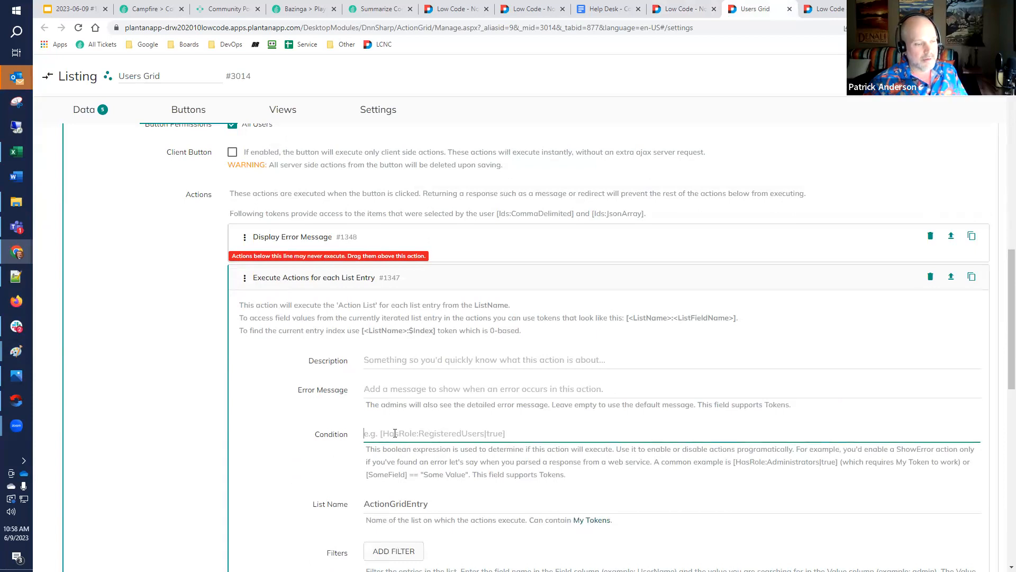
type("false")
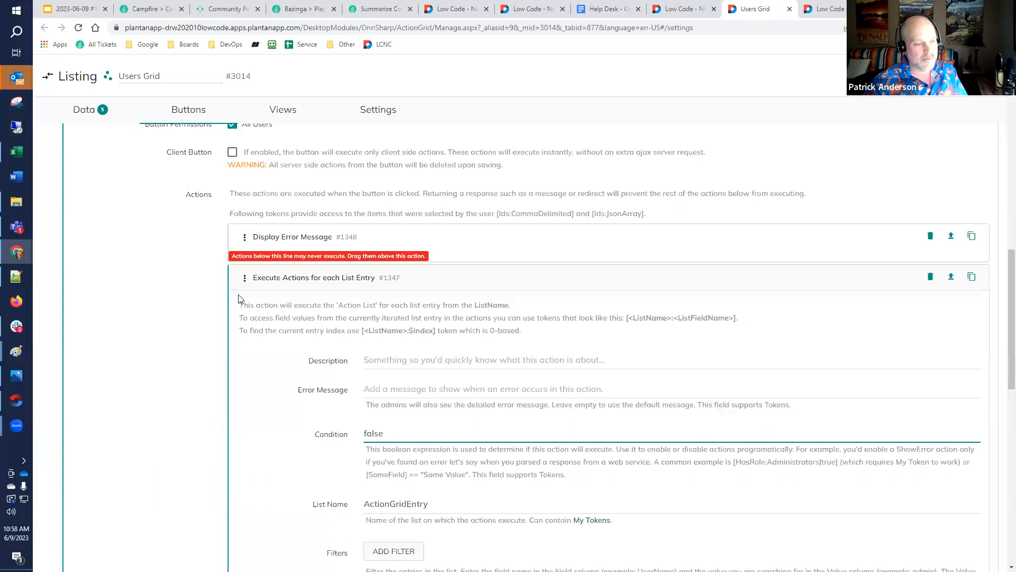
left_click(278, 280)
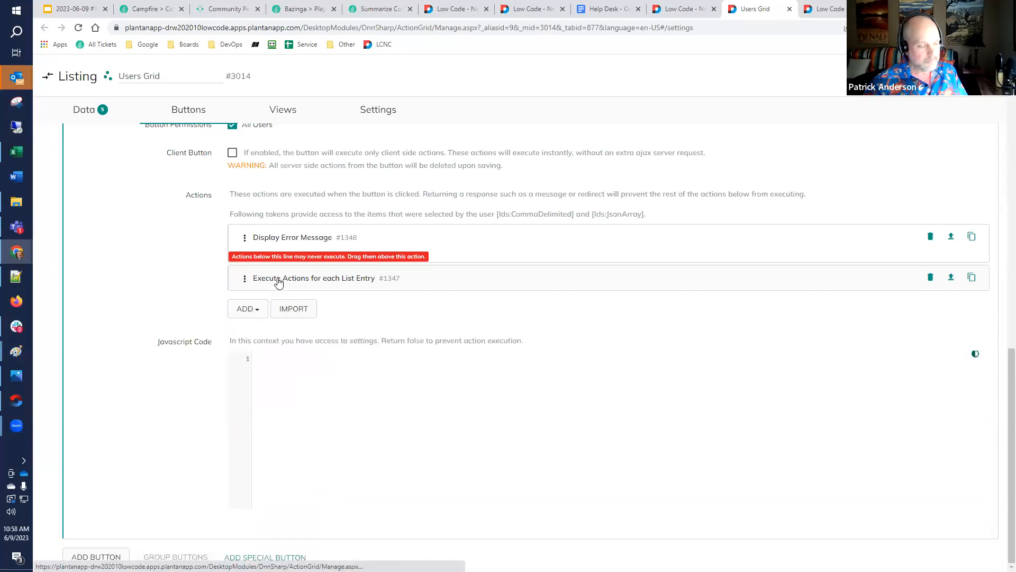
left_click(279, 283)
left_click_drag(401, 434, 217, 401)
key("BackSpace")
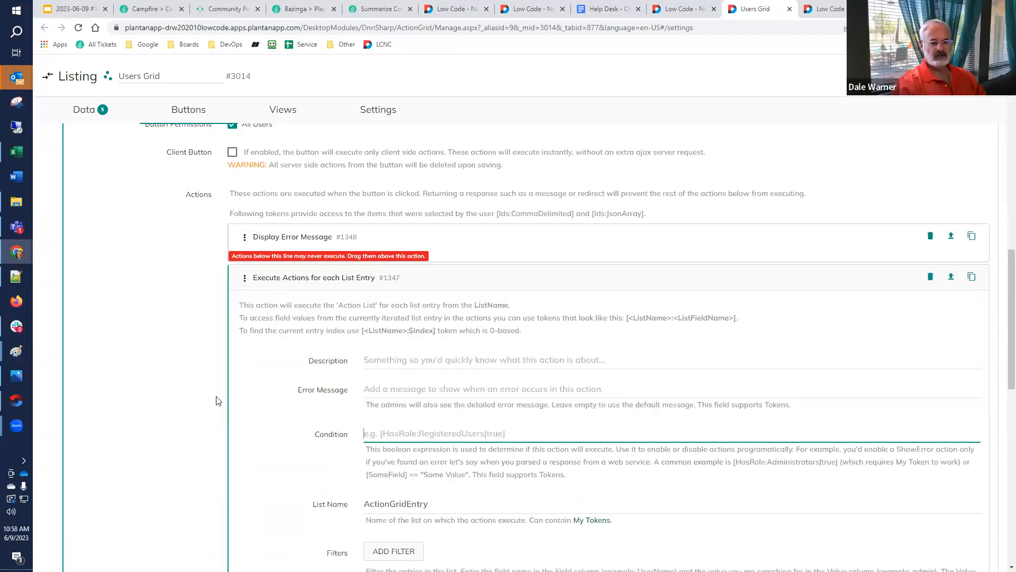
scroll(272, 391, "up", 4)
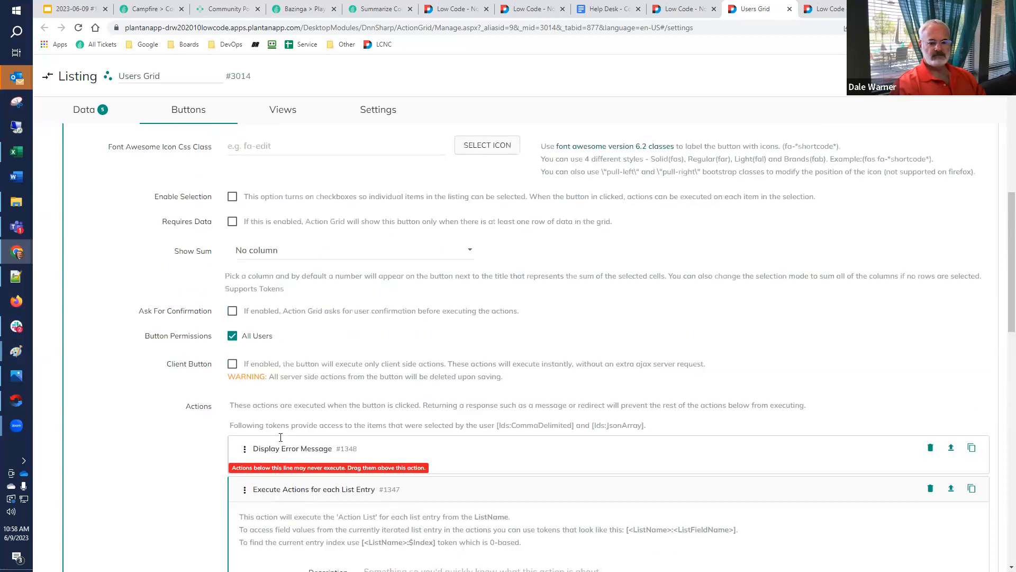
left_click(304, 492)
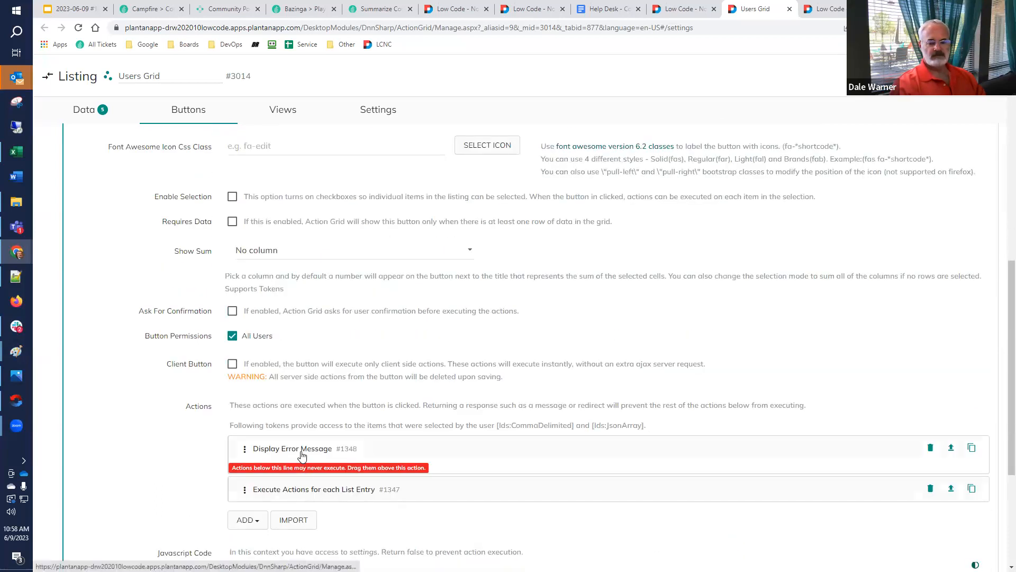
scroll(311, 335, "up", 4)
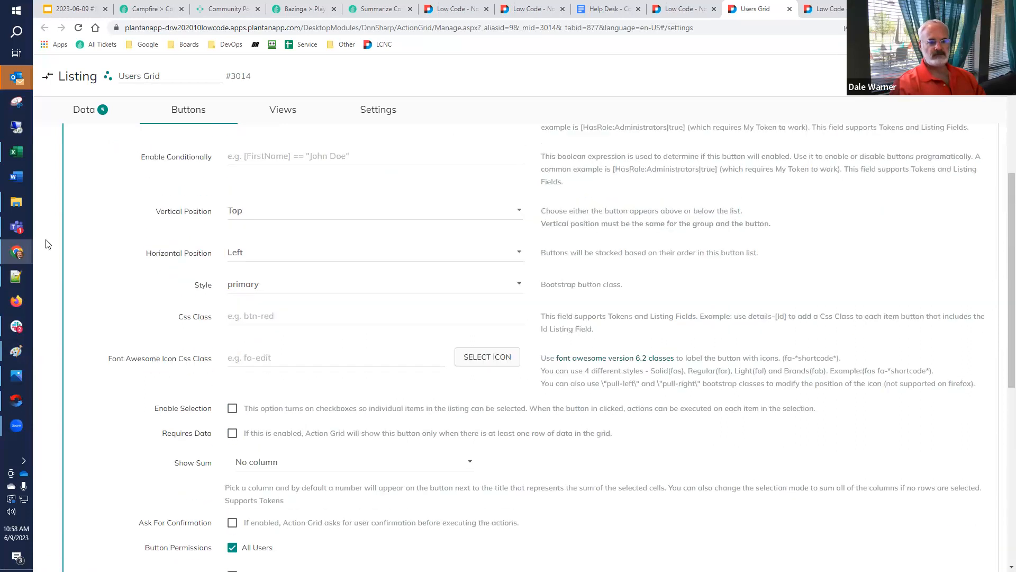
scroll(46, 244, "up", 5)
left_click(117, 258)
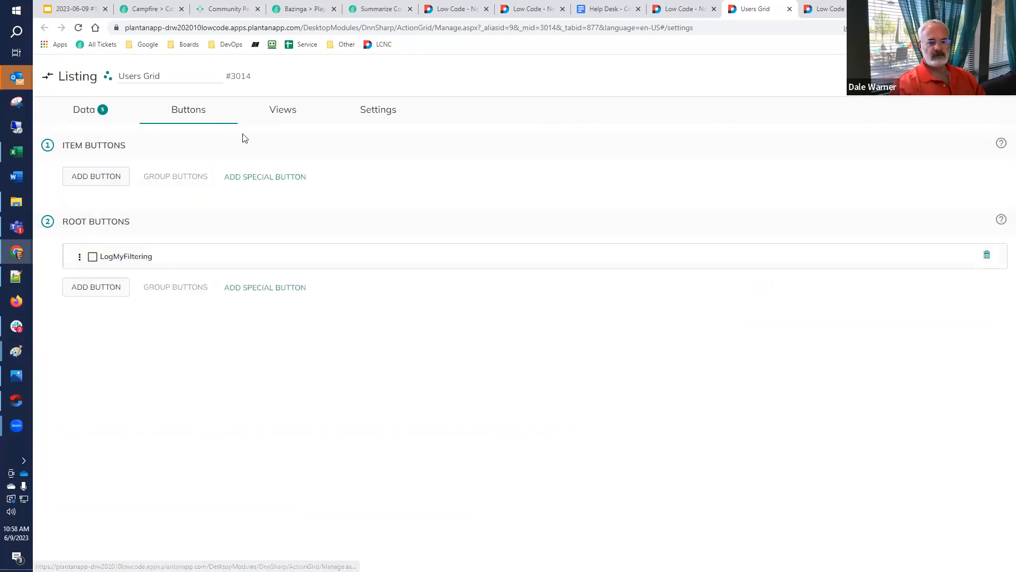
Add a second root button to the Users Grid listing and title it Export
left_click(87, 290)
left_click_drag(294, 318, 96, 321)
type("Export")
Add a Create Excel from List action to the Export button
scroll(261, 293, "down", 10)
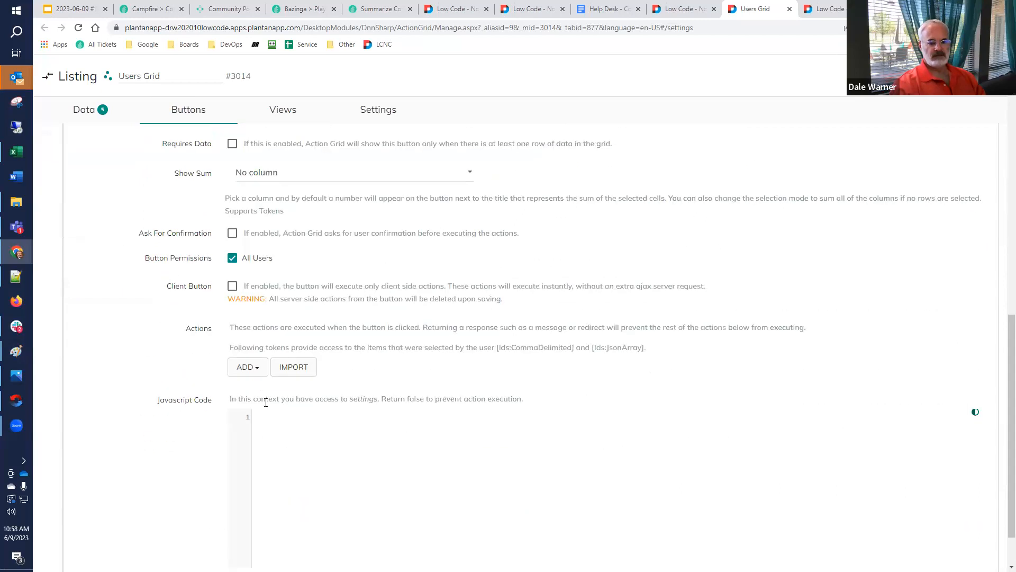
left_click(252, 369)
type("excel")
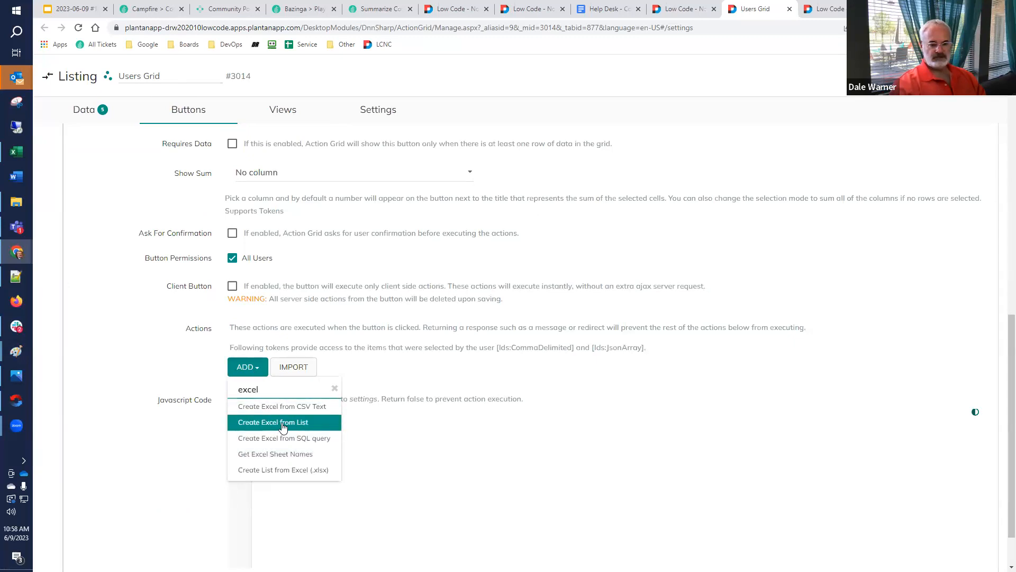
left_click(282, 424)
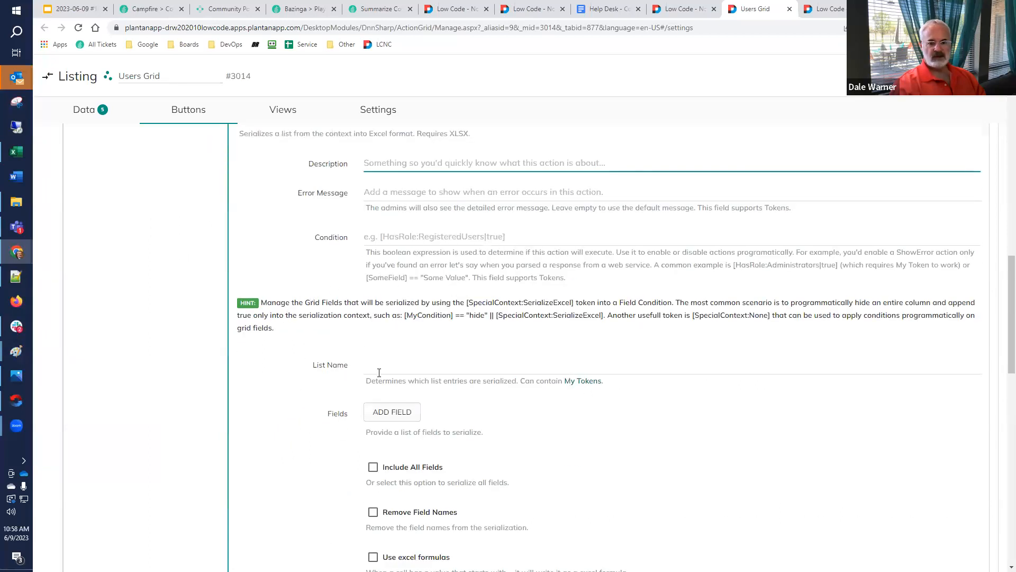
Set the Excel action's filename Pattern to export-file
scroll(379, 372, "down", 5)
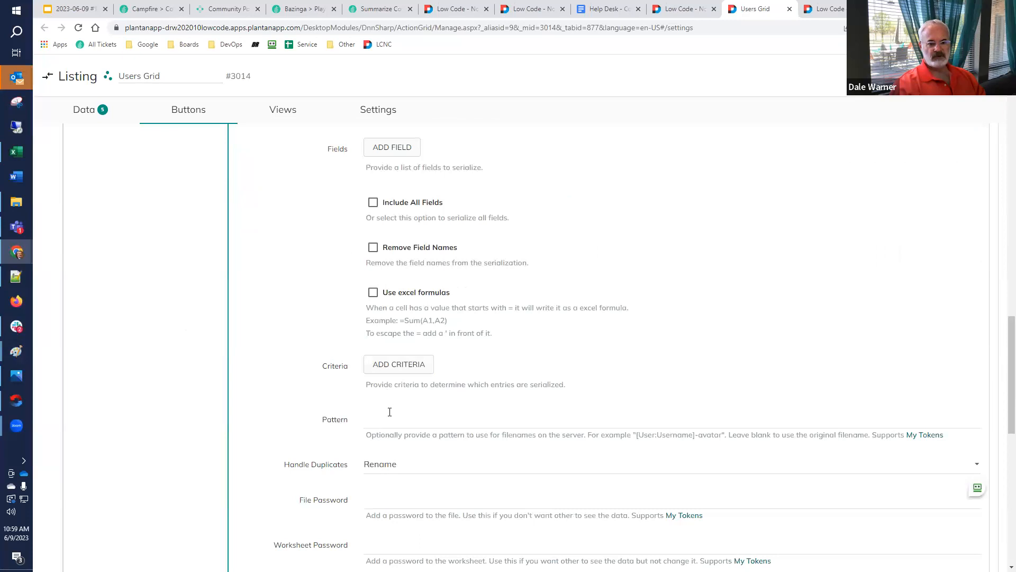
scroll(389, 418, "down", 1)
left_click(397, 365)
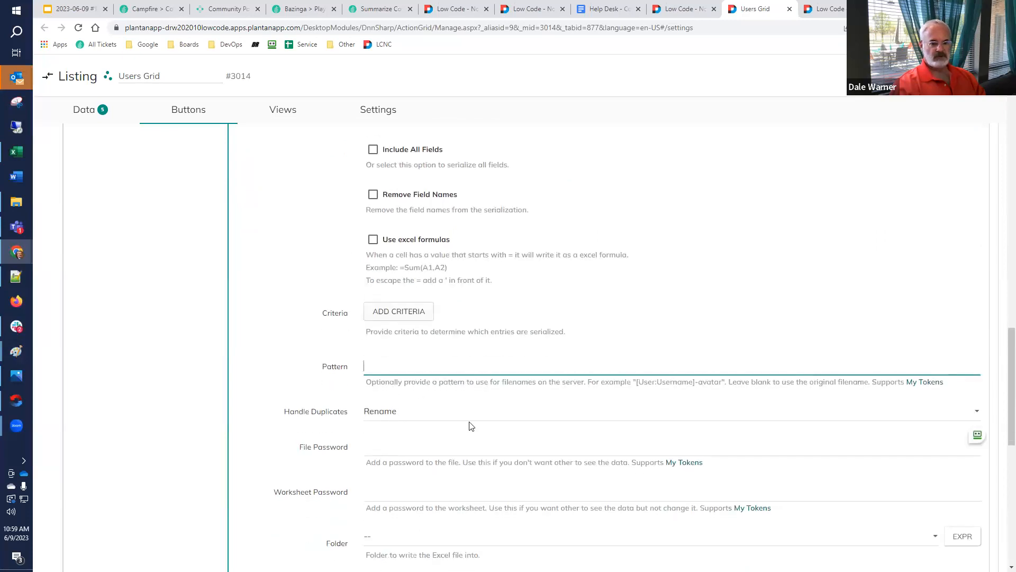
type("exportlist")
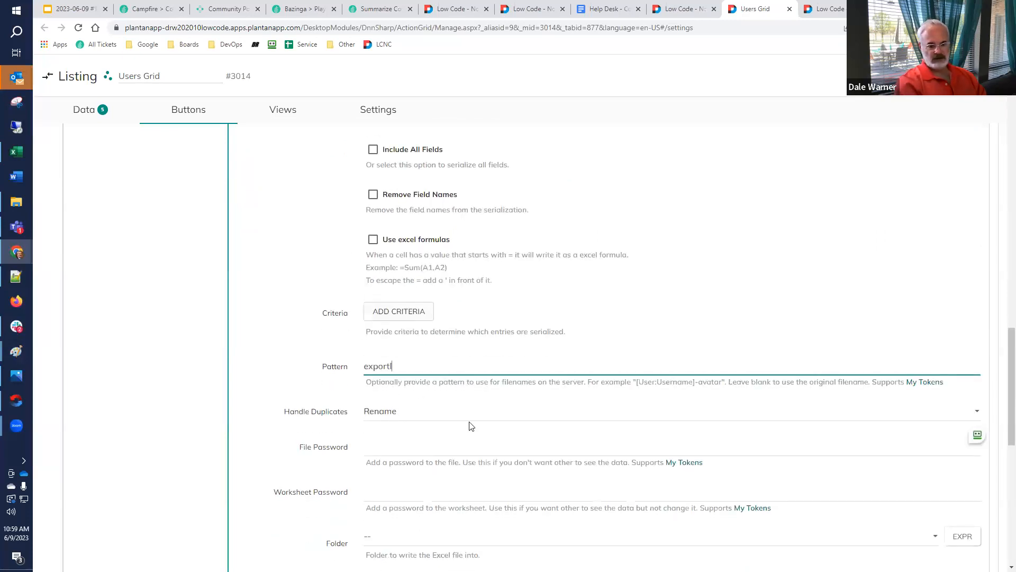
key("BackSpace")
key("BackSpace")
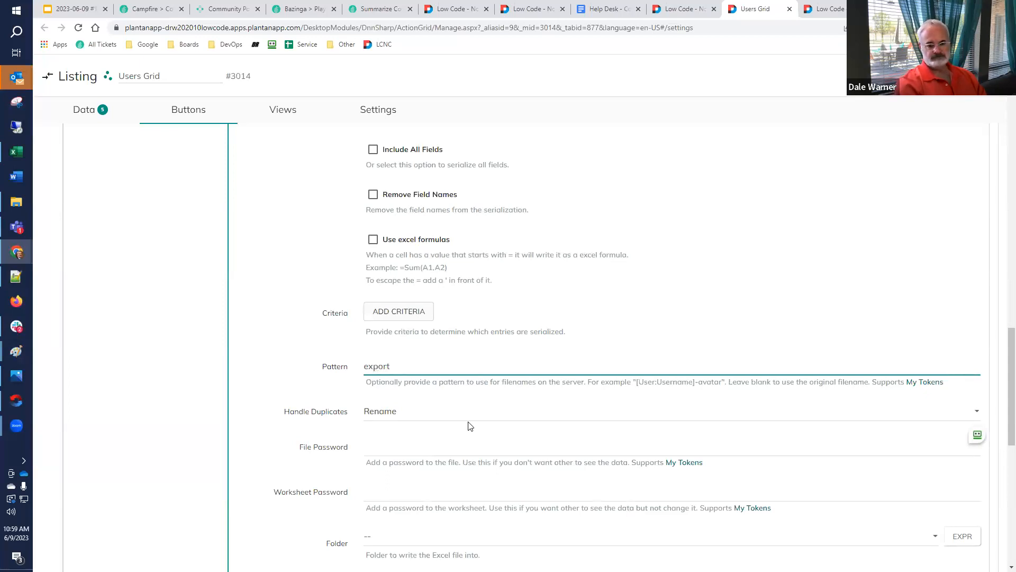
type("-file")
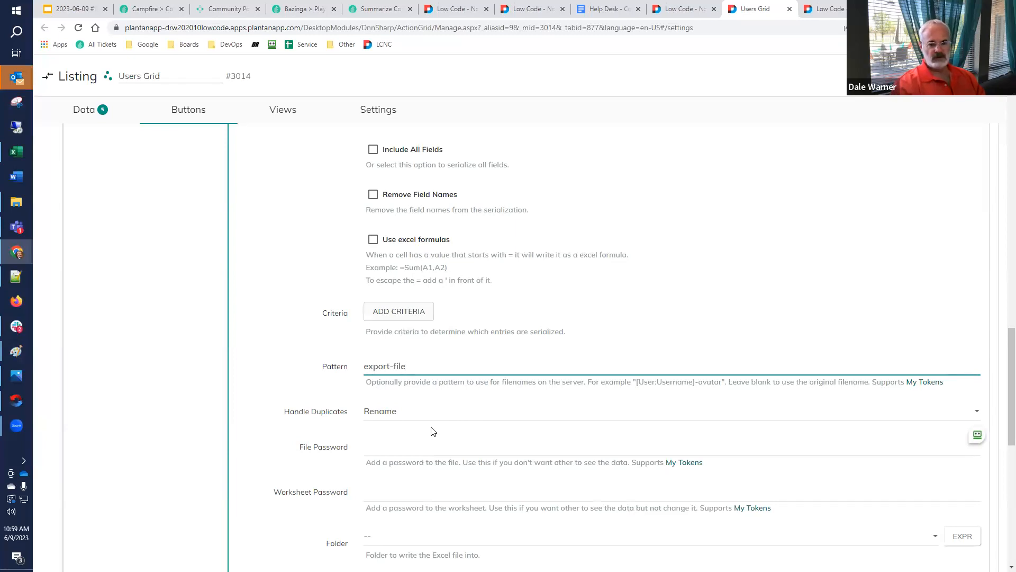
Store the Excel file's absolute URL in a token named absoluteUrl
scroll(433, 431, "down", 2)
scroll(398, 408, "down", 4)
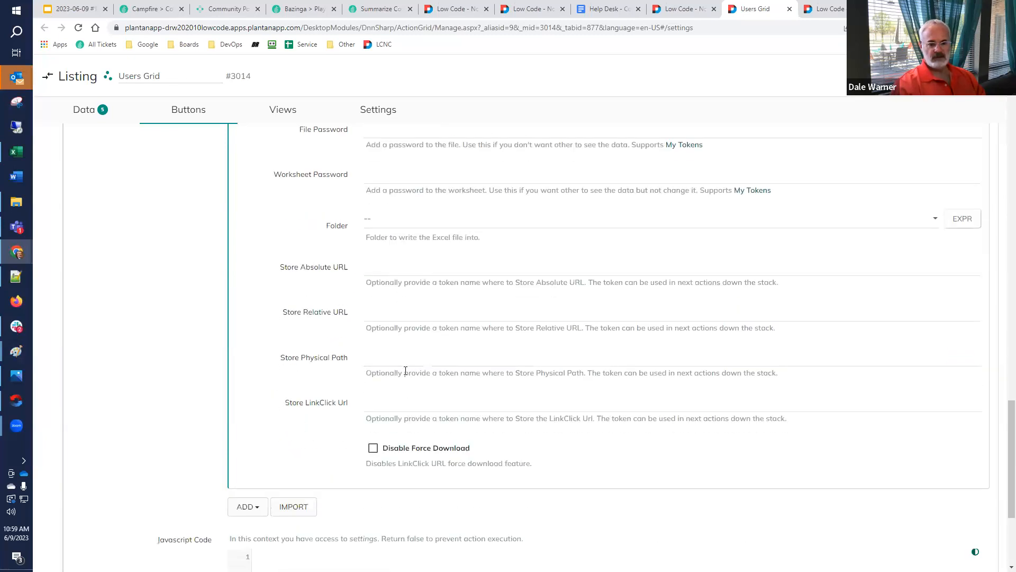
left_click(405, 270)
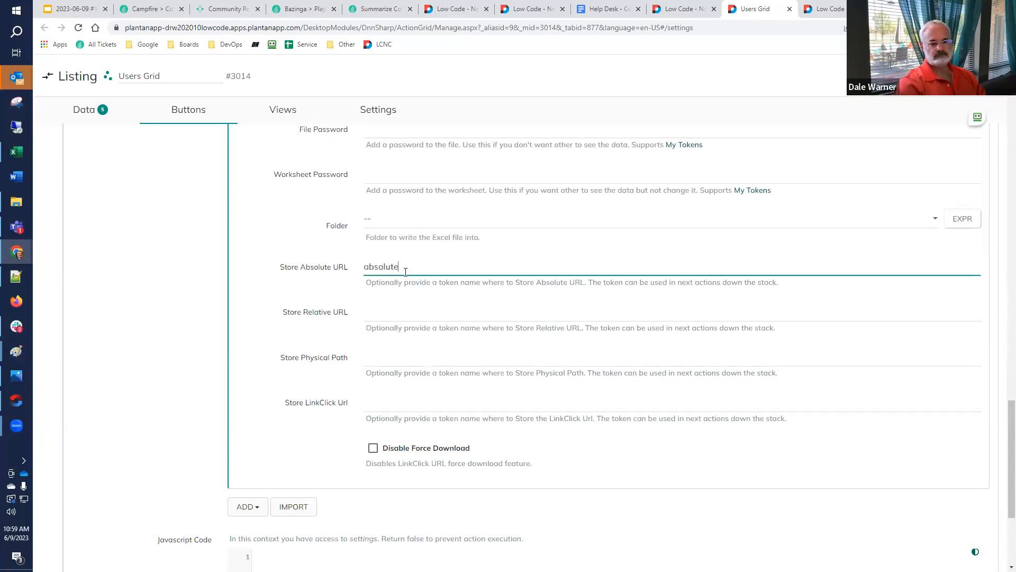
double_click(406, 270)
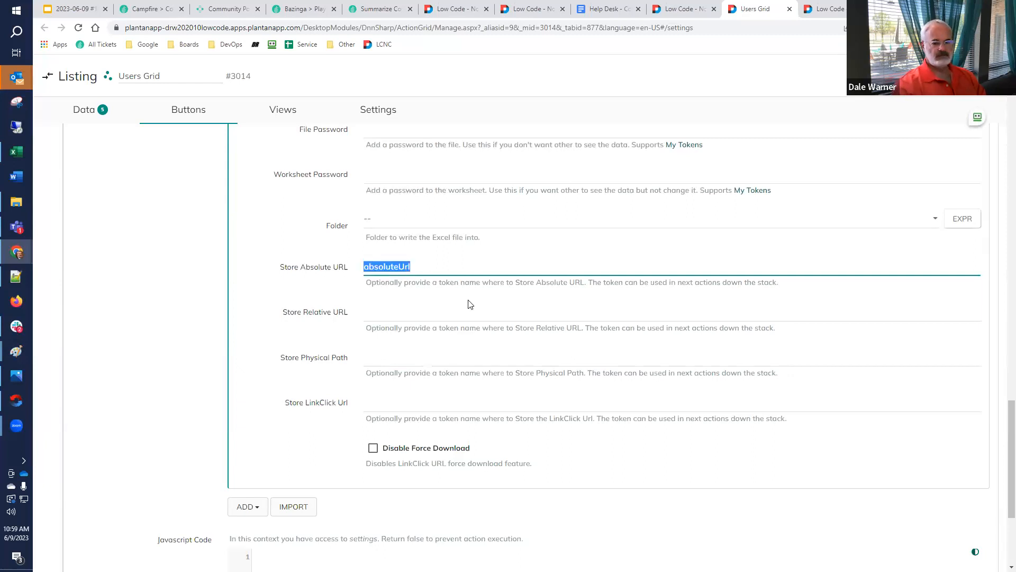
Add a redirect action after the Excel action on the Export button
scroll(371, 370, "down", 3)
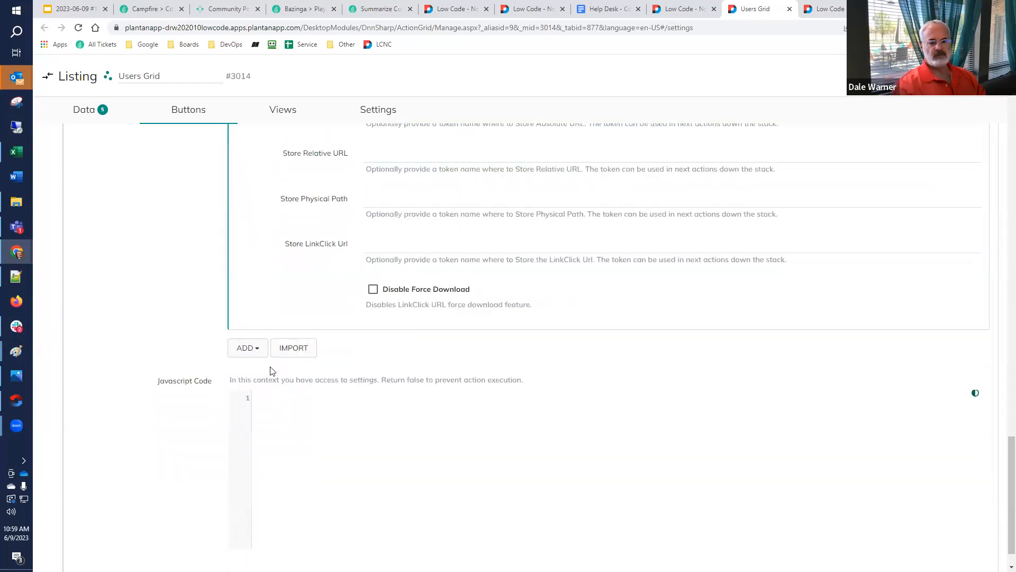
left_click(248, 348)
type("redir")
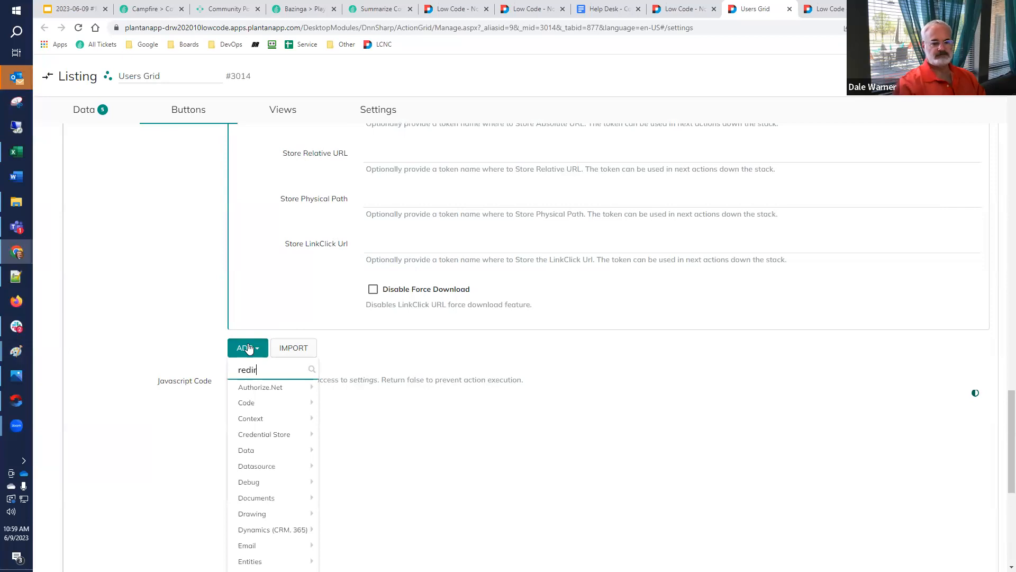
left_click(245, 403)
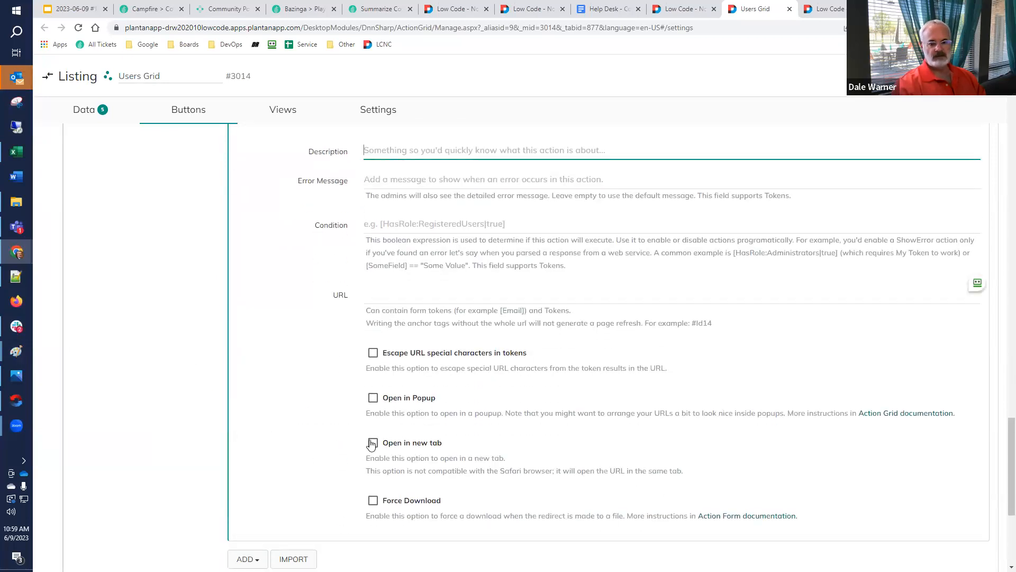
Enable Open in new tab for the redirect, set its URL to [absoluteUrl], and save the listing
left_click(374, 443)
left_click(394, 298)
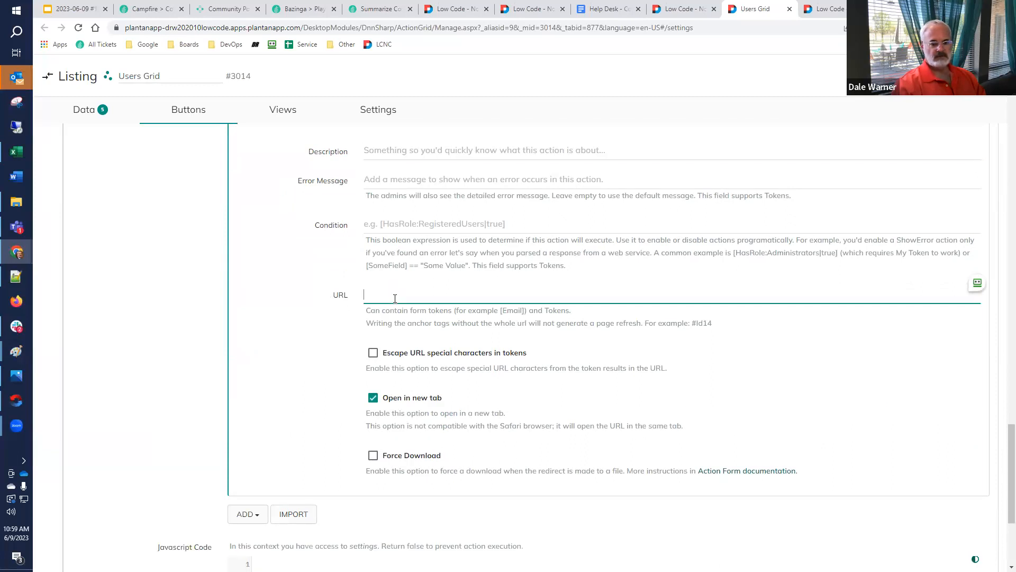
type("[absoluteUrl]")
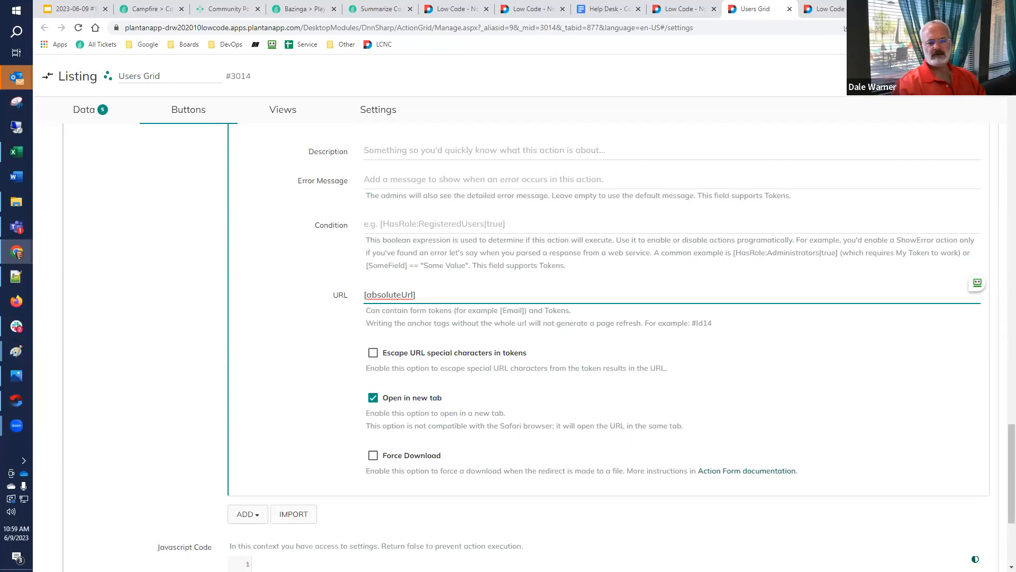
left_click(928, 76)
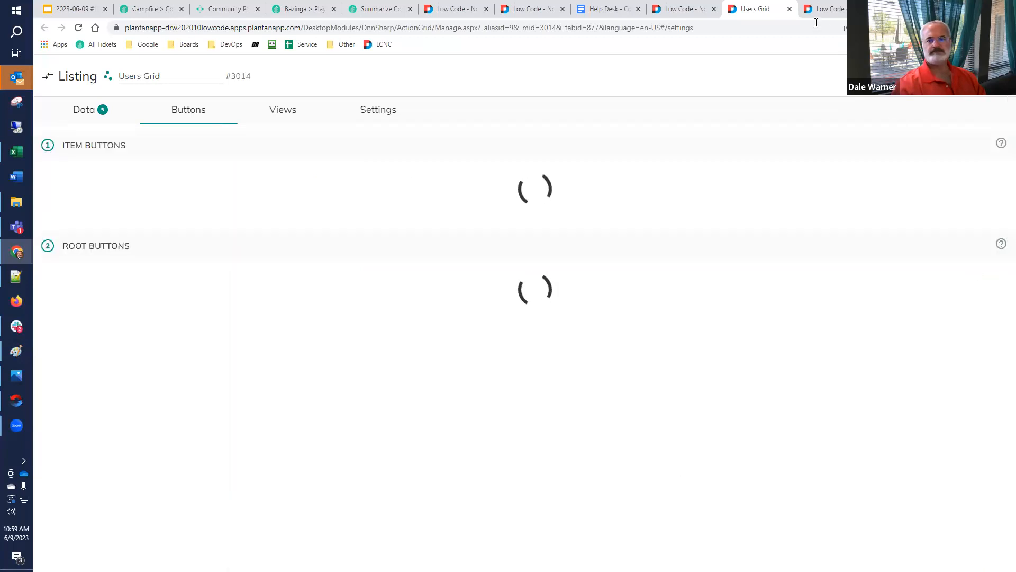
Reload the Process Filtered Listing page through its breadcrumb and run the Export button
left_click(688, 9)
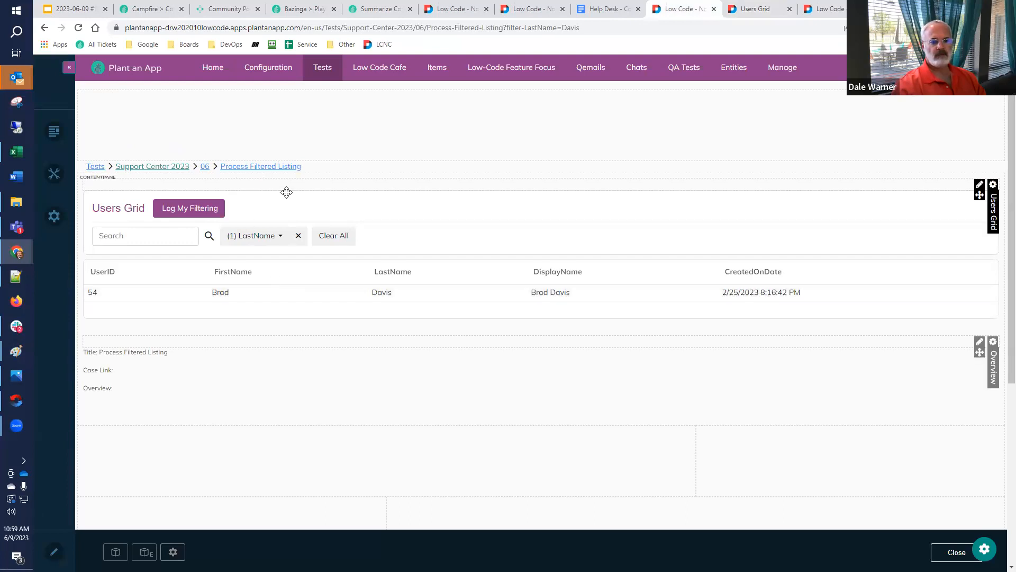
left_click(289, 168)
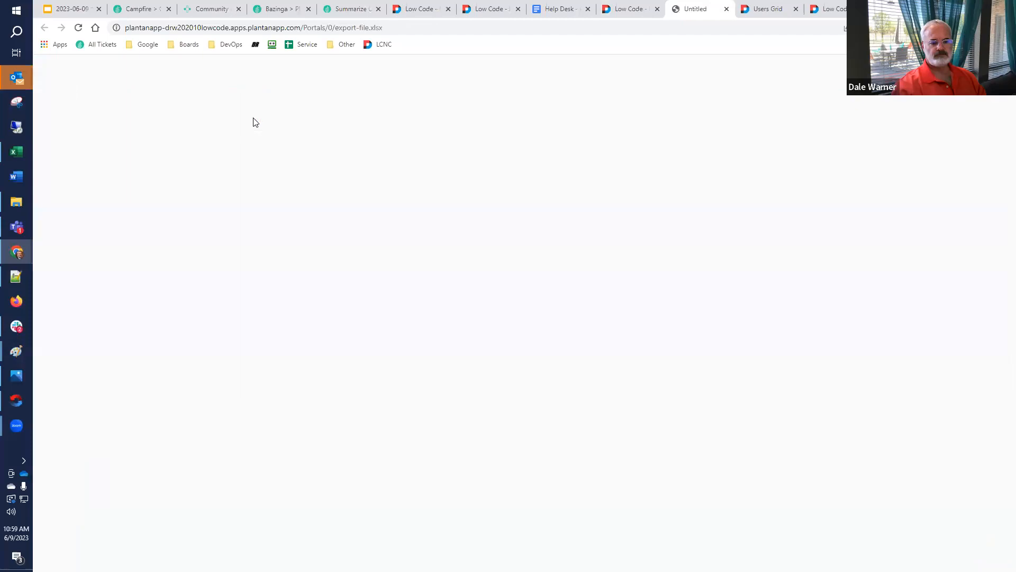
Open the downloaded export-file.xlsx in Excel and enable editing to inspect its contents
left_click(79, 556)
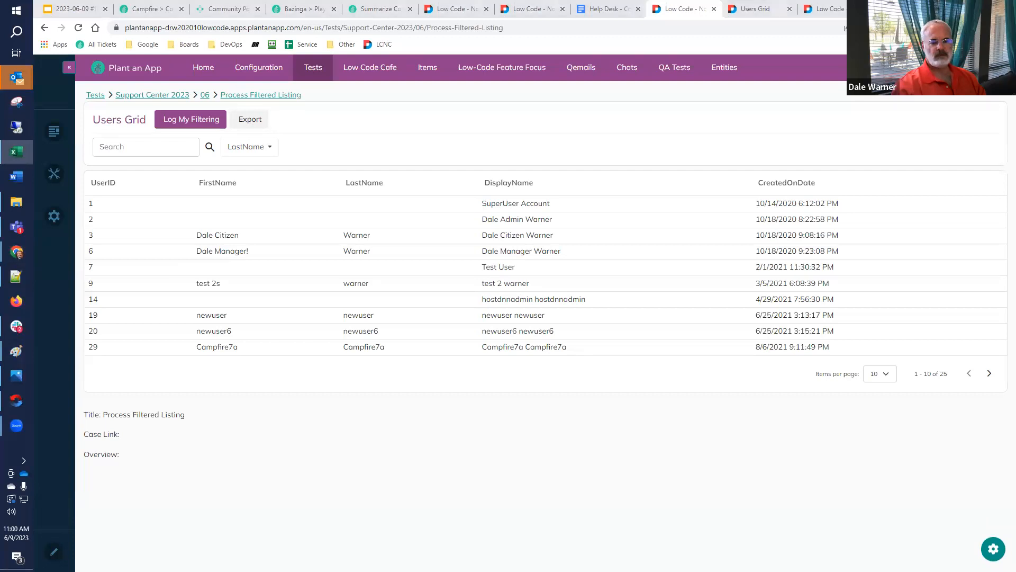
left_click(25, 156)
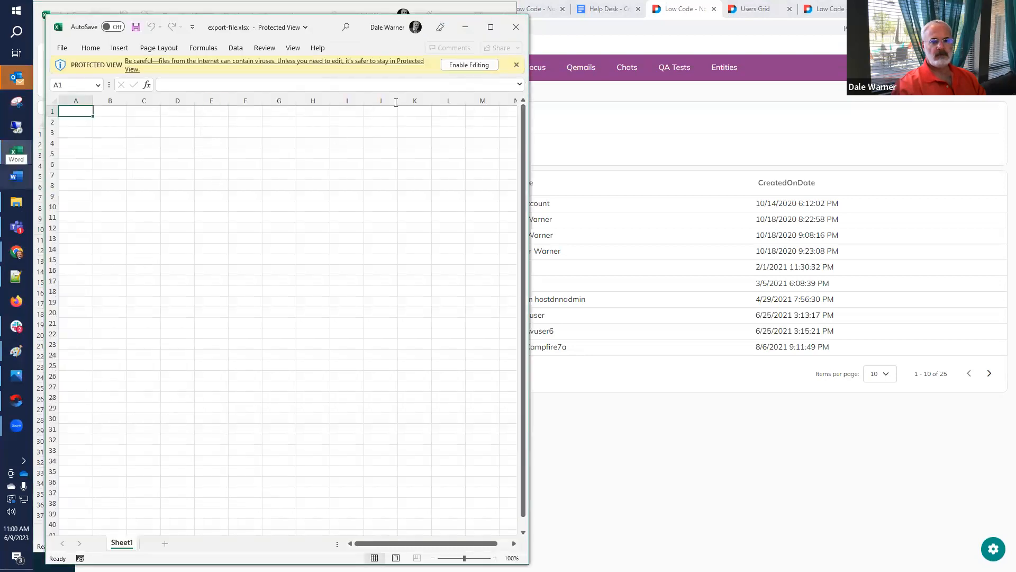
left_click(471, 65)
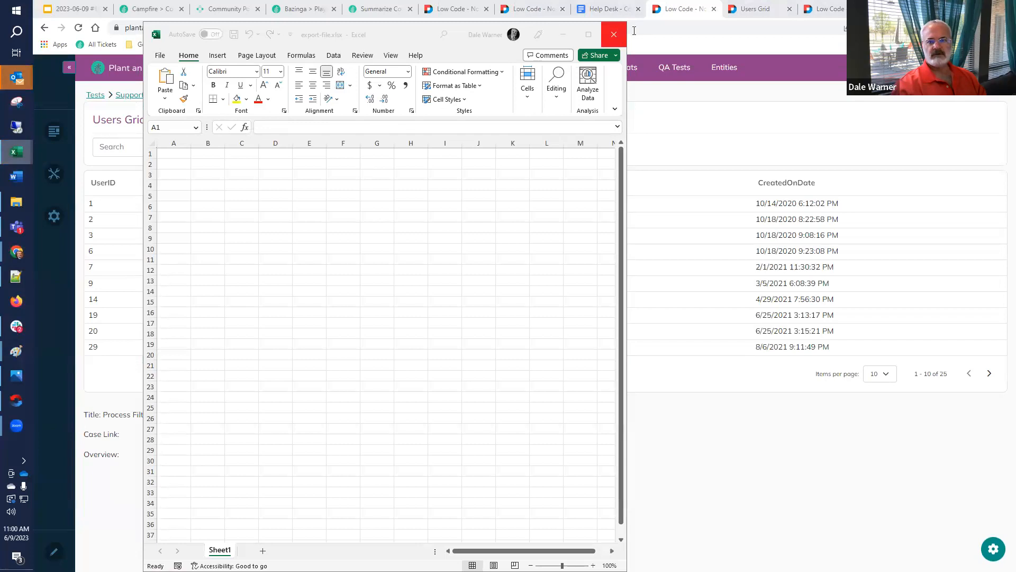
Enable Include All Fields in the Export button's Create Excel from List action and save the listing
left_click(754, 12)
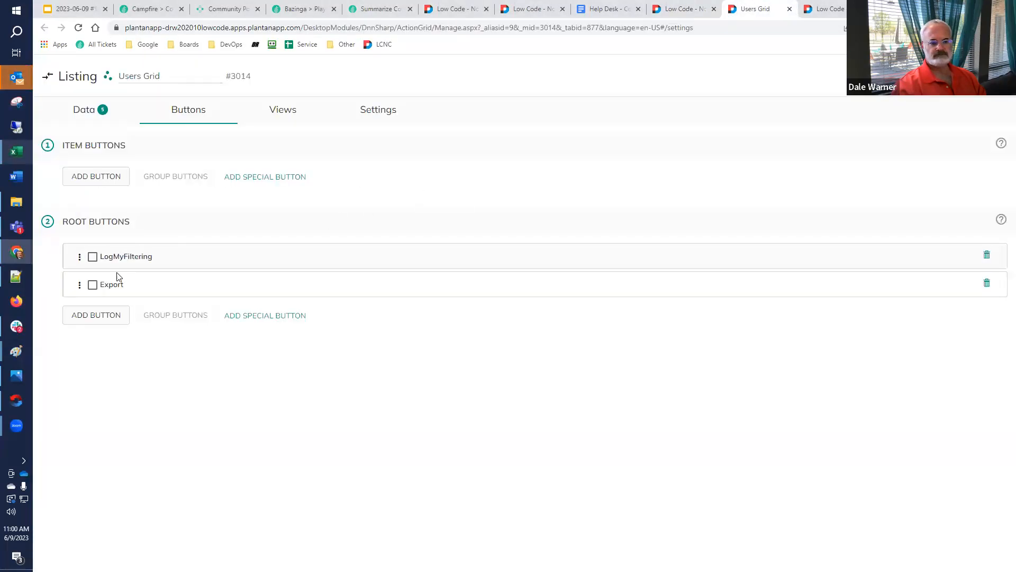
left_click(108, 285)
scroll(293, 352, "down", 9)
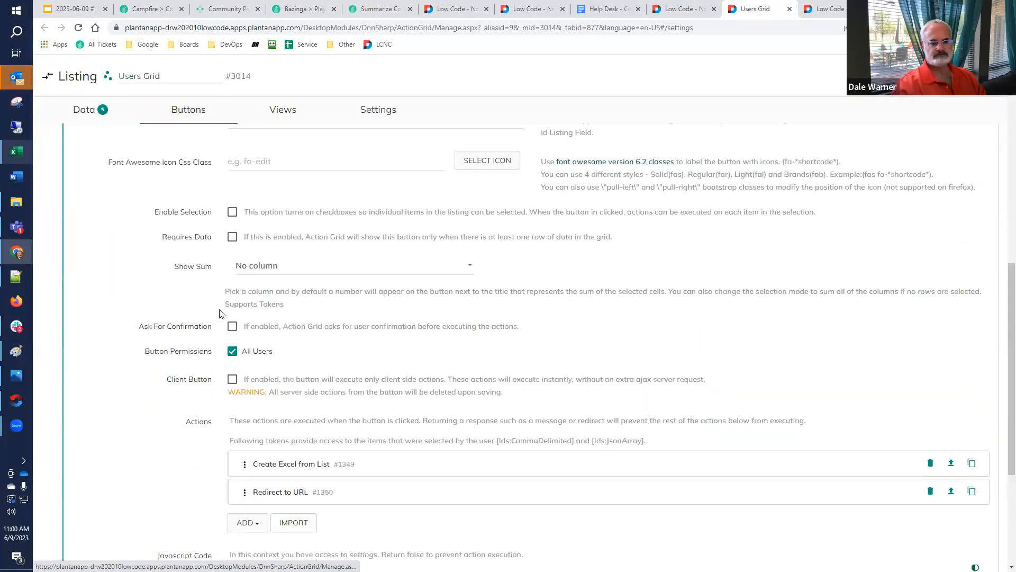
left_click(294, 317)
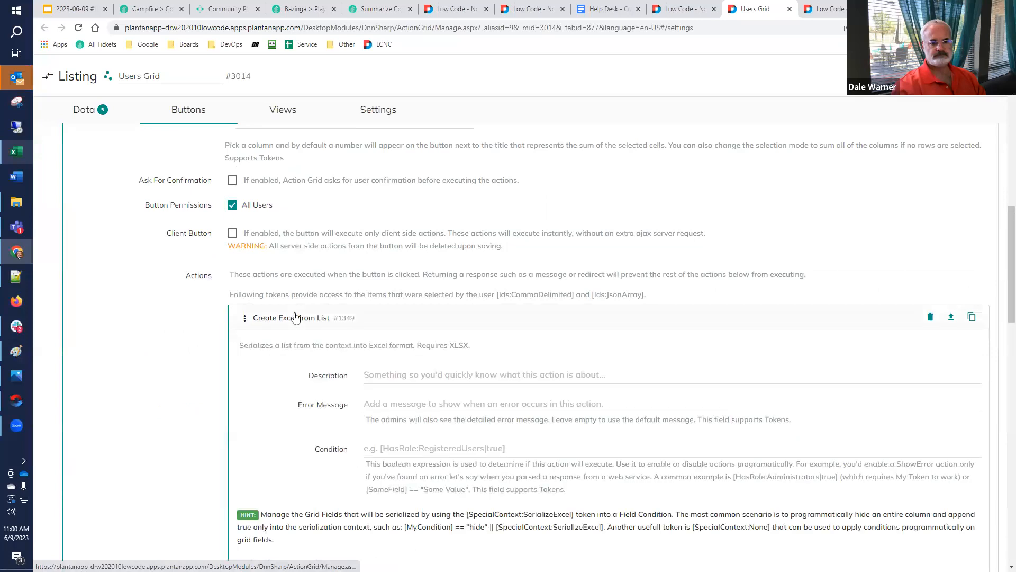
scroll(303, 320, "down", 6)
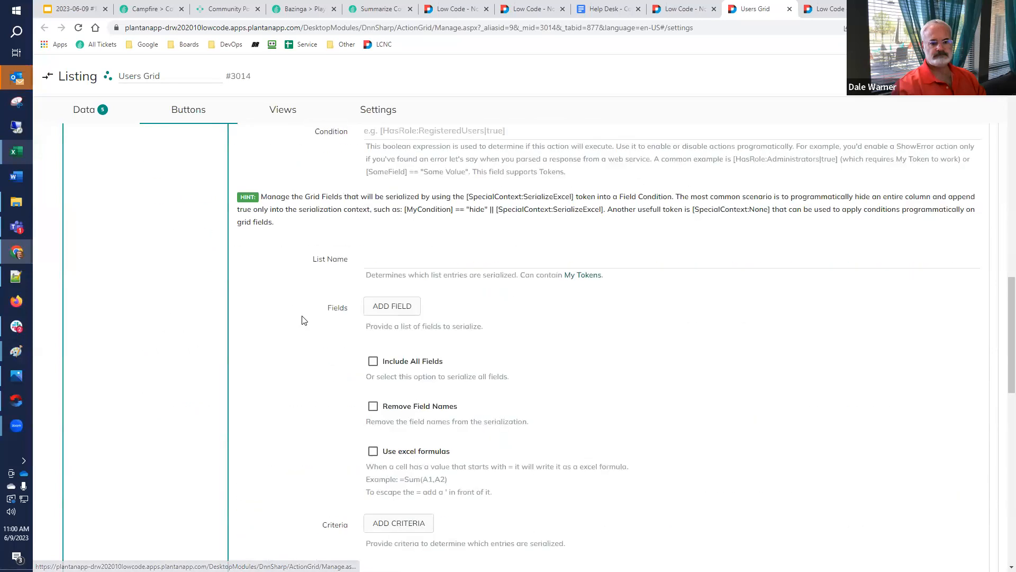
left_click(373, 361)
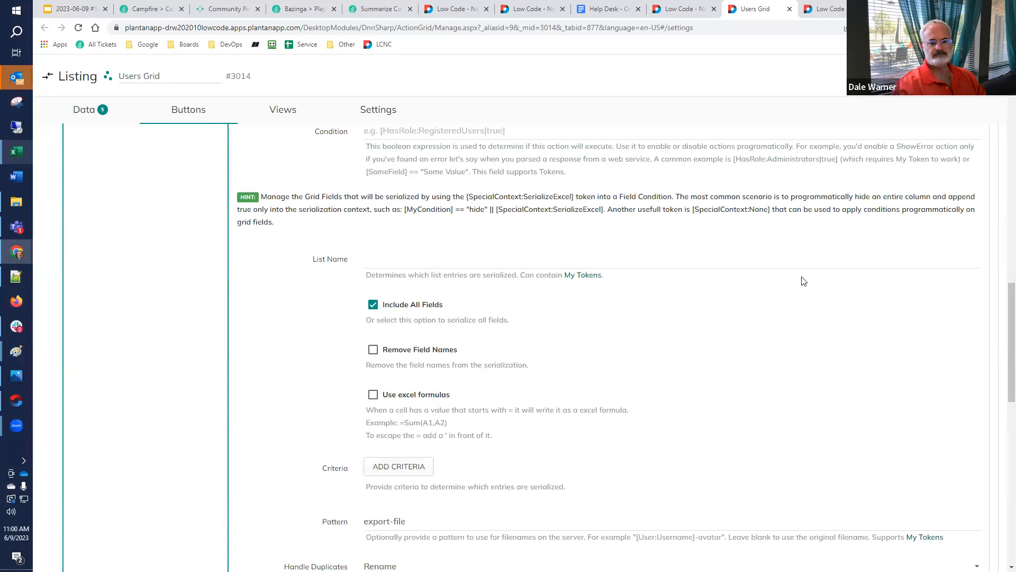
left_click(947, 76)
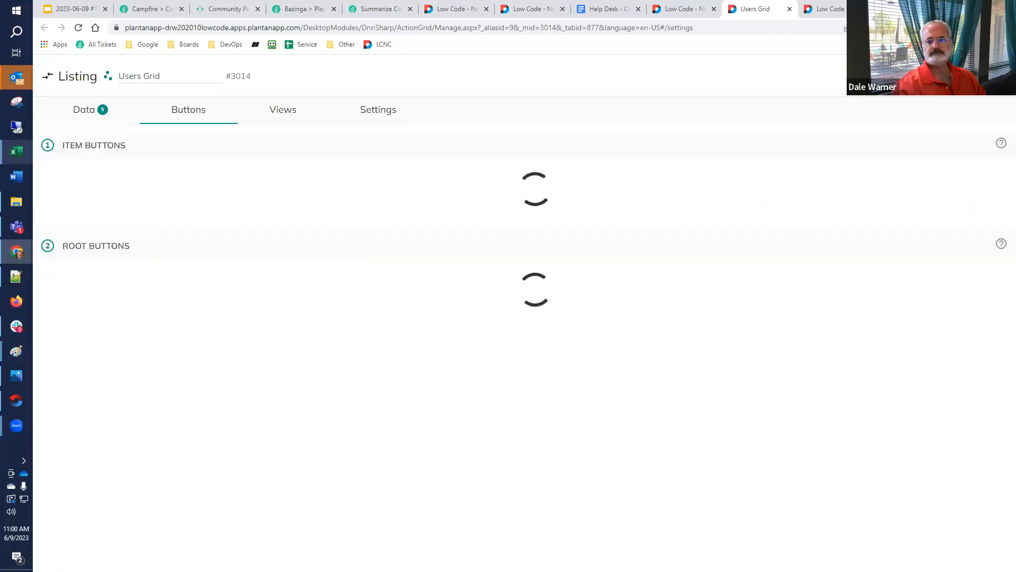
Export the unfiltered Users Grid from the Process Filtered Listing page, view the downloaded workbook in Excel, and close it
left_click(688, 8)
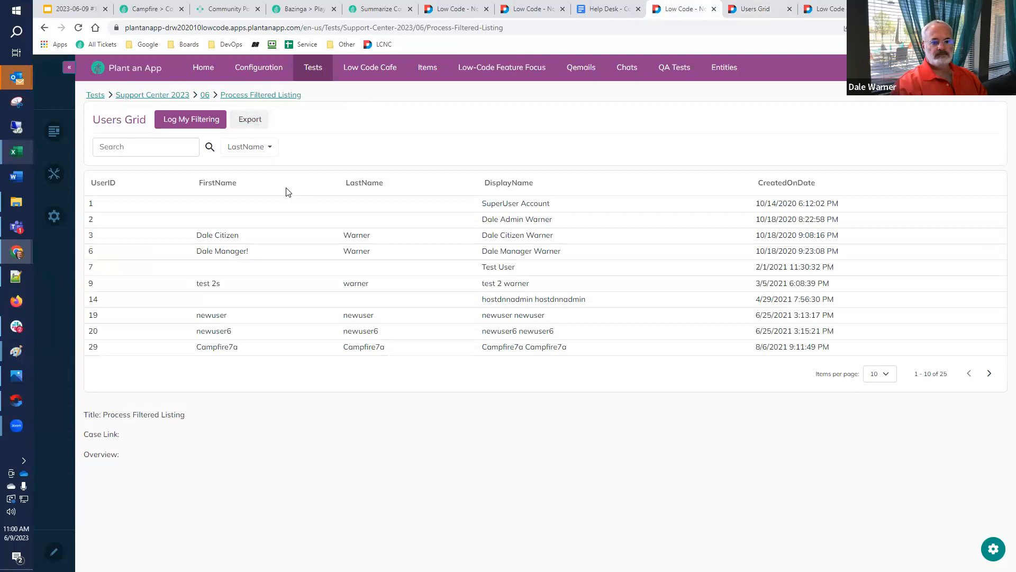
left_click(85, 557)
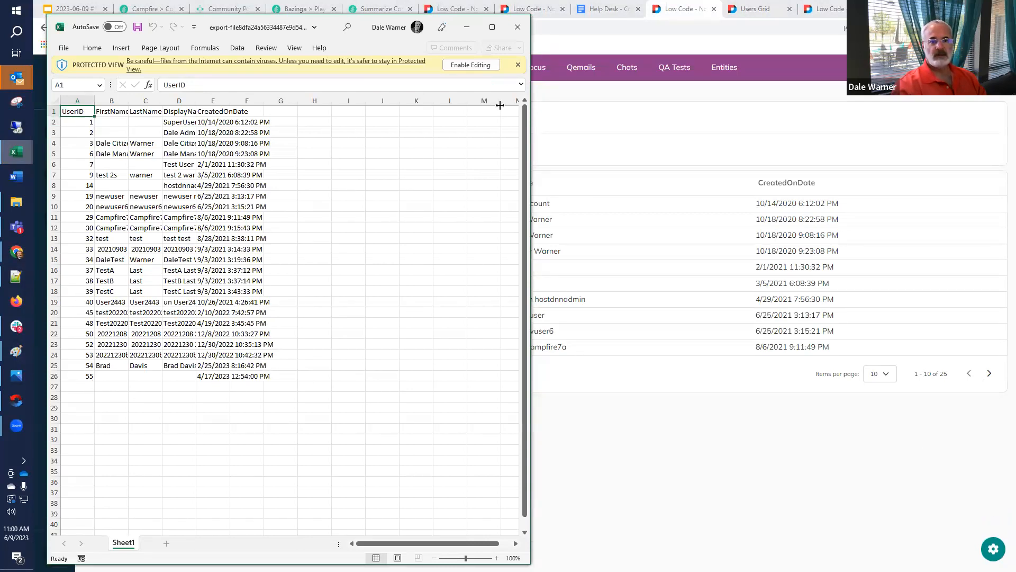
left_click(517, 26)
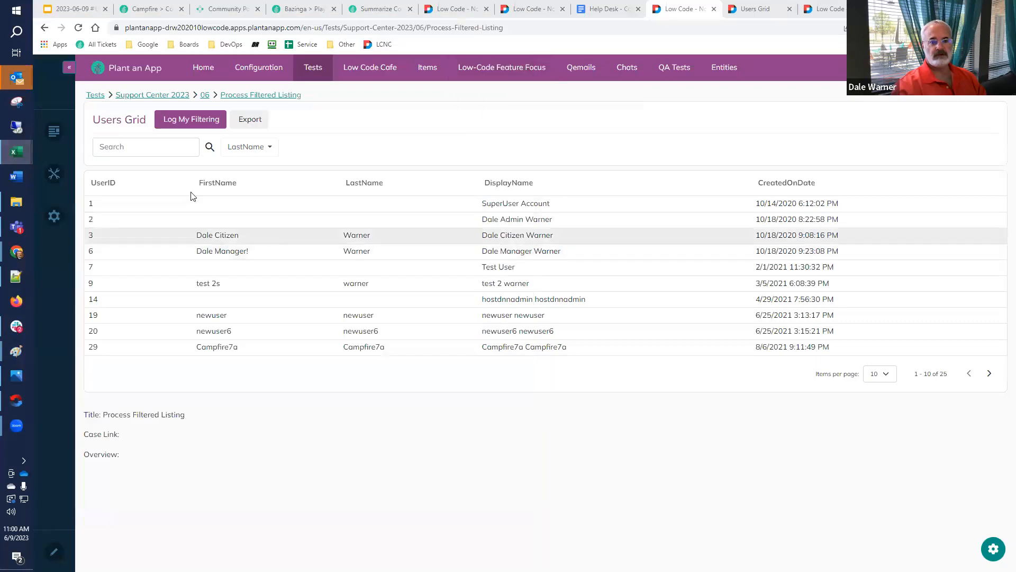
Filter the Users Grid by the search text "dal", export the filtered listing, and check the resulting workbook before closing it
left_click(153, 149)
type("dal")
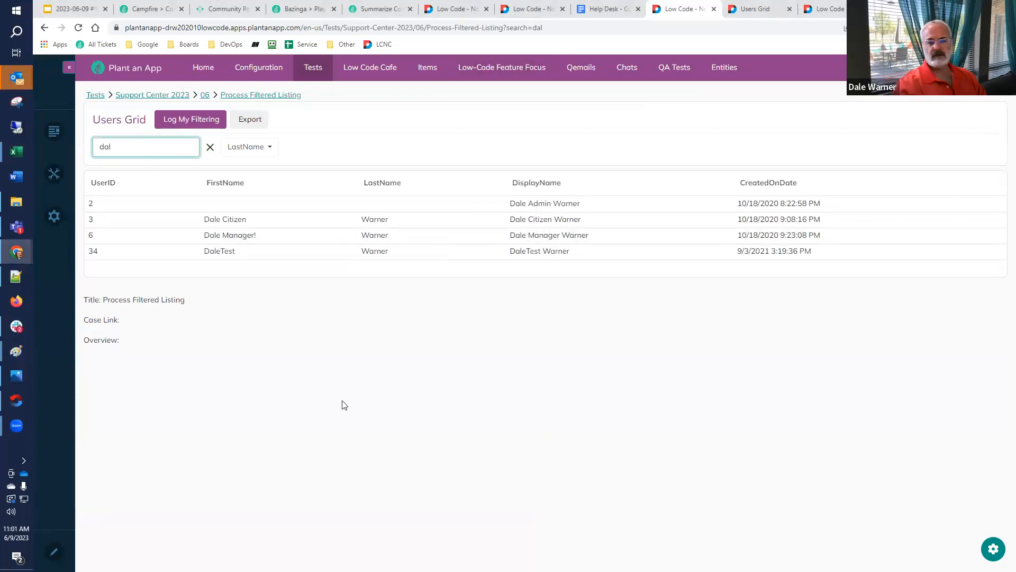
left_click(246, 122)
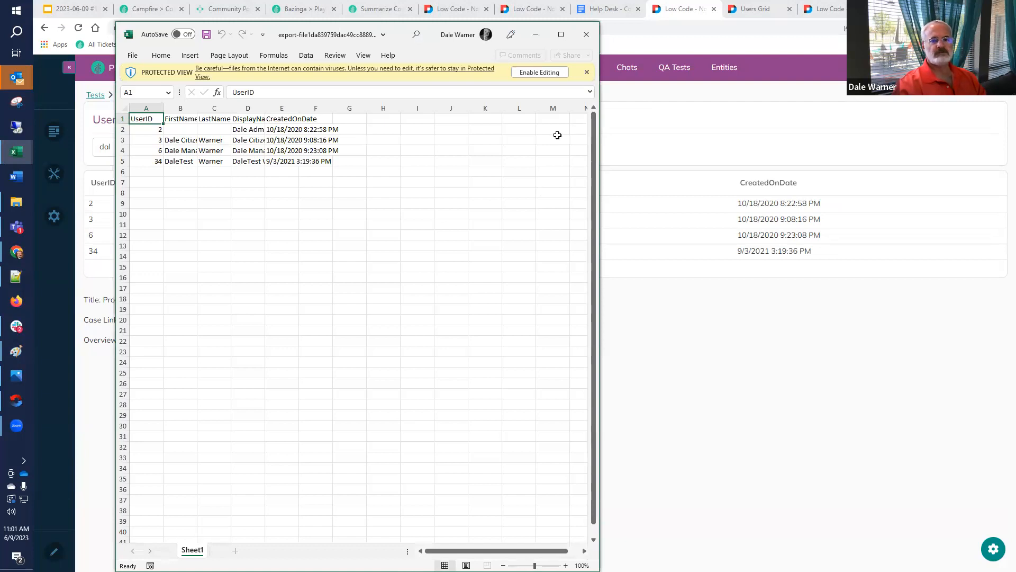
left_click(586, 34)
Review the Export button's Create Excel from List settings in the listing configuration, including list name, fields, criteria, file pattern and URL token
left_click(754, 8)
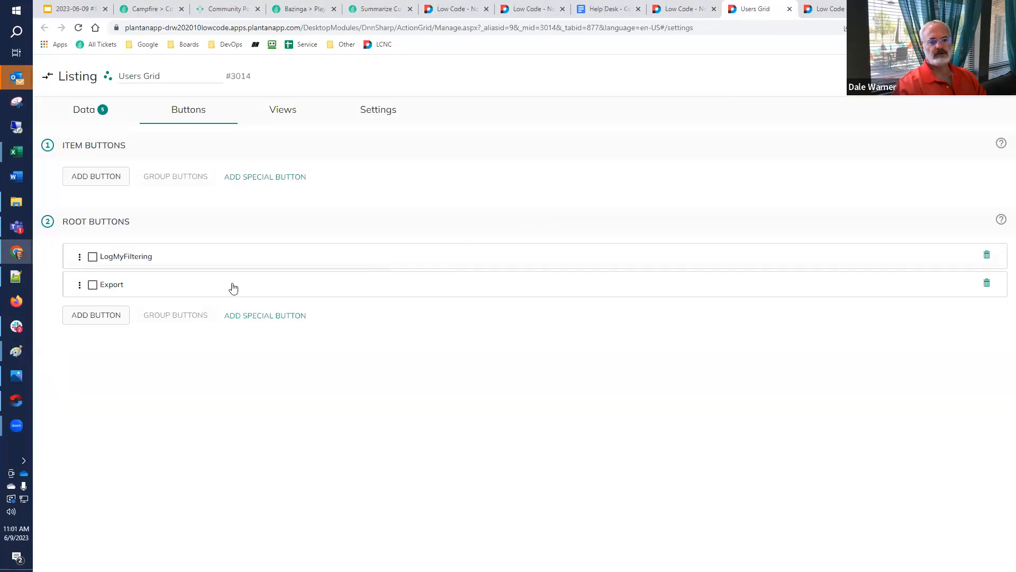
left_click(112, 286)
scroll(231, 303, "down", 12)
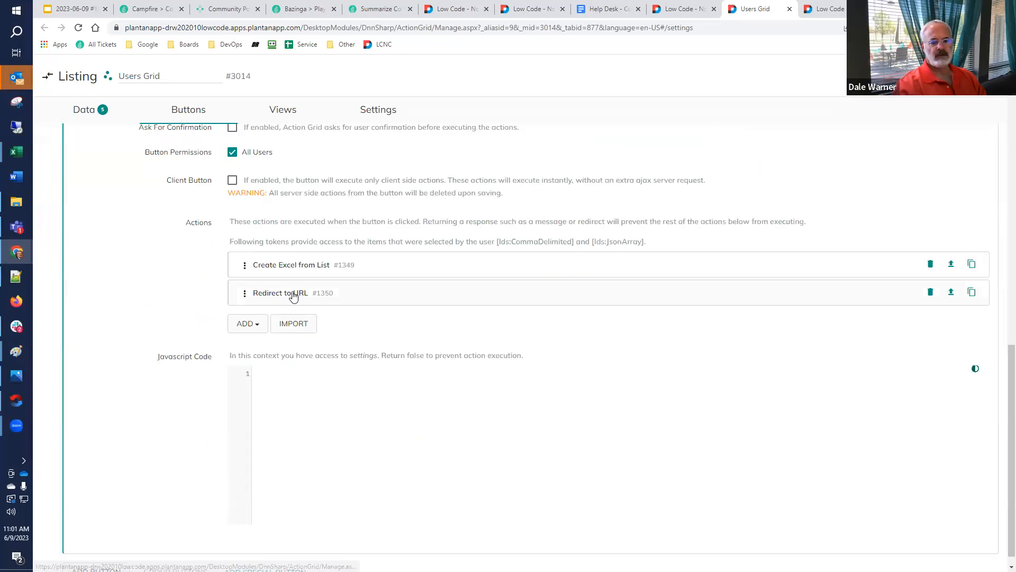
left_click(291, 267)
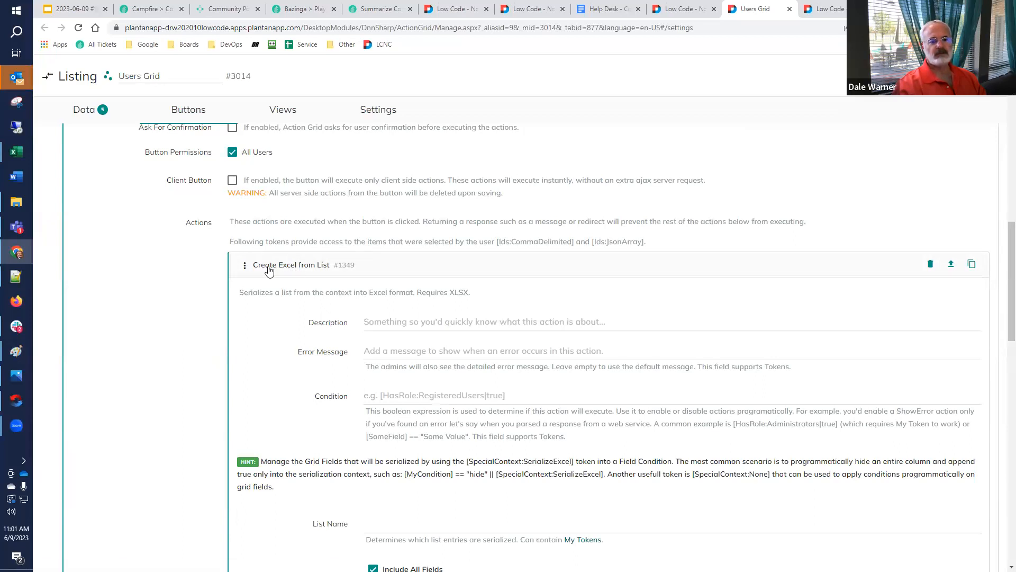
scroll(317, 328, "down", 3)
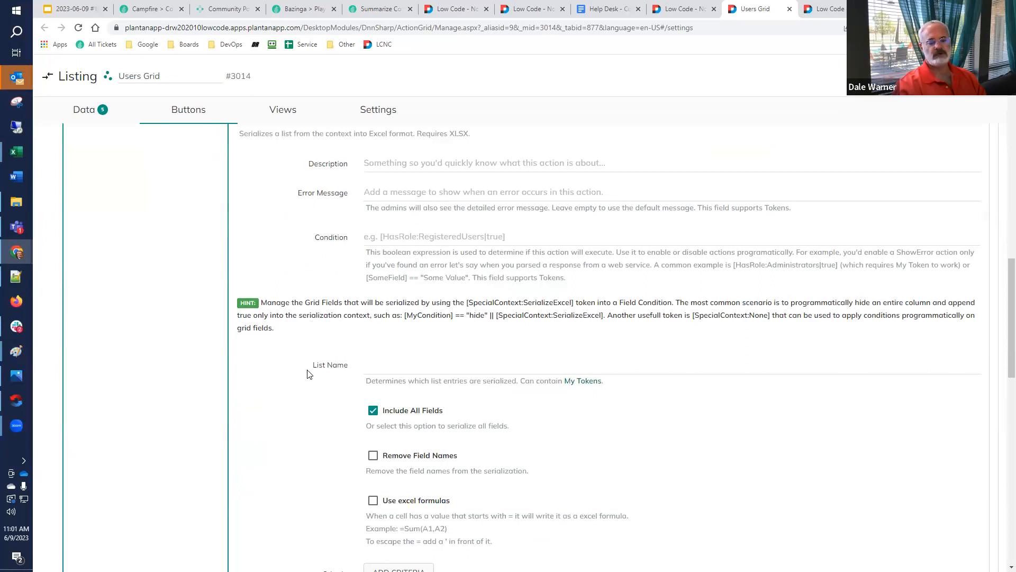
scroll(310, 374, "down", 2)
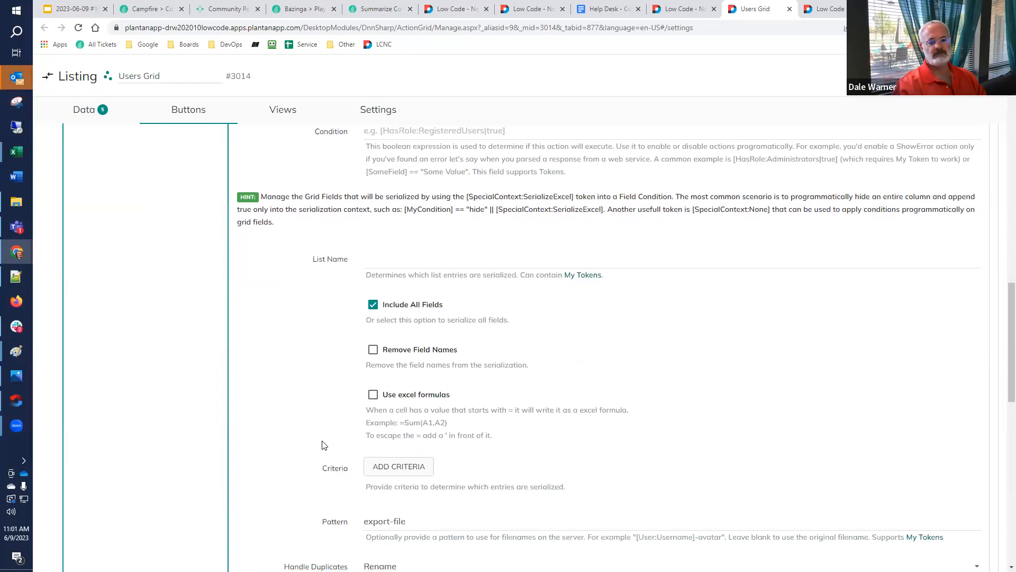
scroll(323, 445, "down", 5)
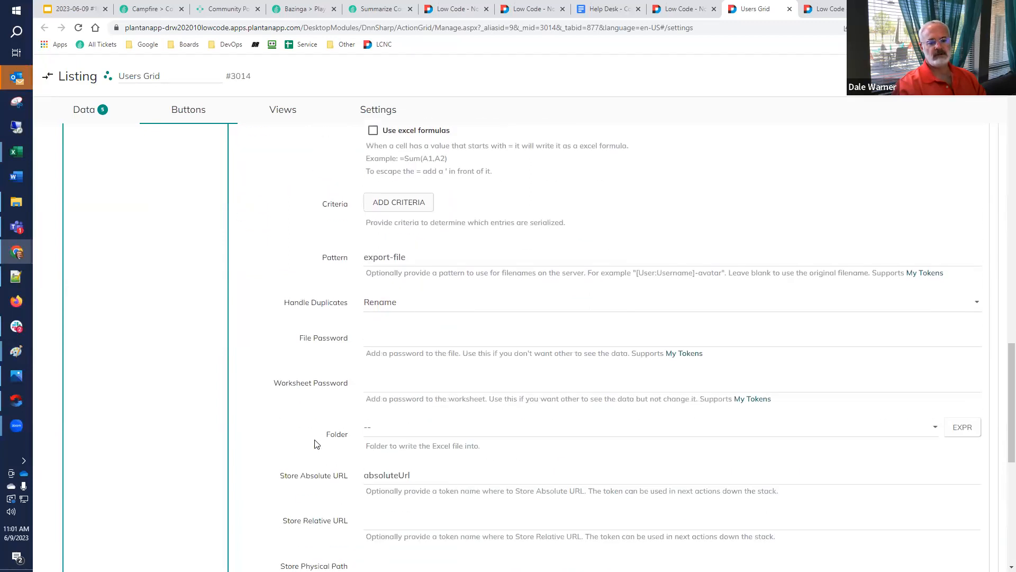
scroll(316, 443, "up", 20)
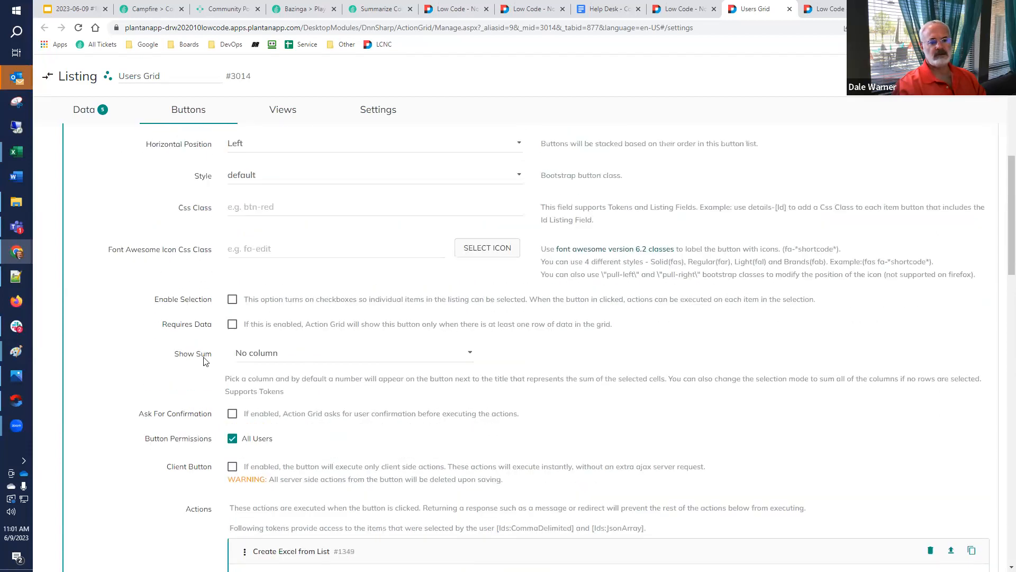
scroll(109, 283, "up", 10)
left_click(112, 284)
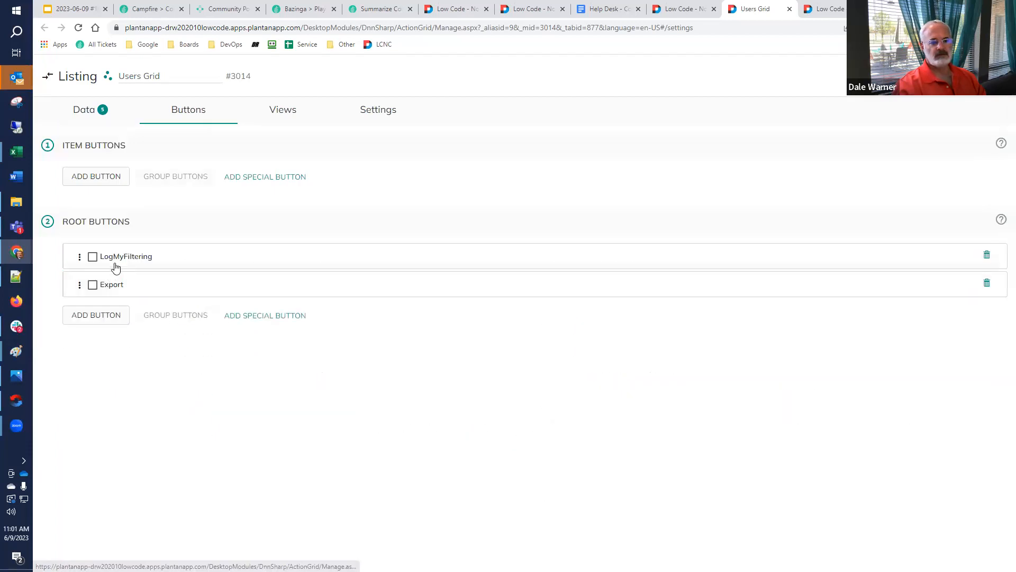
Compare the list name in LogMyFiltering's Execute Actions for each List Entry action with the Action Grid entity names in the Help Desk document
left_click(118, 264)
scroll(180, 303, "down", 14)
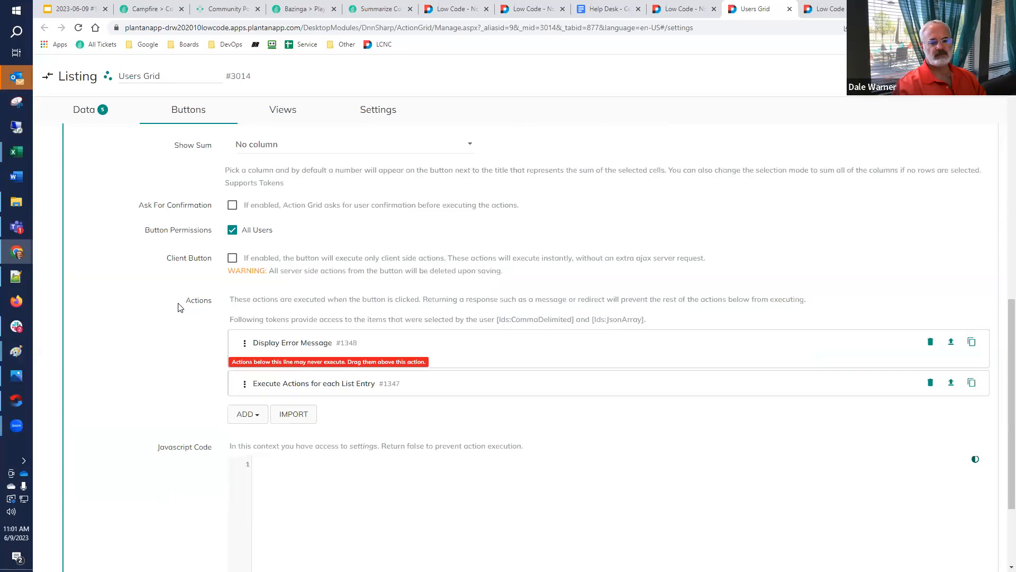
left_click(268, 384)
scroll(216, 327, "down", 2)
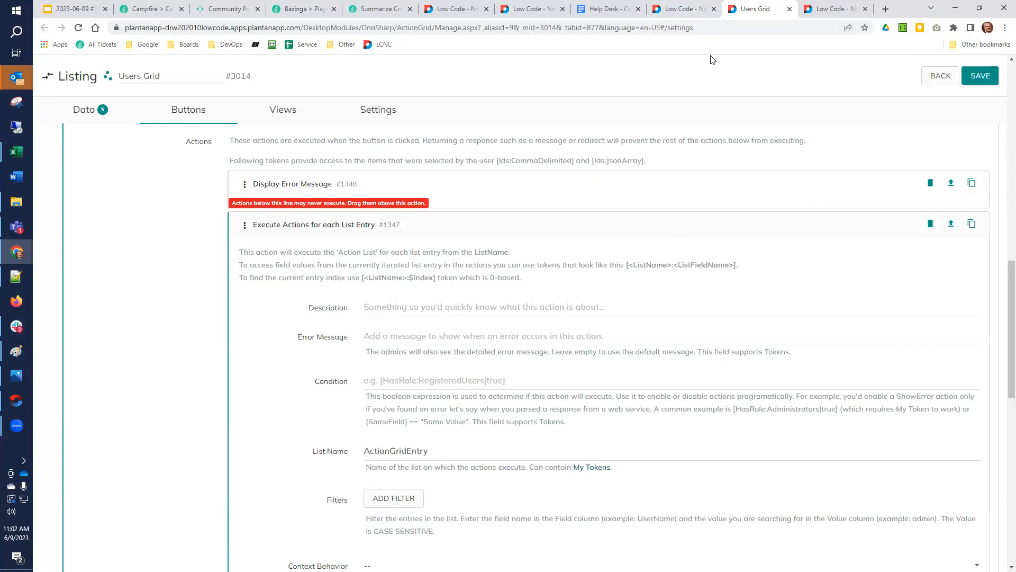
left_click(616, 9)
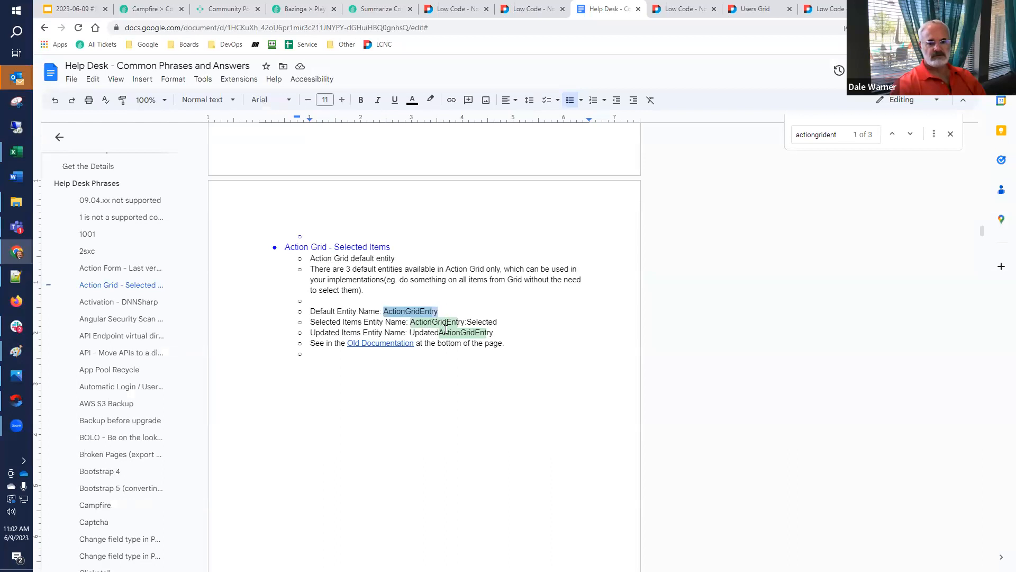
left_click(507, 332)
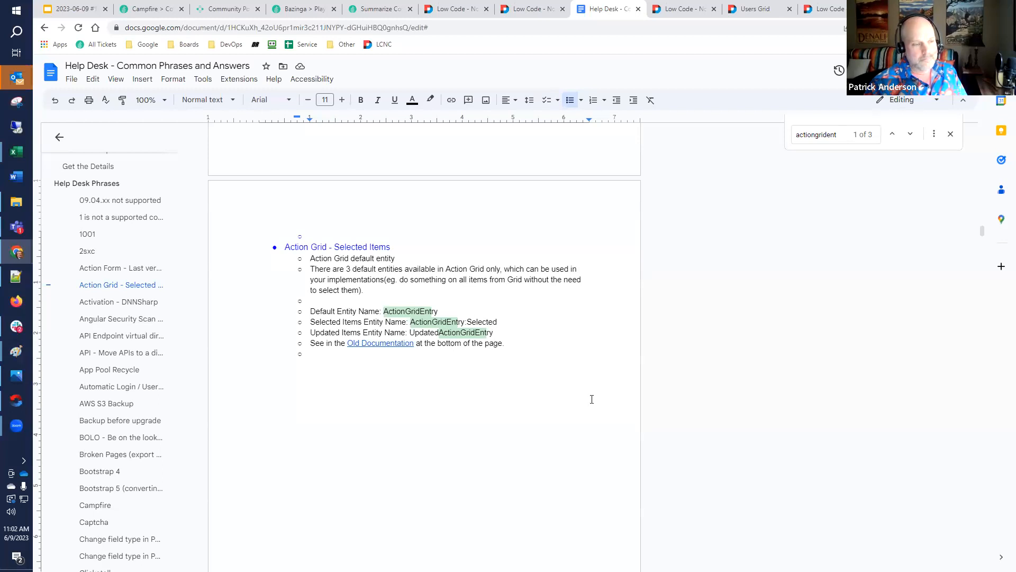
Switch to the 2023-06-09 #101 Campfire presentation and show the closing "Happy Low-coding!" feedback slide
left_click(91, 9)
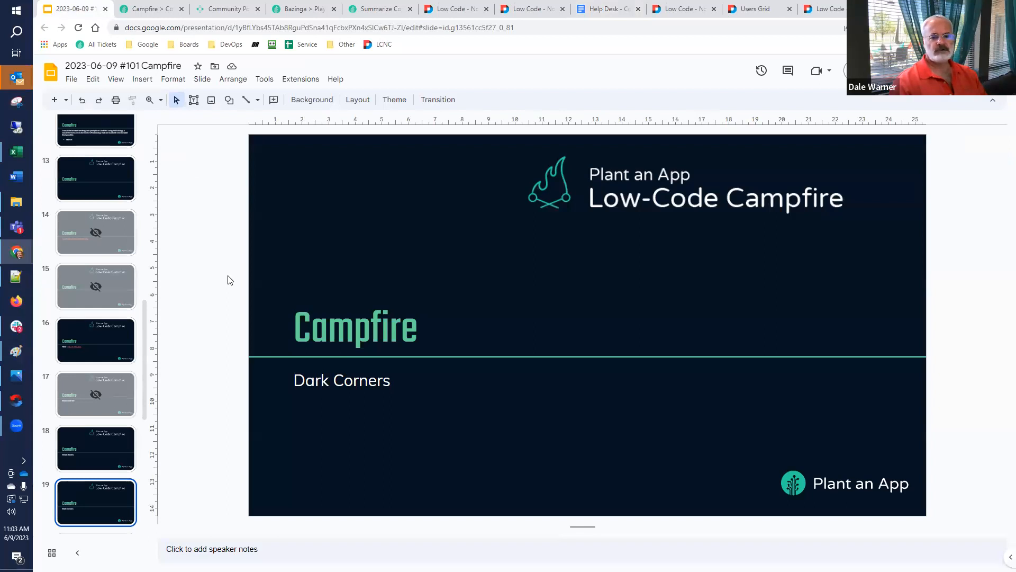
scroll(82, 312, "down", 7)
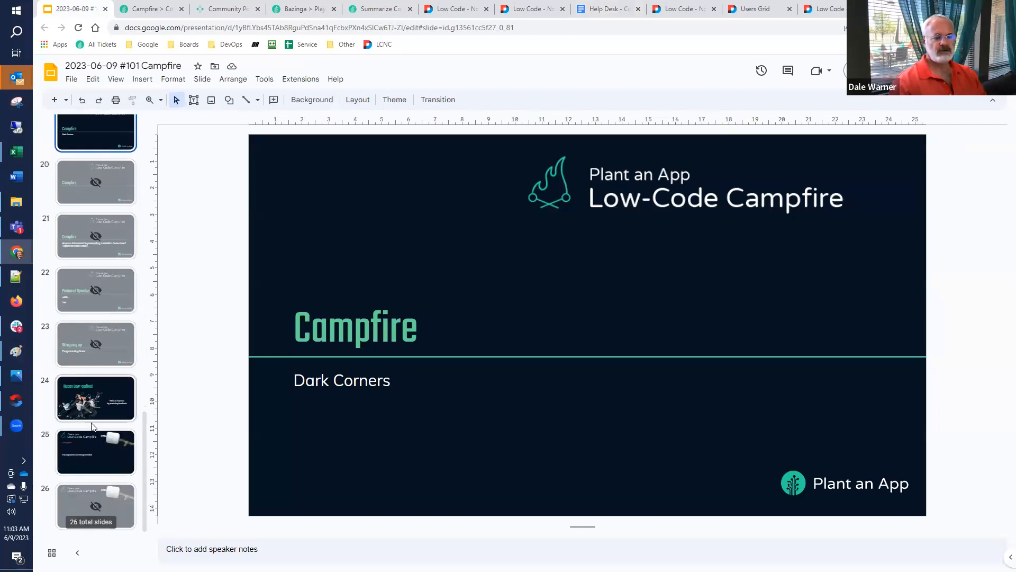
left_click(58, 407)
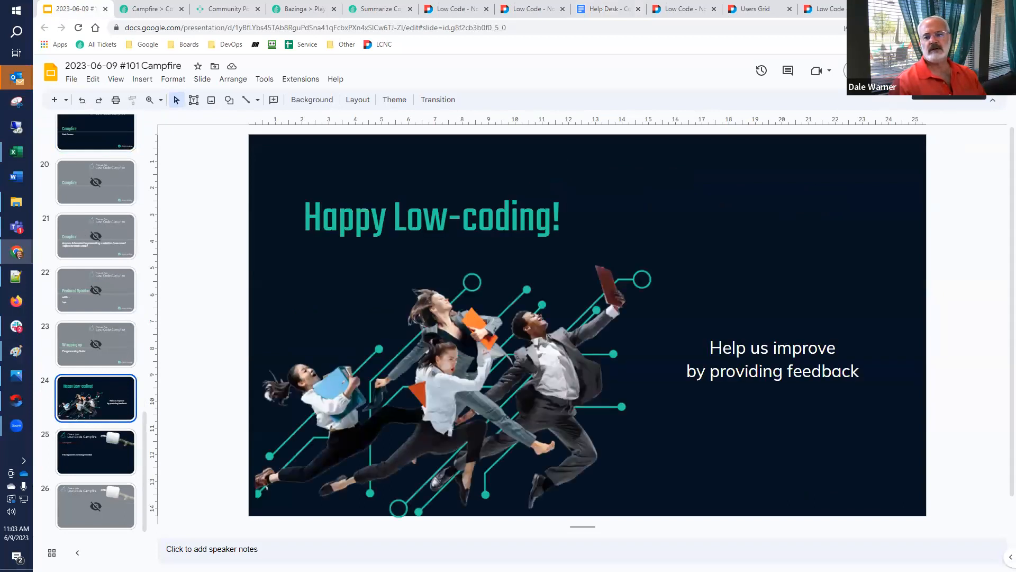
left_click(871, 71)
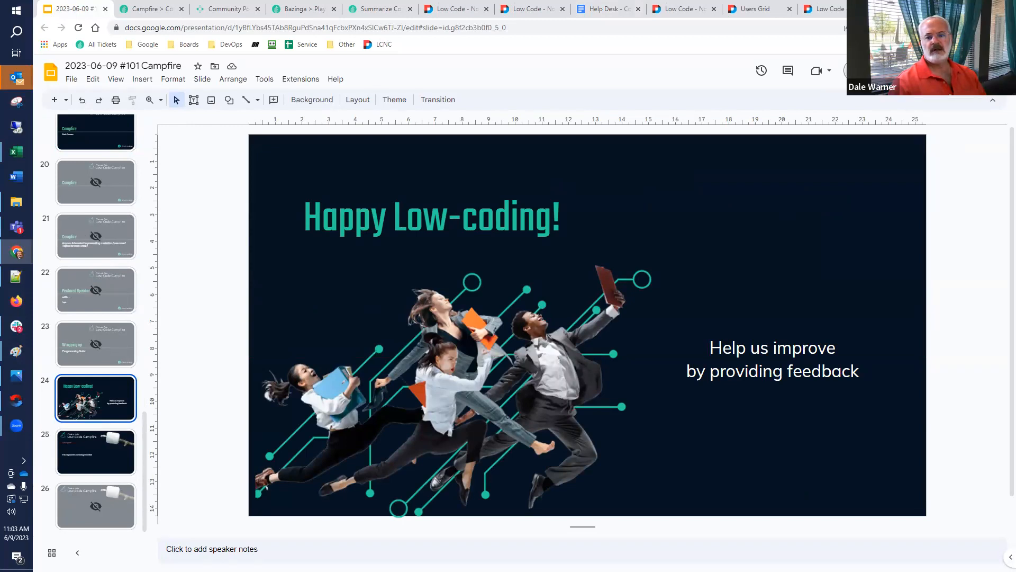